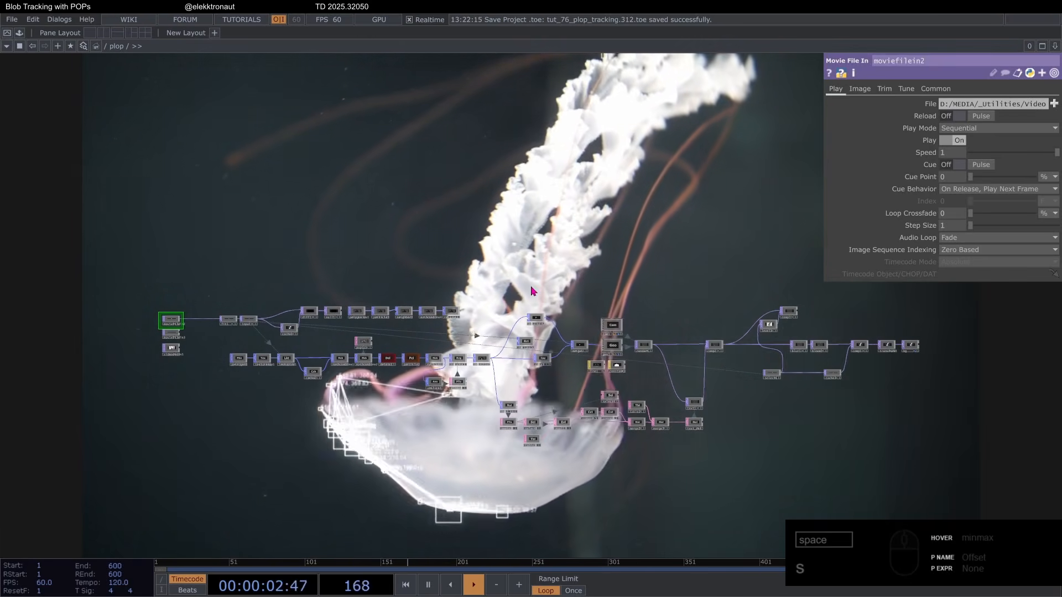
Connect moviefilein3's output to the fit1 input in place of moviefilein2
scroll(171, 334, up, 5)
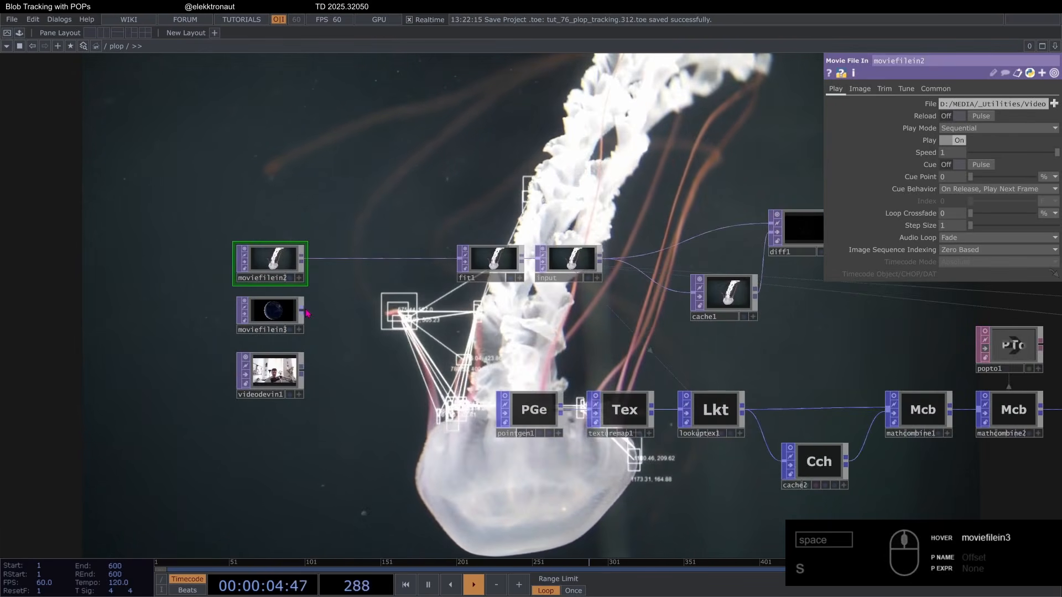
drag(302, 310, 459, 259)
scroll(433, 296, down, 3)
drag(460, 372, 203, 210)
scroll(314, 255, down, 5)
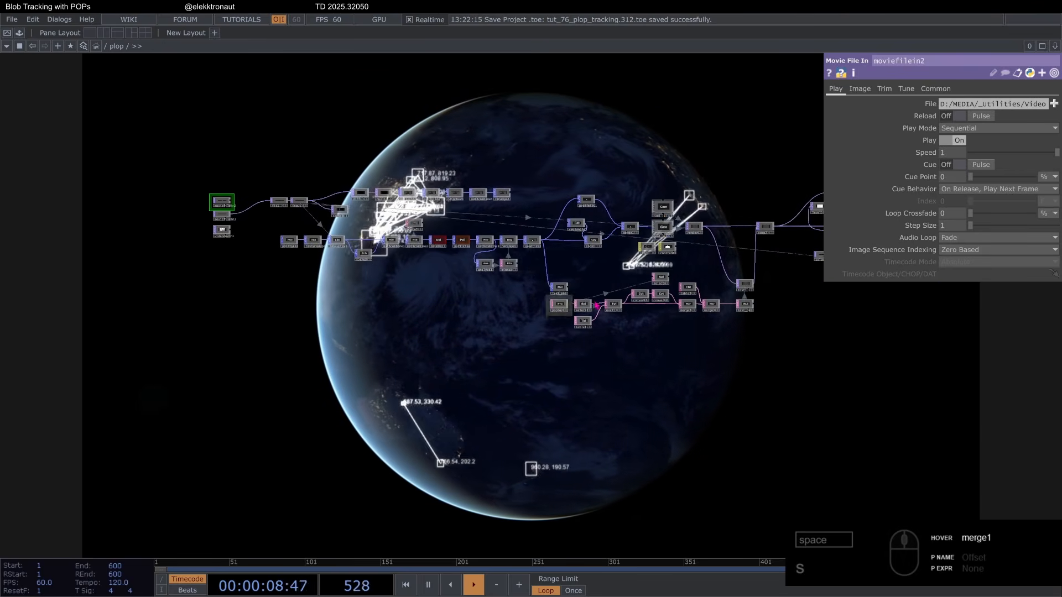
Raise the Maximum Particles of the particle2 operator to 1395
scroll(496, 247, up, 5)
scroll(369, 305, down, 4)
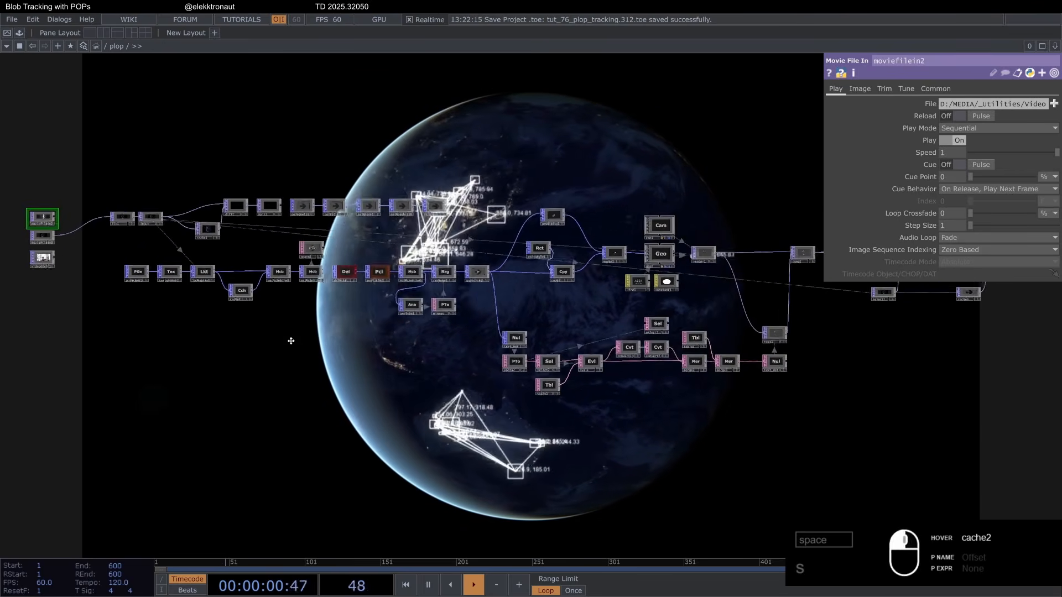
scroll(427, 271, up, 6)
click(424, 284)
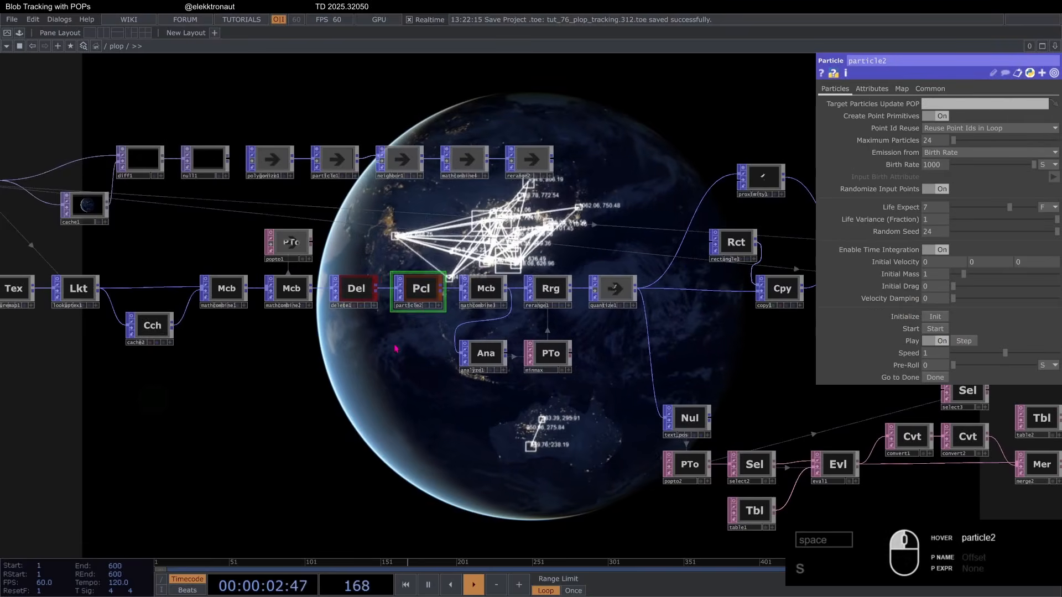
drag(443, 326, 588, 153)
drag(961, 143, 963, 142)
drag(570, 290, 581, 246)
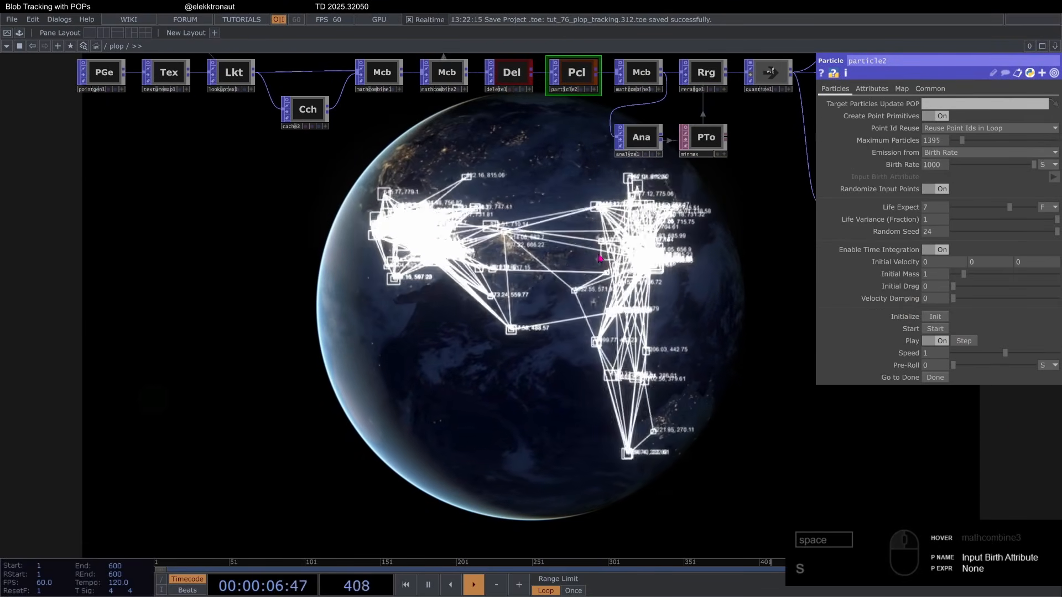
Try lowering particle2's Maximum Particles to 2, and undo the change
drag(962, 142, 708, 165)
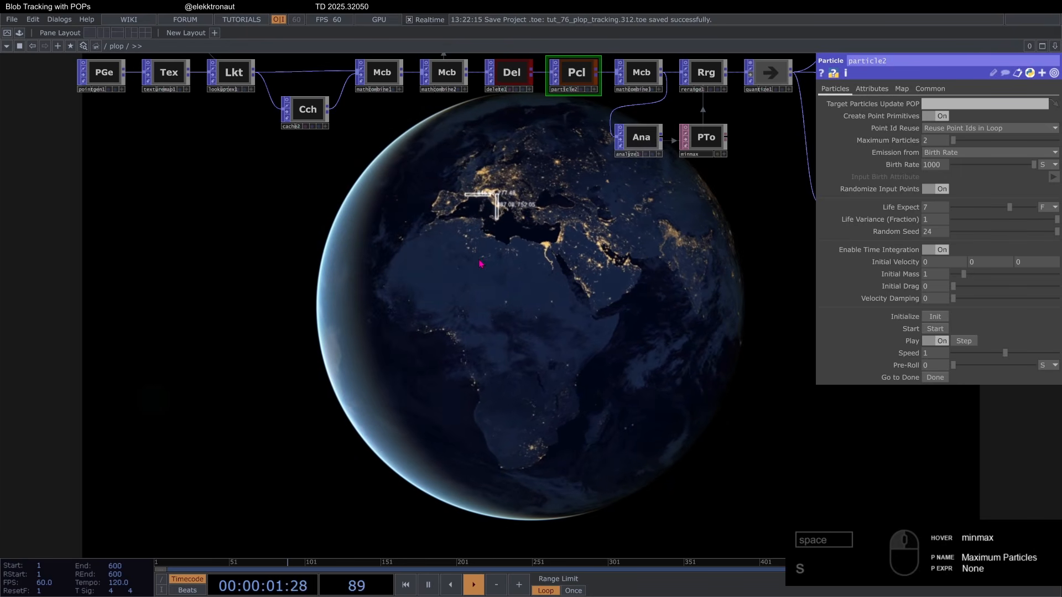
scroll(480, 264, down, 2)
drag(506, 203, 497, 285)
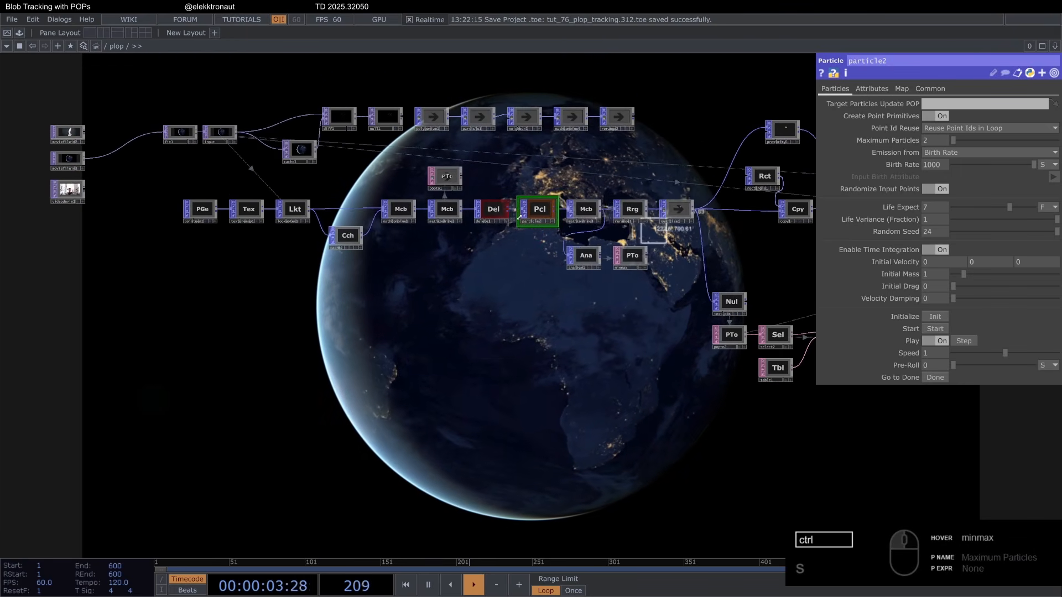
key(ctrl+z)
key(ctrl+z)
Try a threshold value of 0.41 on the delete1 operator, and undo the change
scroll(493, 266, up, 4)
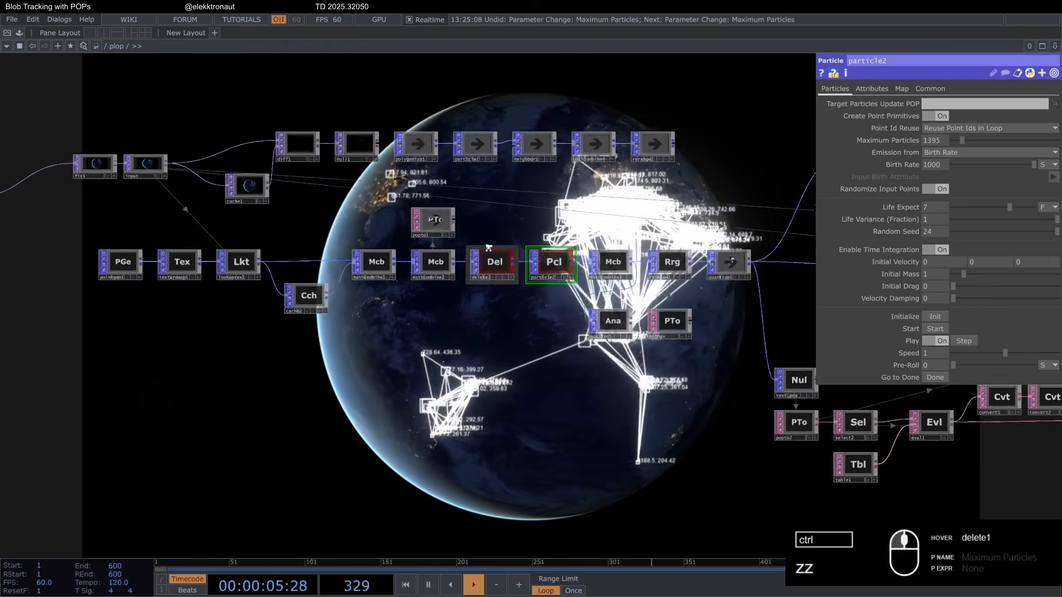
click(490, 268)
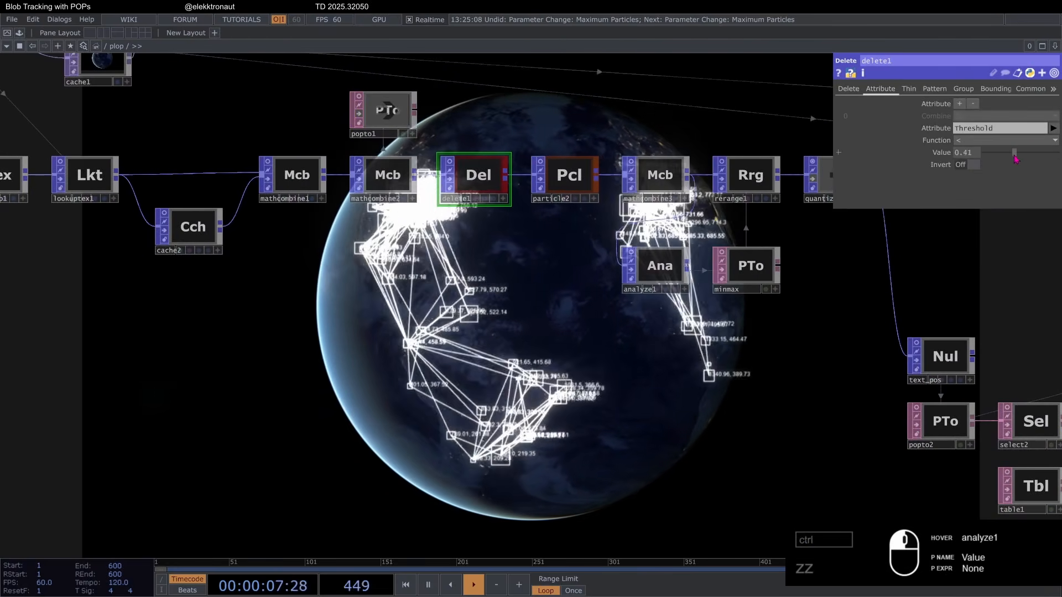
scroll(636, 325, down, 4)
key(ctrl+z)
scroll(601, 257, up, 2)
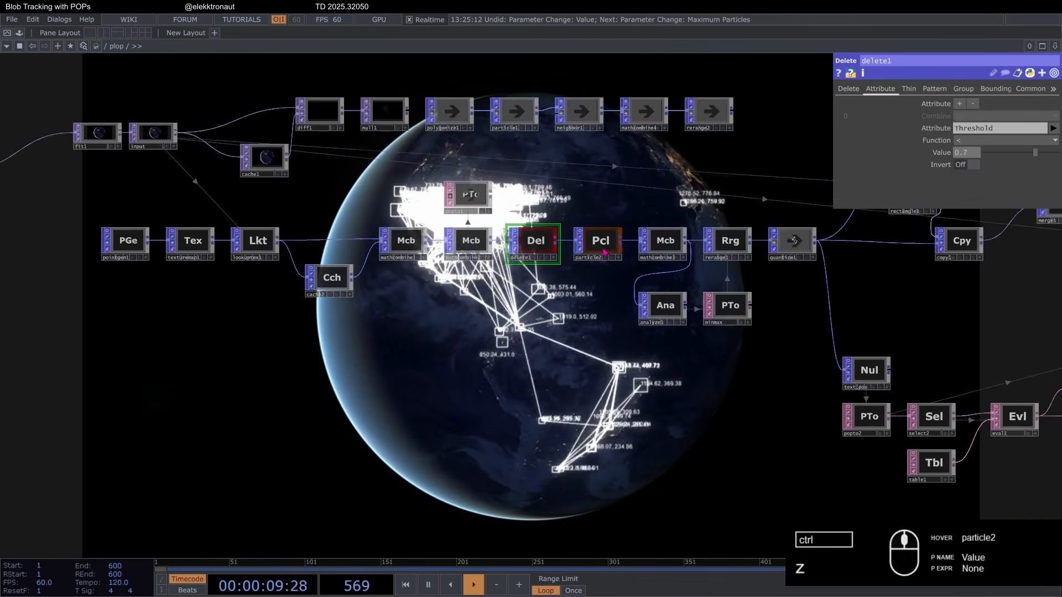
Examine the particle2 settings, the text-generating chain with text1's font settings, and the rest of the operator network
click(601, 247)
drag(555, 344, 410, 302)
scroll(411, 303, down, 2)
drag(349, 351, 239, 363)
scroll(249, 363, down, 2)
scroll(450, 337, up, 2)
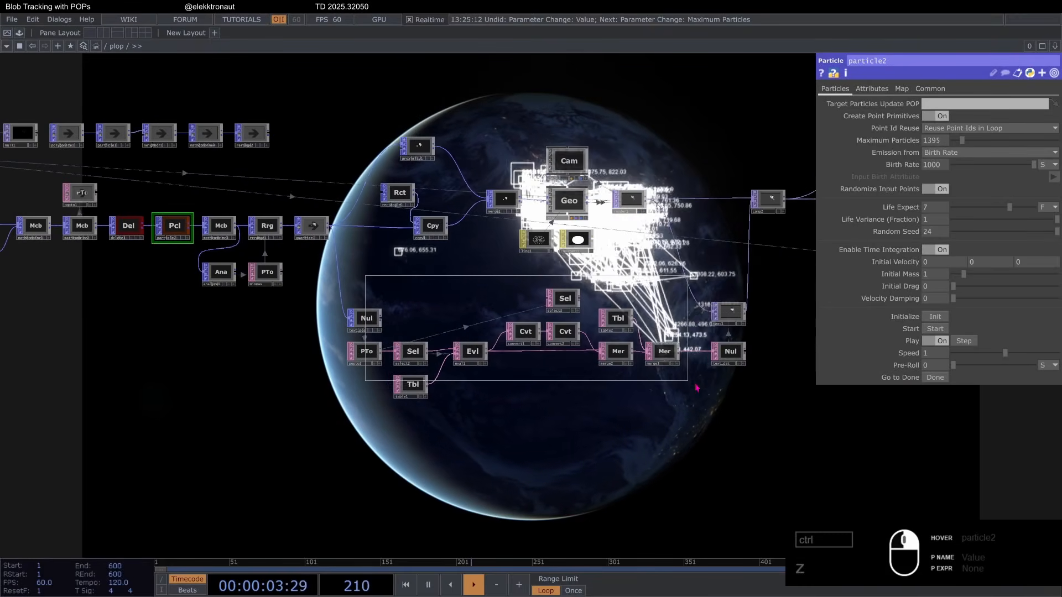
drag(697, 389, 734, 414)
scroll(740, 326, up, 4)
click(738, 315)
scroll(740, 313, down, 6)
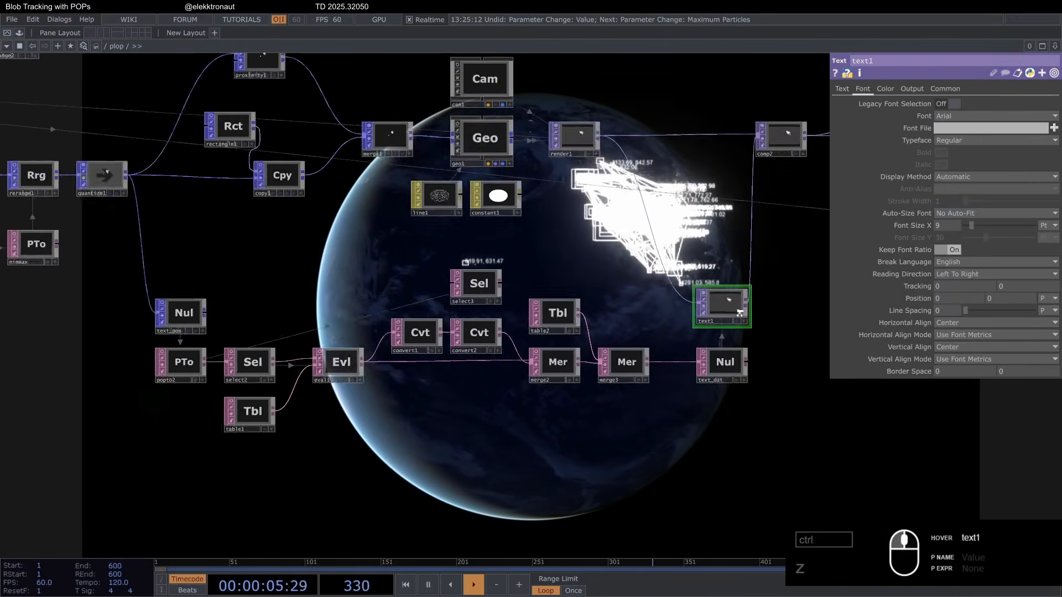
drag(587, 378, 638, 382)
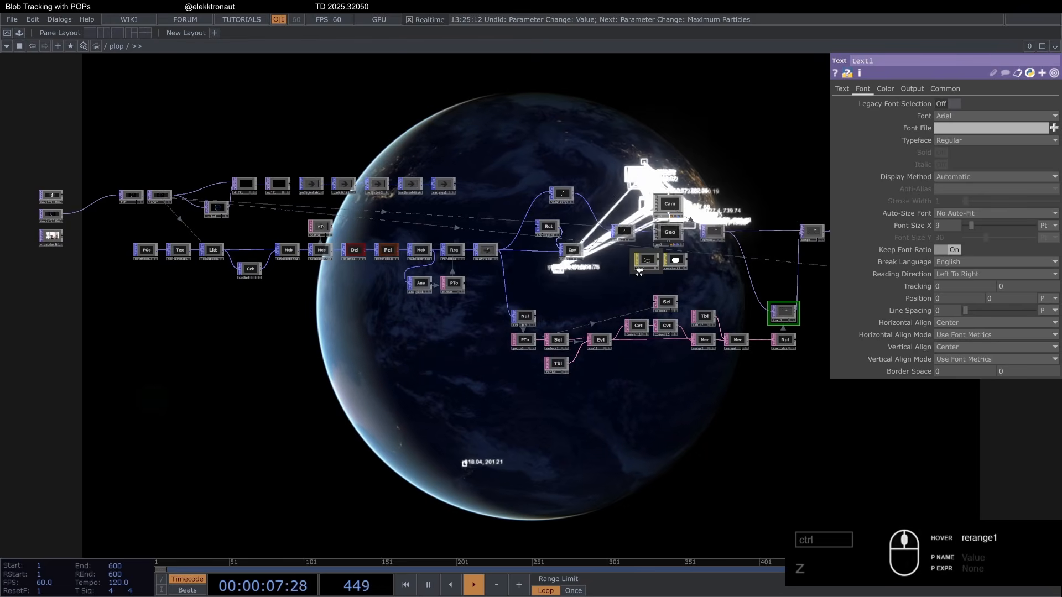
scroll(639, 273, up, 2)
scroll(537, 269, down, 4)
drag(395, 351, 462, 375)
scroll(407, 285, up, 4)
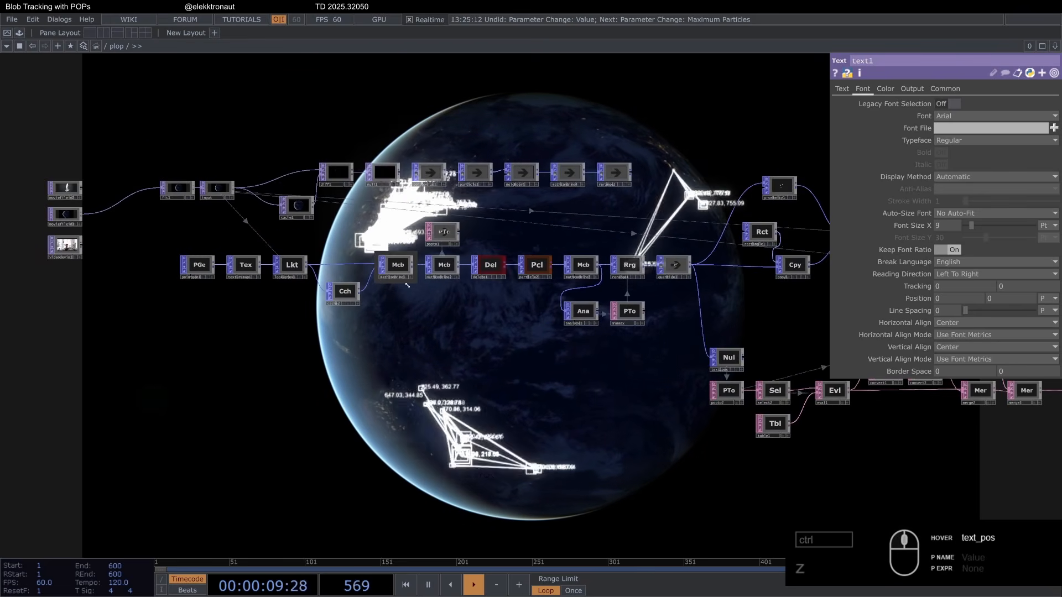
drag(418, 334, 393, 347)
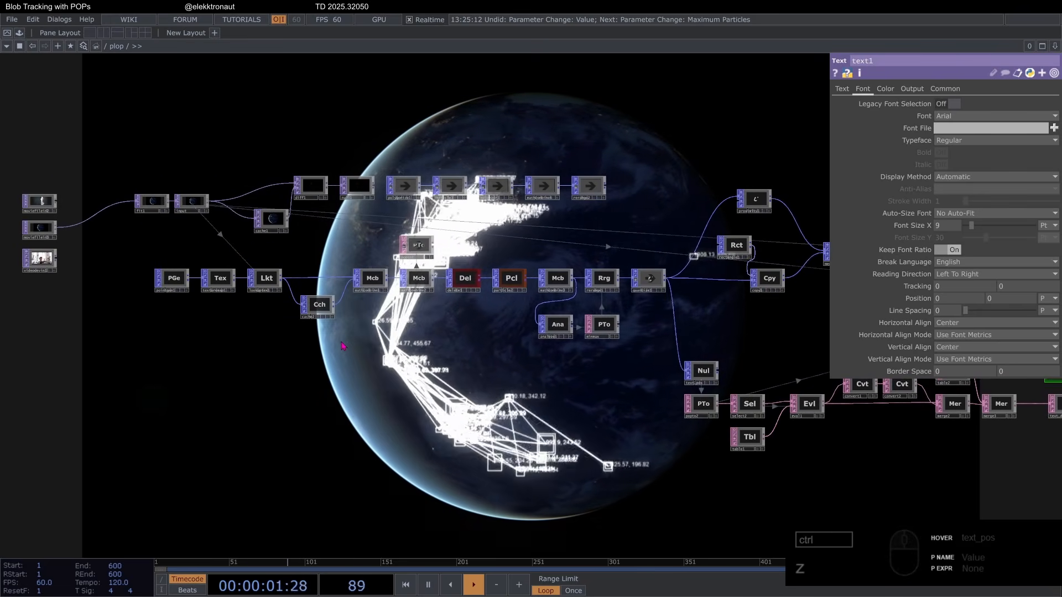
Delete all operators in the plop network
scroll(343, 345, down, 6)
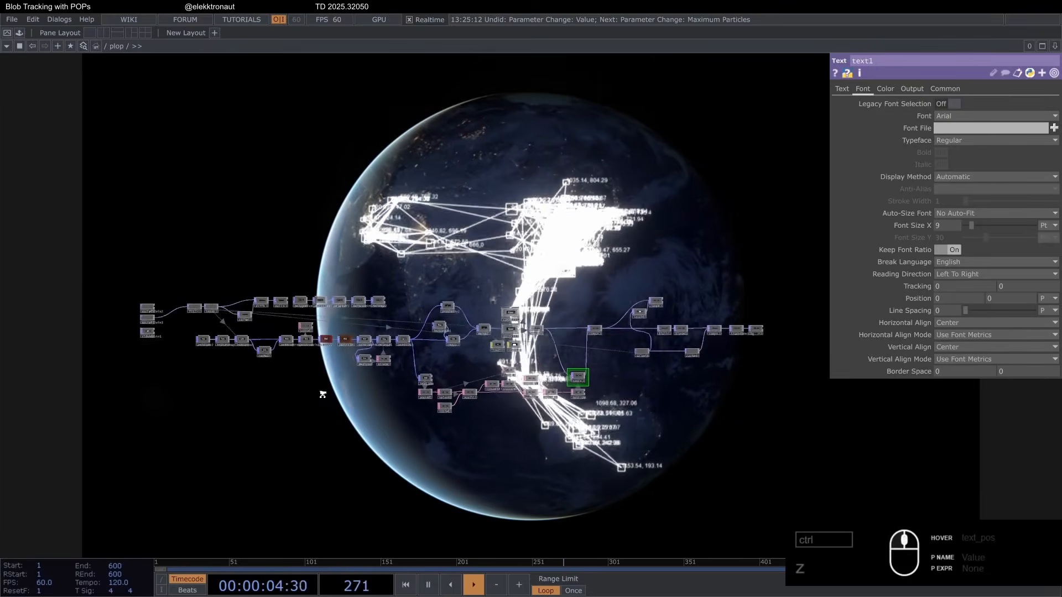
right_drag(148, 322, 733, 442)
key(Delete)
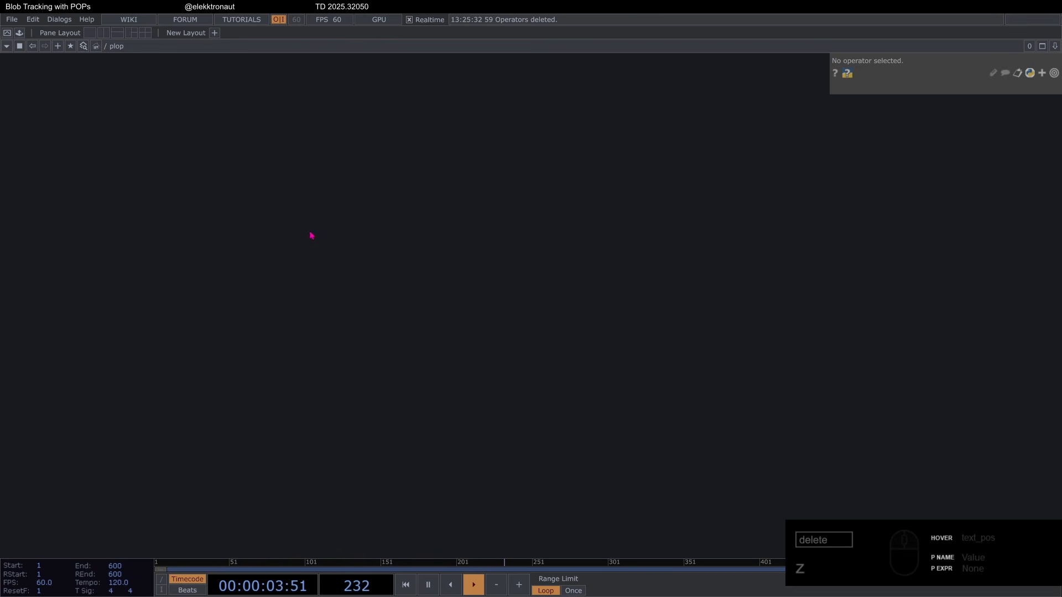
Paste the moviefilein2 jellyfish clip and the moviefilein3 Earth clip into the empty network, one below the other
key(ctrl+v)
scroll(229, 235, up, 5)
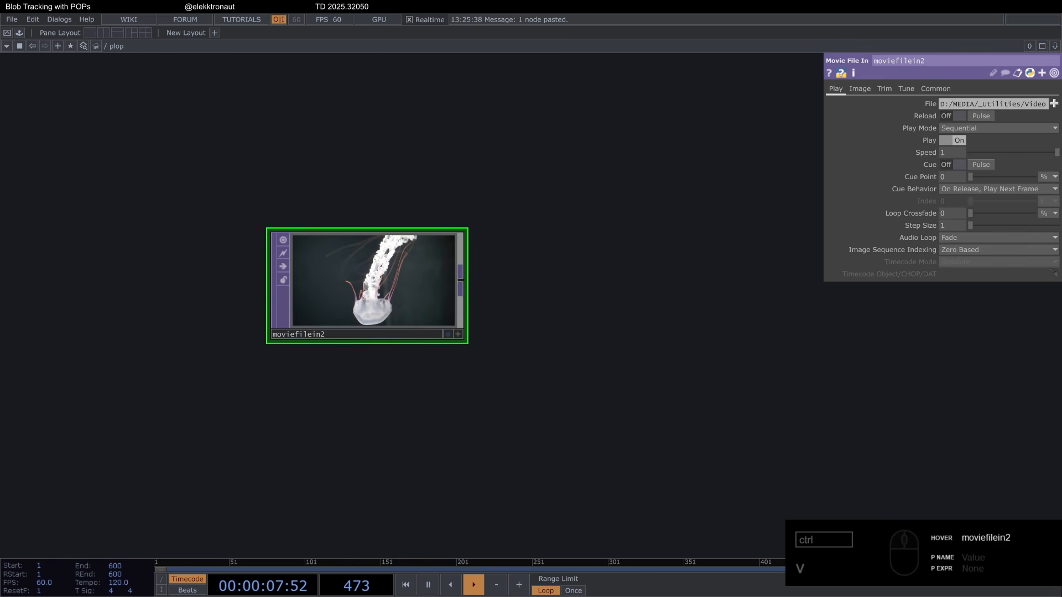
key(ctrl+v)
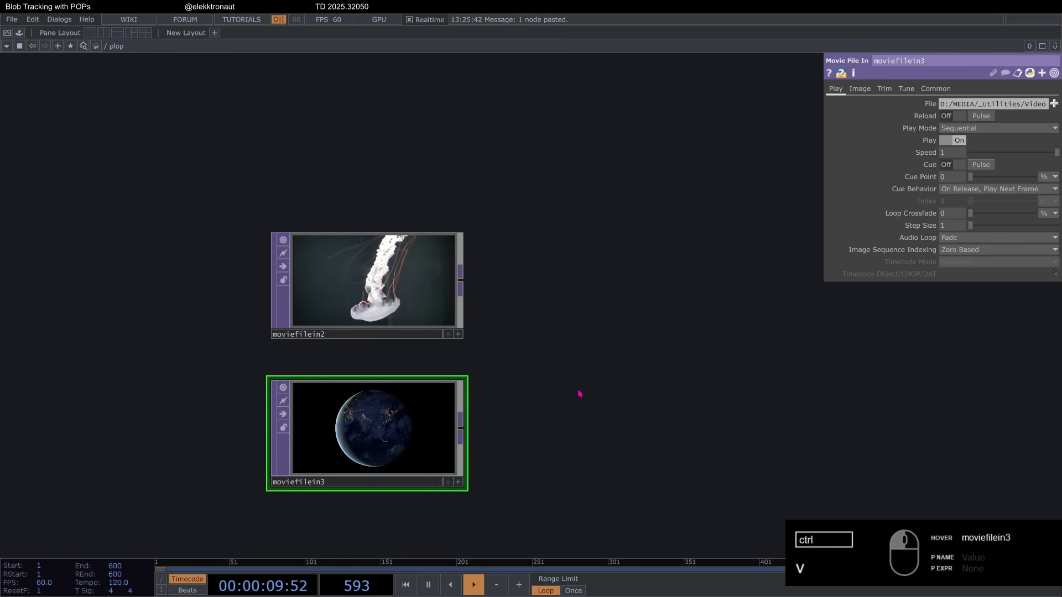
click(279, 229)
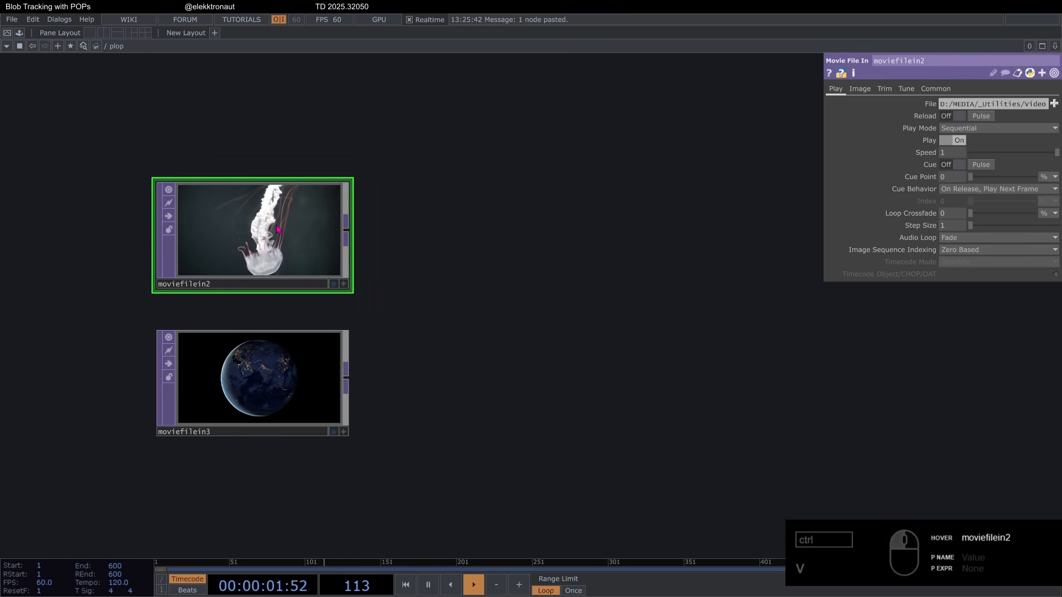
scroll(281, 229, up, 3)
scroll(282, 226, down, 5)
scroll(282, 227, up, 5)
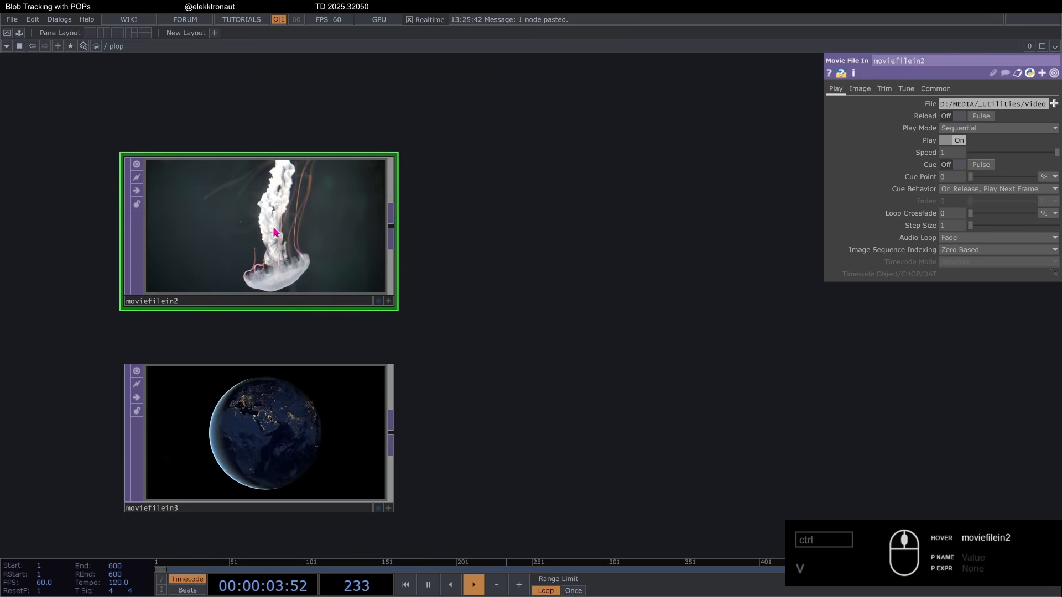
Add a Video Device In operator and place it below moviefilein3
scroll(283, 224, down, 8)
key(Tab)
text(vide)
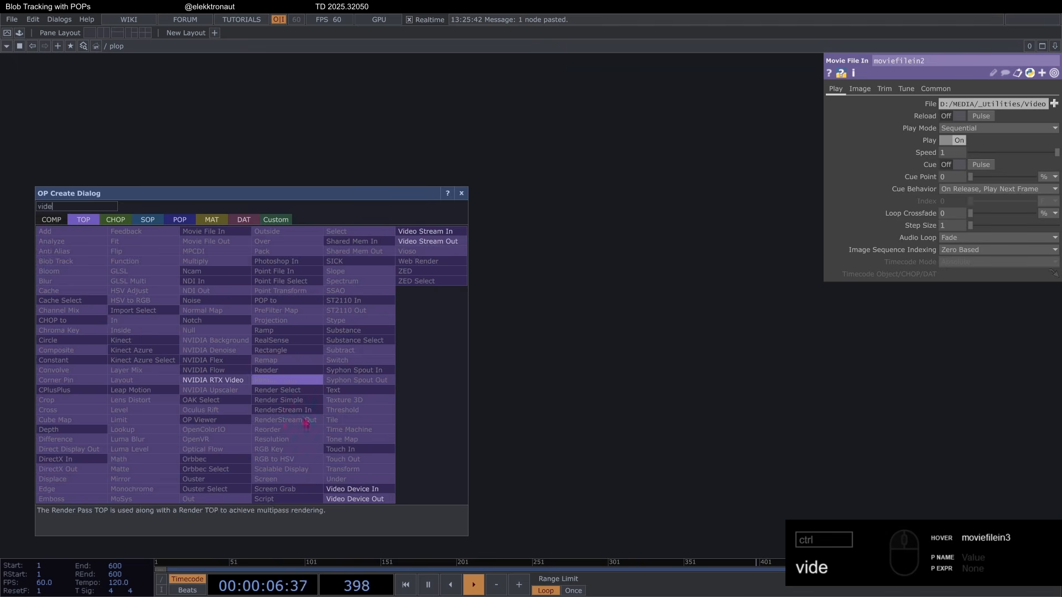
click(376, 491)
click(276, 379)
scroll(275, 381, up, 3)
drag(275, 381, 248, 408)
drag(336, 355, 339, 358)
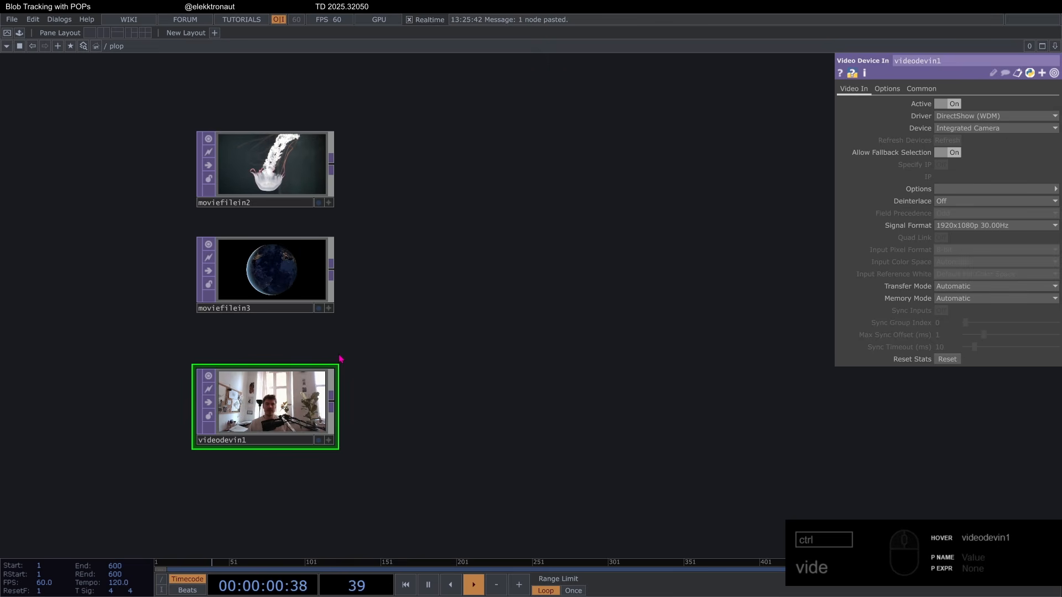
Bypass the videodevin1 operator
click(209, 403)
scroll(234, 391, down, 3)
drag(402, 318, 392, 345)
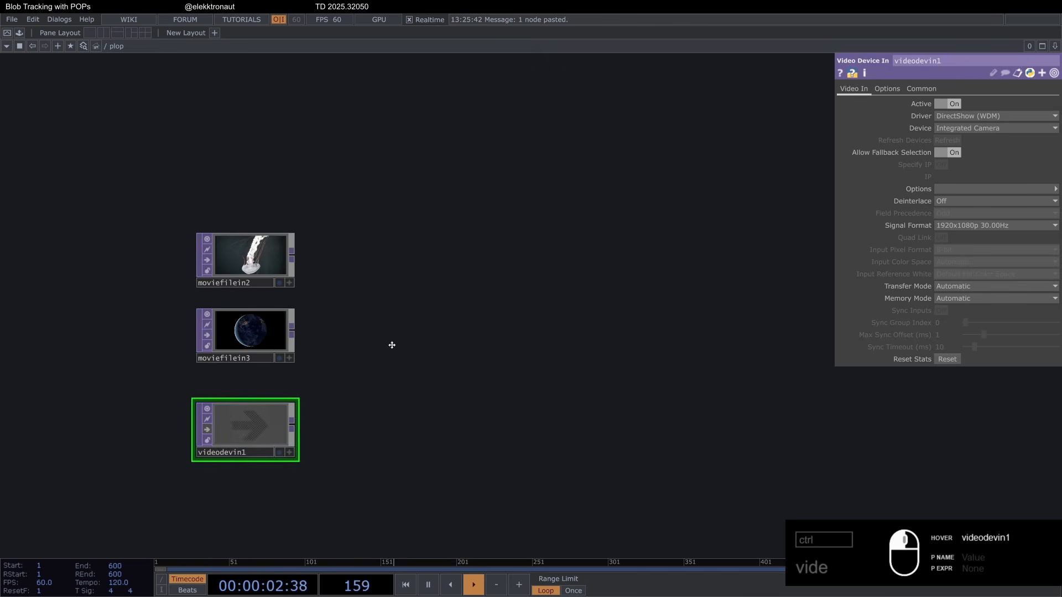
Examine the moviefilein2 jellyfish clip as the source footage
scroll(226, 244, up, 3)
click(227, 273)
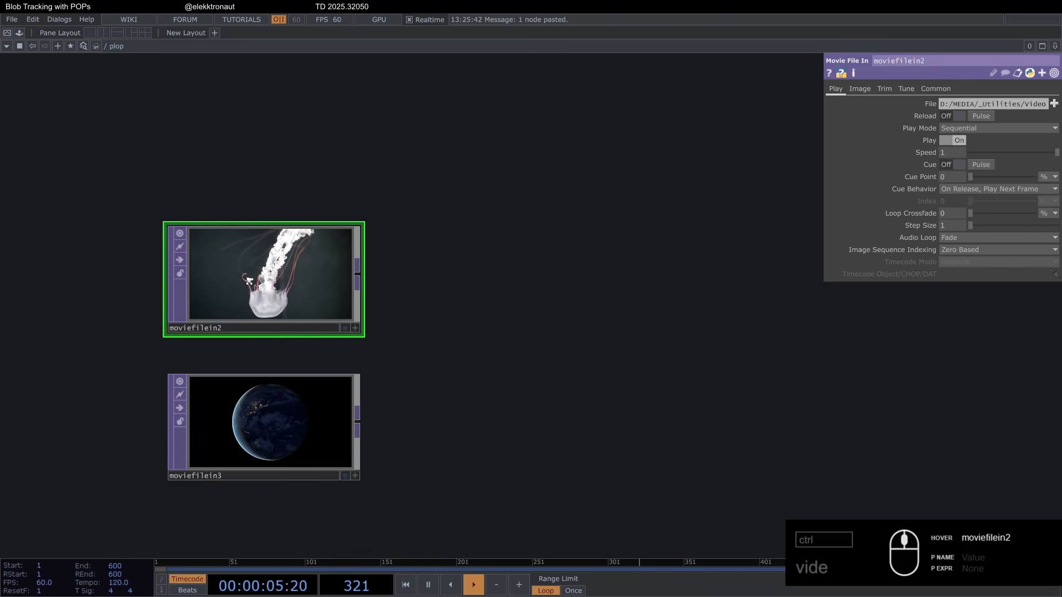
scroll(249, 281, down, 3)
scroll(258, 286, up, 2)
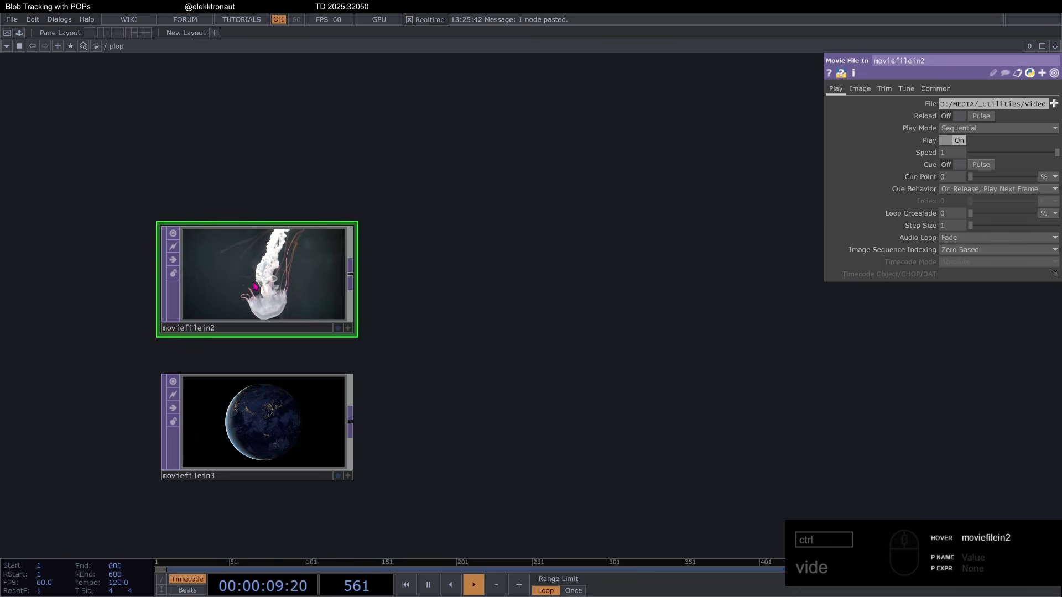
scroll(256, 286, down, 3)
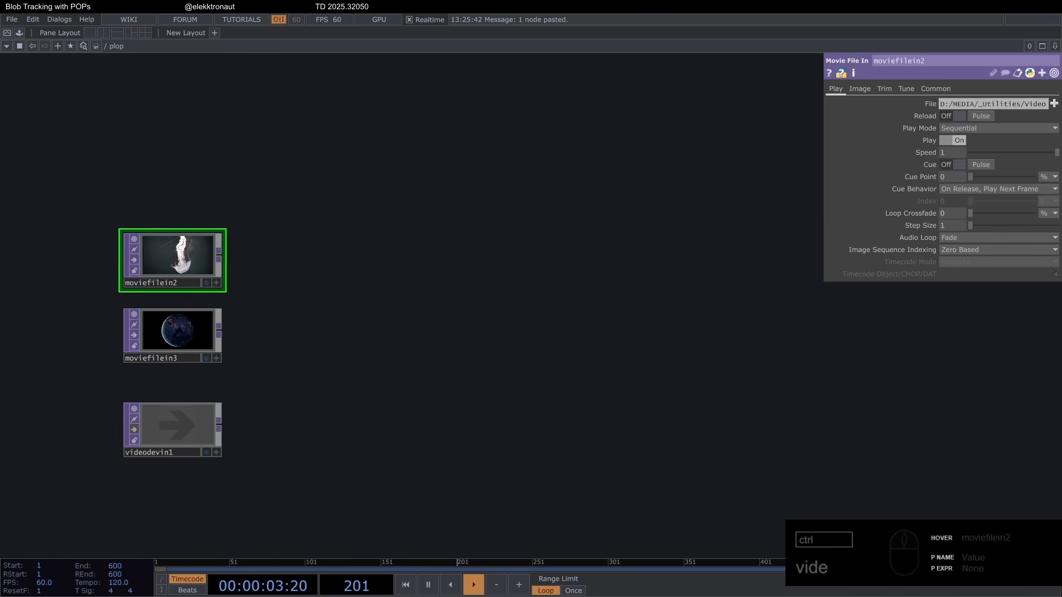
scroll(237, 270, up, 2)
scroll(233, 275, down, 5)
drag(313, 262, 277, 272)
scroll(277, 272, up, 2)
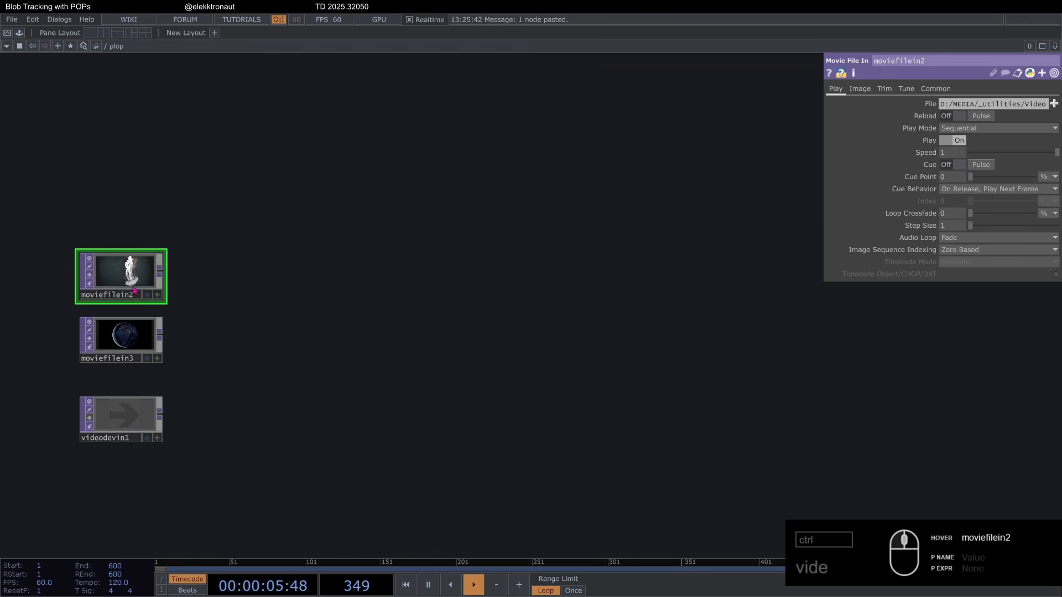
Add a Fit TOP connected to moviefilein2's output and place it beside the clips
right_click(163, 279)
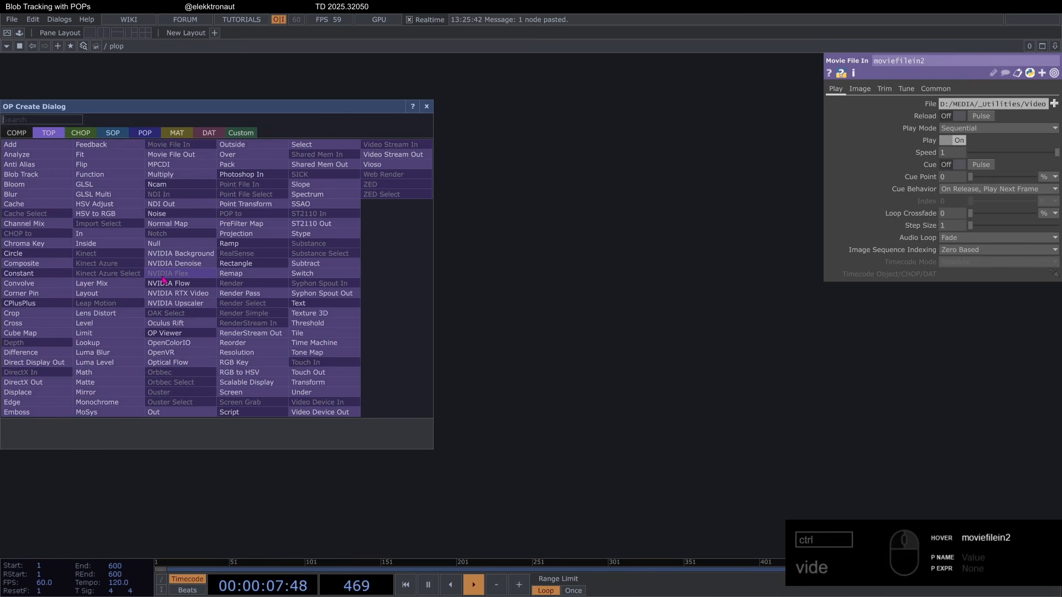
text(fit)
click(84, 155)
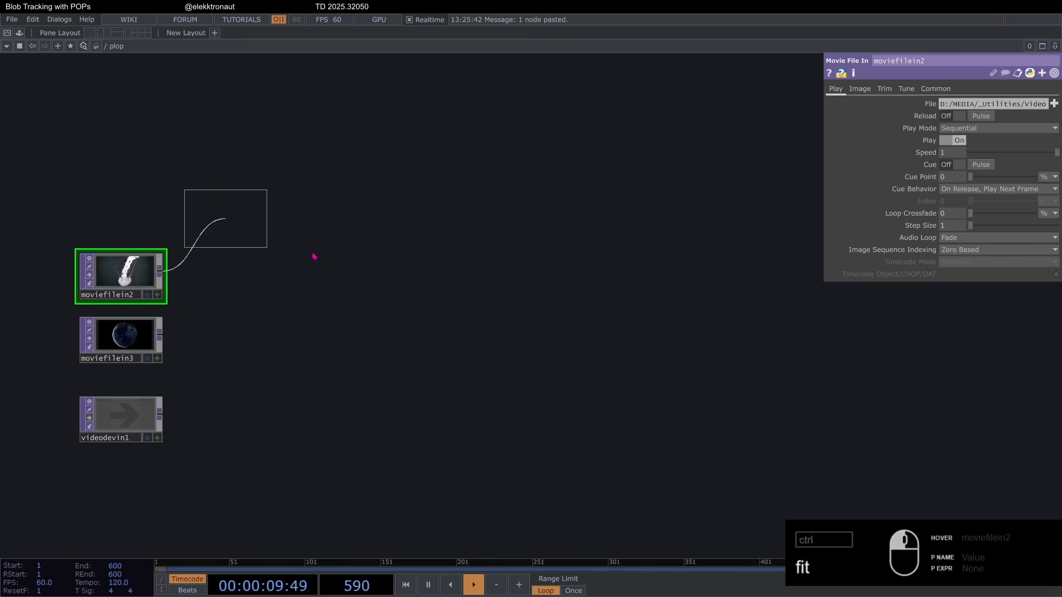
click(317, 283)
drag(326, 268, 342, 268)
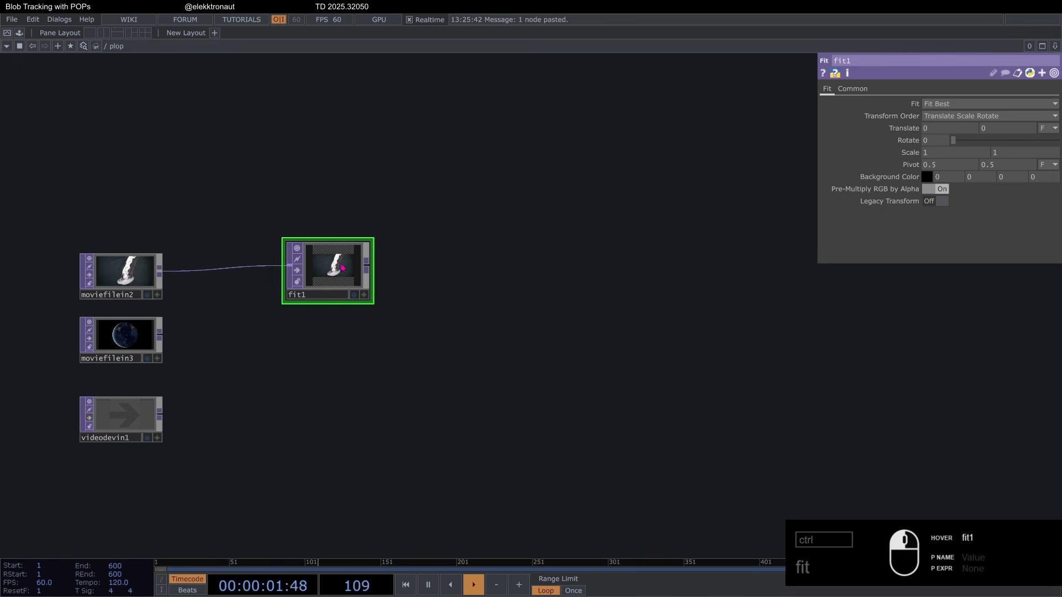
Set fit1's Output Resolution to Parent Panel Size
click(852, 88)
click(938, 104)
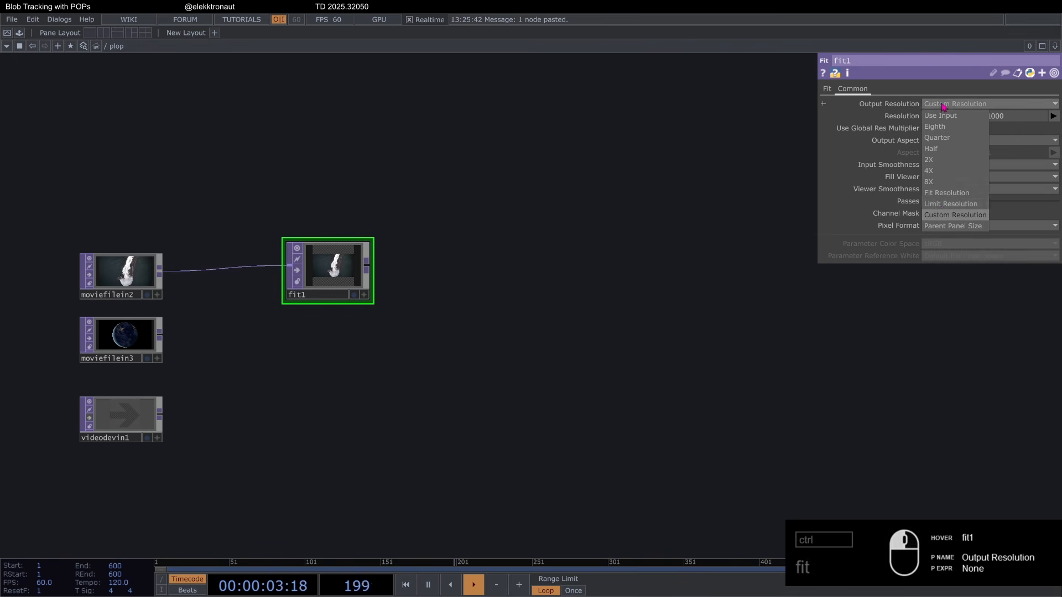
click(940, 227)
Check the plop container's width and height in the parent network, and return inside plop
scroll(427, 299, down, 3)
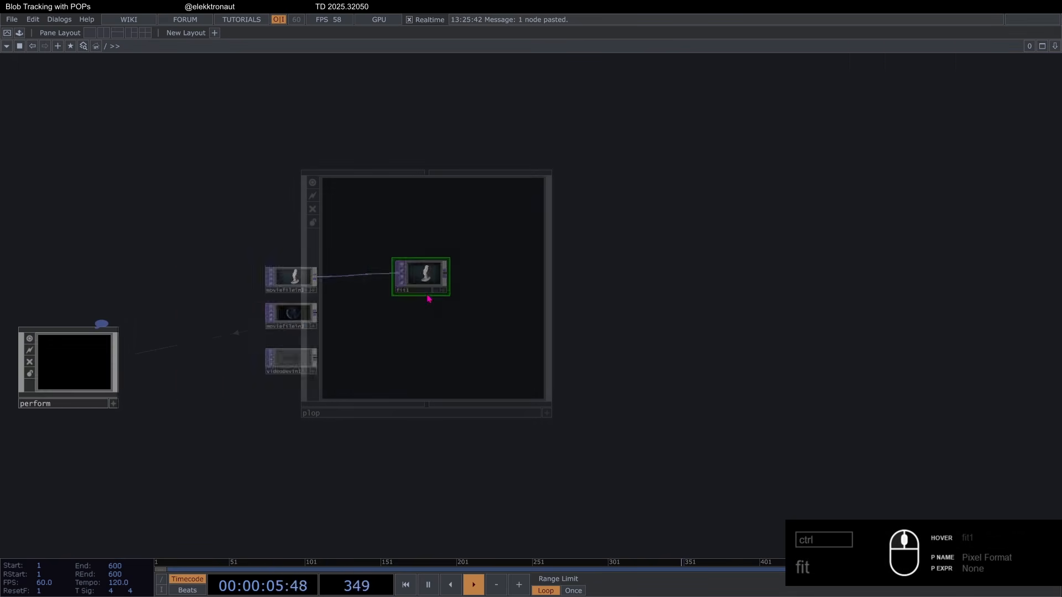
drag(580, 262, 629, 257)
click(864, 152)
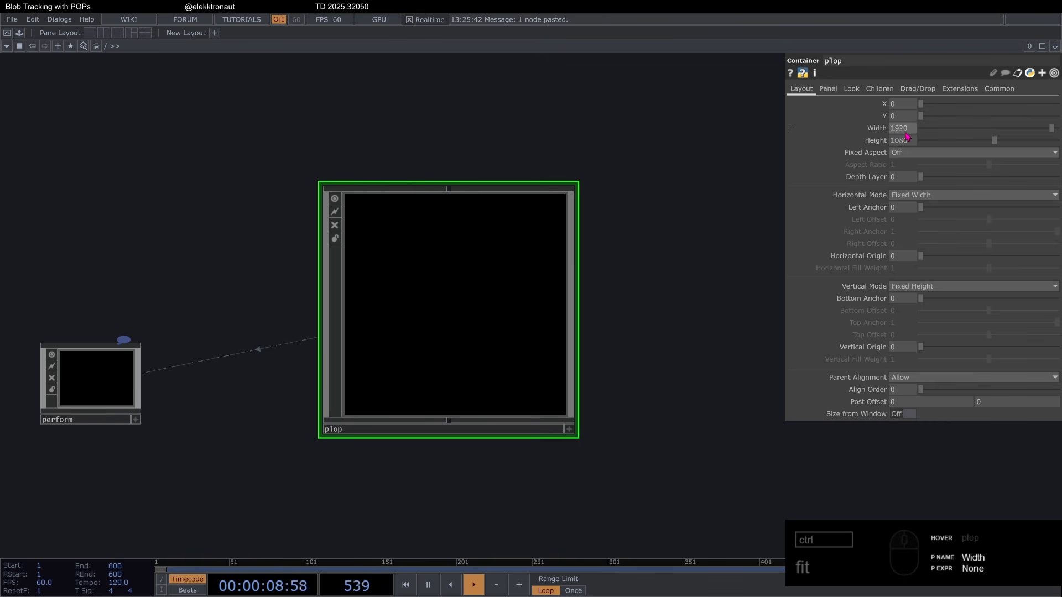
double_click(443, 304)
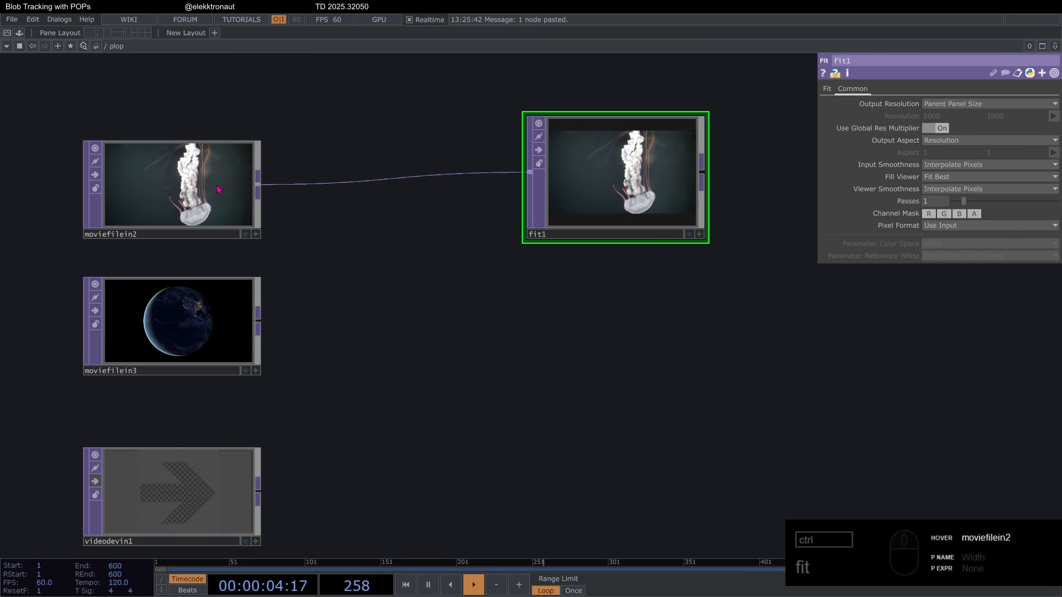
Add a Null TOP after fit1 and rename it input
drag(706, 117, 710, 124)
drag(659, 333, 413, 310)
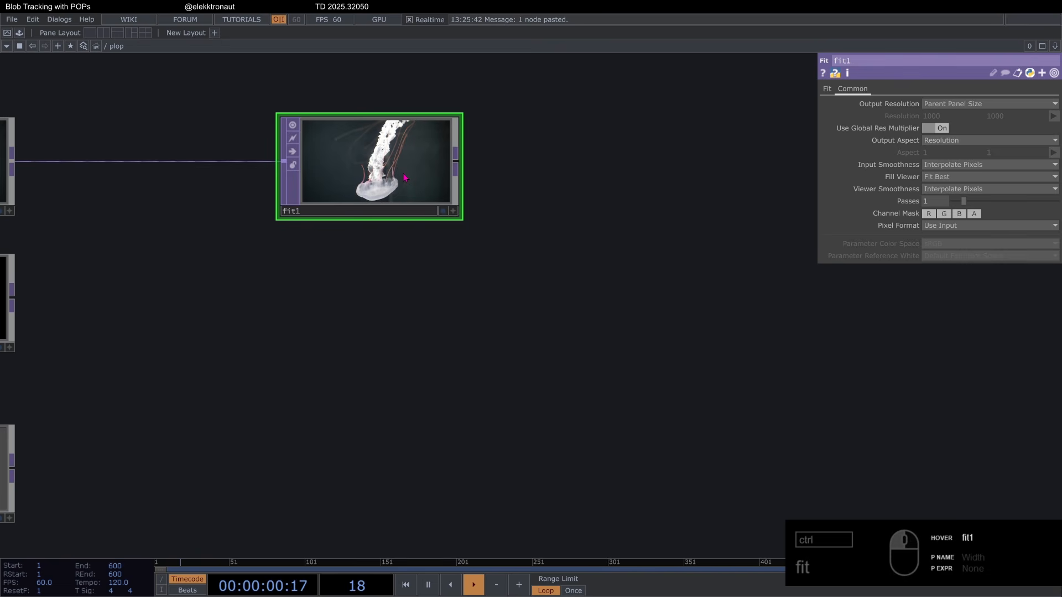
key(alt+n)
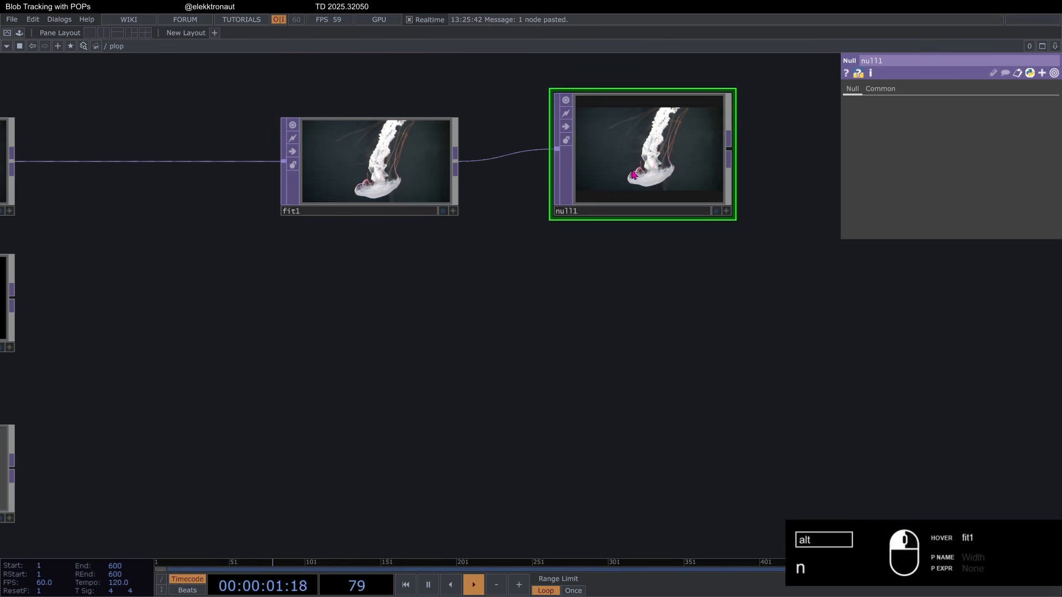
click(605, 213)
text(input)
key(Return)
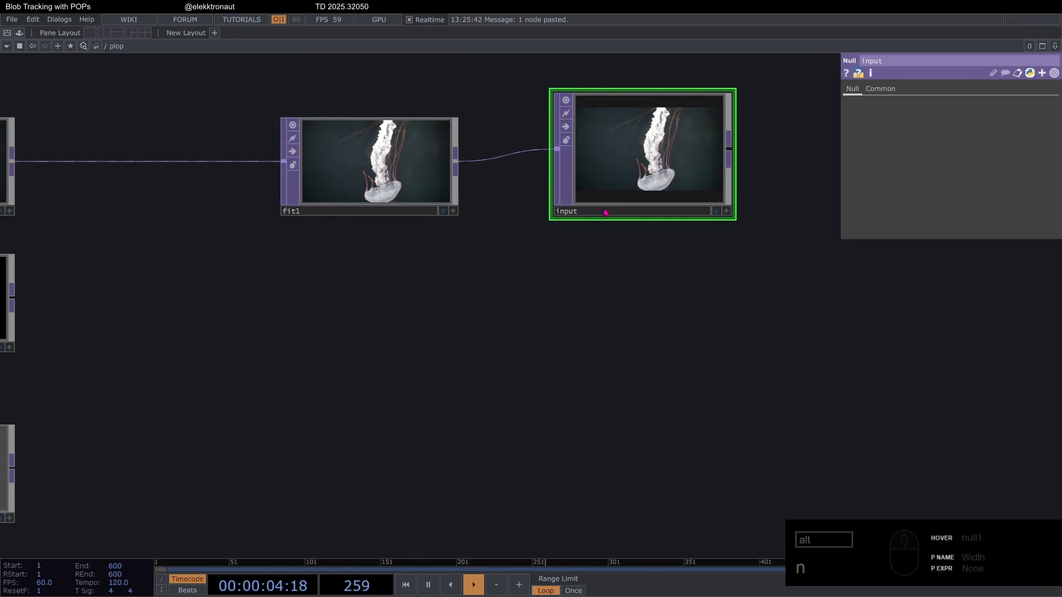
Align the input null with fit1 and move it closer in the network
key(h)
drag(613, 165, 612, 176)
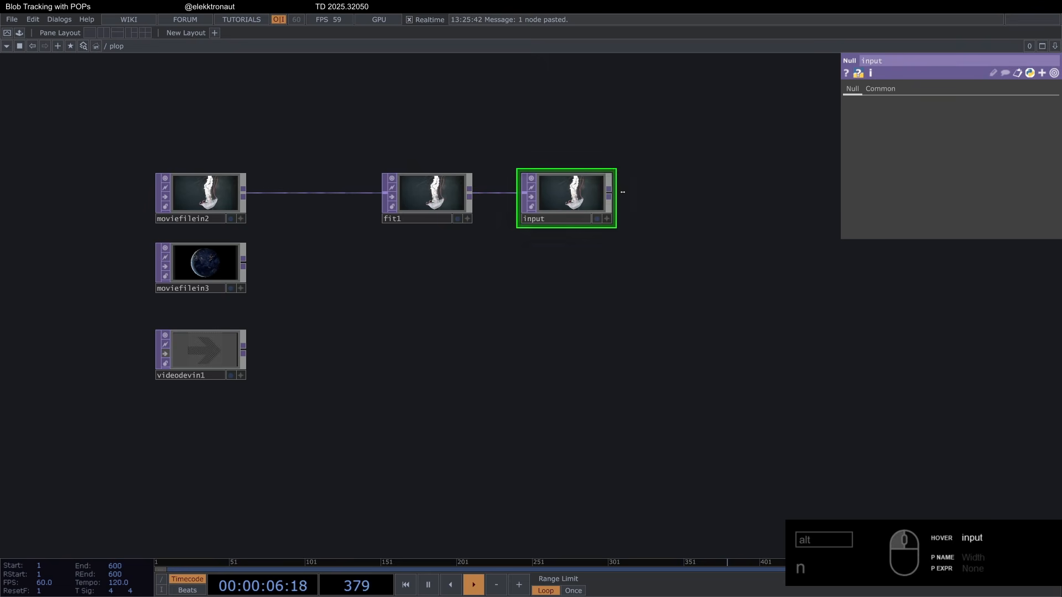
drag(521, 135, 425, 152)
drag(660, 258, 475, 209)
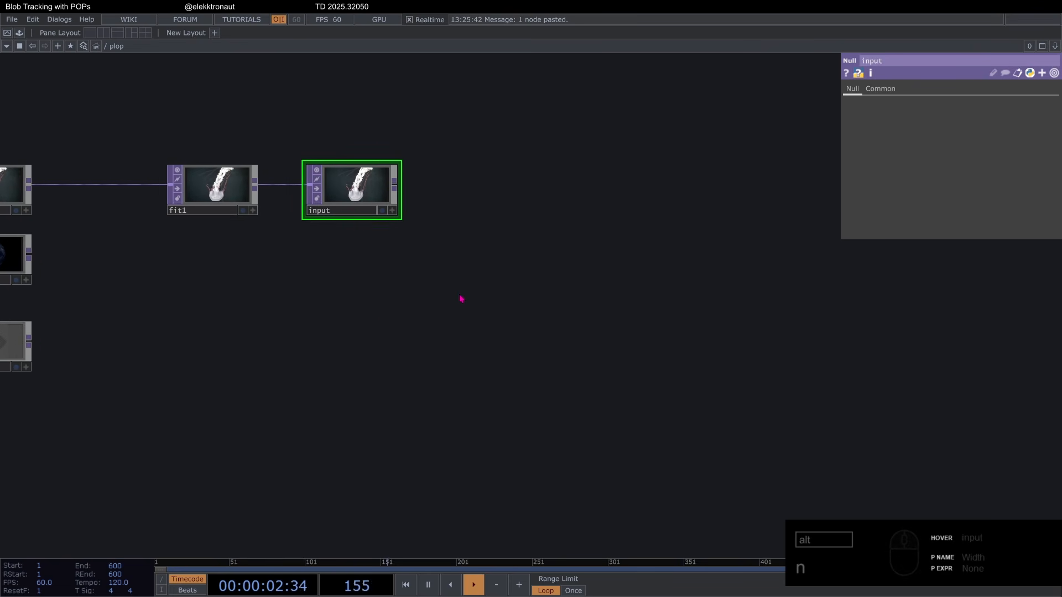
drag(386, 194, 369, 194)
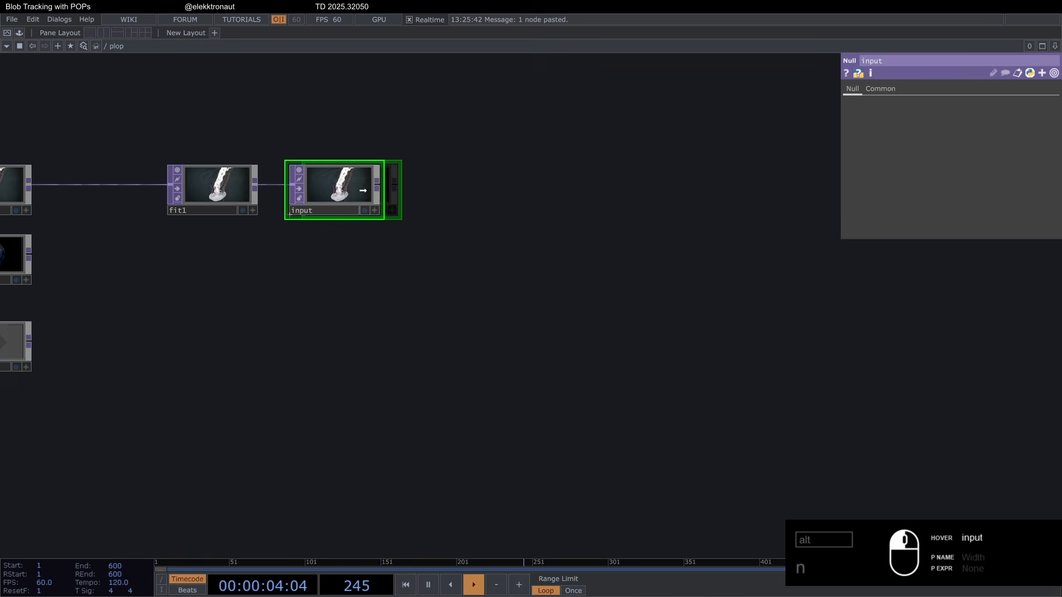
Add a Difference TOP fed by the input null and place it beside it, leaving a gap between them
right_click(380, 188)
text(dis)
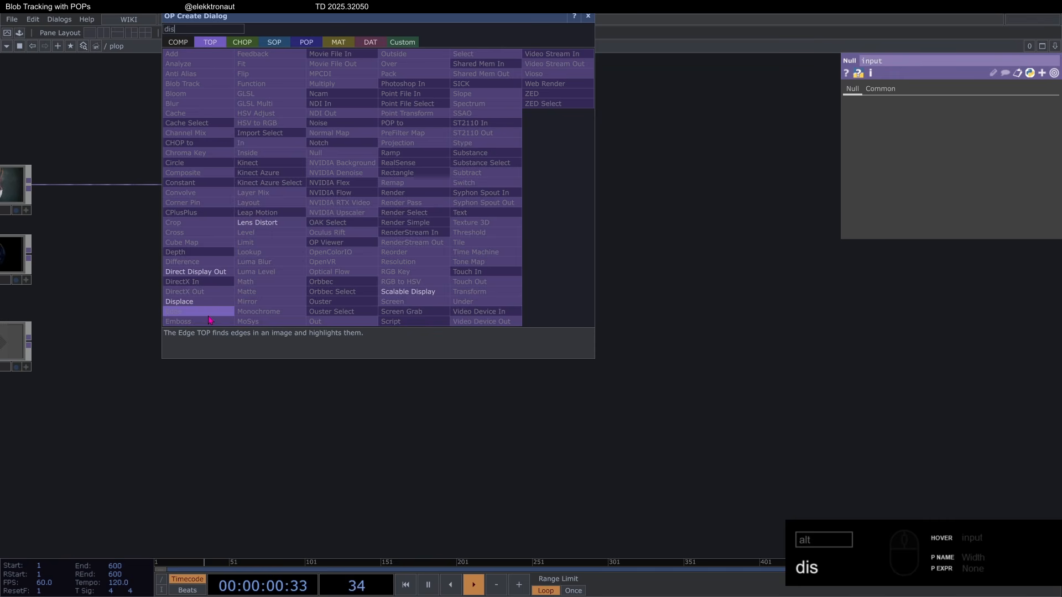
click(182, 262)
click(614, 183)
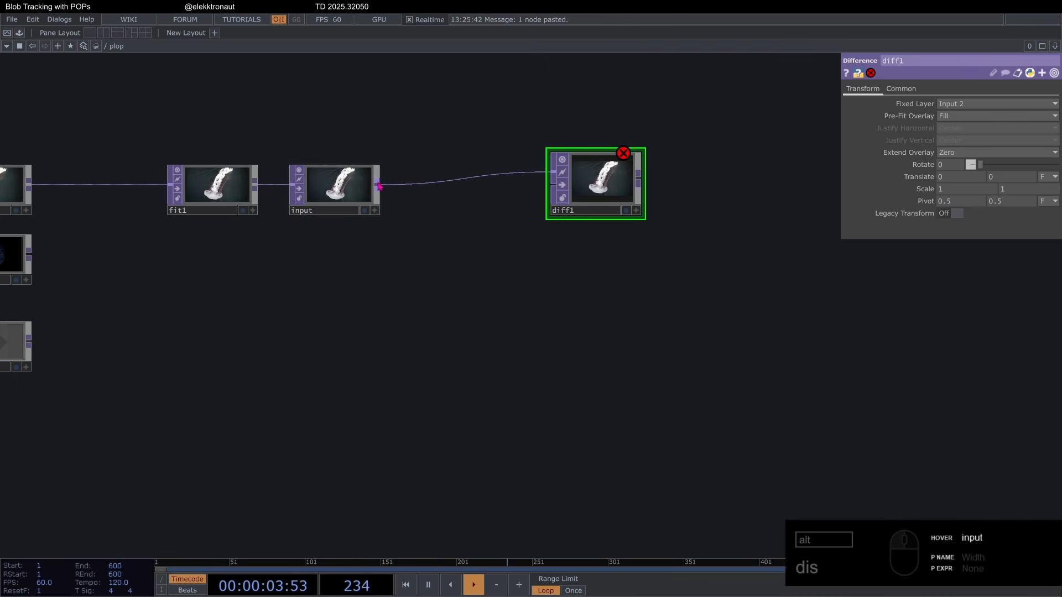
Branch a Cache TOP off the input null, place it below, and wire it into diff1's second input
right_click(380, 186)
text(ca)
click(175, 110)
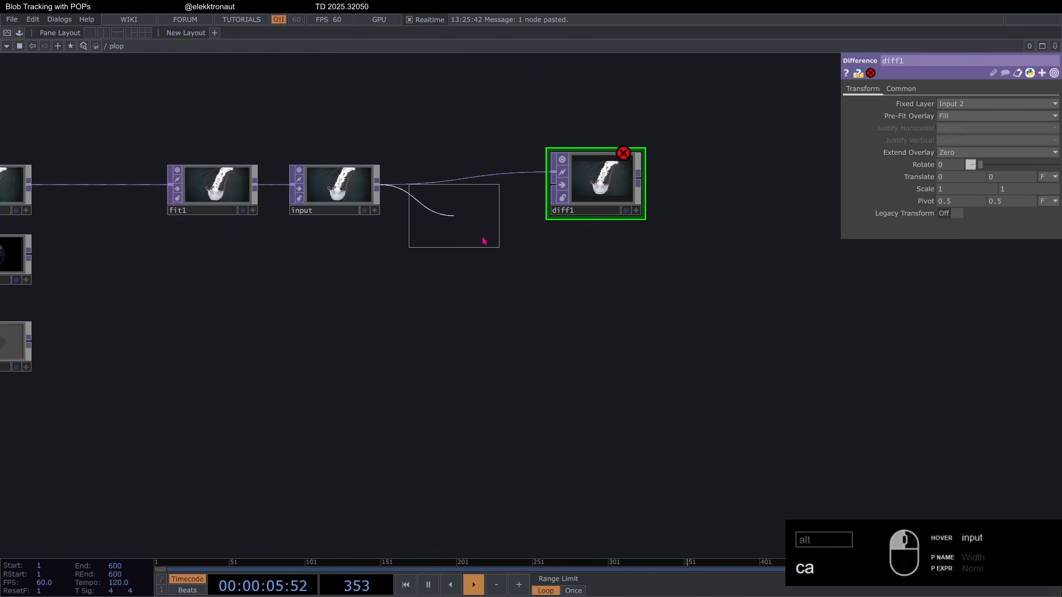
click(516, 278)
click(553, 184)
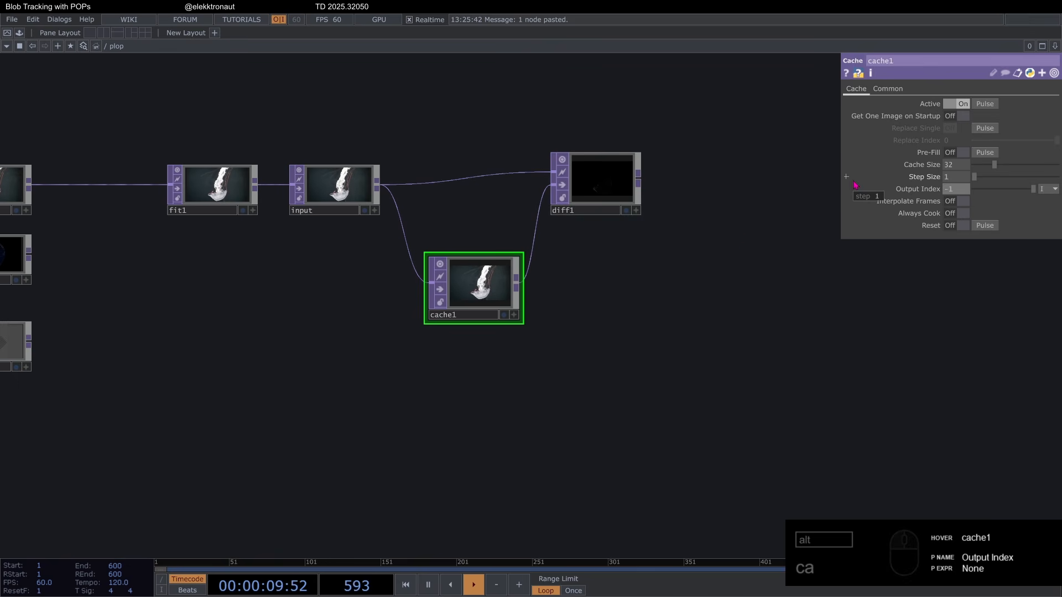
Examine the diff1 output, then pause playback and compare the input frame with the cache1 frame
scroll(600, 149, up, 3)
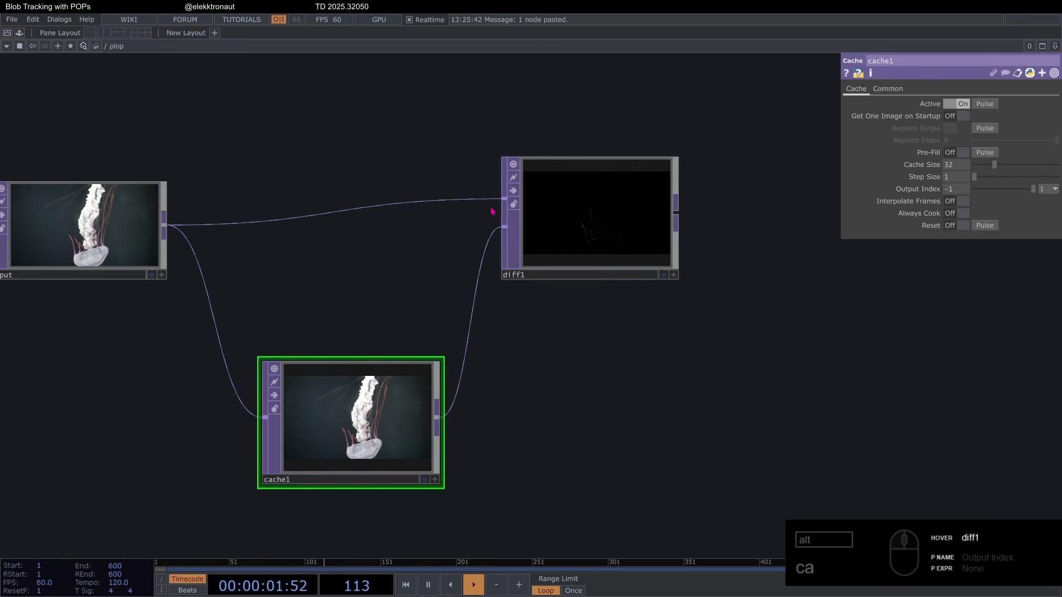
scroll(599, 213, up, 5)
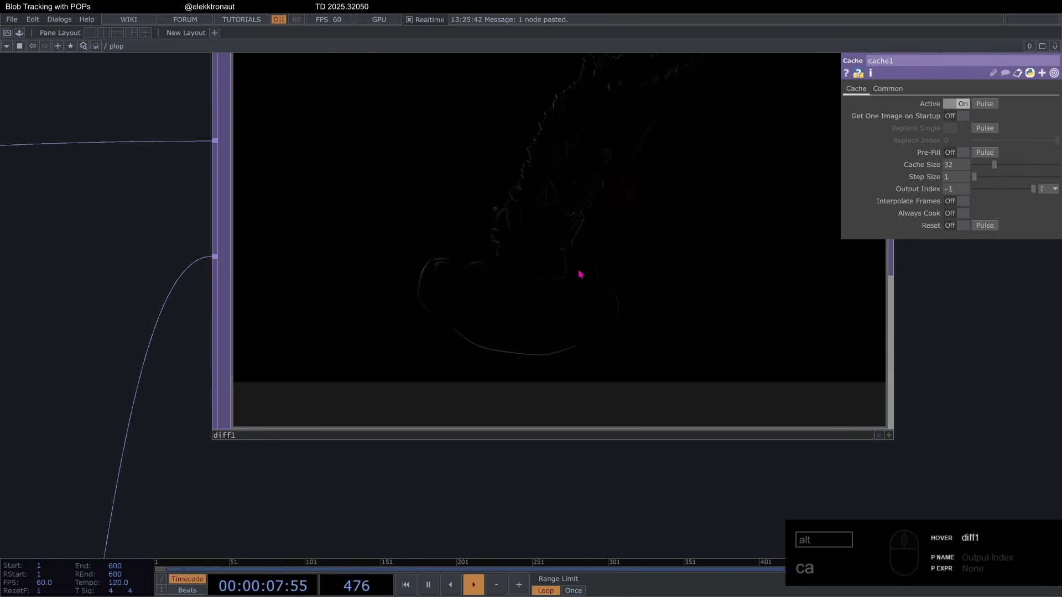
scroll(531, 270, down, 5)
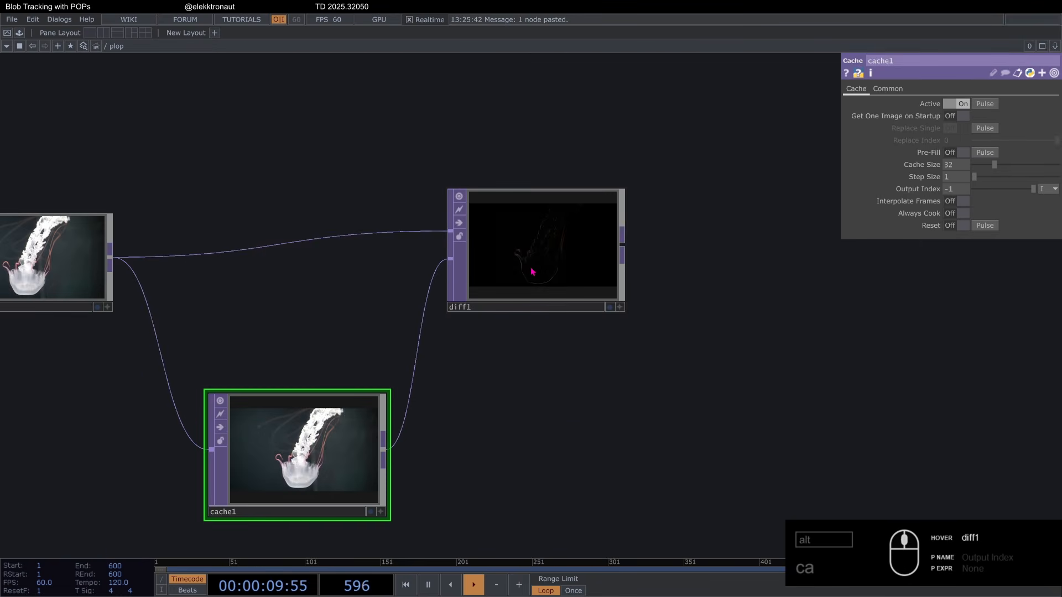
drag(284, 312, 327, 309)
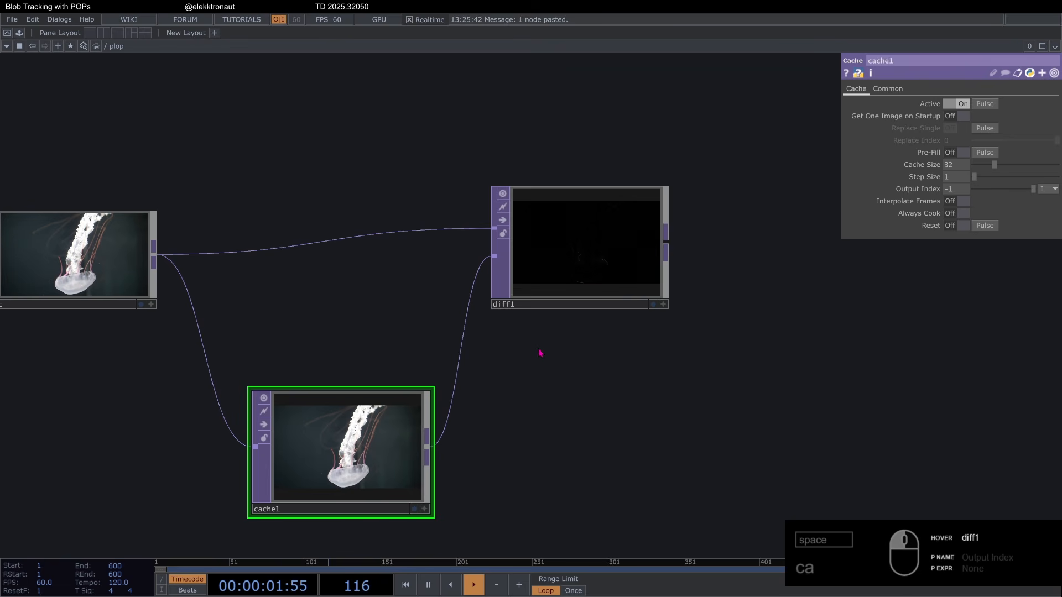
key(space)
click(128, 260)
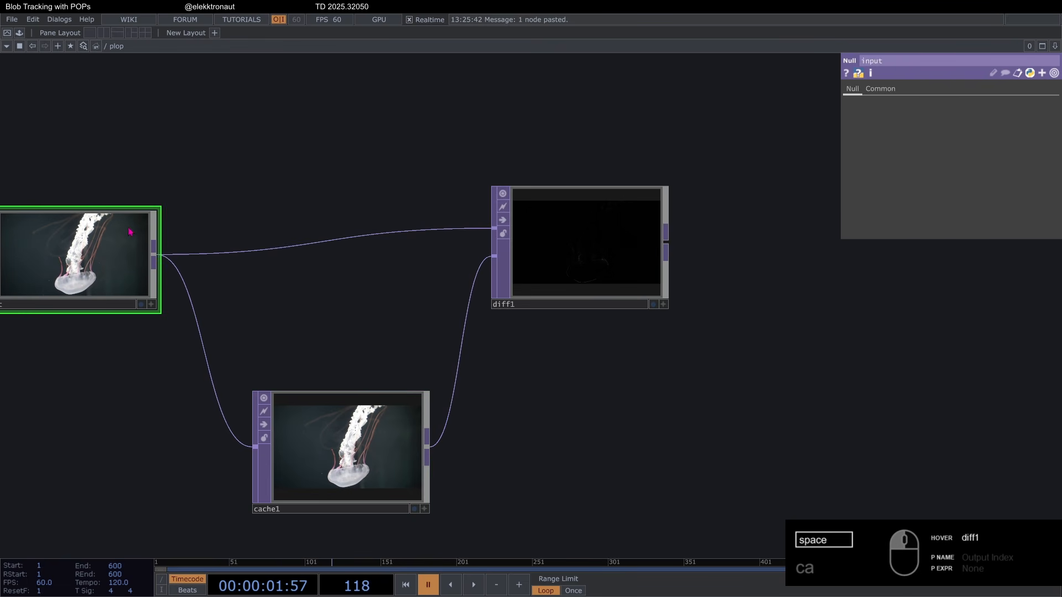
click(419, 457)
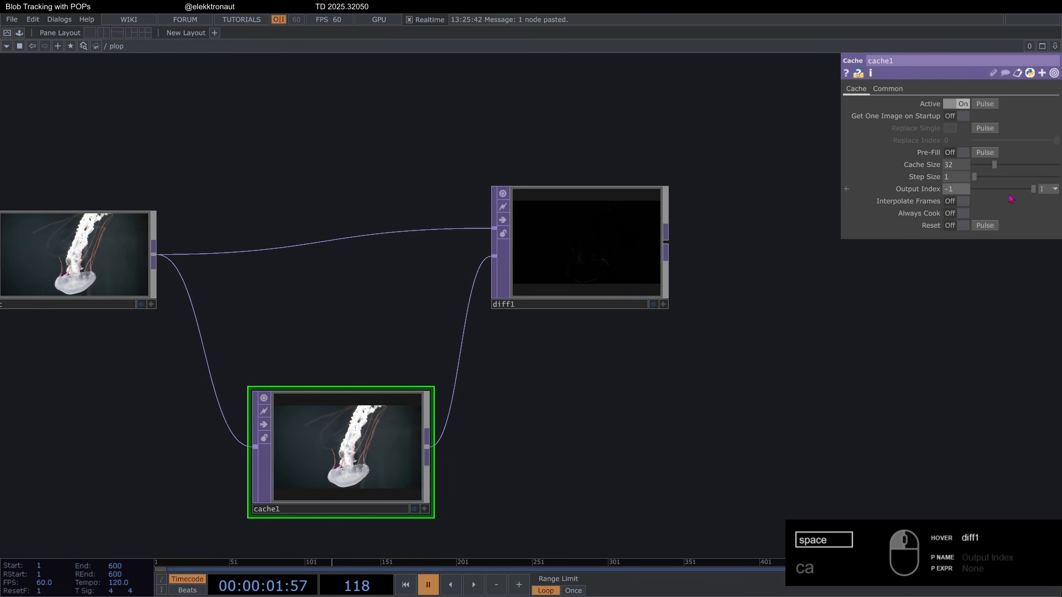
Add a Null TOP after diff1 and place it beside it
scroll(645, 241, up, 4)
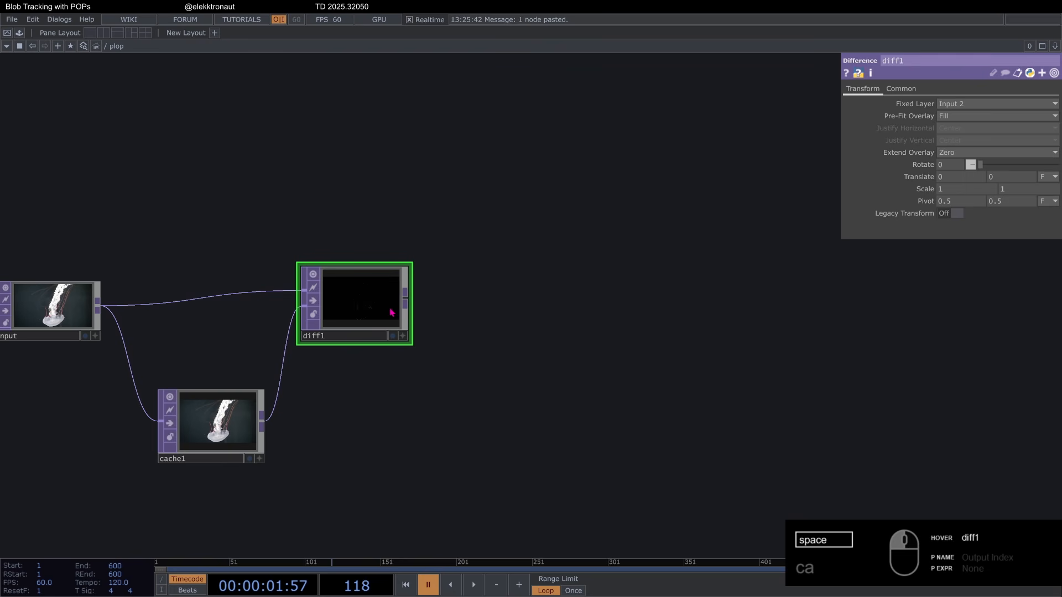
key(alt+n)
click(482, 306)
Create a Polygonize POP from null1's output and place it beside null1
right_click(418, 281)
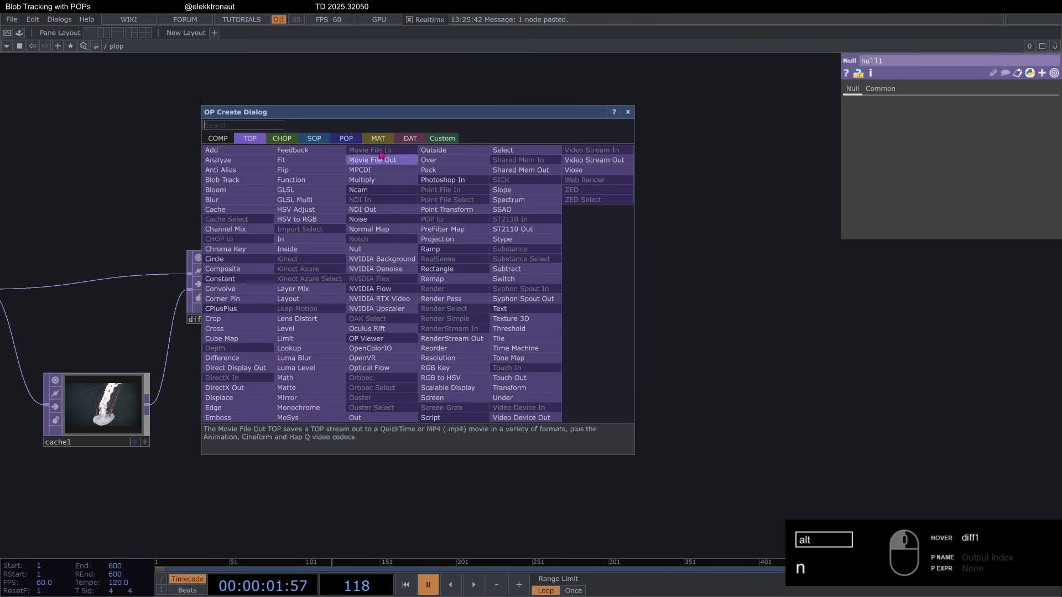
click(347, 142)
click(250, 195)
click(503, 287)
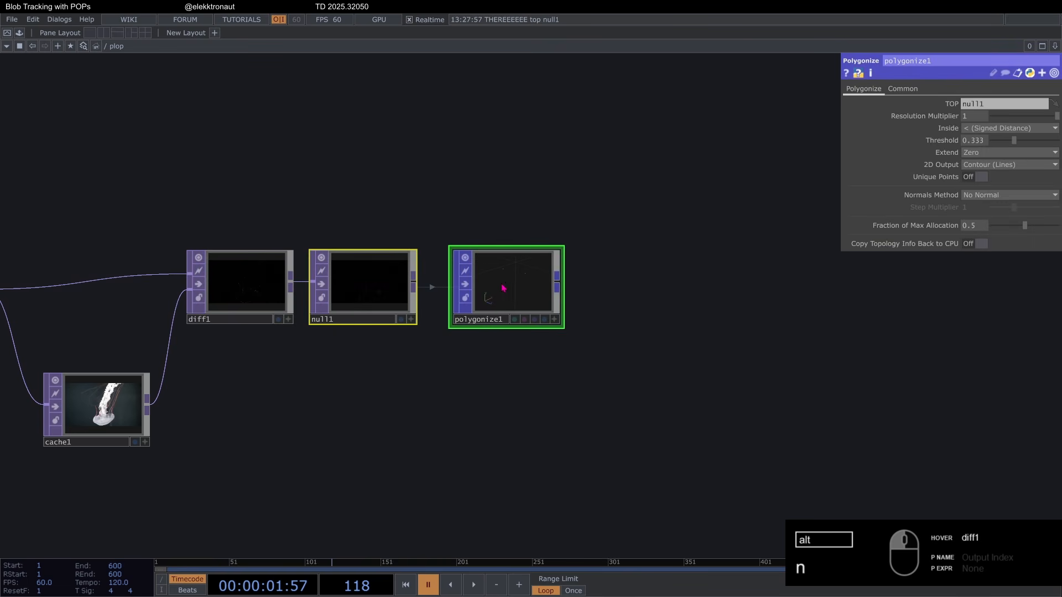
Resume playback and set polygonize1's Resolution Multiplier to .2, Inside to > (Density) and Threshold to 0.1
scroll(516, 286, up, 5)
key(space)
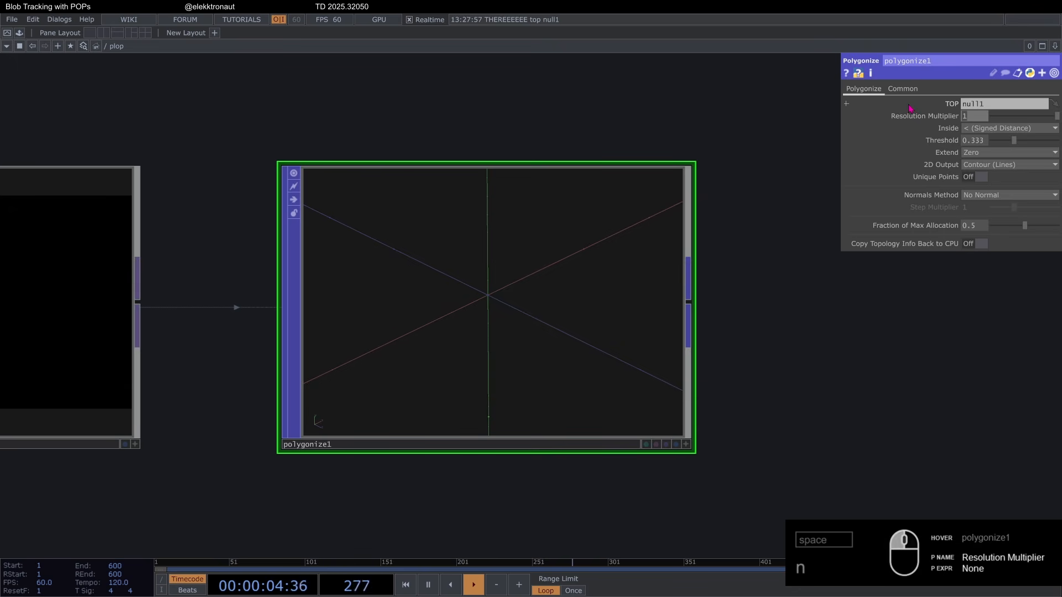
click(995, 128)
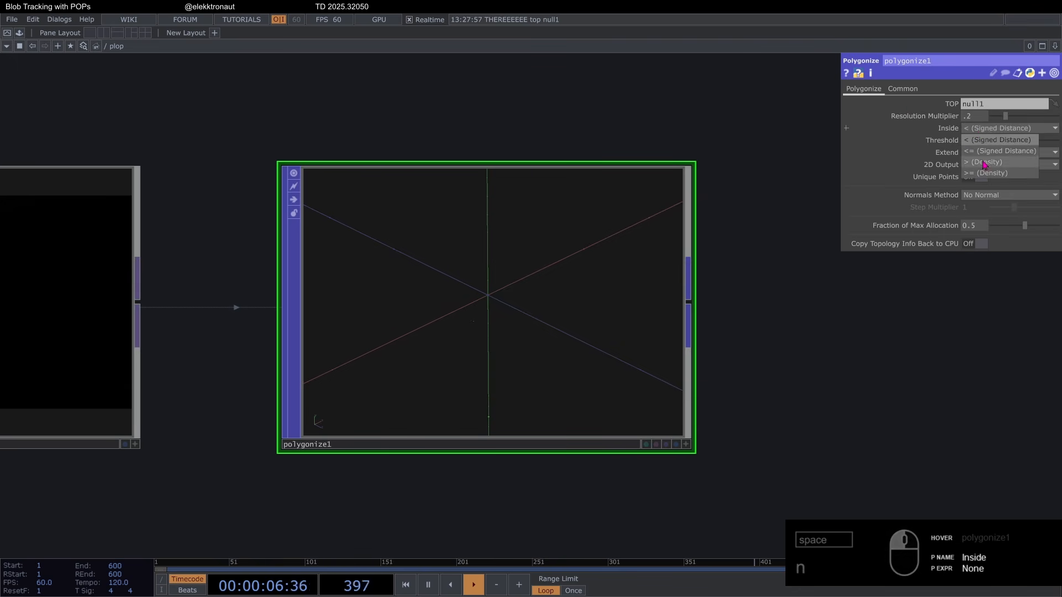
click(986, 164)
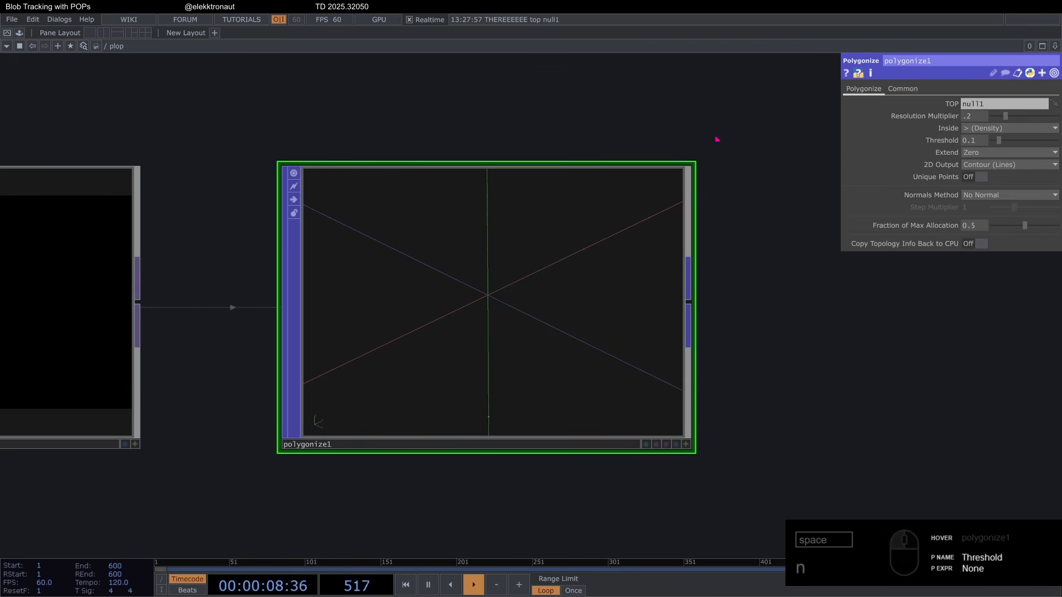
Examine the contour lines in polygonize1 during playback and review the difference chain feeding it
scroll(498, 330, up, 2)
scroll(516, 330, up, 5)
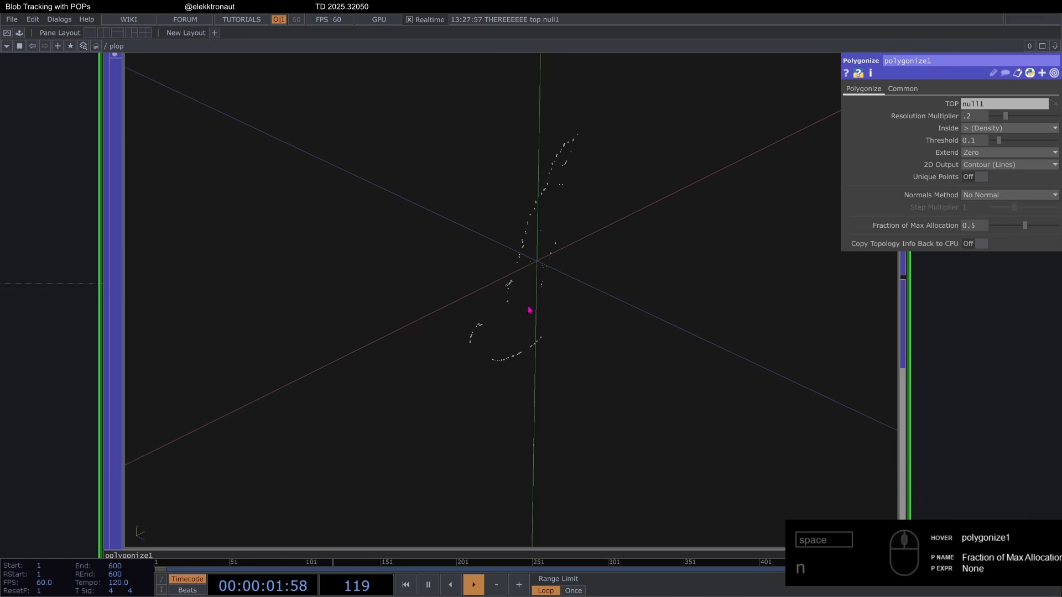
scroll(424, 286, down, 5)
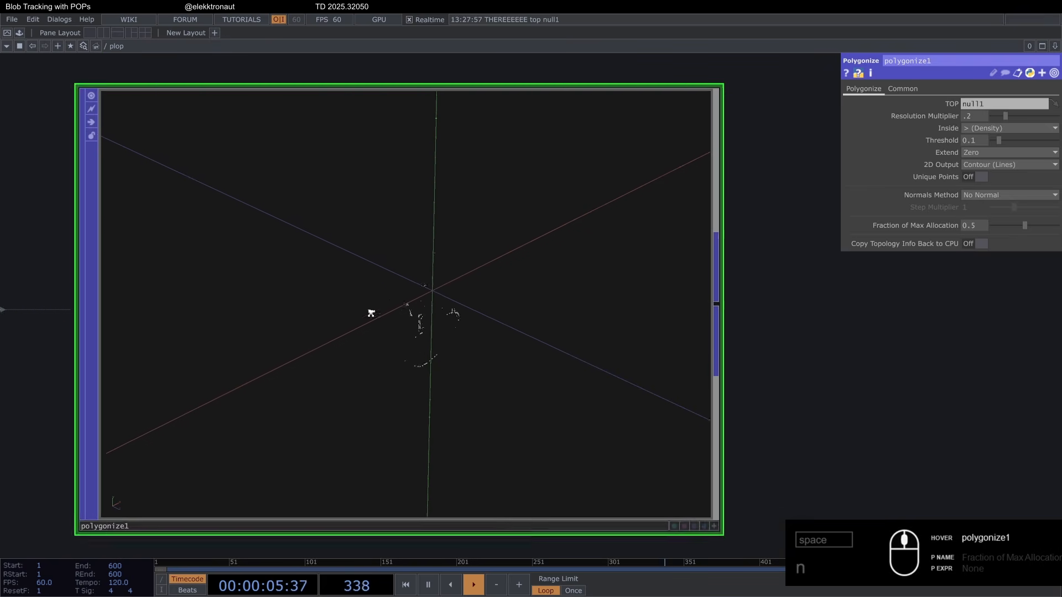
scroll(387, 308, up, 2)
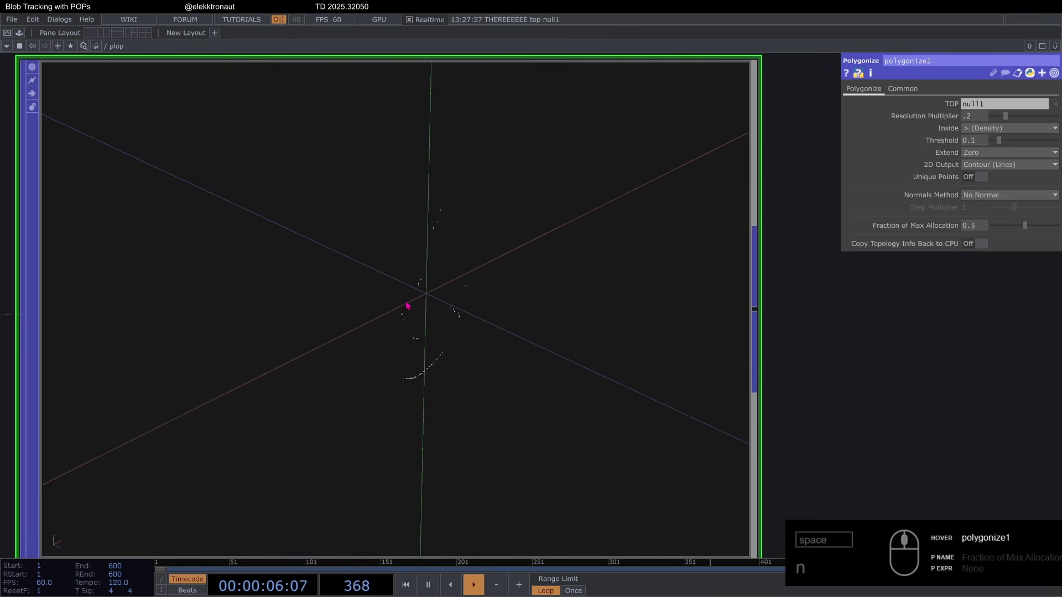
scroll(380, 324, down, 3)
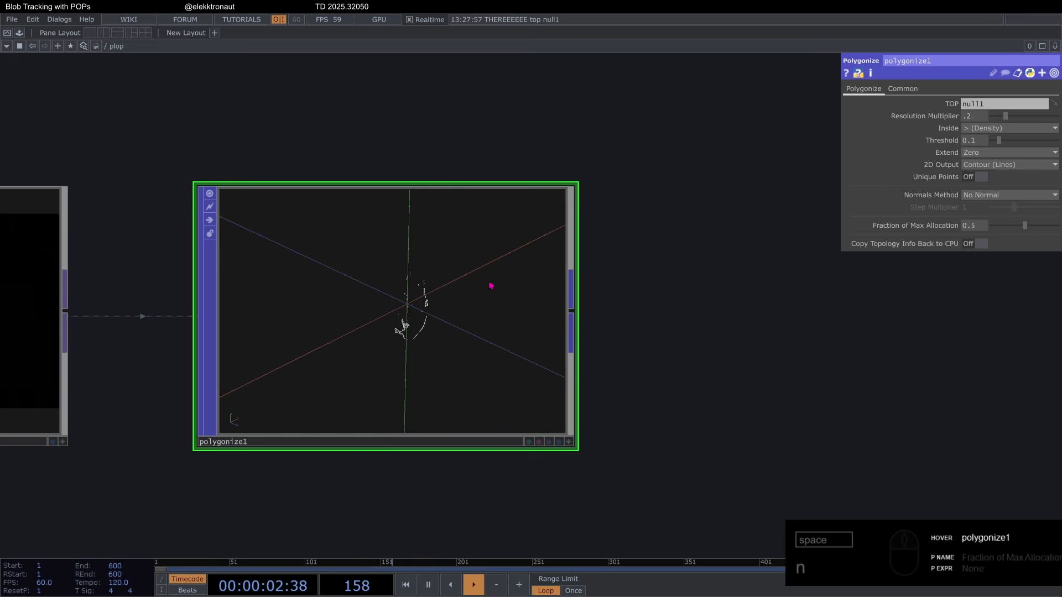
scroll(450, 313, up, 3)
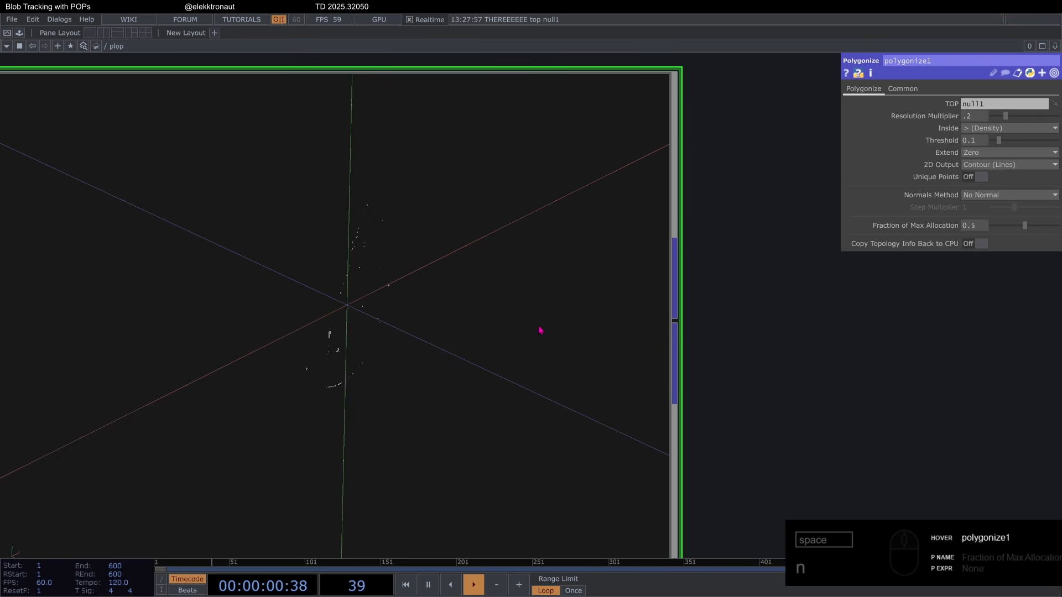
scroll(504, 242, down, 2)
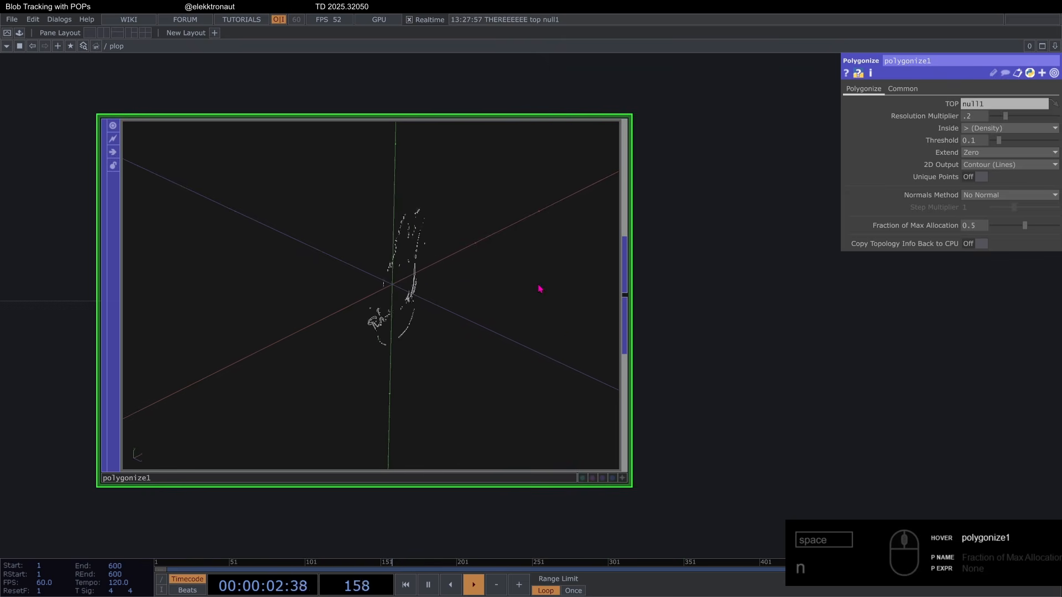
scroll(498, 293, up, 3)
scroll(450, 289, down, 4)
scroll(498, 285, up, 3)
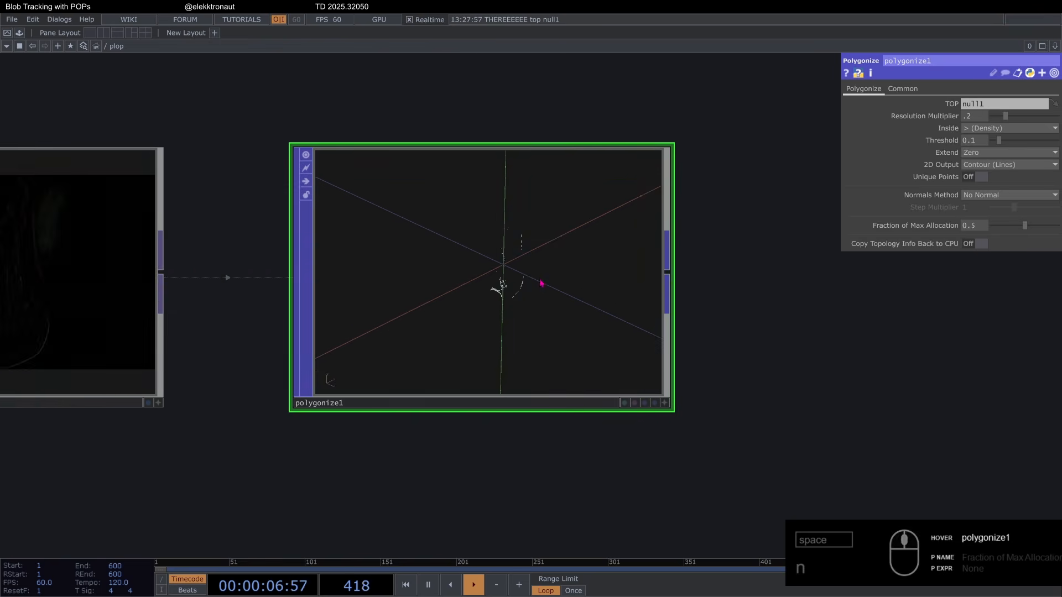
scroll(541, 284, down, 4)
drag(166, 206, 481, 357)
scroll(431, 310, up, 3)
scroll(420, 279, down, 1)
scroll(413, 284, down, 2)
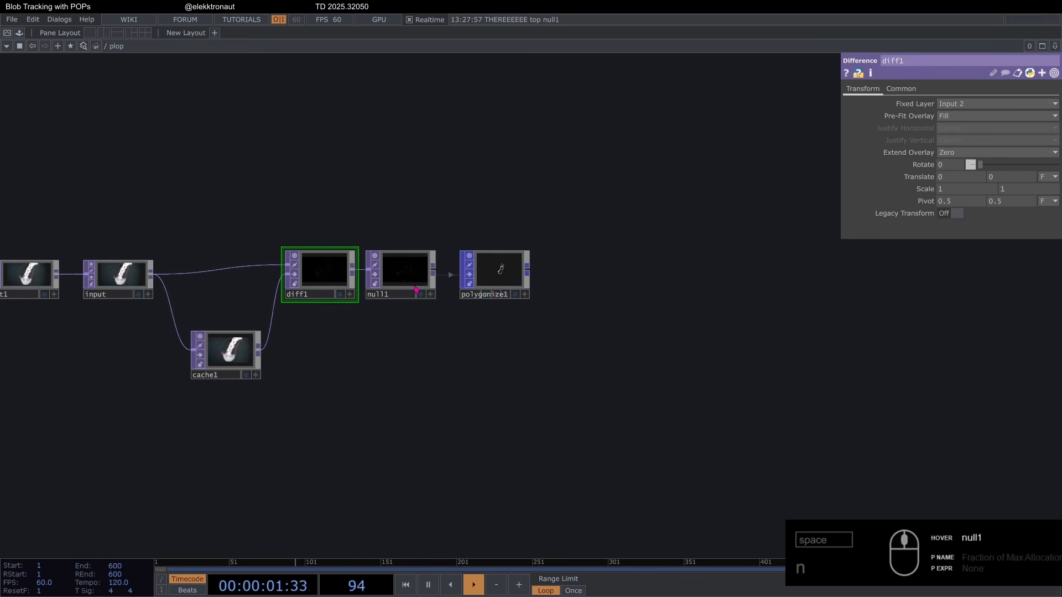
Bypass diff1, cache1, null1 and polygonize1 together
scroll(416, 280, up, 3)
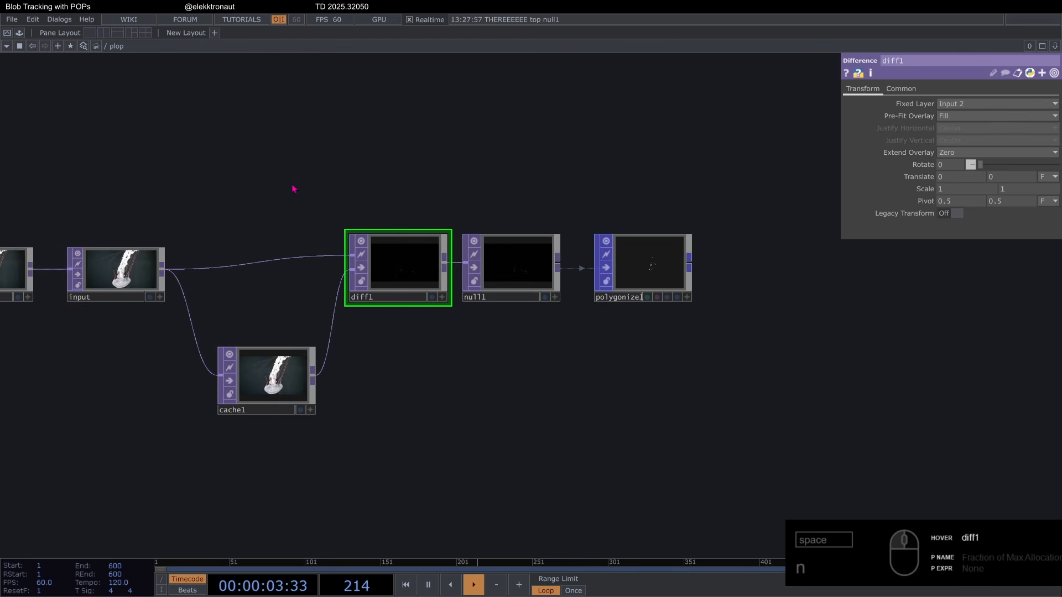
right_drag(241, 166, 662, 402)
click(606, 268)
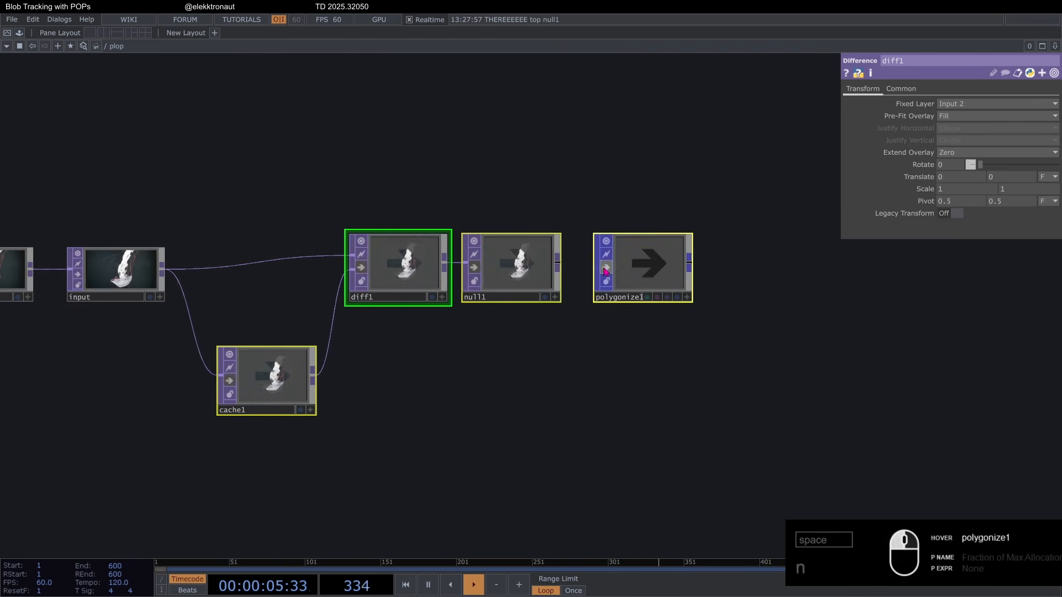
Add a Point Generator POP and place it in the empty area below fit1
scroll(630, 268, down, 5)
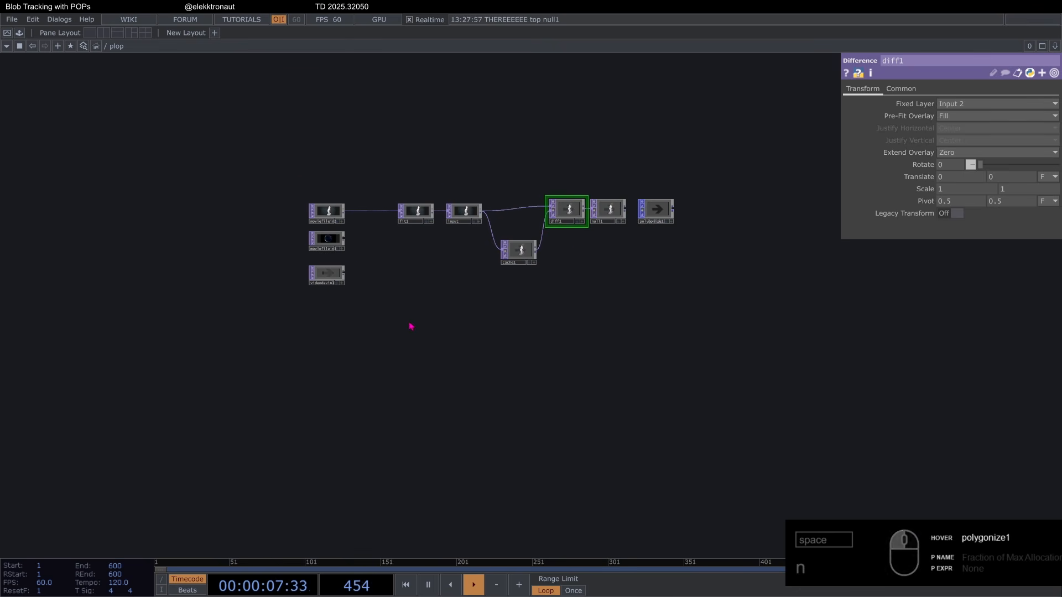
key(Tab)
text(poi)
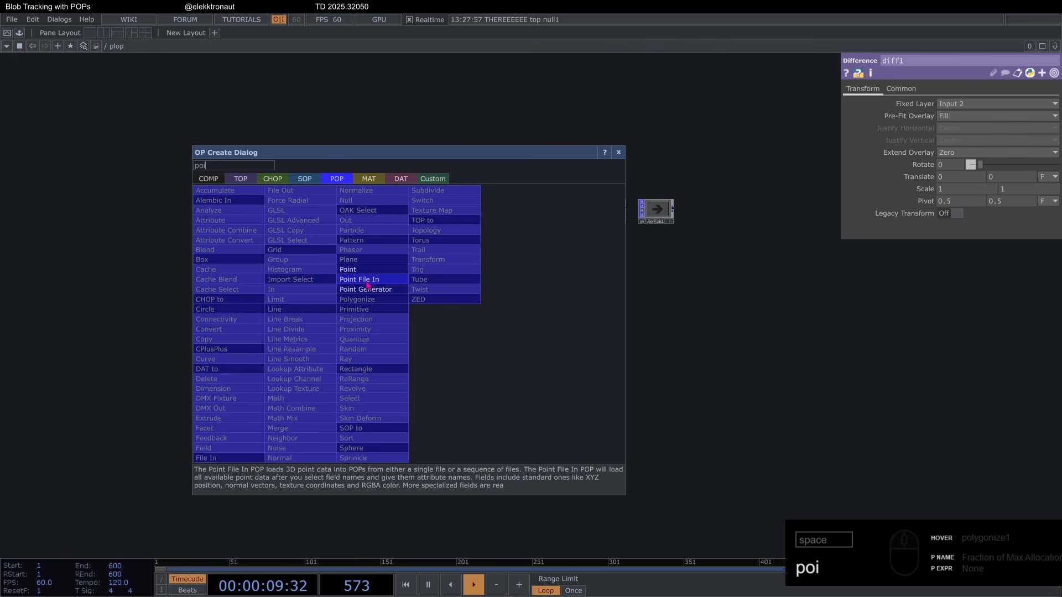
click(394, 289)
click(426, 302)
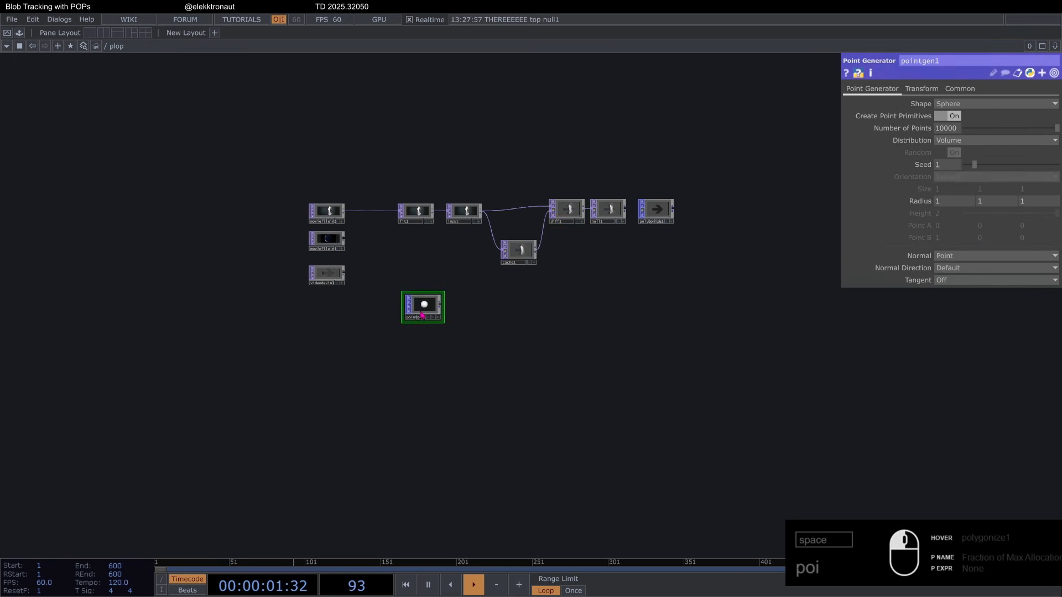
Set the Shape of the Point Generator pointgen1 below fit1 to Rectangle
scroll(427, 299, up, 5)
drag(426, 296, 408, 295)
drag(514, 193, 475, 273)
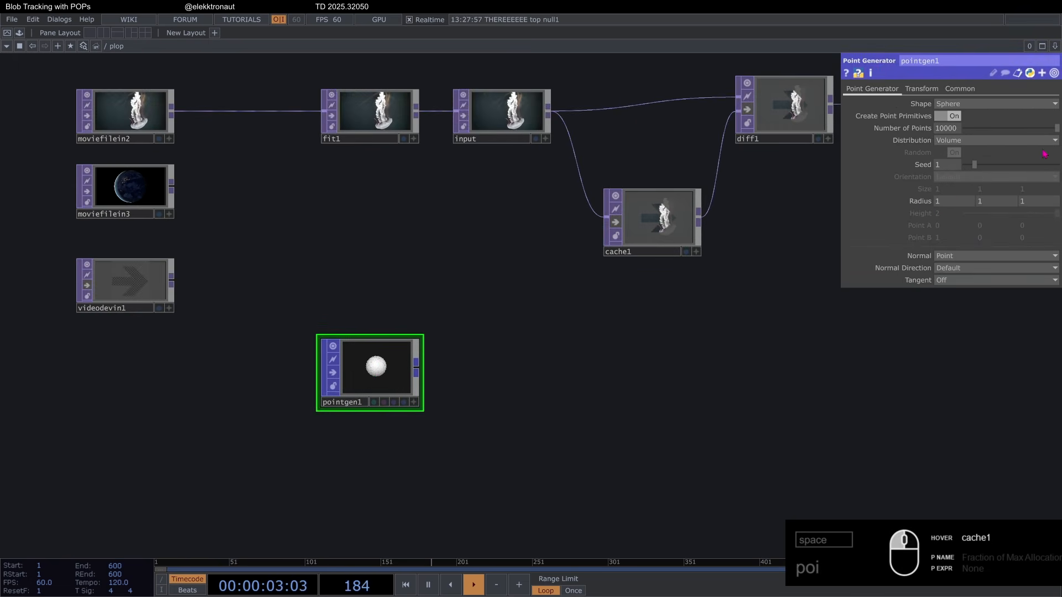
click(992, 107)
click(951, 160)
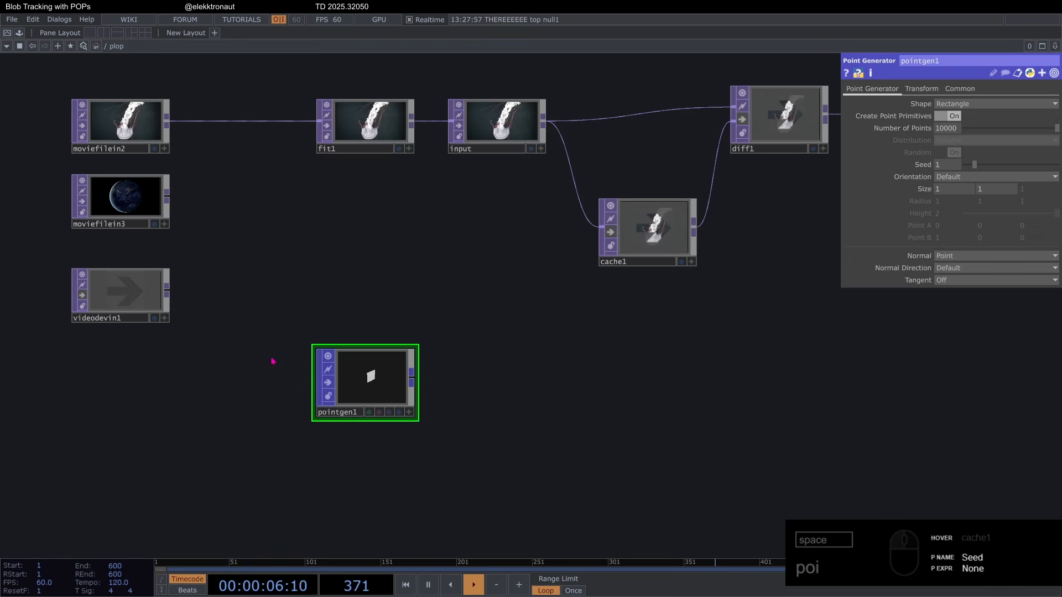
Set pointgen1's Size X to the expression parent().width / parent().height
scroll(387, 376, up, 4)
click(900, 195)
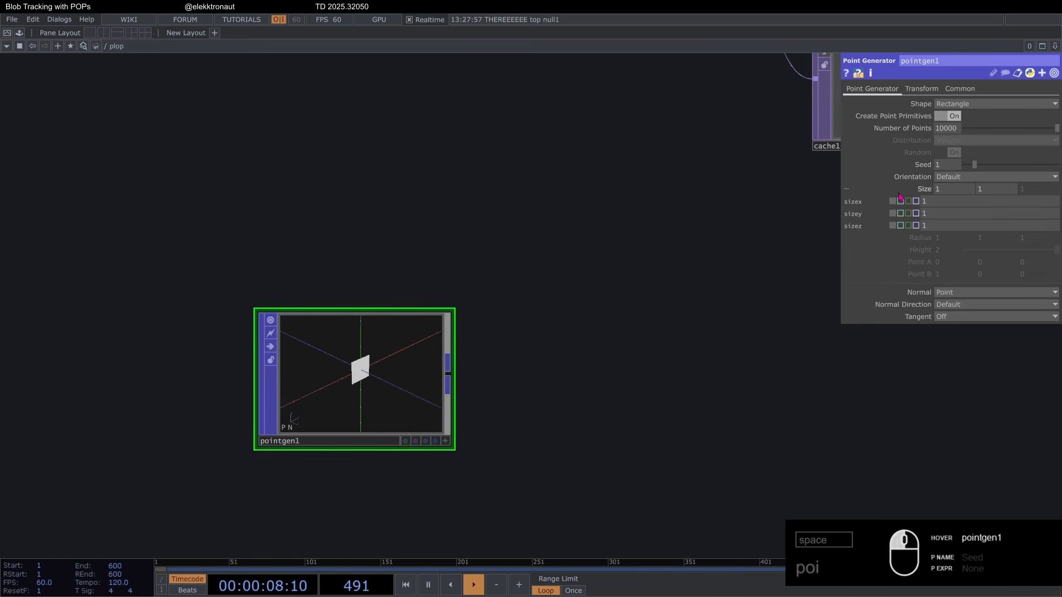
drag(373, 282, 468, 247)
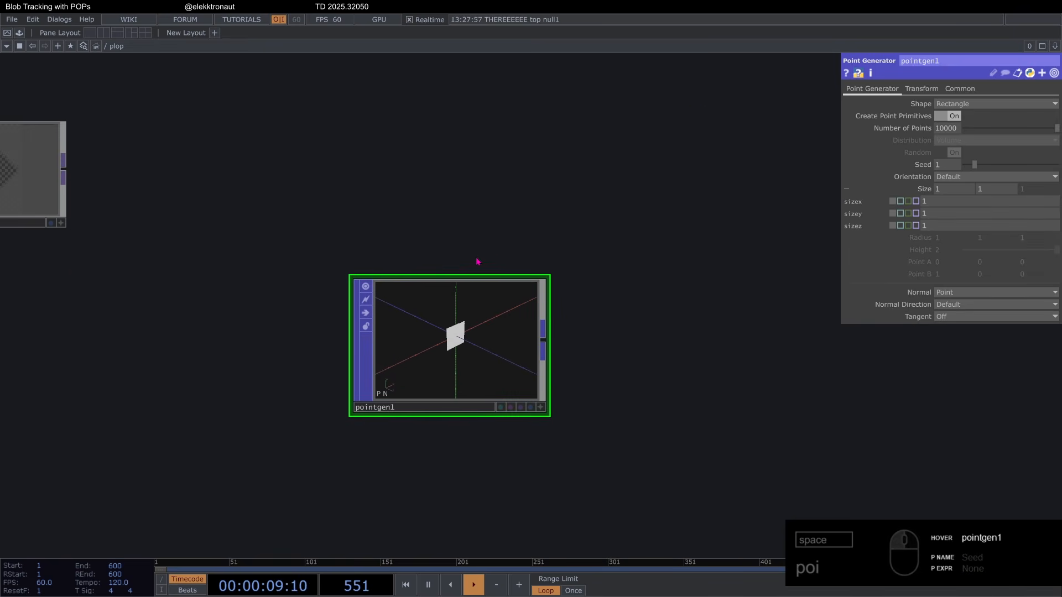
click(933, 202)
scroll(456, 297, down, 3)
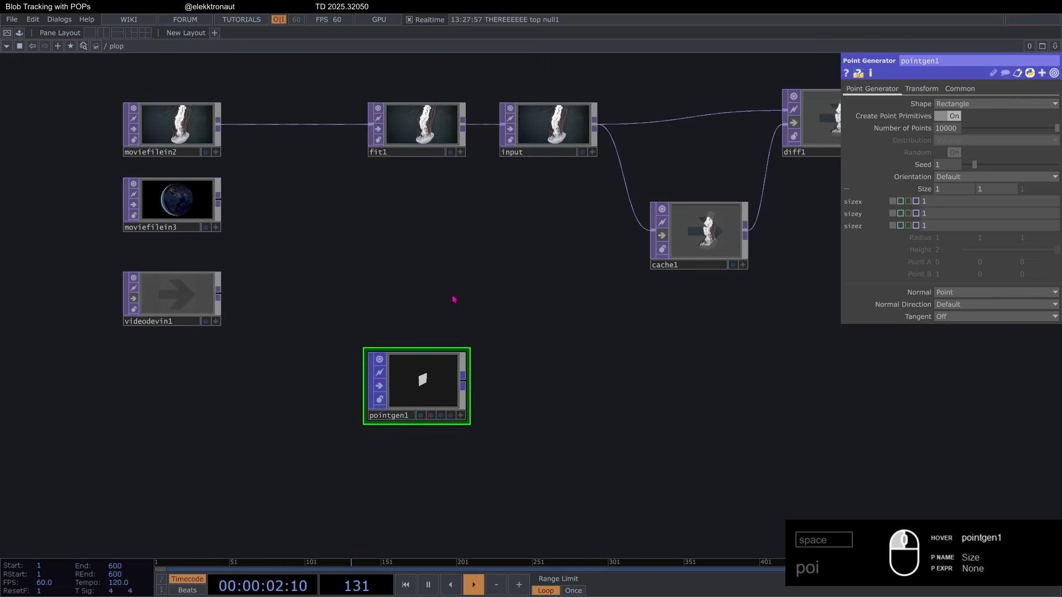
scroll(400, 435, up, 1)
scroll(400, 436, up, 3)
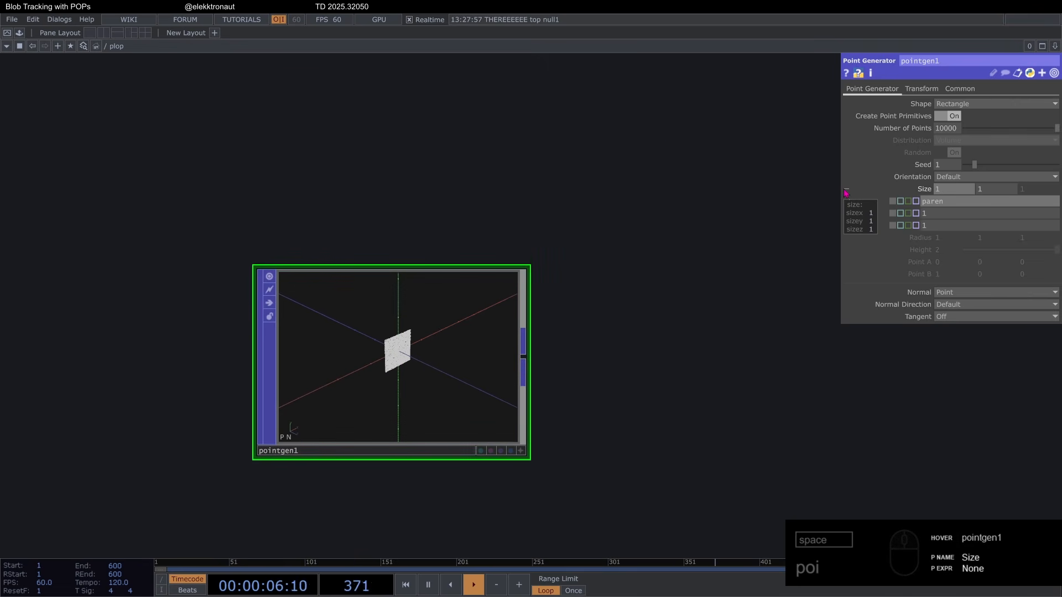
text(idth / paren)
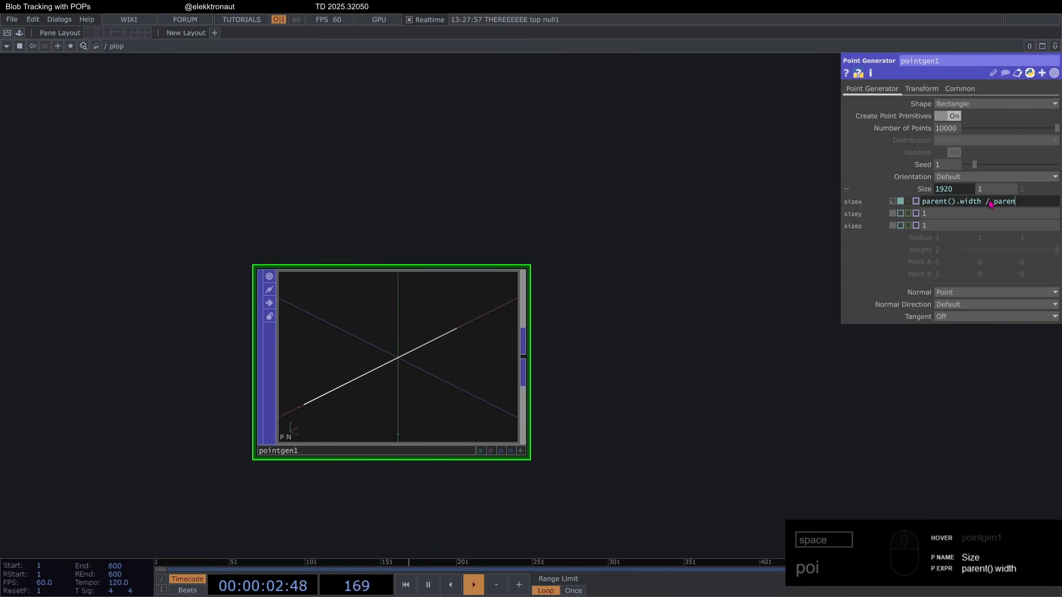
text(.height)
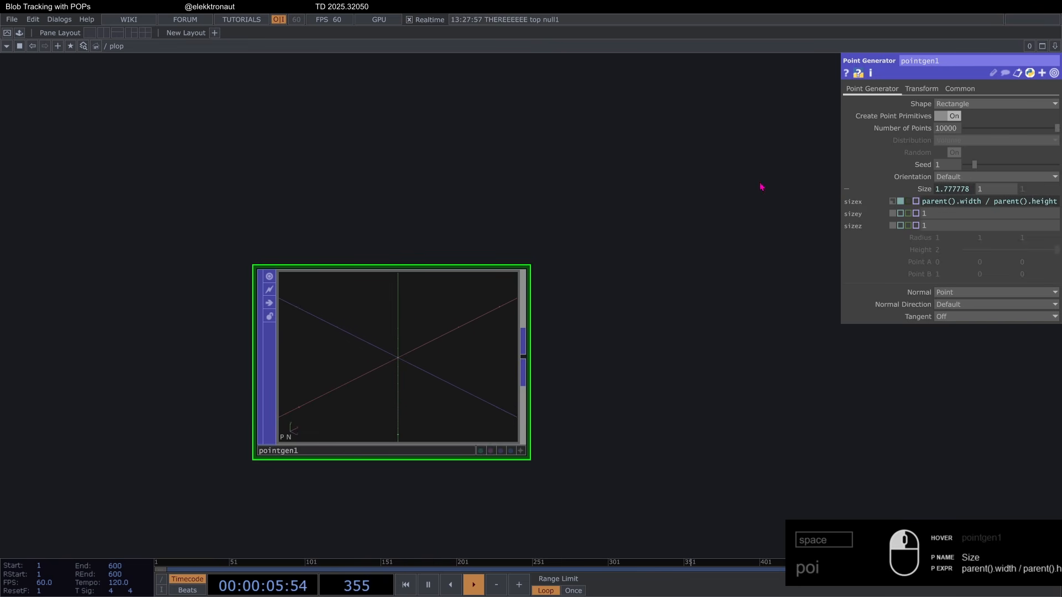
drag(761, 185, 716, 189)
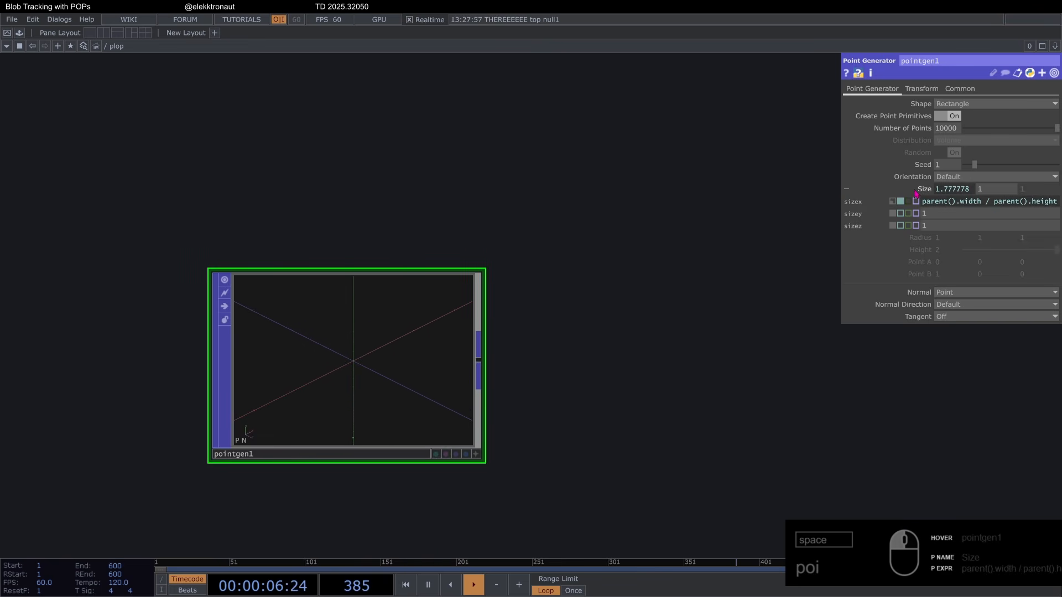
click(919, 190)
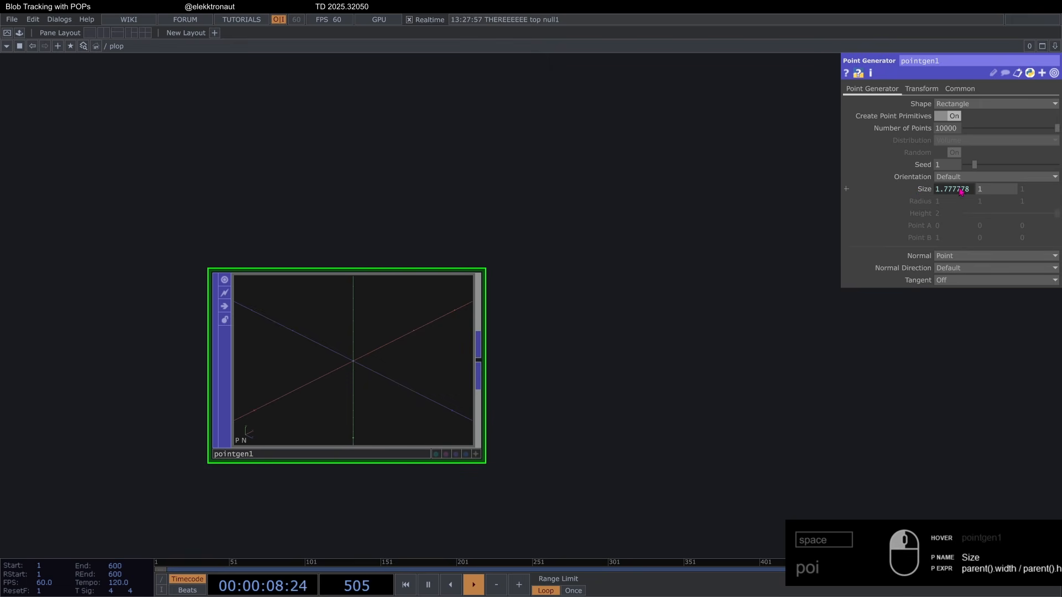
click(919, 192)
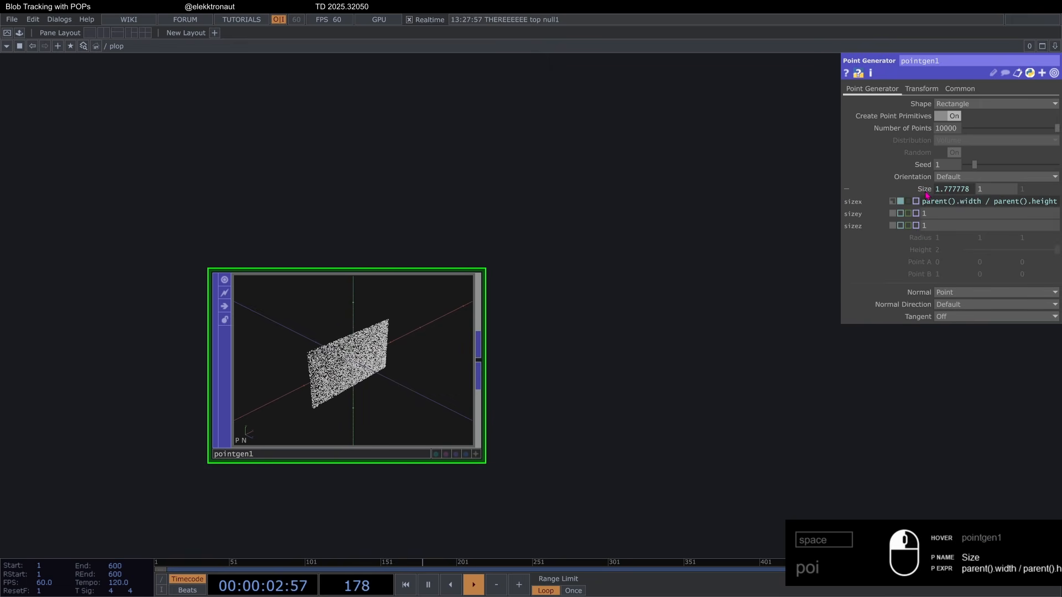
click(922, 190)
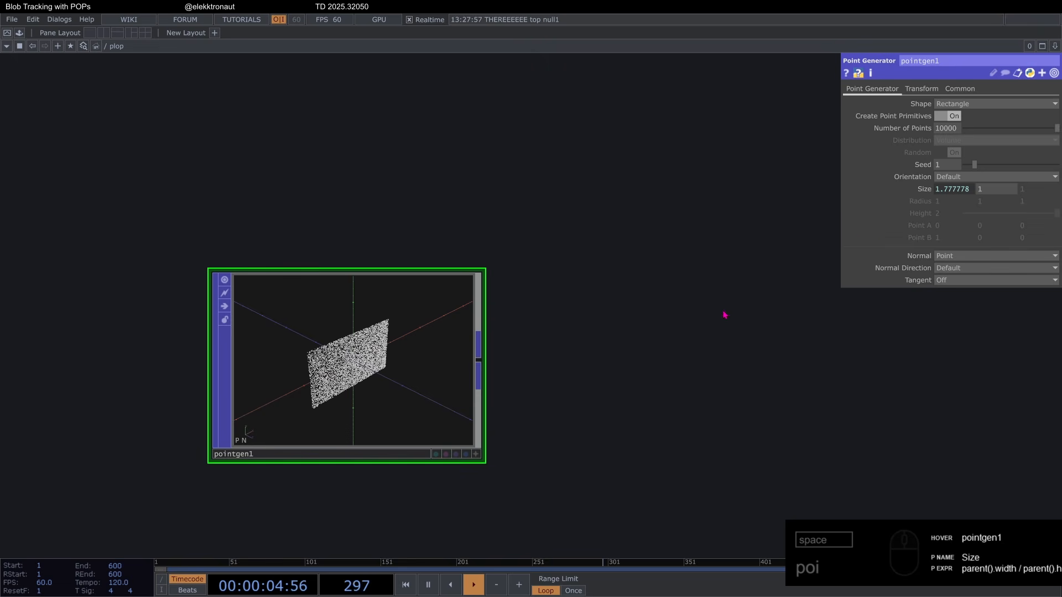
Add a Texture Map POP connected to pointgen1's output and place it beside pointgen1
scroll(606, 230, down, 5)
drag(633, 194, 445, 221)
scroll(425, 323, up, 5)
scroll(522, 268, down, 3)
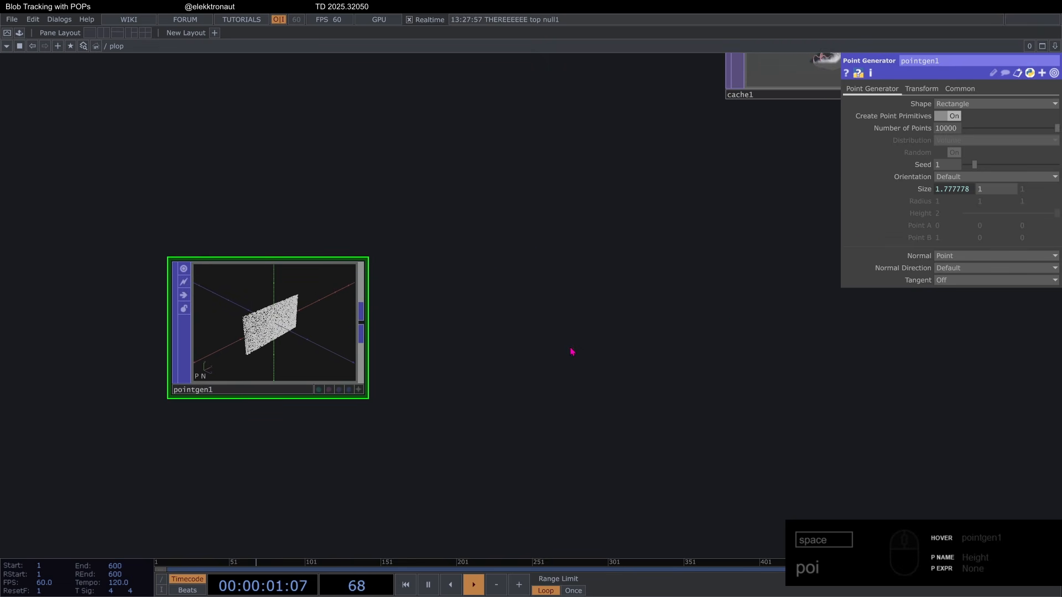
scroll(335, 323, down, 3)
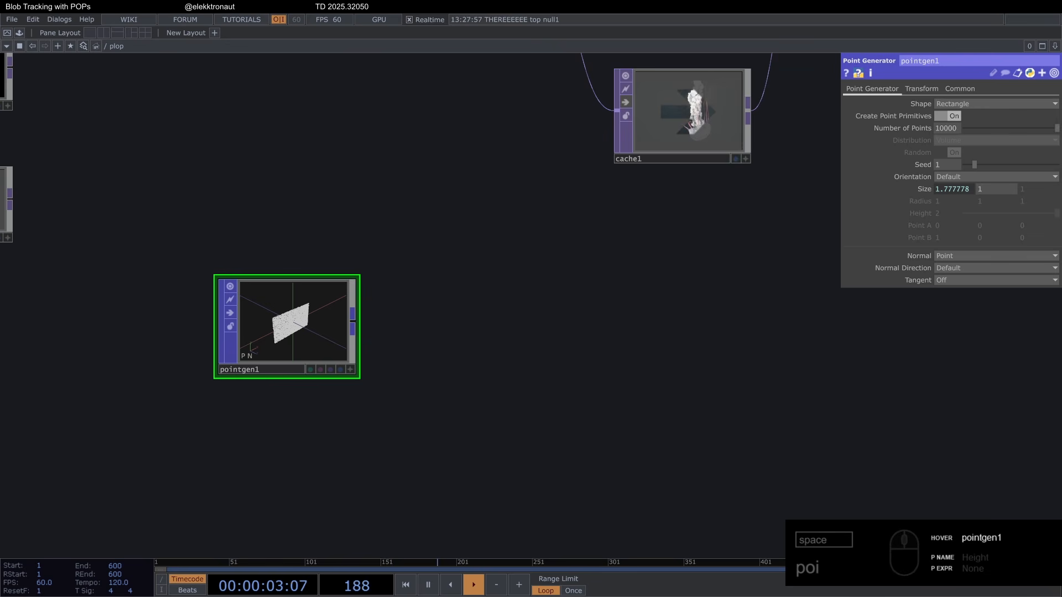
scroll(439, 342, up, 2)
scroll(340, 323, down, 6)
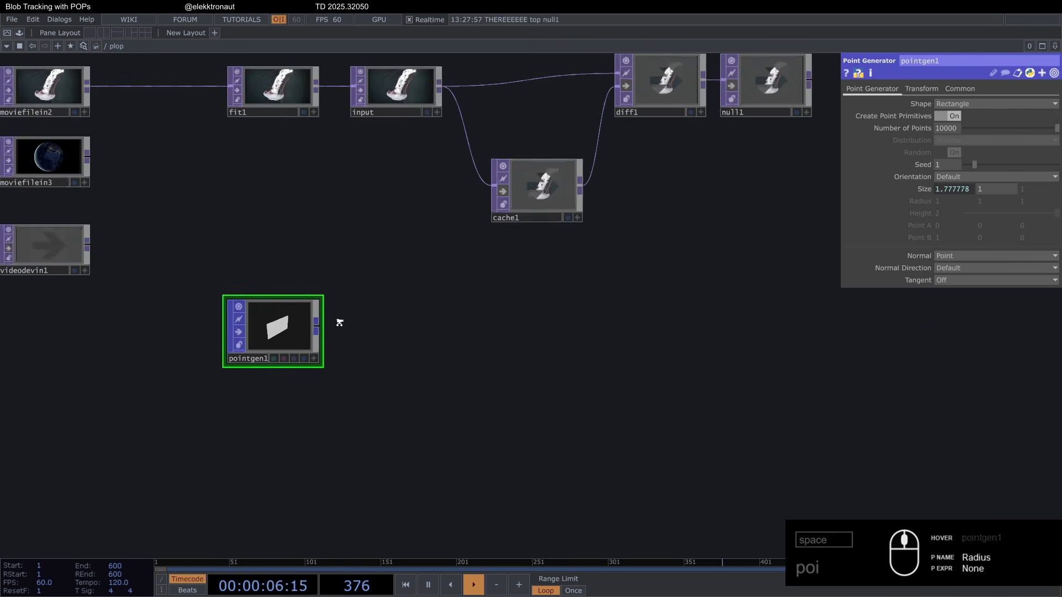
scroll(339, 322, up, 1)
right_click(319, 331)
text(te)
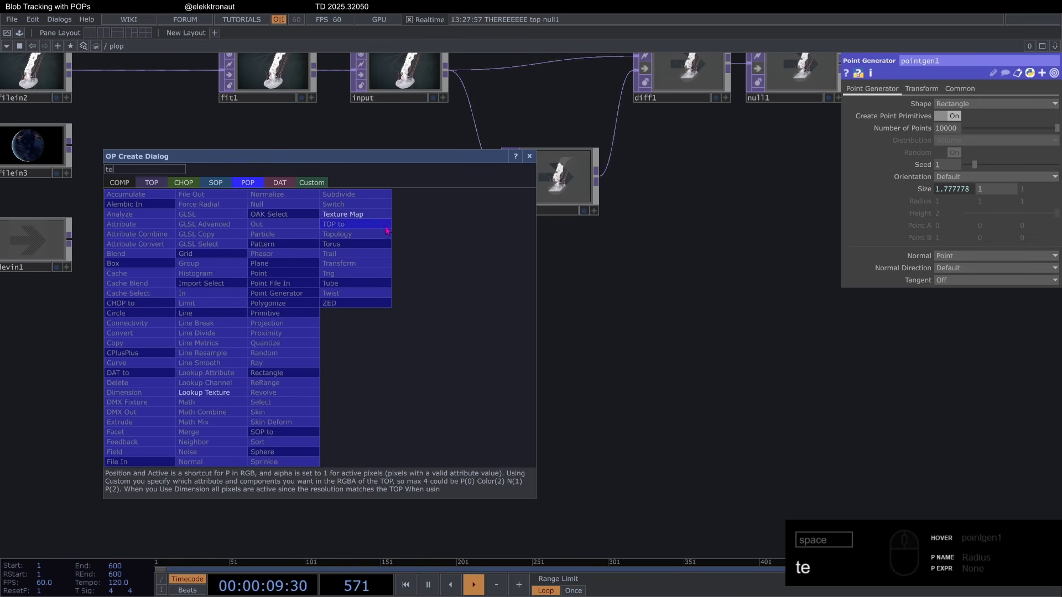
click(343, 214)
click(388, 324)
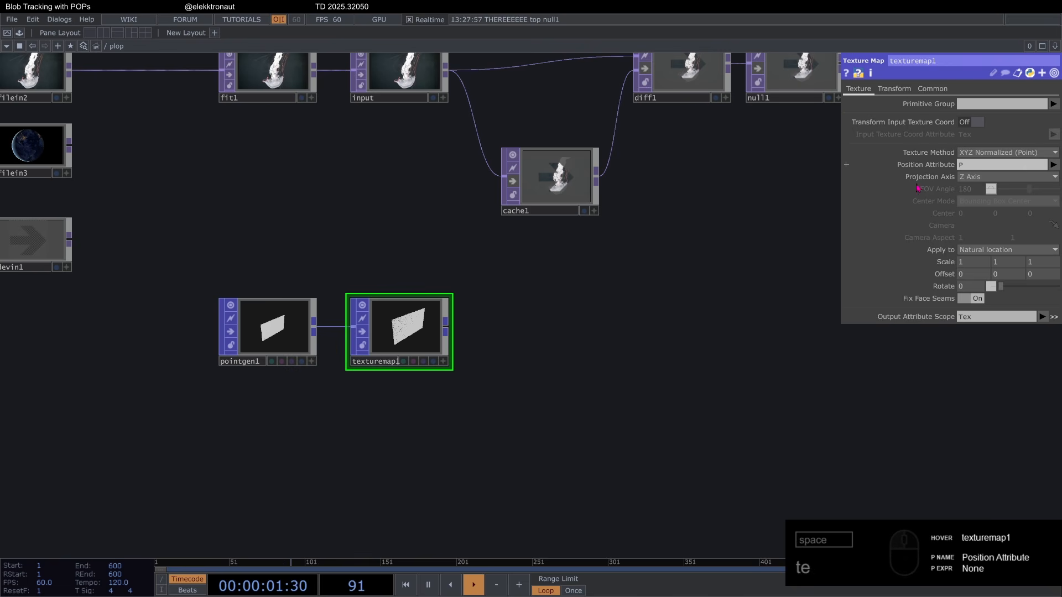
Add a Lookup Texture POP connected to texturemap1's output and place it beside texturemap1
drag(589, 281, 452, 313)
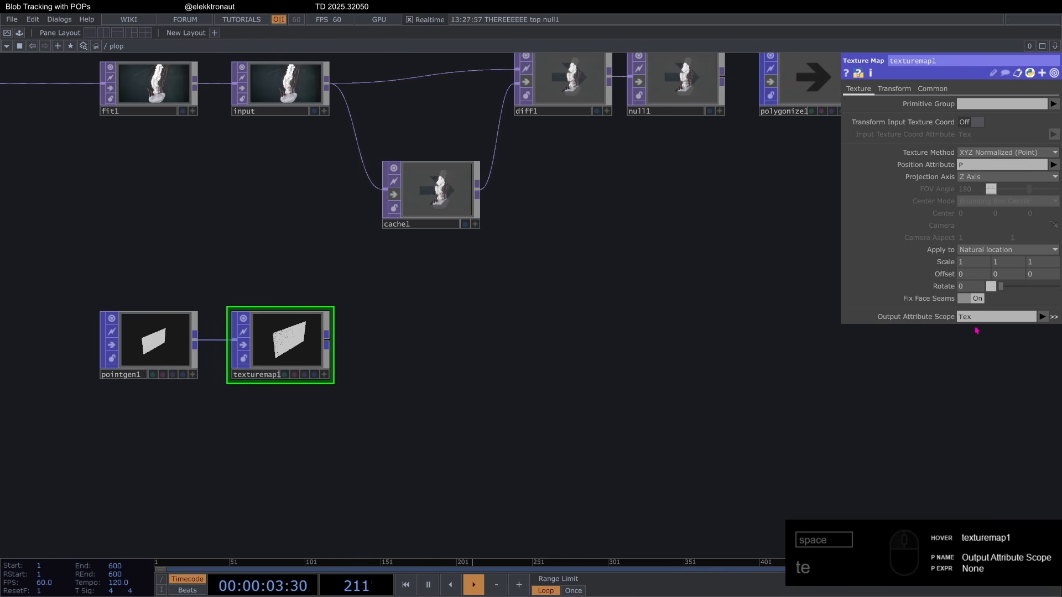
right_click(329, 343)
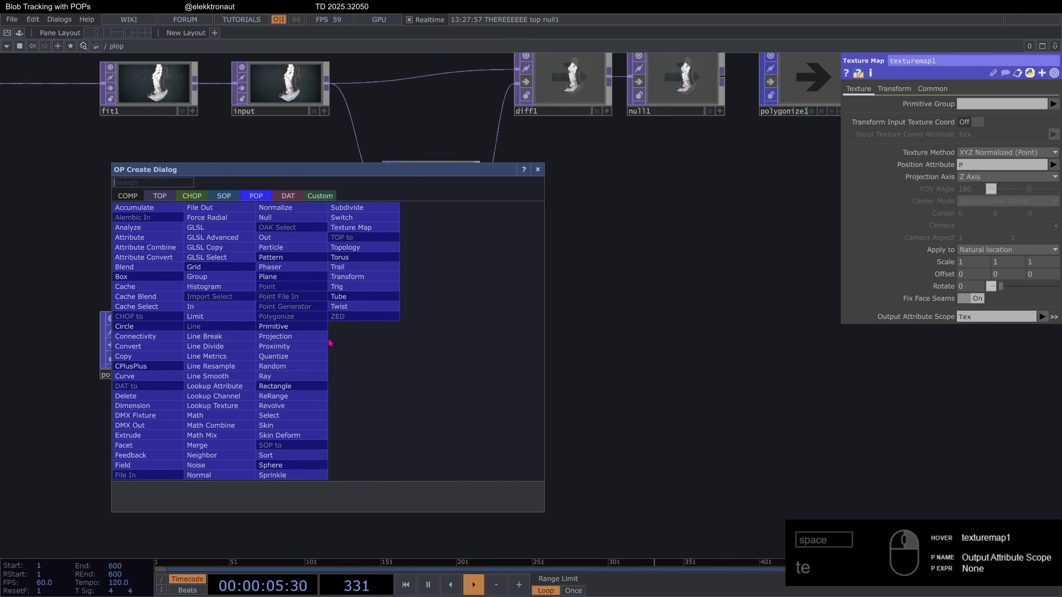
text(lo)
click(232, 405)
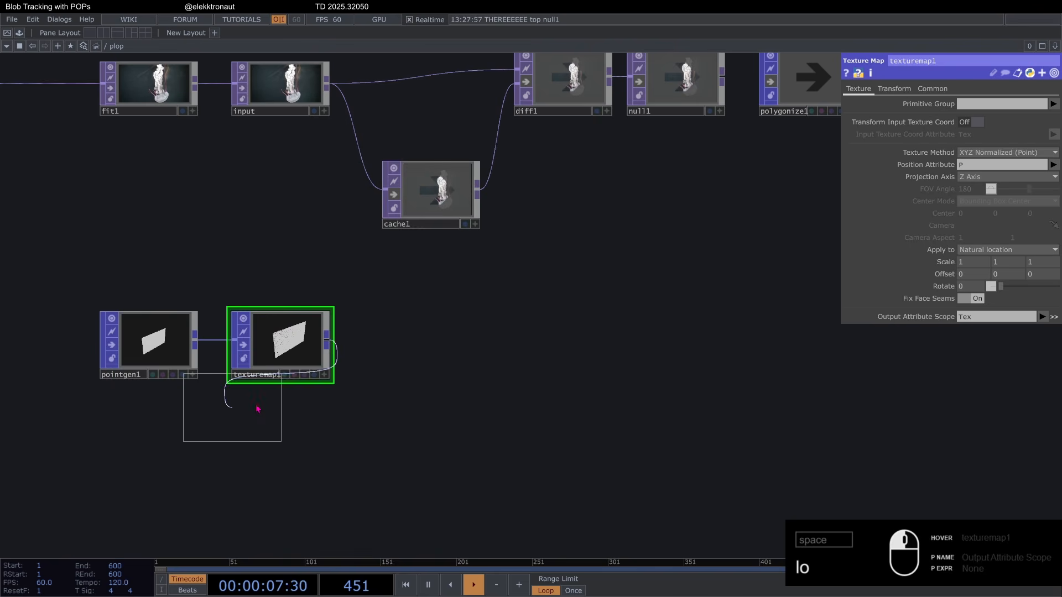
click(414, 349)
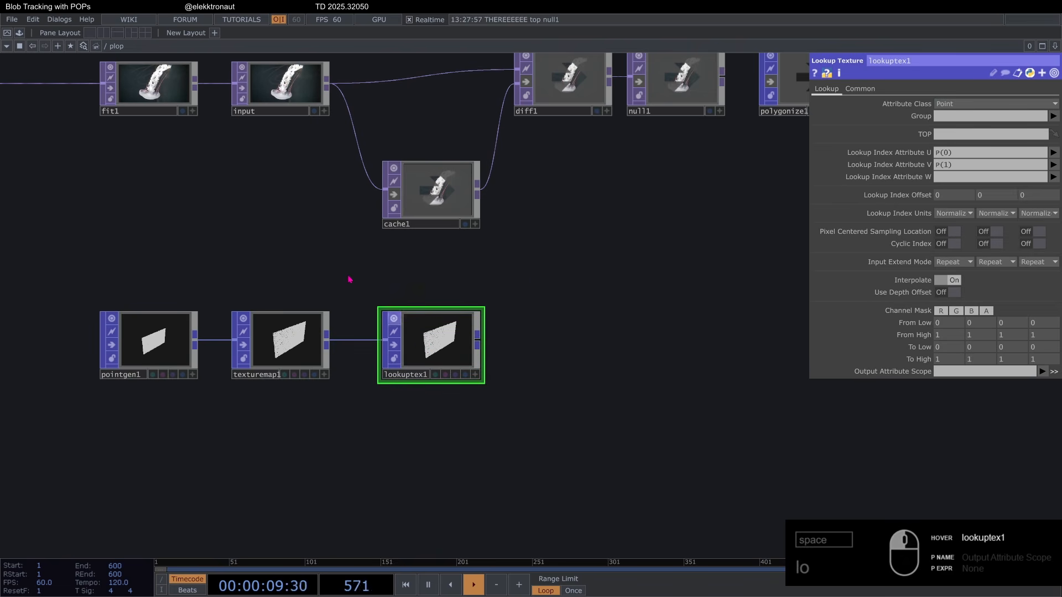
Select diff1, cache1, null1 and polygonize1 and move them together up and away from the point chain
scroll(310, 384, down, 5)
drag(699, 393, 434, 255)
right_drag(432, 255, 431, 258)
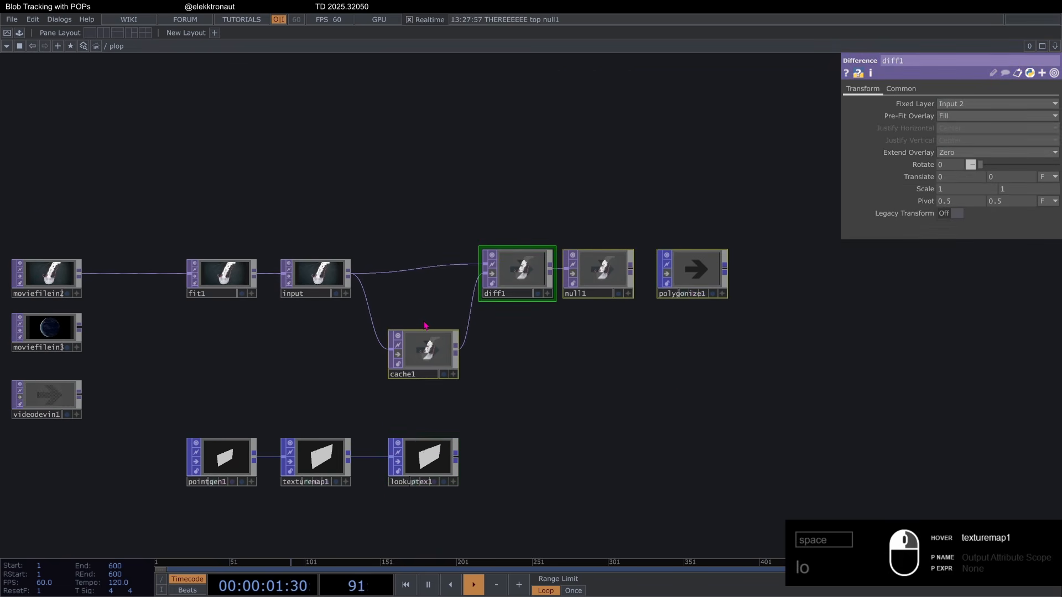
drag(424, 327, 432, 347)
drag(433, 360, 473, 307)
Reference the input operator as lookuptex1's TOP and set Lookup Index Attribute U to Tex(0) and V to Tex(1)
click(374, 380)
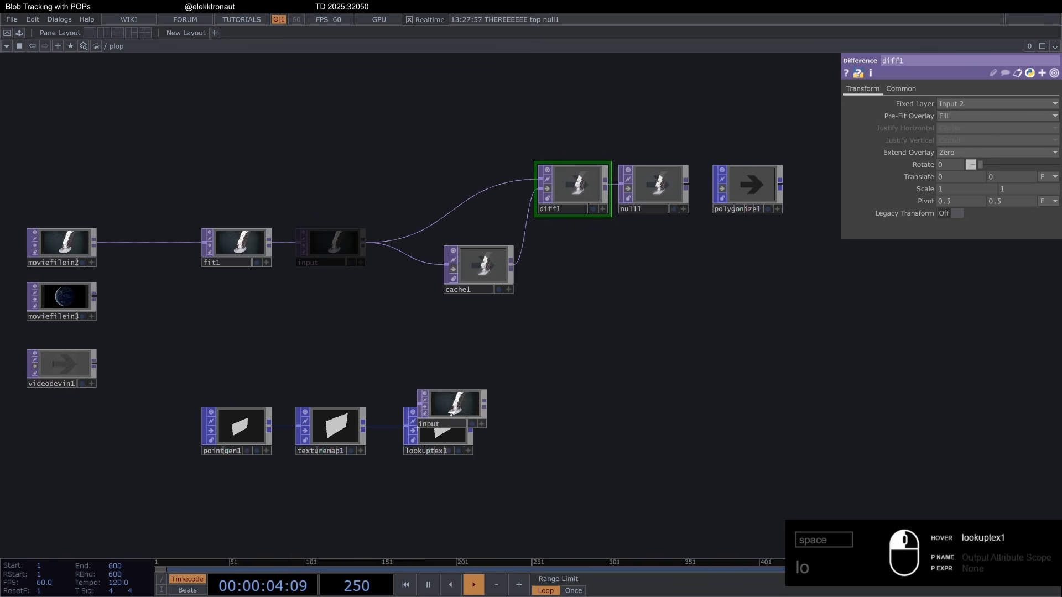
scroll(439, 437, up, 4)
click(437, 421)
click(1053, 152)
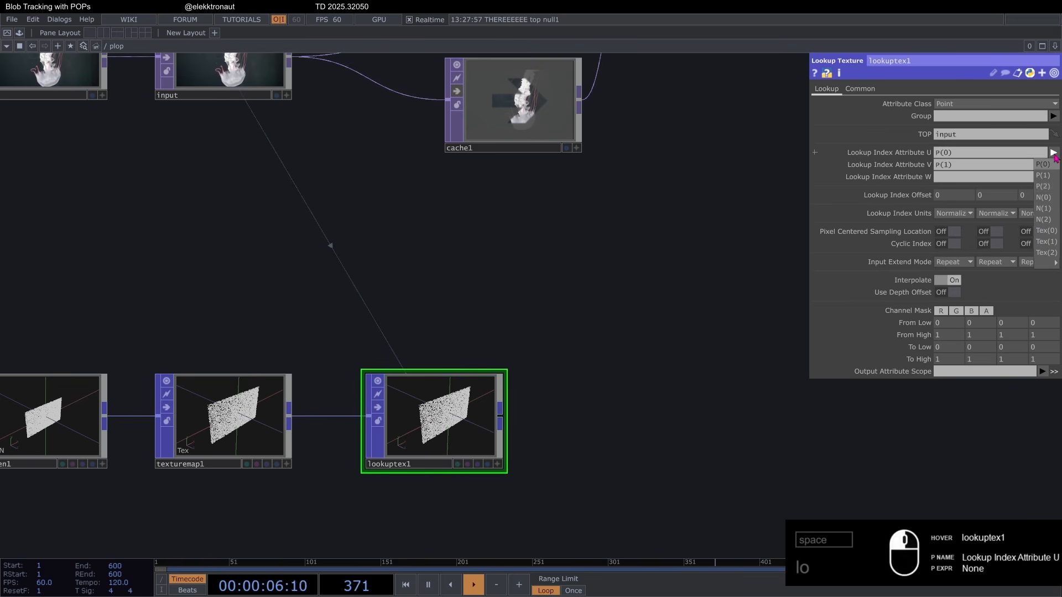
click(1045, 231)
click(1054, 164)
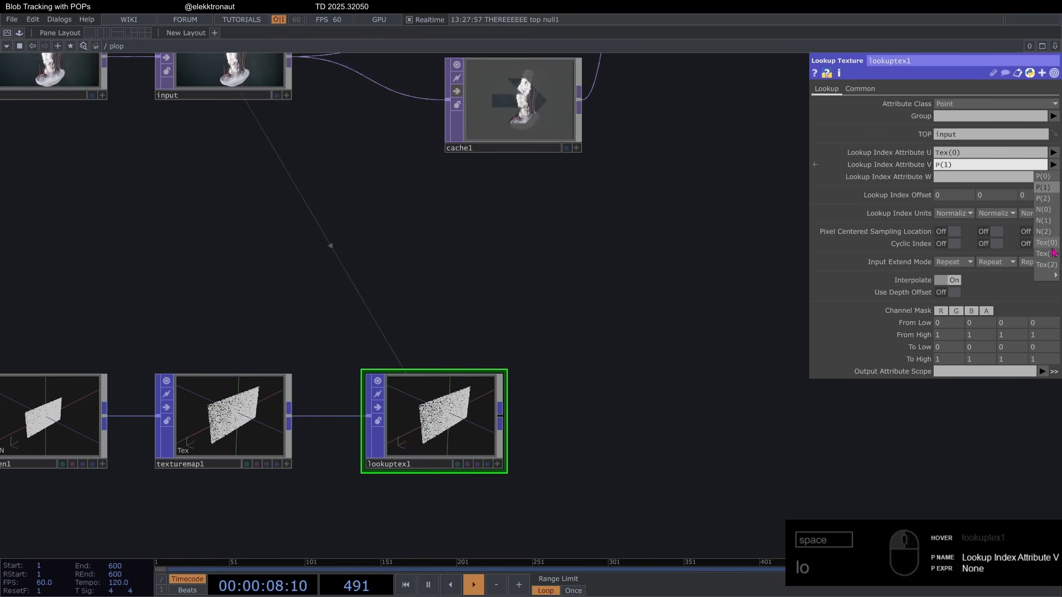
click(1045, 253)
Set lookuptex1's Output Attribute Scope to Color and check the coloured points in its viewer
drag(581, 391, 603, 348)
click(966, 376)
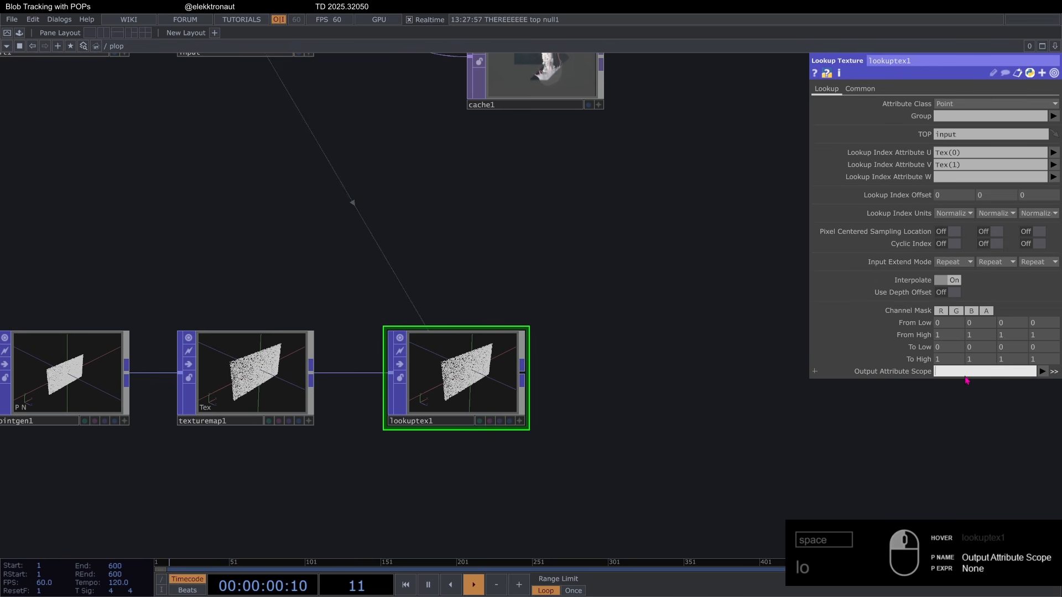
text(Color)
key(Return)
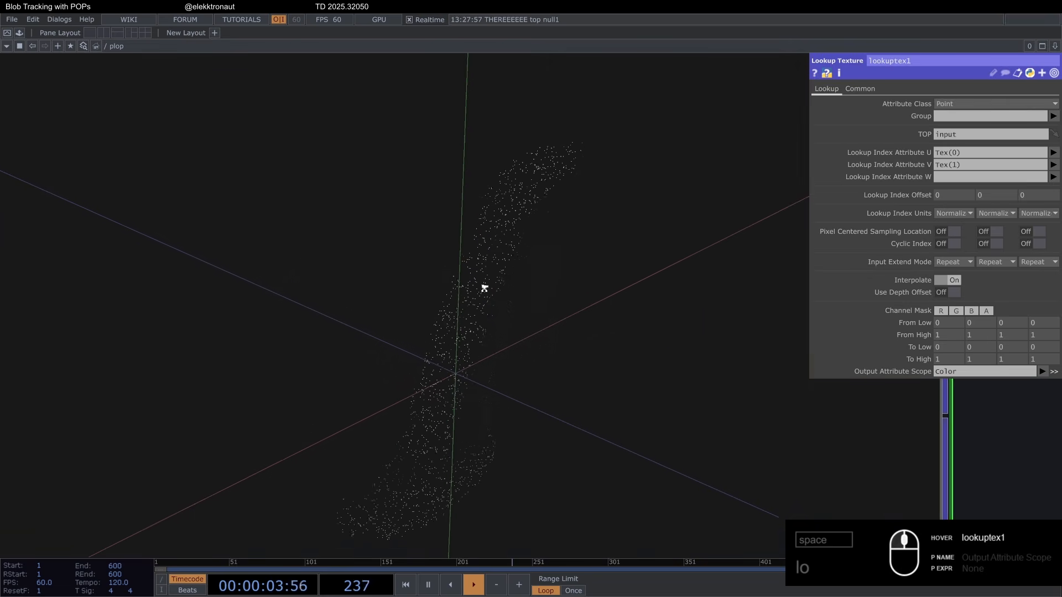
scroll(493, 292, down, 5)
scroll(448, 238, up, 3)
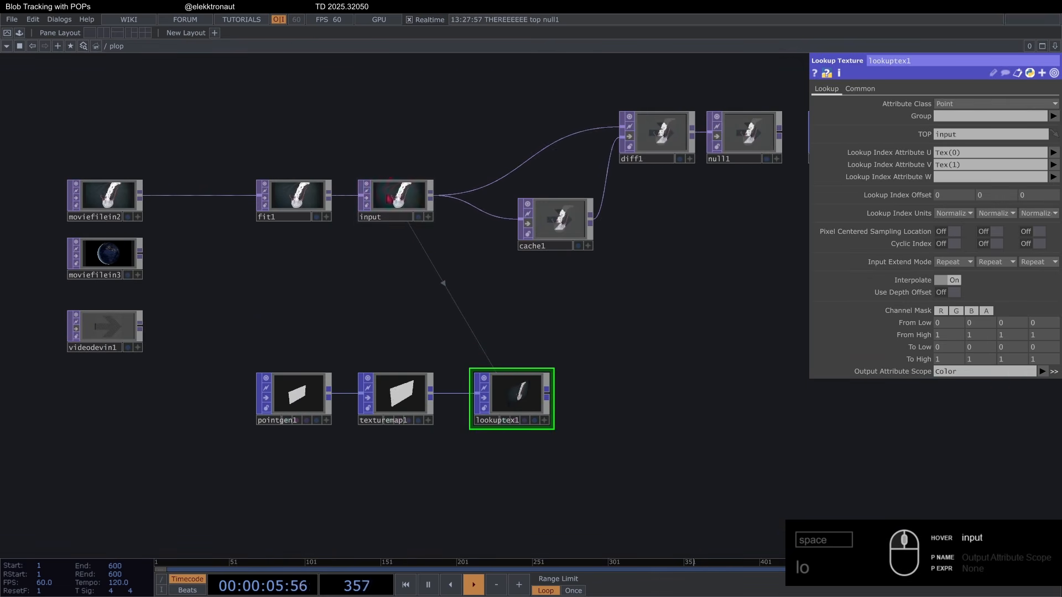
Compare the input video with the coloured points and raise pointgen1's Number of Points to 100000
scroll(387, 204, up, 6)
scroll(387, 199, down, 5)
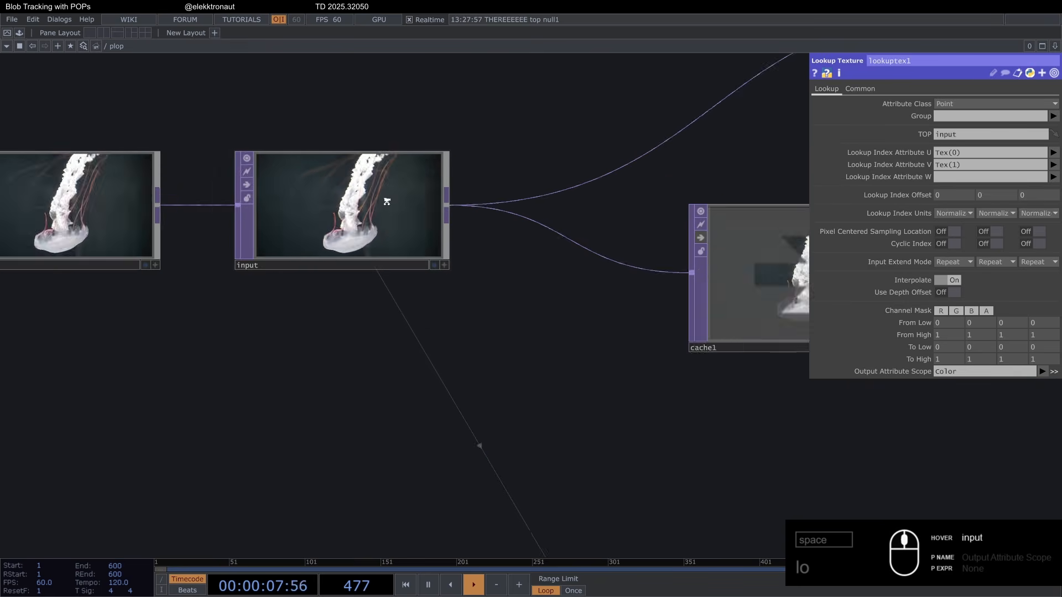
mouse_move(458, 348)
mouse_down()
mouse_move(453, 330)
mouse_move(464, 329)
mouse_up()
drag(550, 353, 538, 326)
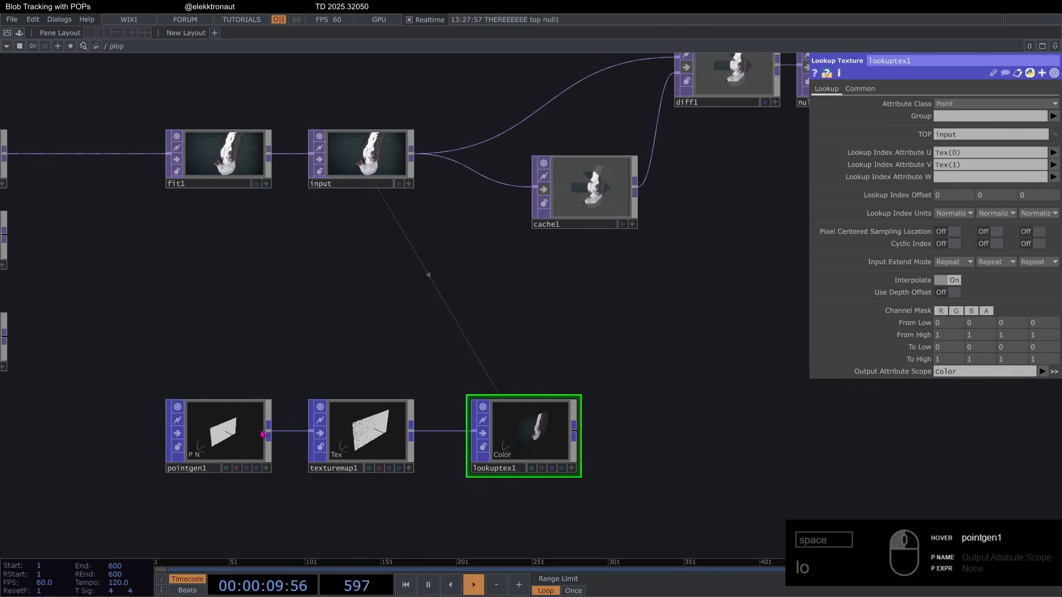
click(262, 433)
drag(626, 431, 551, 362)
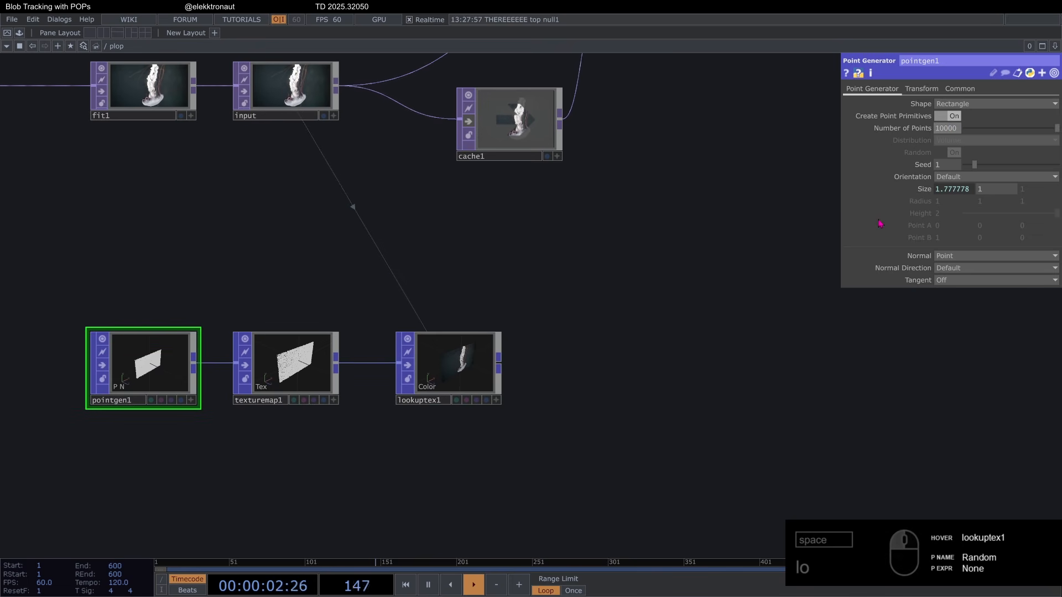
Examine the denser coloured point cloud in lookuptex1's viewer from a different angle and up close
scroll(448, 379, up, 10)
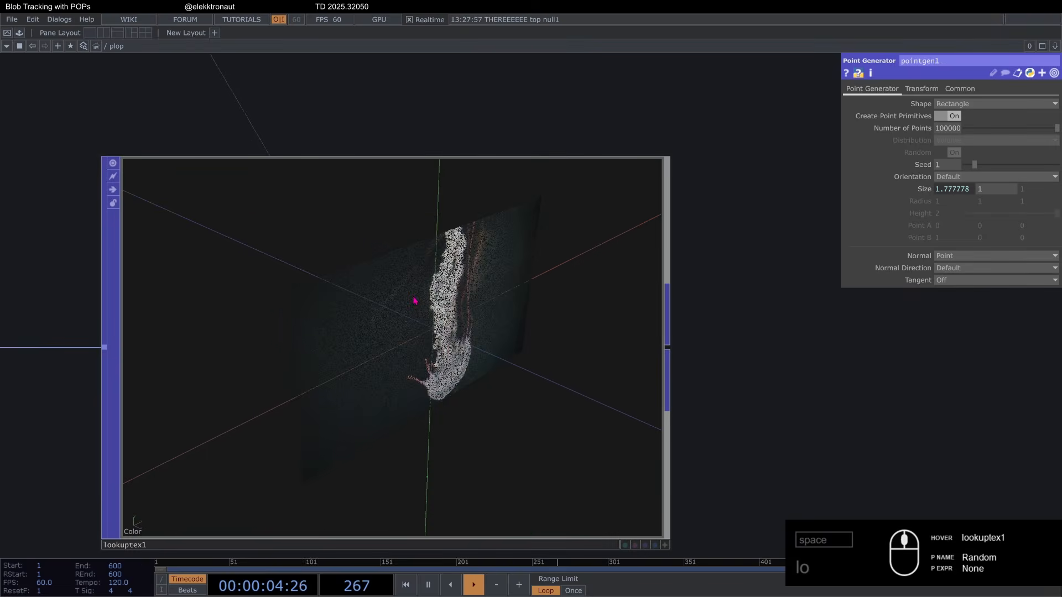
key(a)
drag(474, 313, 391, 294)
scroll(391, 294, up, 5)
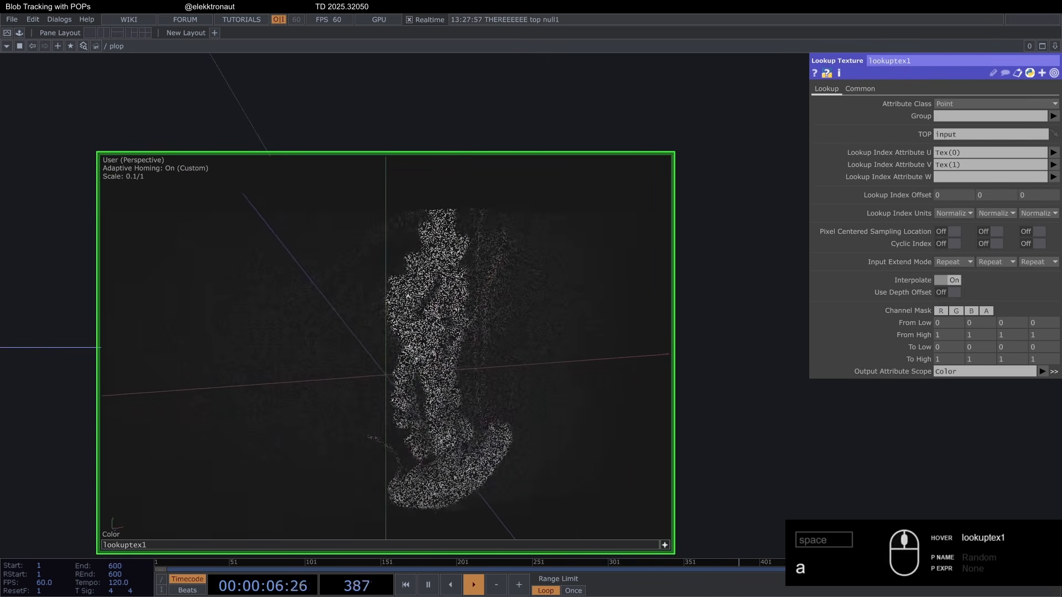
scroll(399, 302, down, 5)
scroll(387, 336, down, 8)
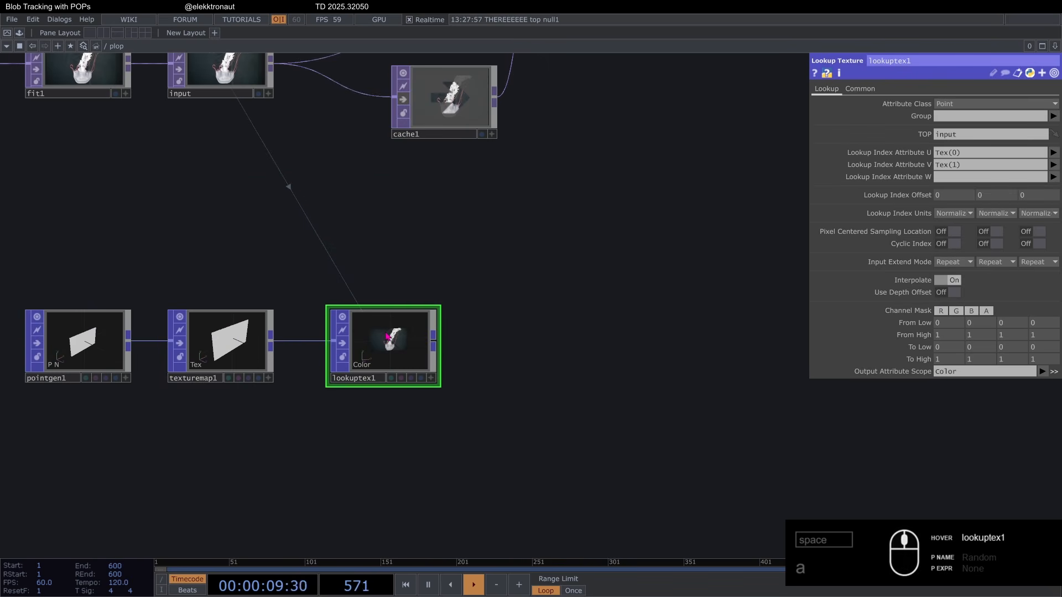
scroll(387, 336, down, 3)
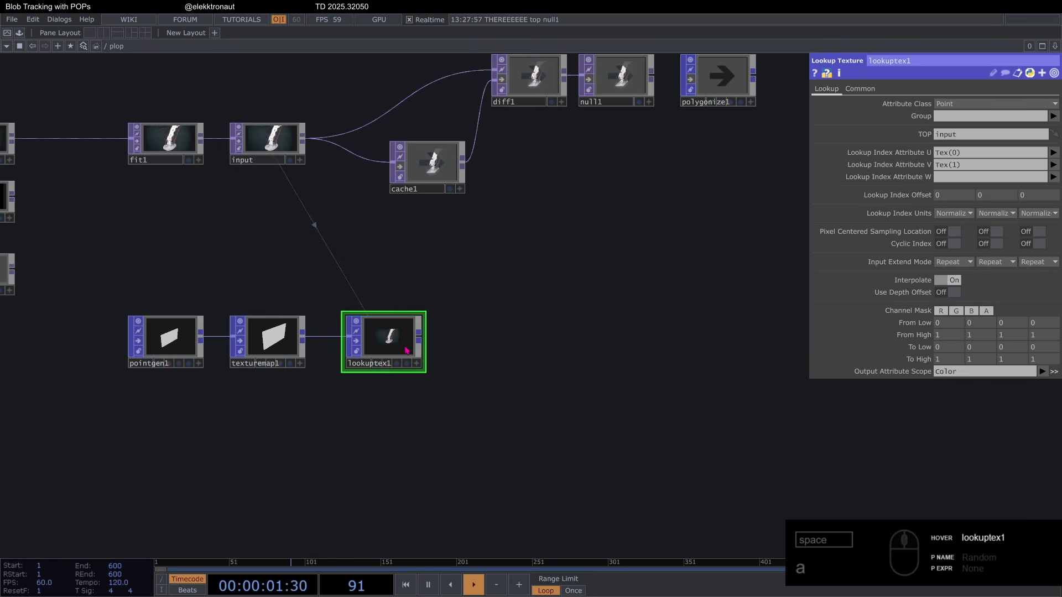
Append a Math Combine POP to lookuptex1's output, leaving space between the two nodes
drag(454, 269, 404, 312)
right_drag(486, 254, 383, 93)
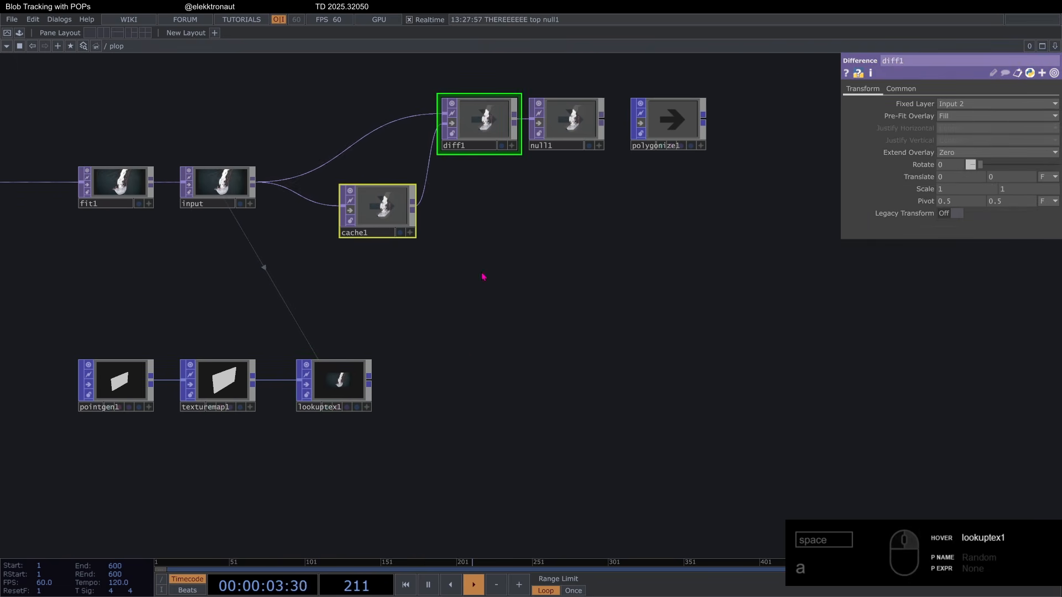
scroll(448, 236, up, 10)
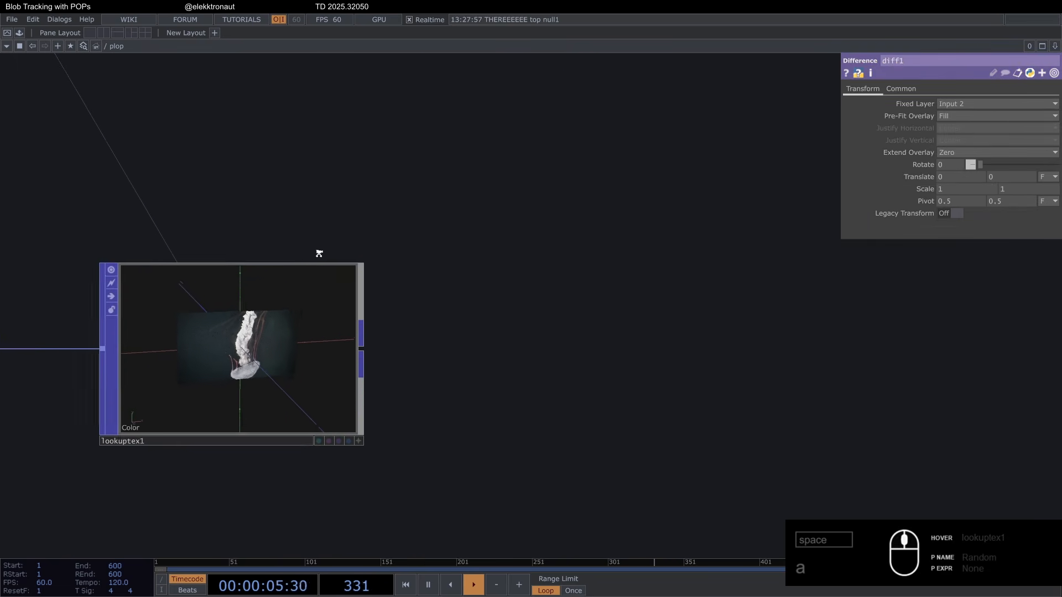
scroll(319, 253, down, 3)
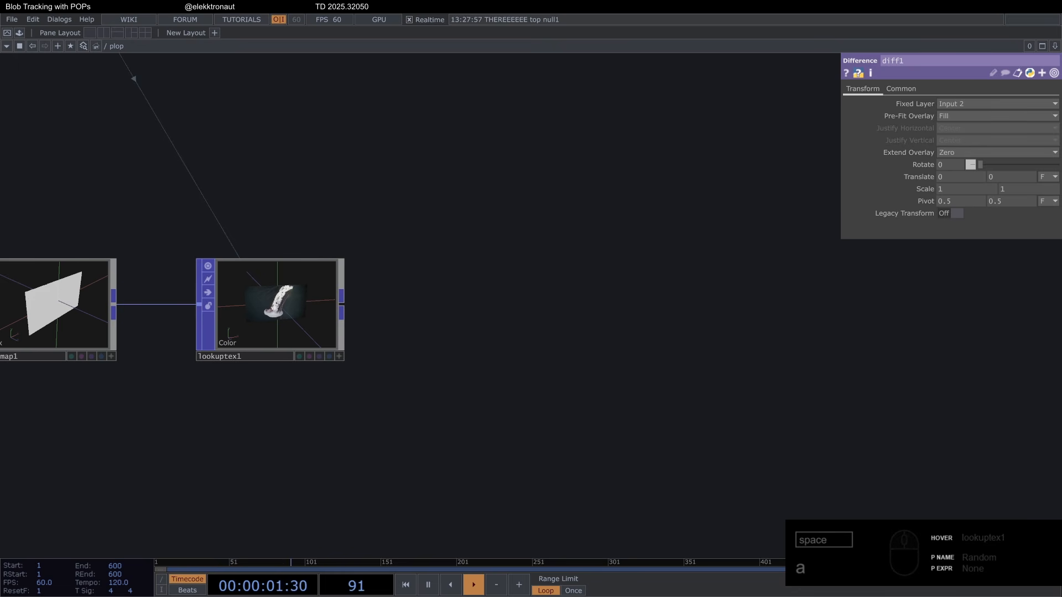
scroll(451, 303, down, 2)
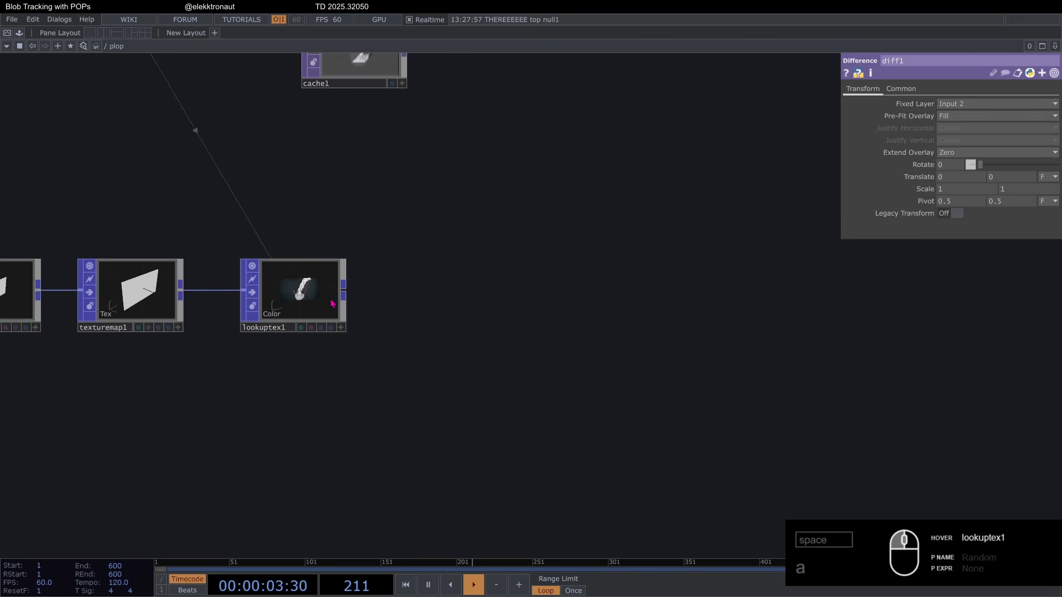
right_click(344, 300)
text(ma)
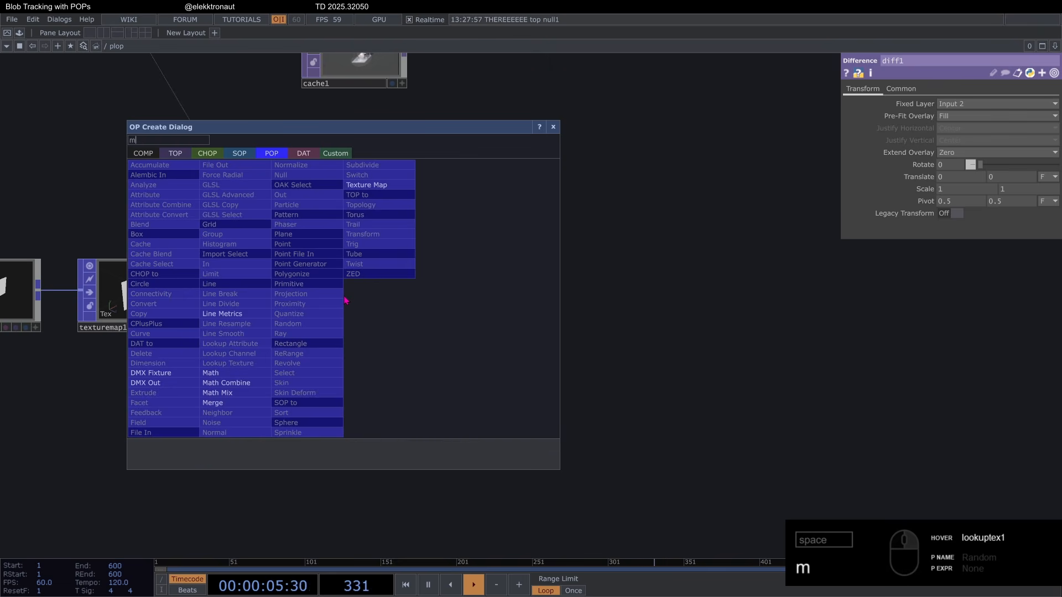
click(238, 383)
click(575, 296)
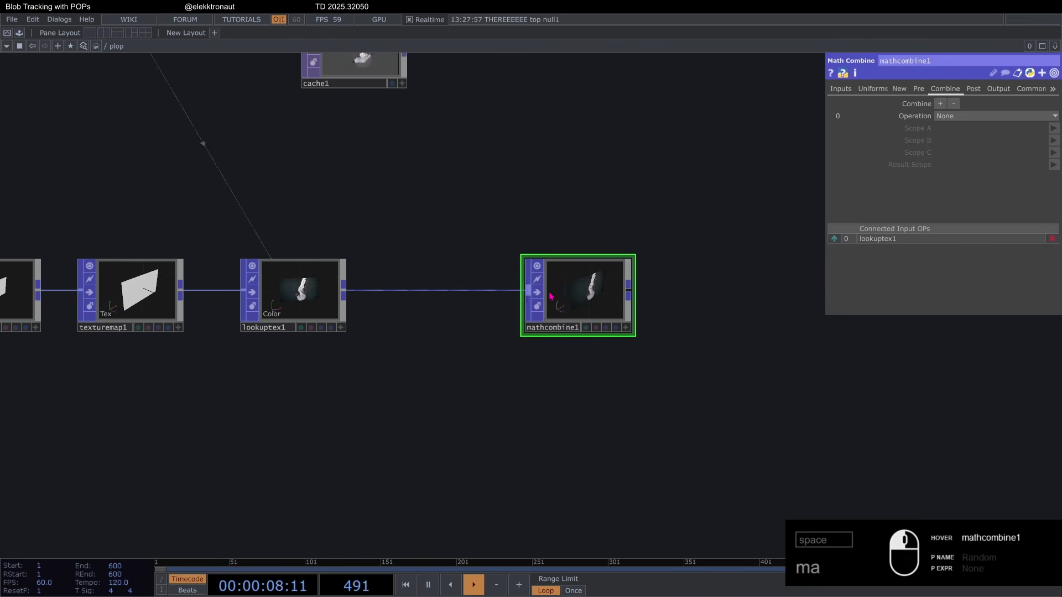
Branch a Cache POP off lookuptex1, place it below the main chain, and set its Output Index to -2
right_click(351, 297)
text(ca)
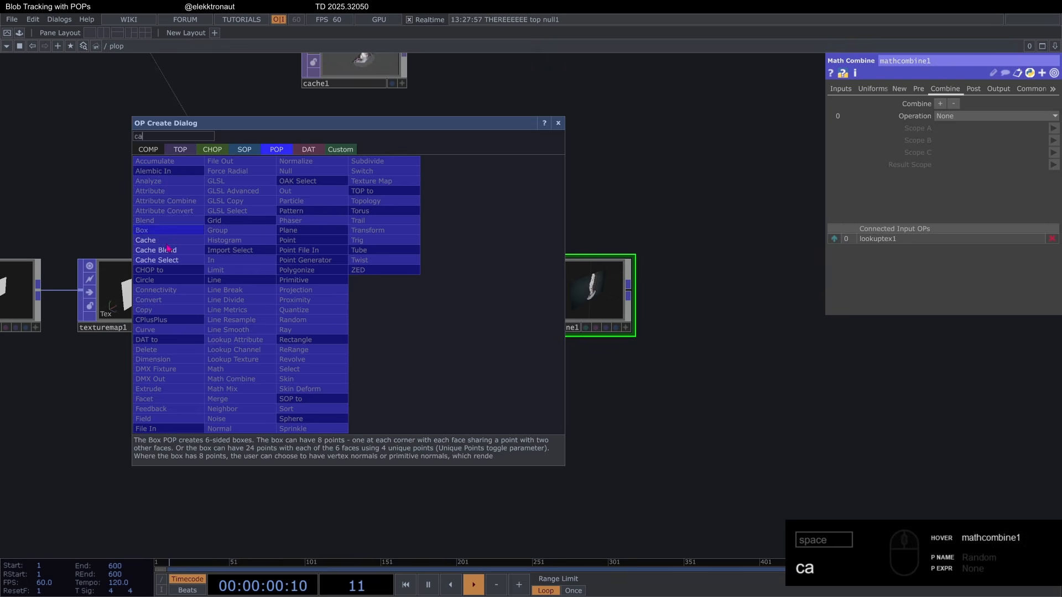
key(Down)
key(Return)
click(428, 395)
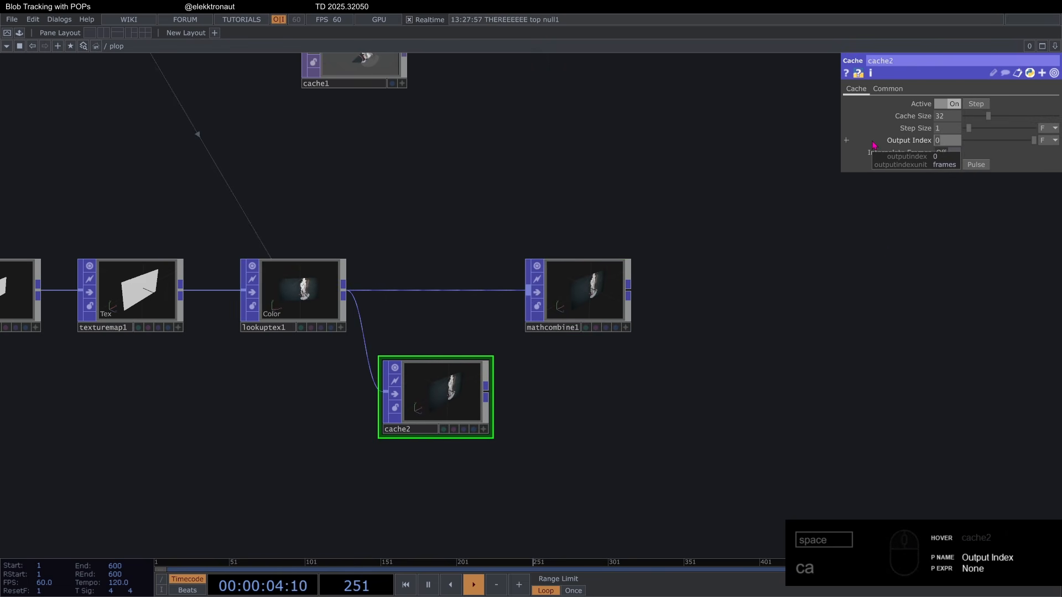
text(-2)
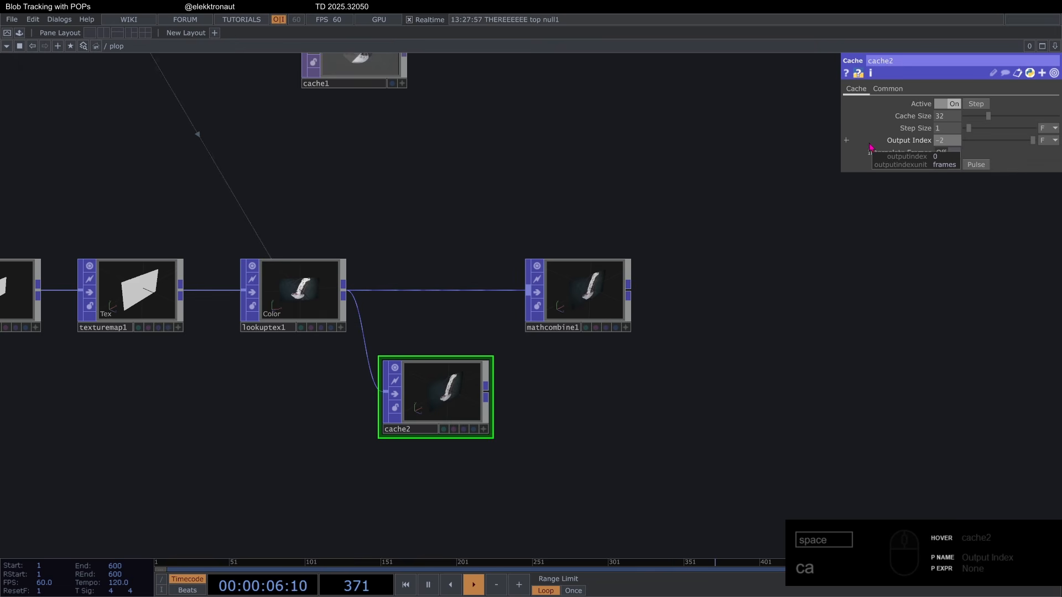
Space out mathcombine1 and cache2 and wire cache2 into mathcombine1 as the second input
drag(597, 309, 678, 308)
drag(478, 399, 581, 322)
click(791, 153)
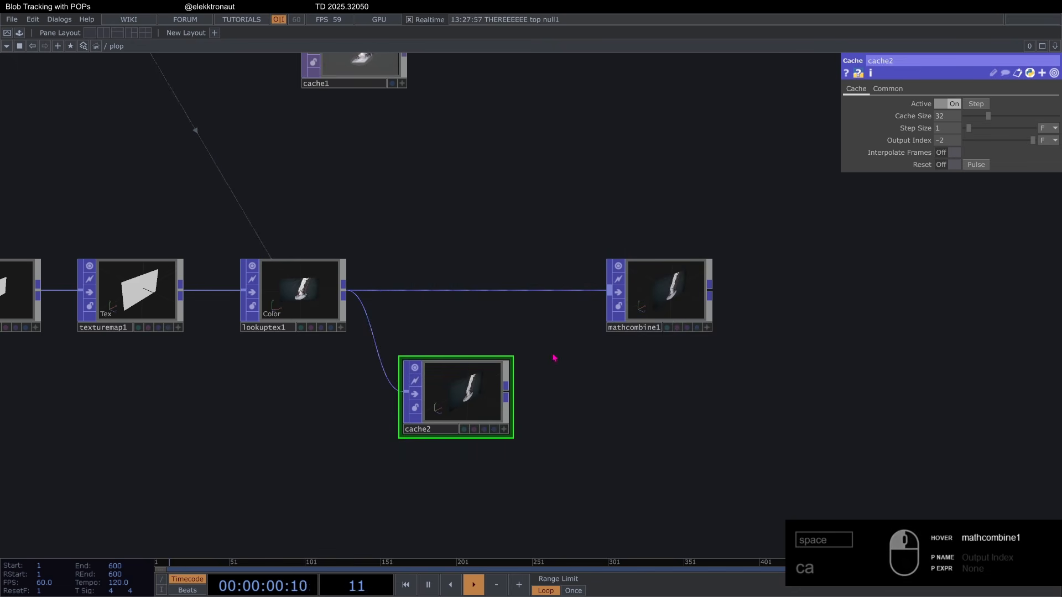
drag(505, 386, 609, 295)
drag(468, 406, 488, 385)
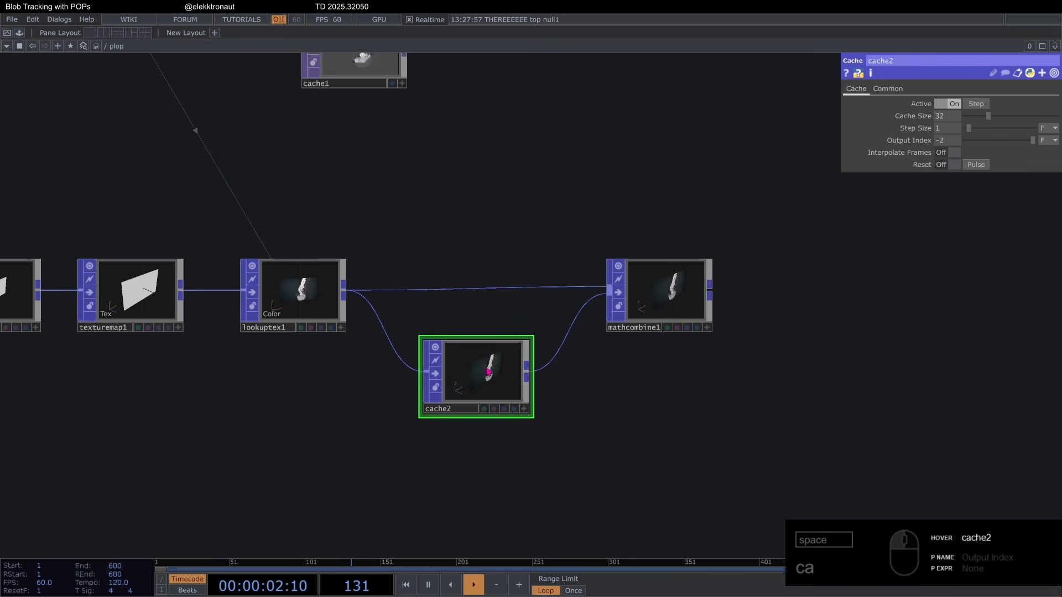
Set mathcombine1's combine operation to A - B
scroll(489, 372, up, 3)
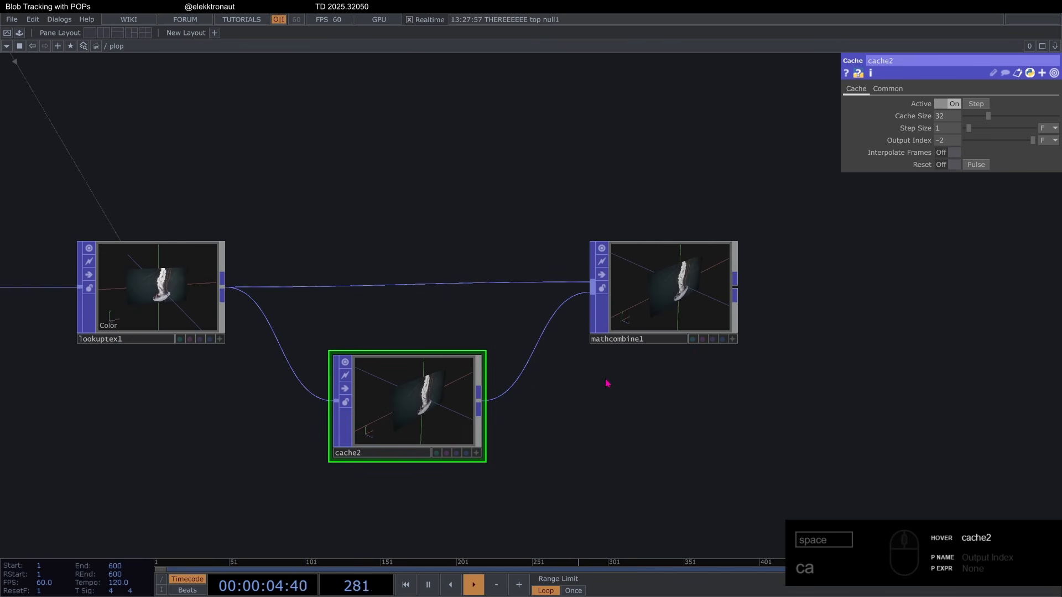
drag(607, 383, 564, 380)
click(625, 332)
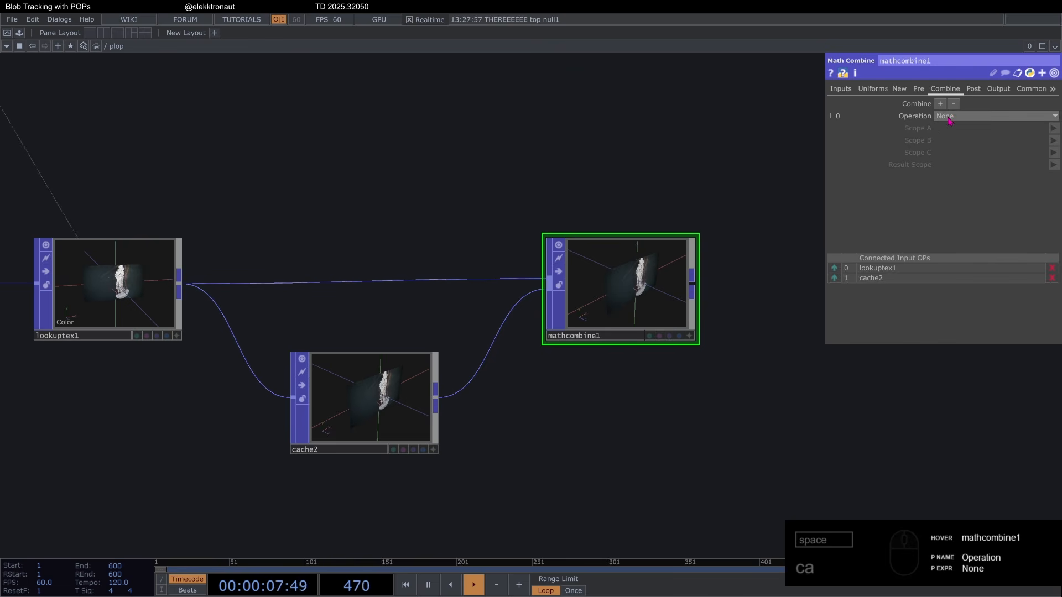
click(949, 118)
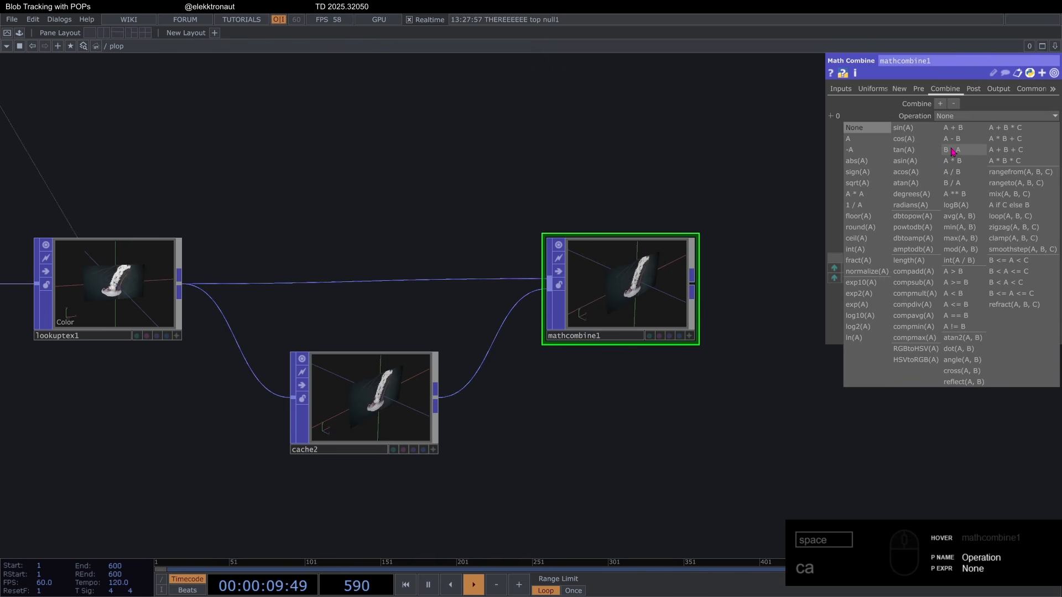
click(953, 138)
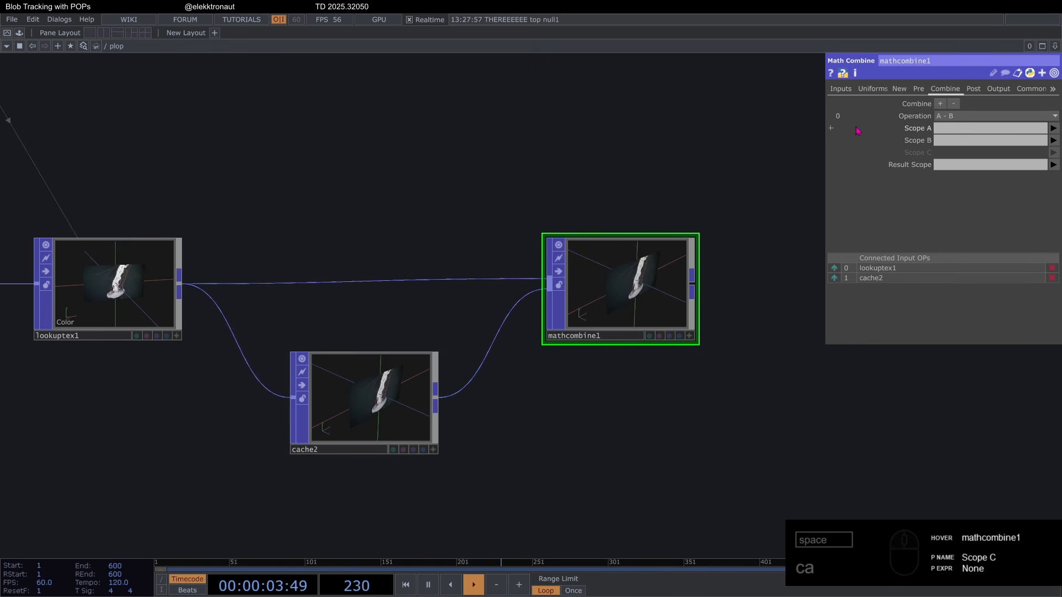
For mathcombine1's second input, set Input Attributes to Color and rename the attribute to ColorCache
click(840, 92)
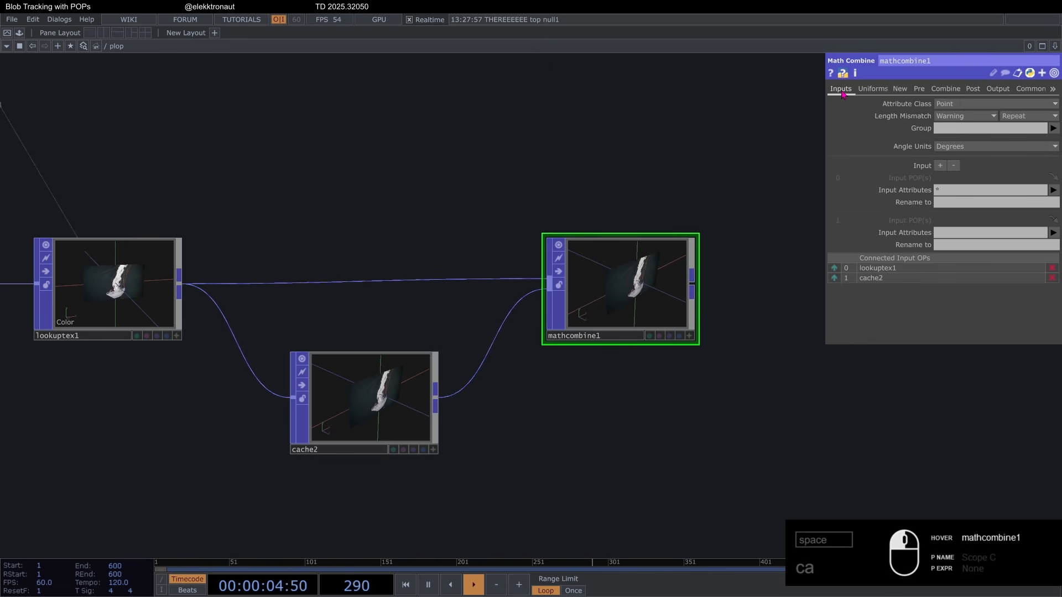
click(961, 236)
text(Color)
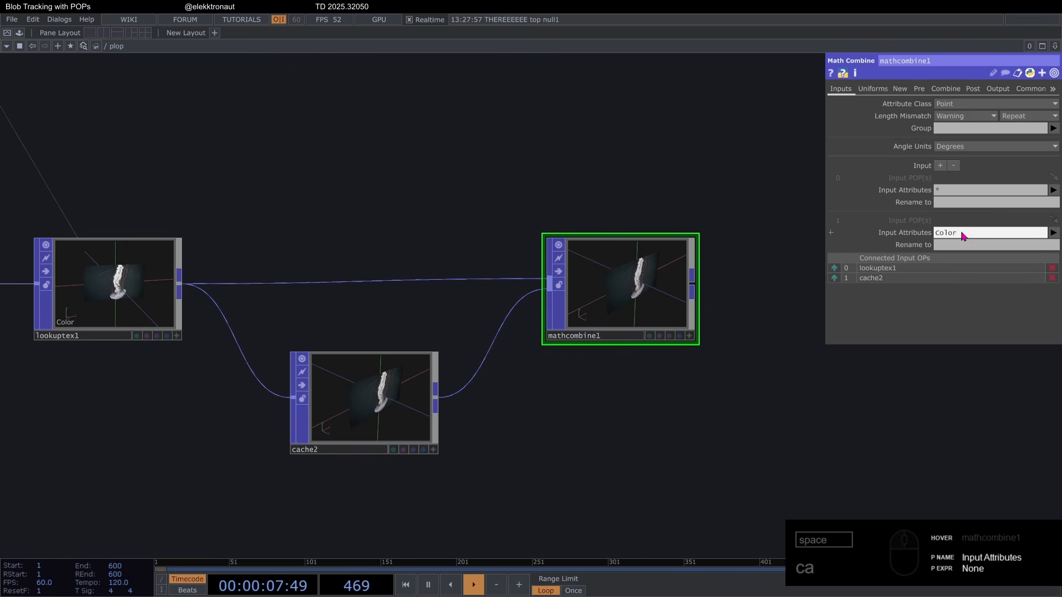
click(910, 246)
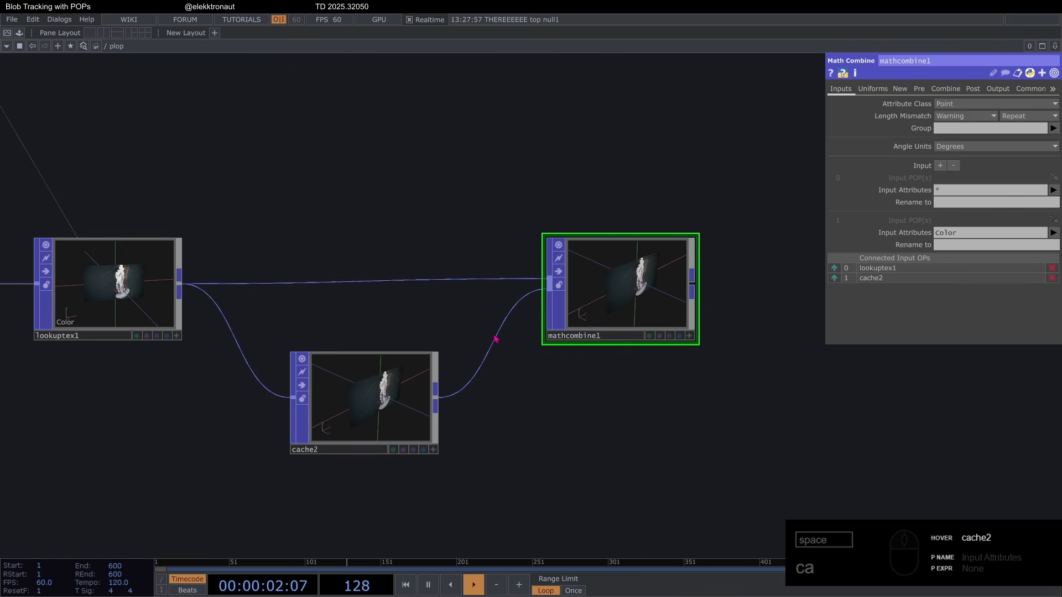
click(945, 244)
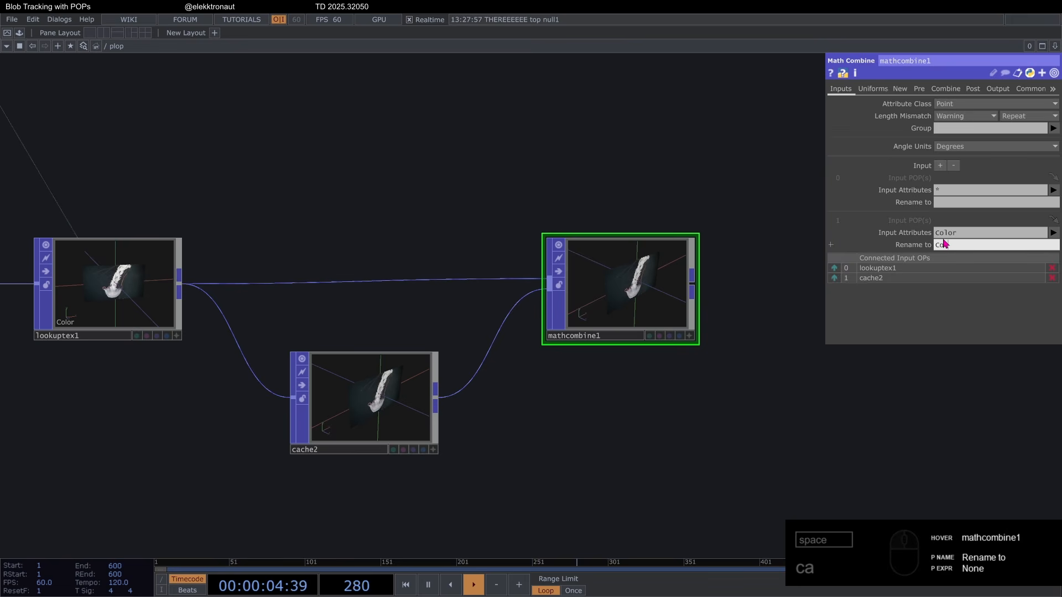
text(ColorCache)
key(Return)
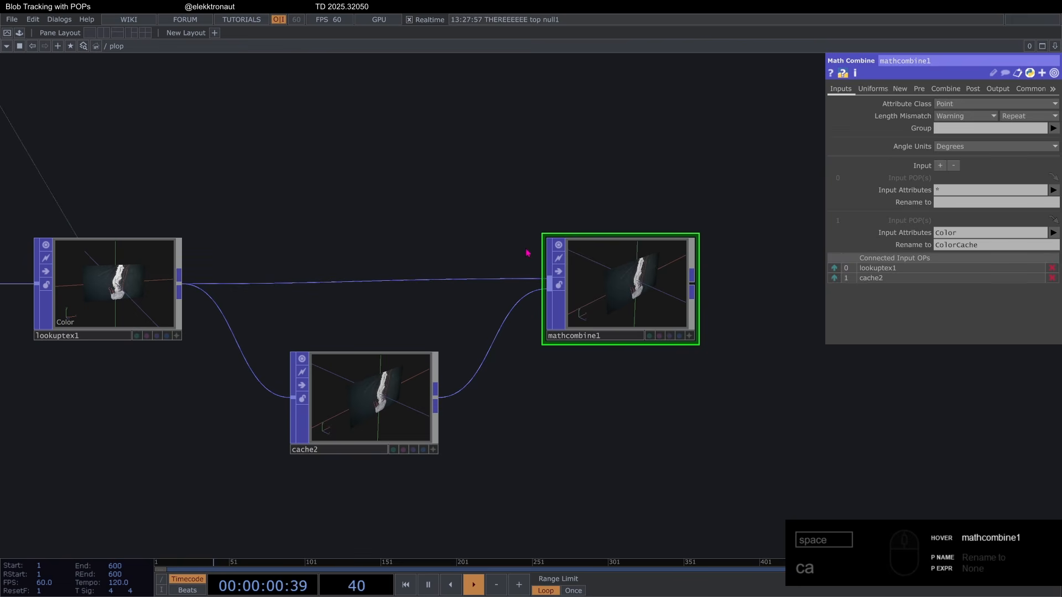
Set mathcombine1's Scope A to Color and Scope B to ColorCache for the subtraction
drag(584, 193, 554, 198)
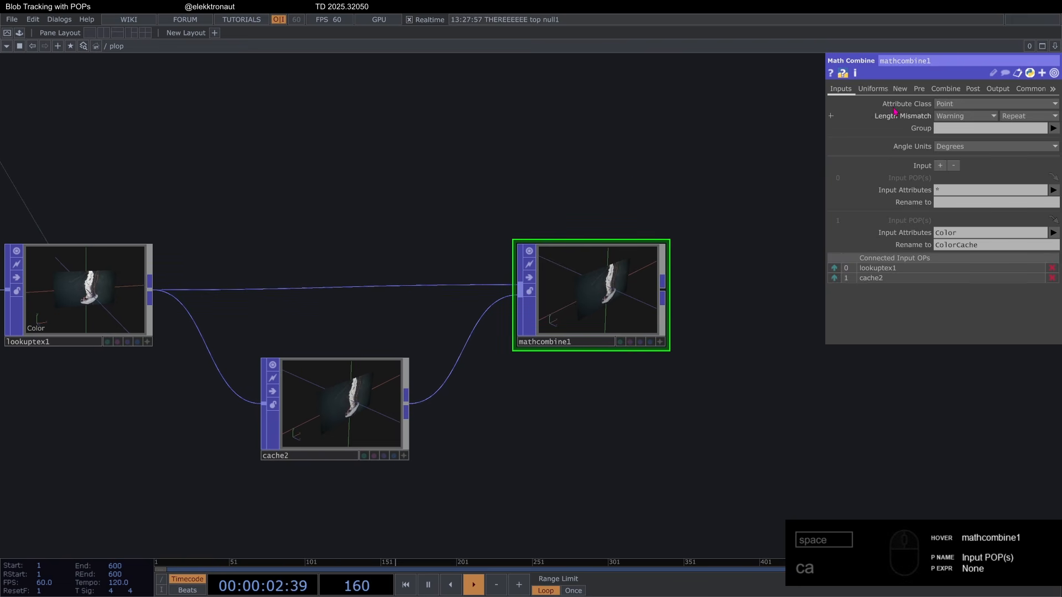
click(946, 89)
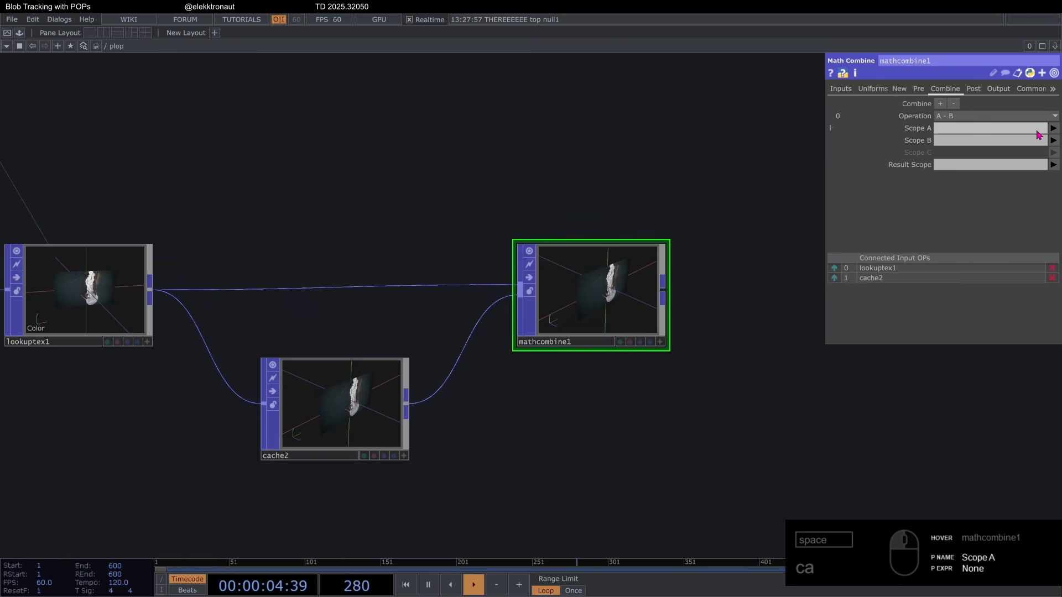
click(1053, 129)
click(1040, 163)
click(1053, 140)
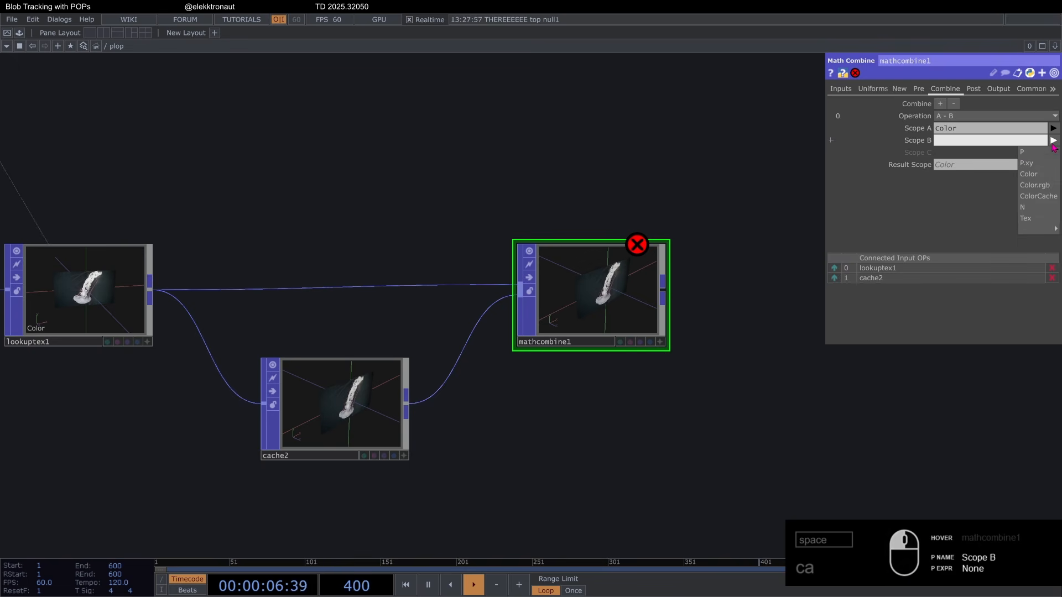
click(1039, 195)
click(975, 165)
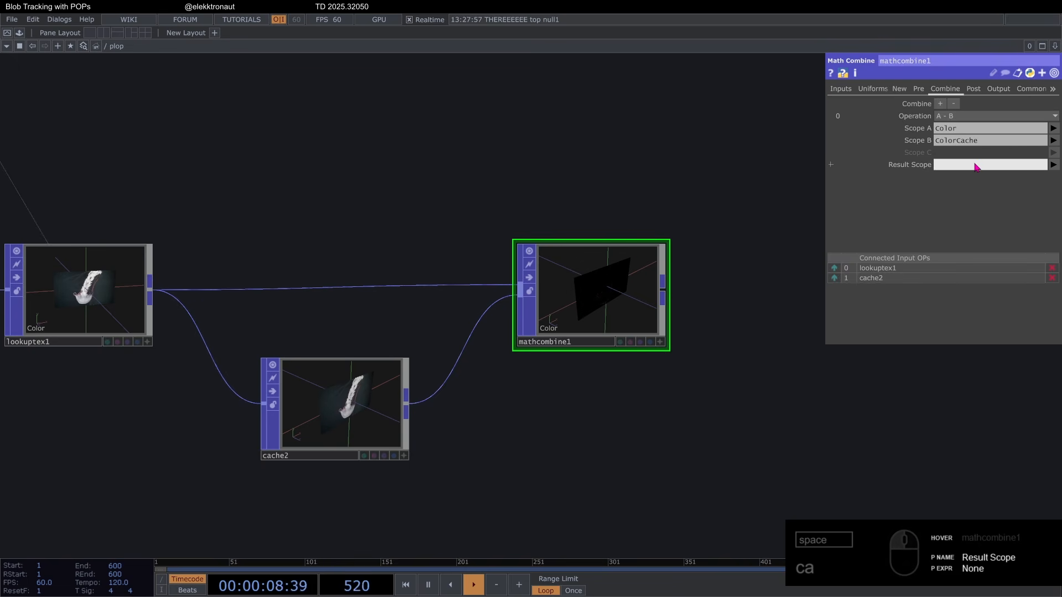
Compare mathcombine1's subtracted colours with diff1 and set its Result Scope to a new attribute named Difference
scroll(497, 309, up, 10)
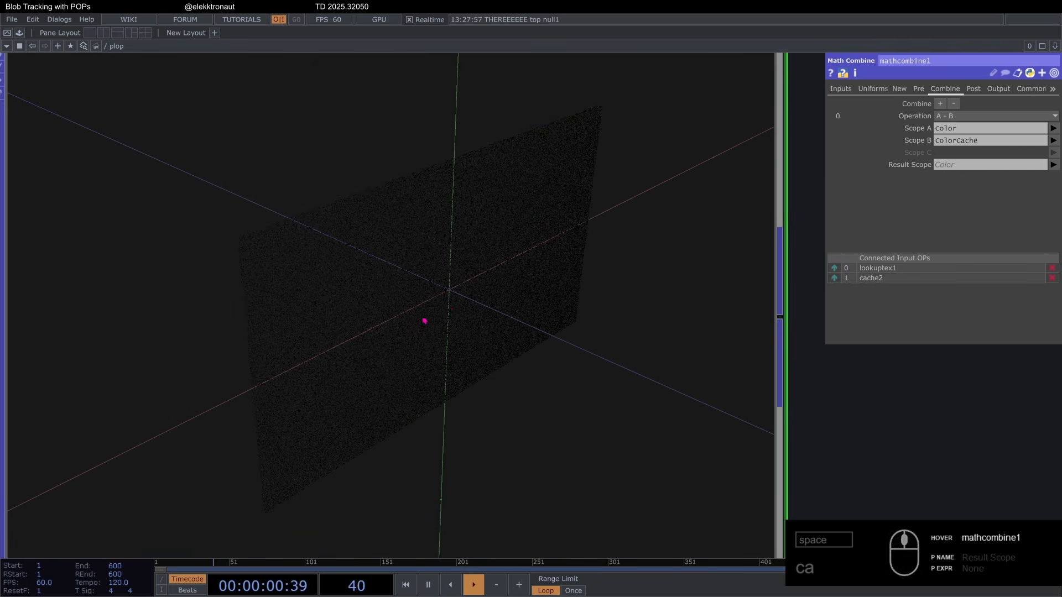
scroll(529, 315, down, 12)
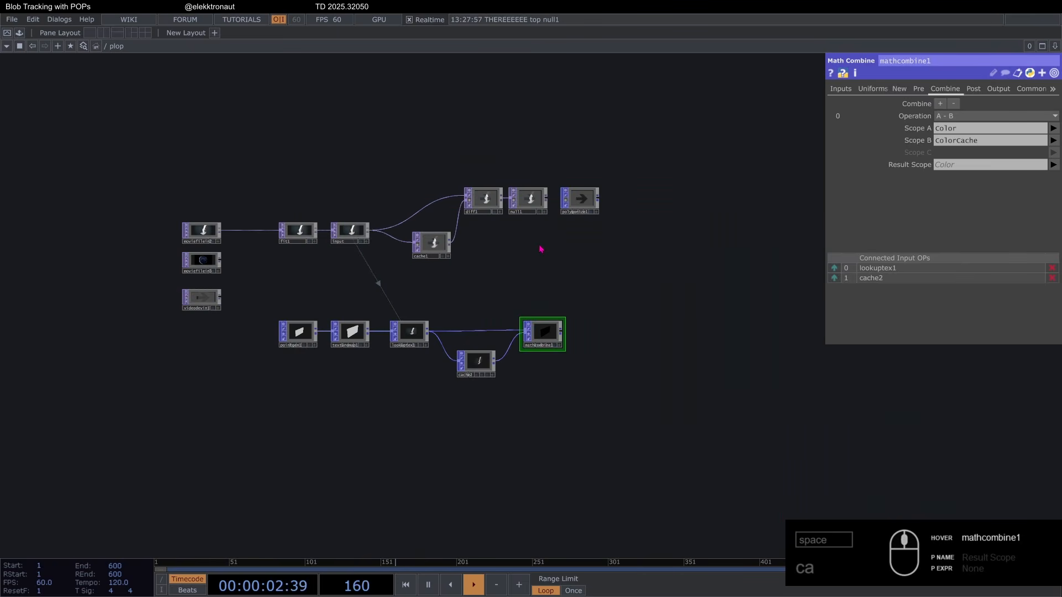
scroll(543, 247, up, 3)
scroll(535, 437, up, 10)
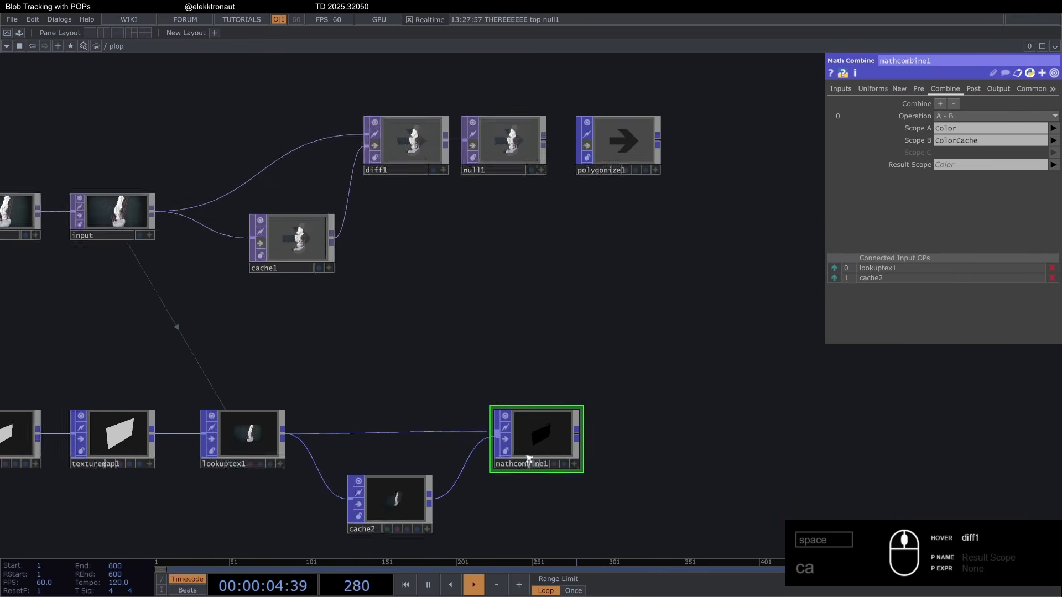
scroll(545, 368, up, 3)
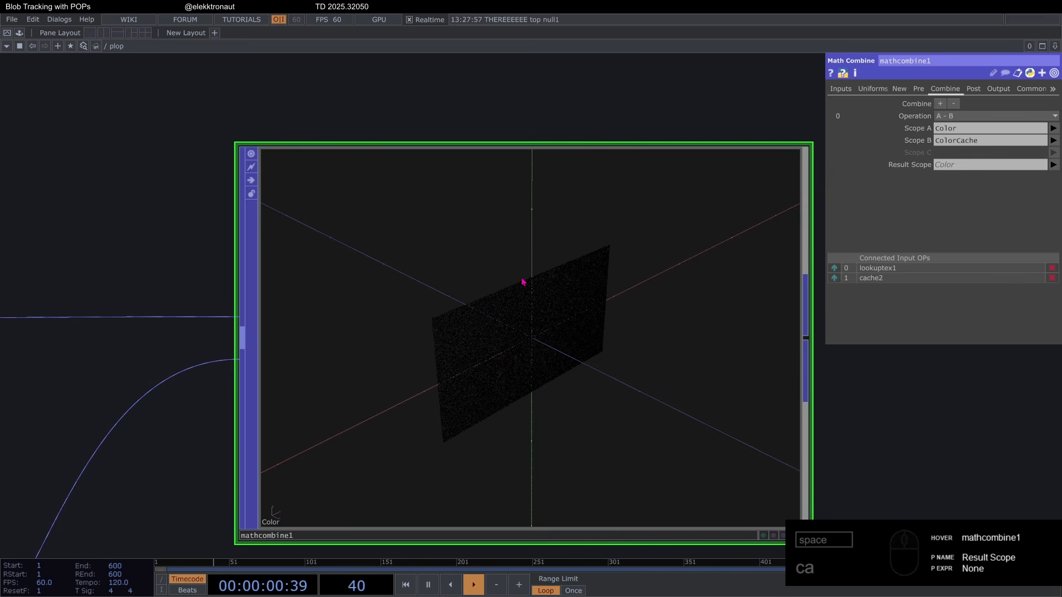
click(959, 168)
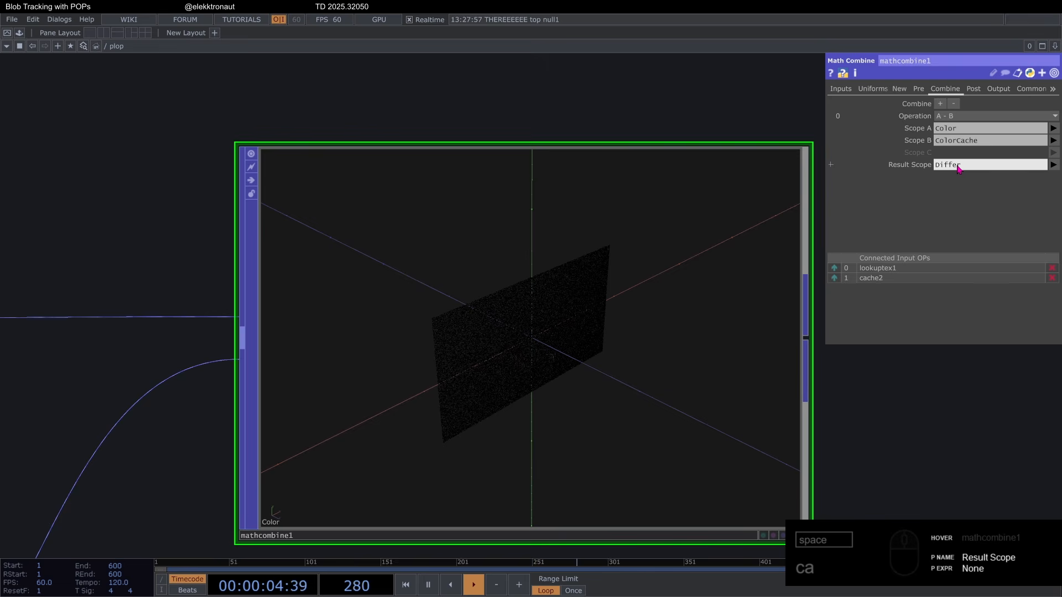
text(Difference)
key(Return)
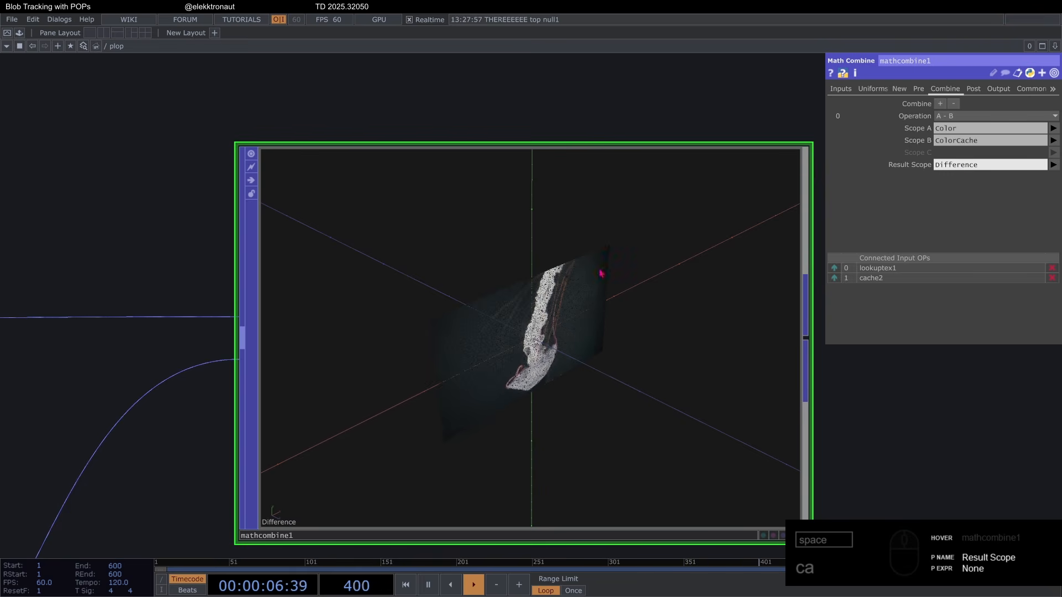
scroll(546, 229, down, 5)
scroll(545, 228, up, 2)
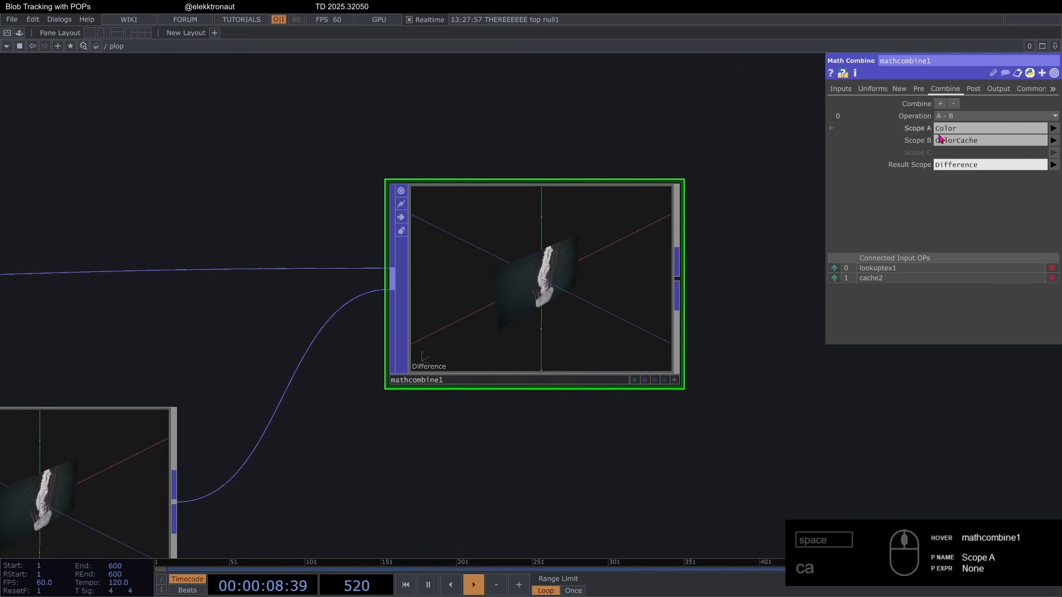
scroll(640, 216, down, 2)
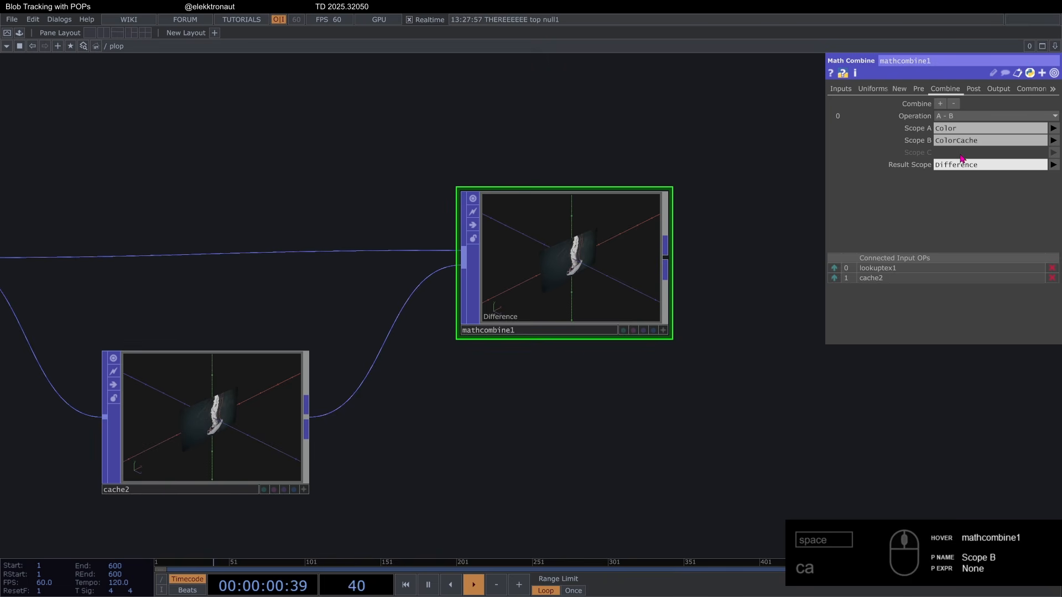
scroll(616, 268, down, 3)
scroll(615, 271, up, 2)
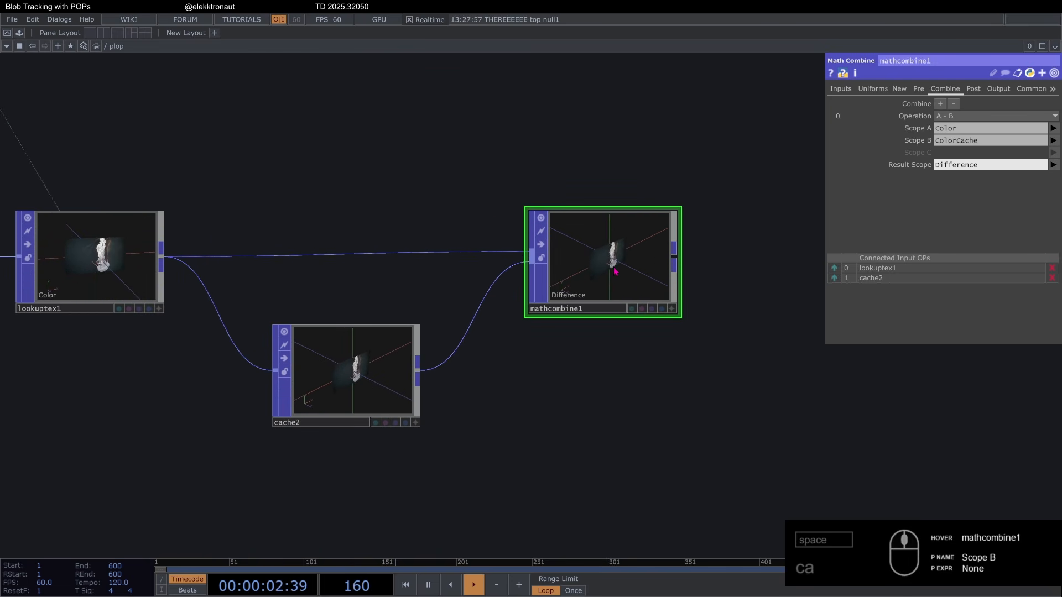
scroll(616, 267, up, 3)
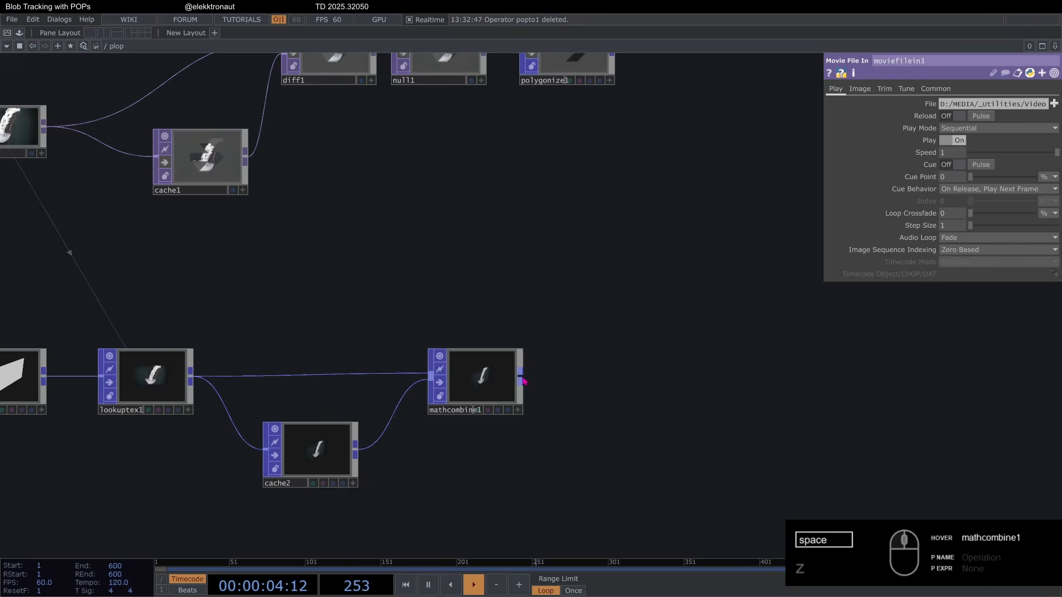
Create a POP to DAT from mathcombine1's output and place it above that node
right_click(523, 380)
click(483, 236)
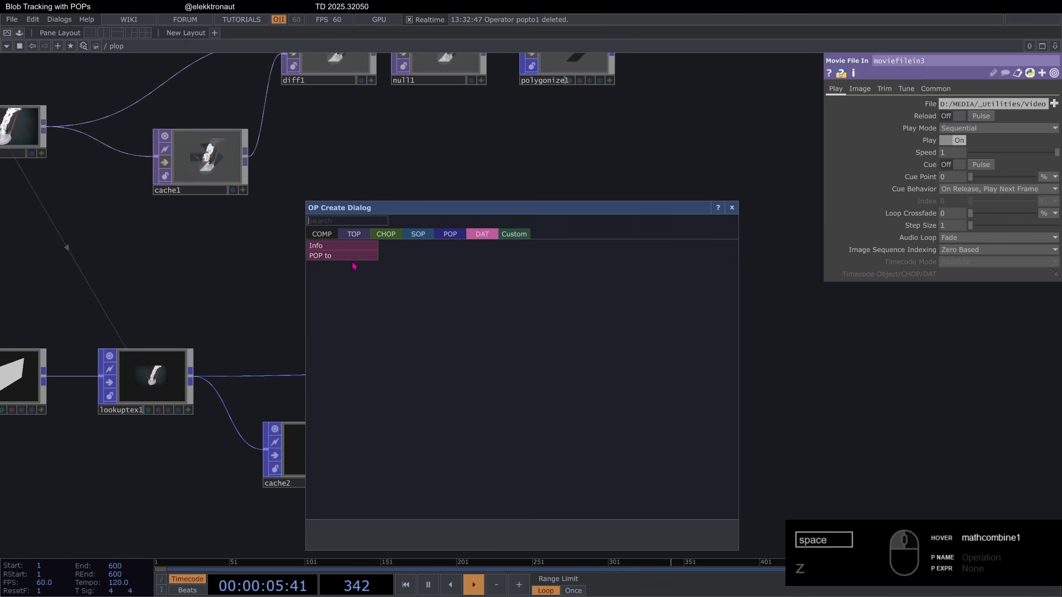
click(345, 256)
click(480, 288)
Examine the per-point Color and Difference columns in popto1's table during playback
scroll(535, 157, up, 5)
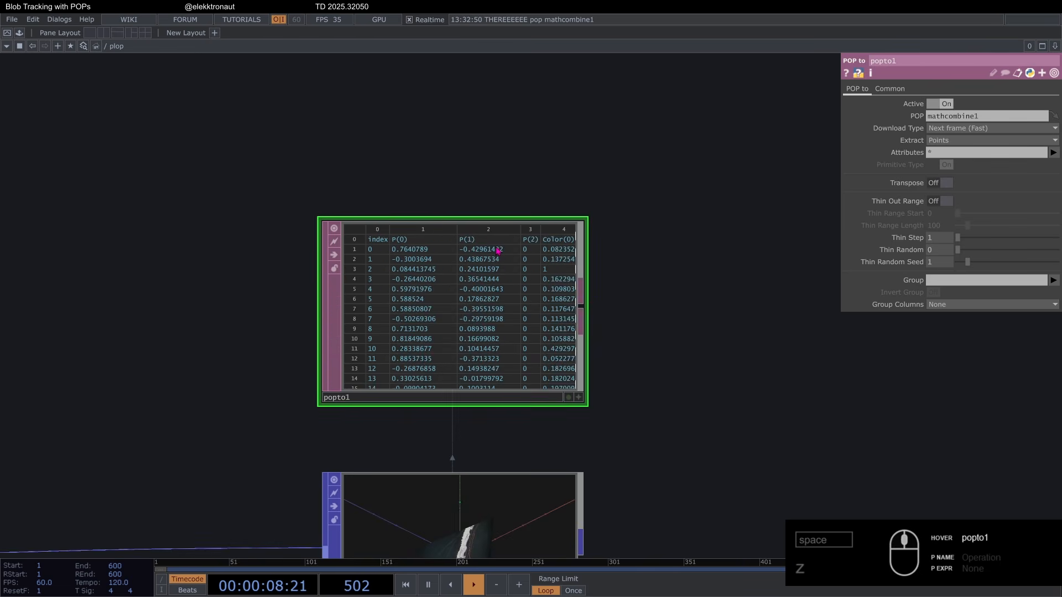
middle_drag(540, 133, 474, 107)
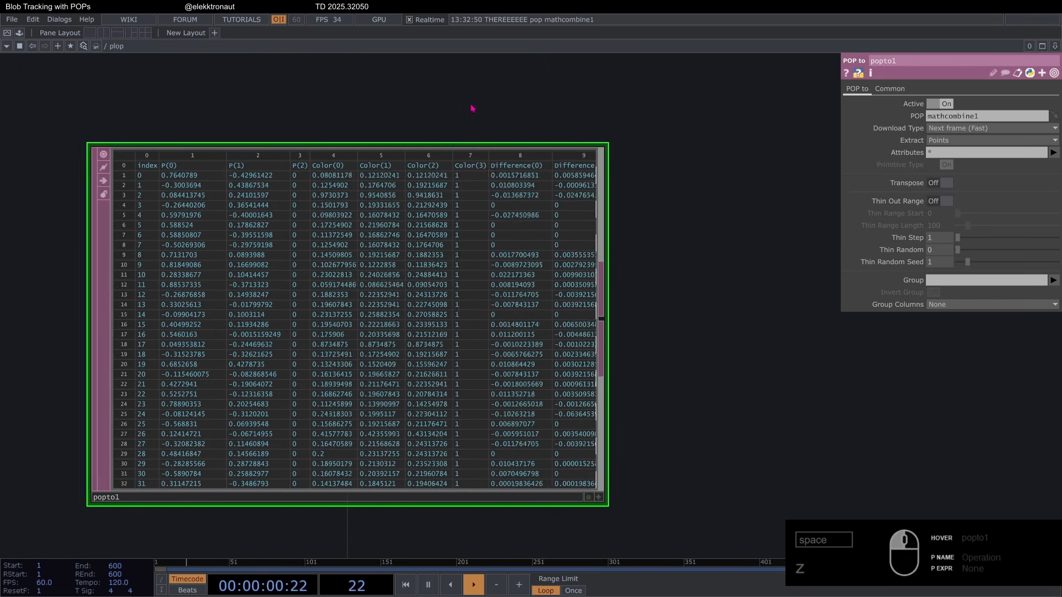
drag(452, 104, 467, 103)
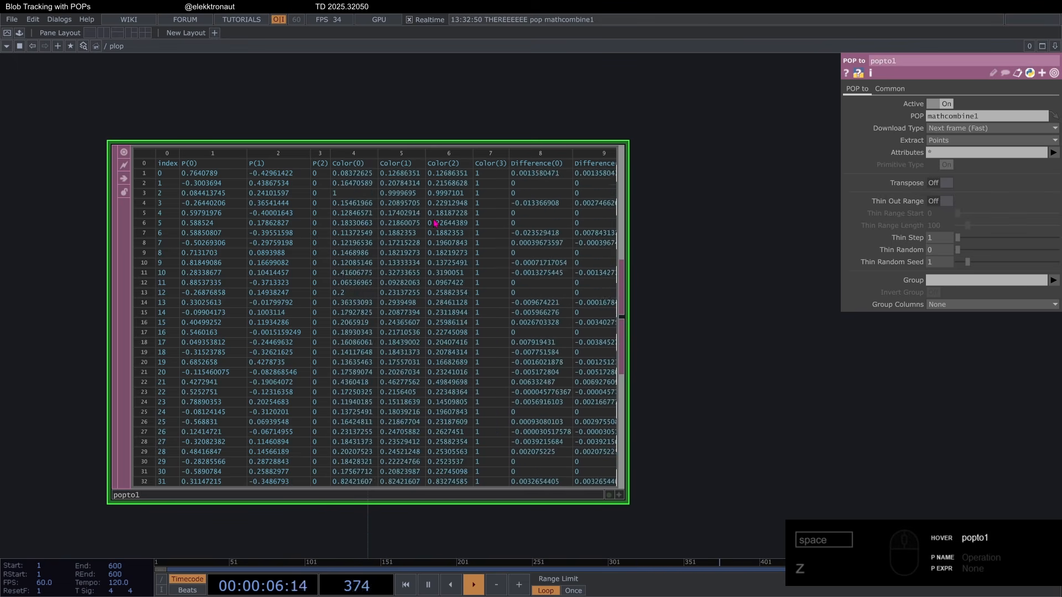
scroll(481, 205, up, 2)
scroll(480, 210, down, 2)
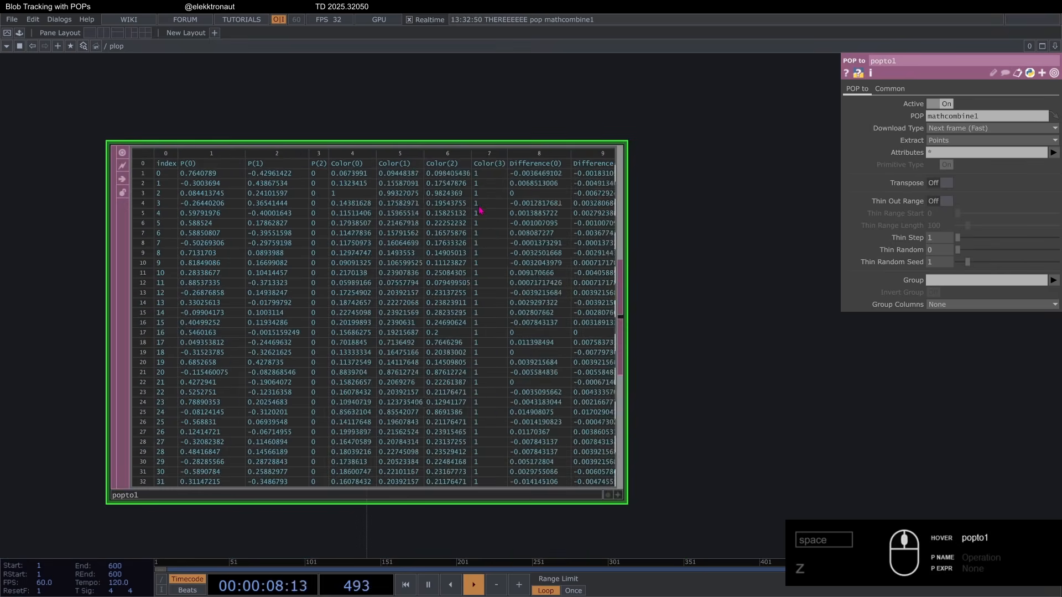
scroll(486, 244, down, 3)
scroll(486, 244, up, 4)
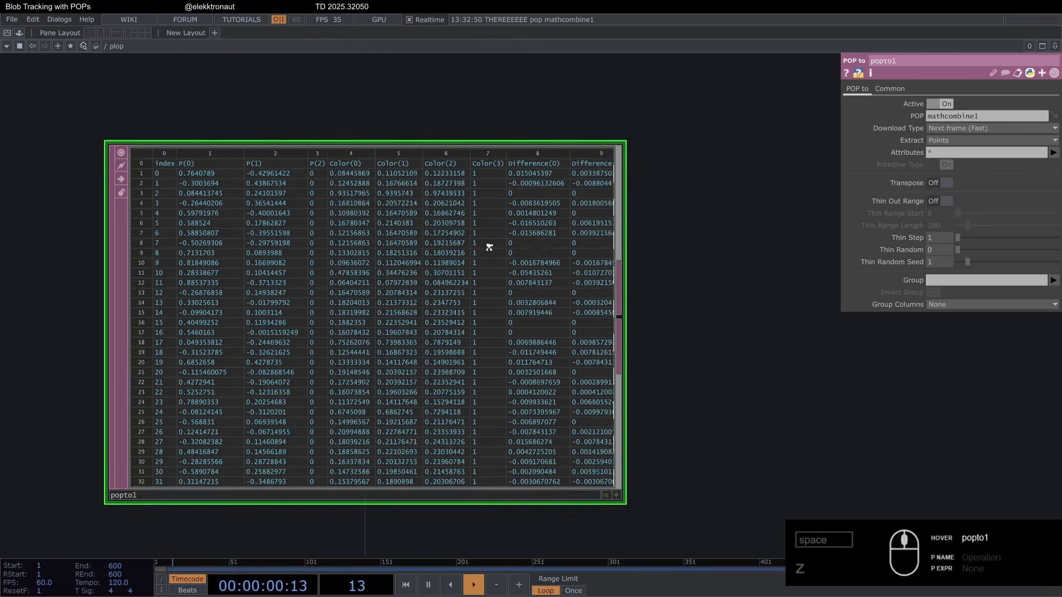
scroll(461, 201, down, 3)
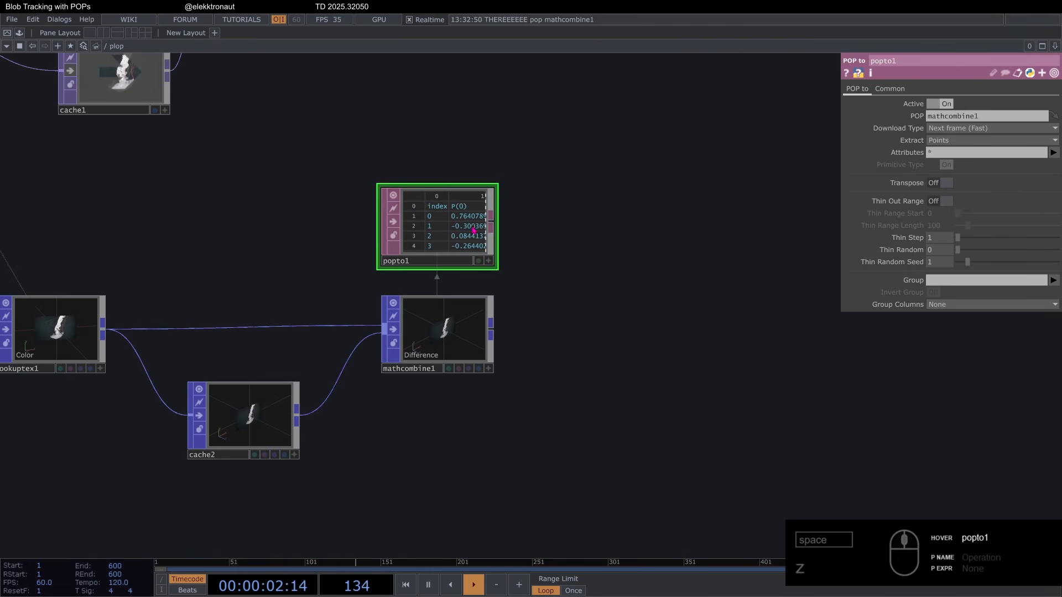
Toggle popto1's table viewer off and back on, and pause the timeline
click(391, 198)
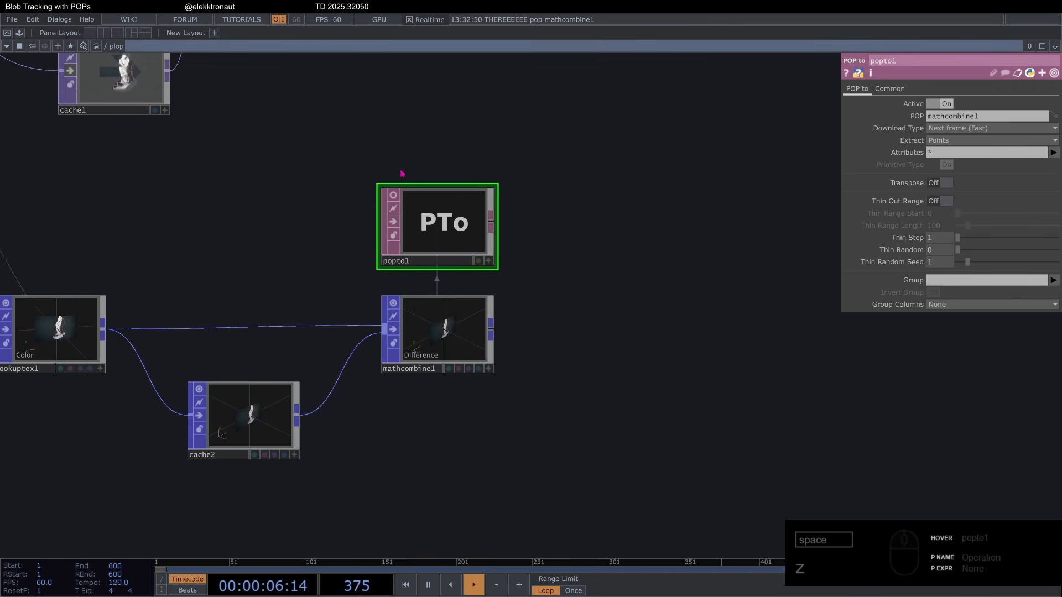
scroll(457, 191, up, 5)
scroll(456, 200, up, 5)
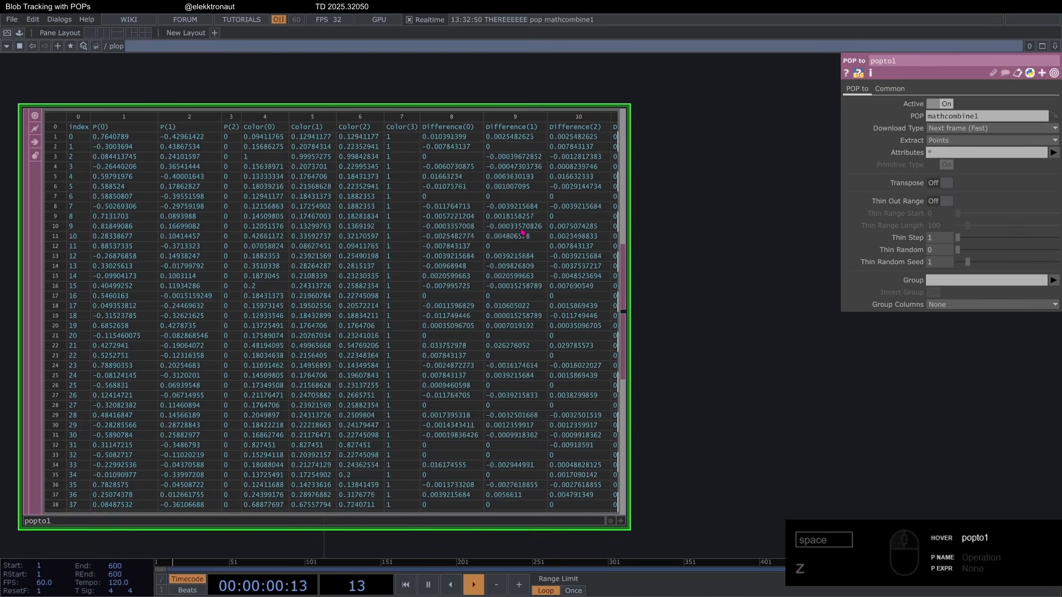
key(space)
Compare the Difference components with the colour values in popto1's table on the paused frame
scroll(684, 228, up, 2)
drag(684, 229, 738, 244)
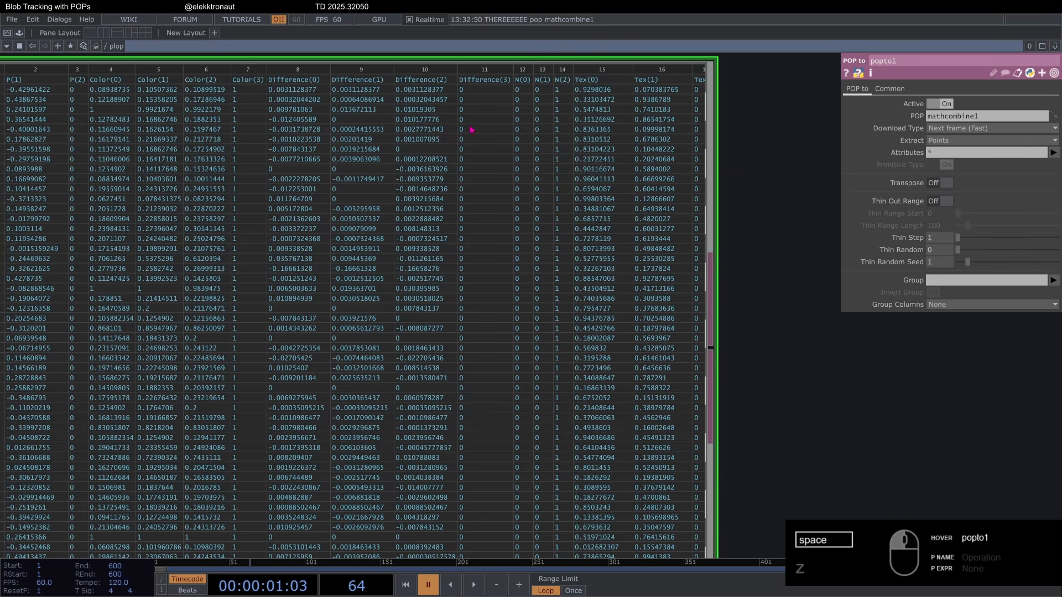
scroll(472, 129, down, 6)
middle_click(466, 329)
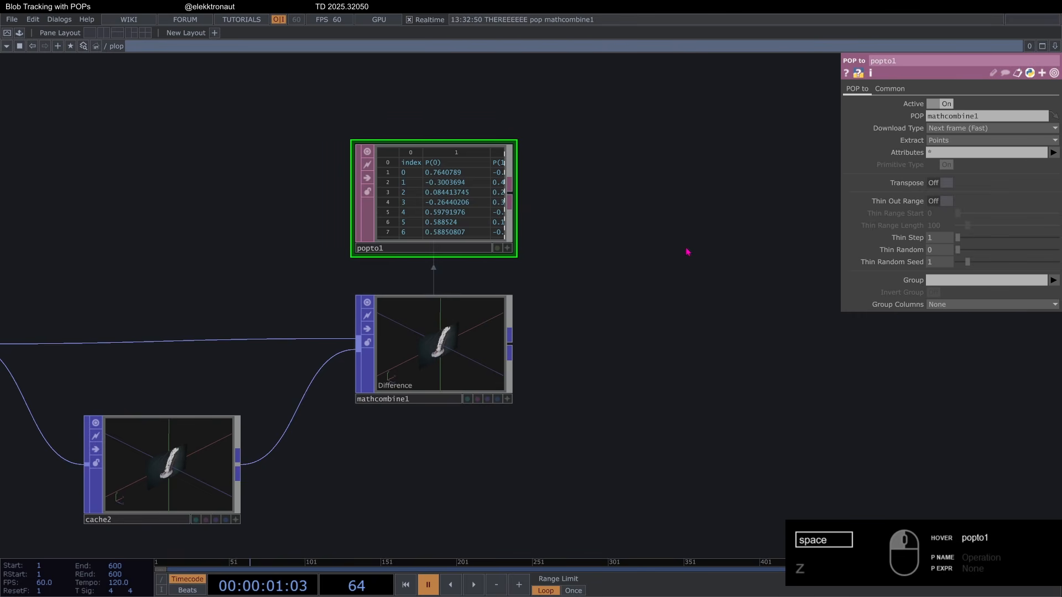
scroll(607, 261, down, 3)
scroll(511, 219, up, 5)
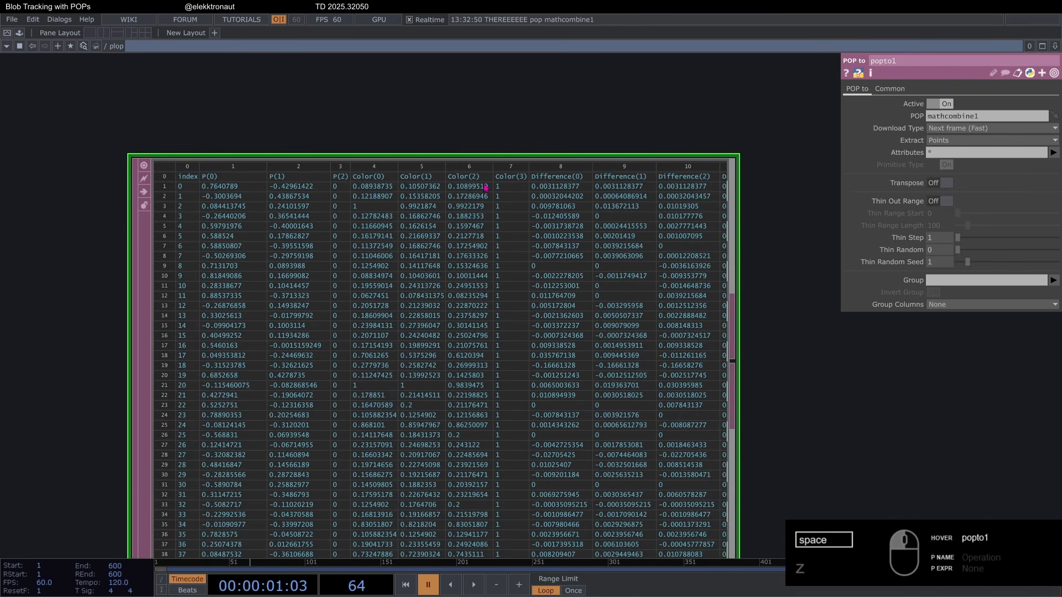
scroll(528, 122, up, 4)
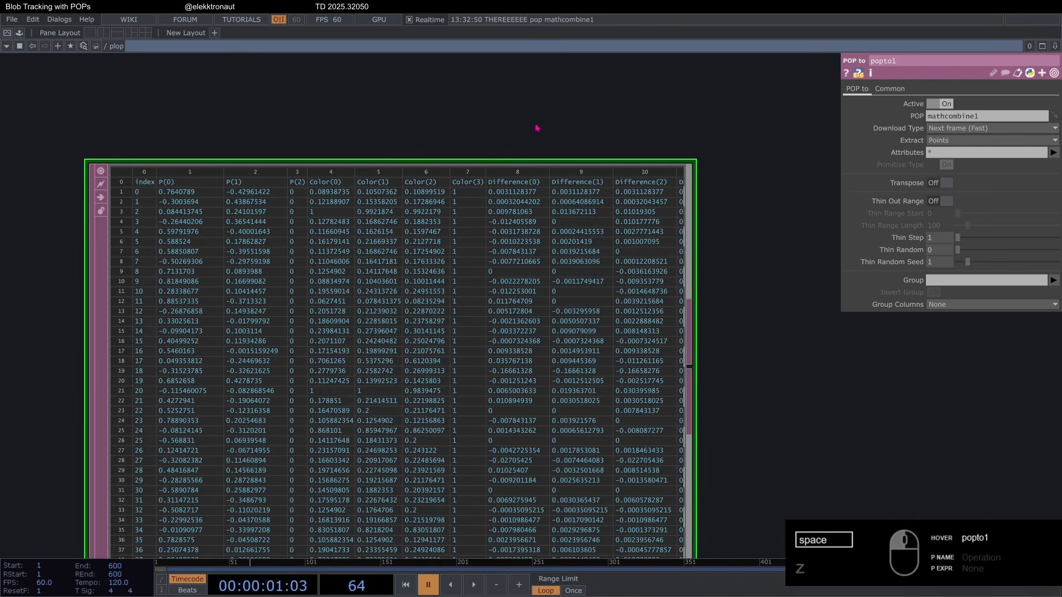
drag(538, 126, 559, 111)
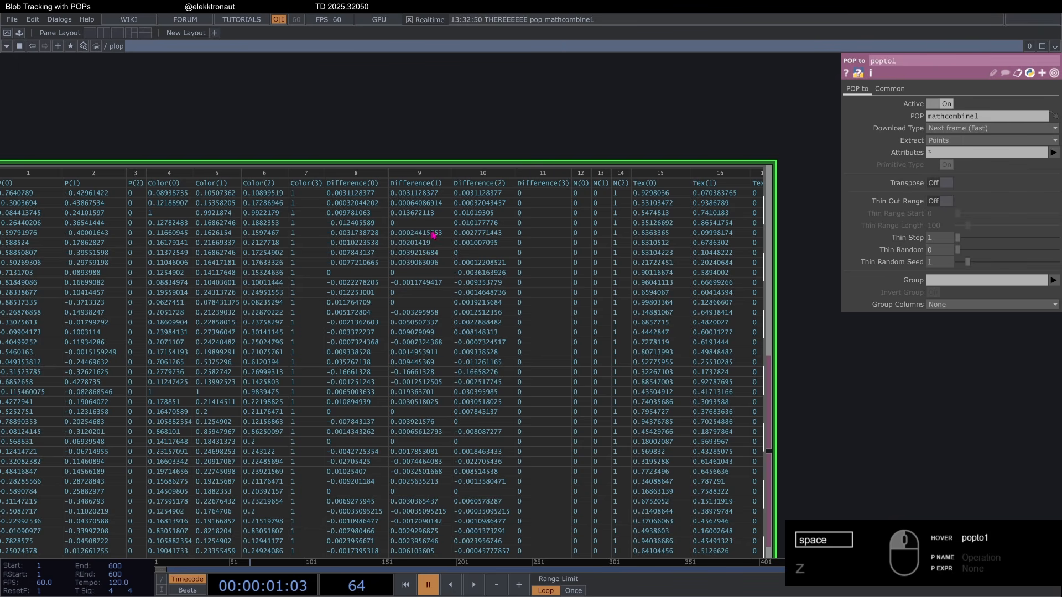
Toggle the bypass of the popto1 DAT above mathcombine1
scroll(448, 220, down, 5)
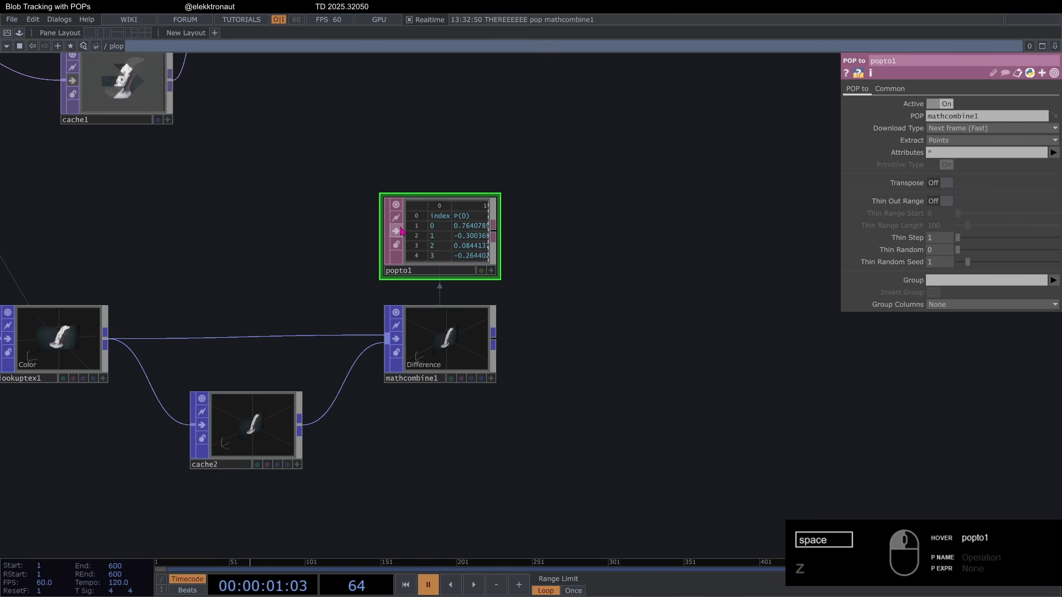
click(398, 230)
drag(572, 247, 492, 220)
Add a second combine operation to mathcombine1, set to abs(A) with Difference as its Scope A
click(382, 286)
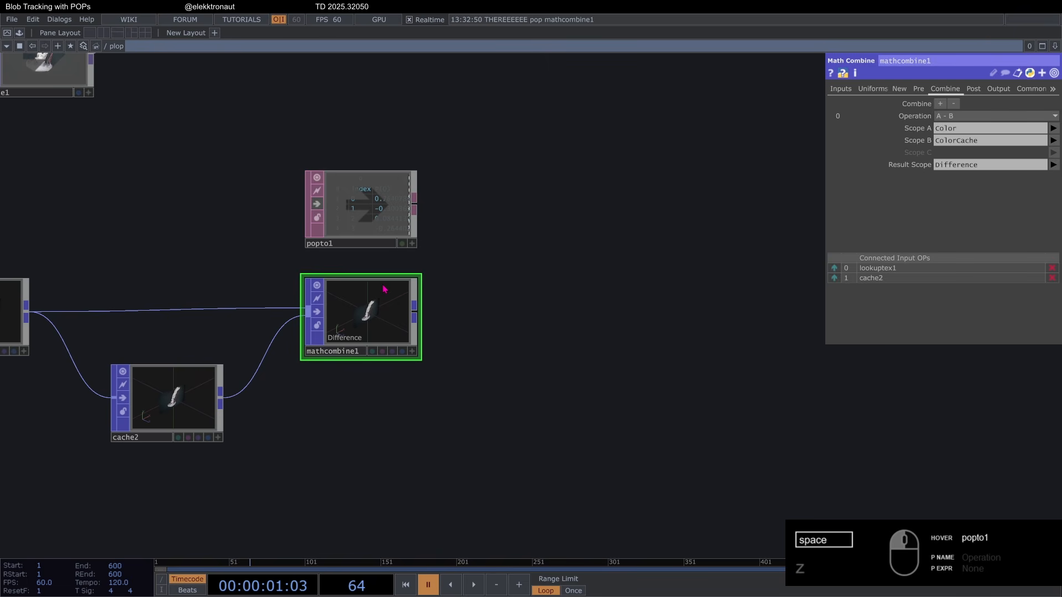
scroll(366, 215, up, 6)
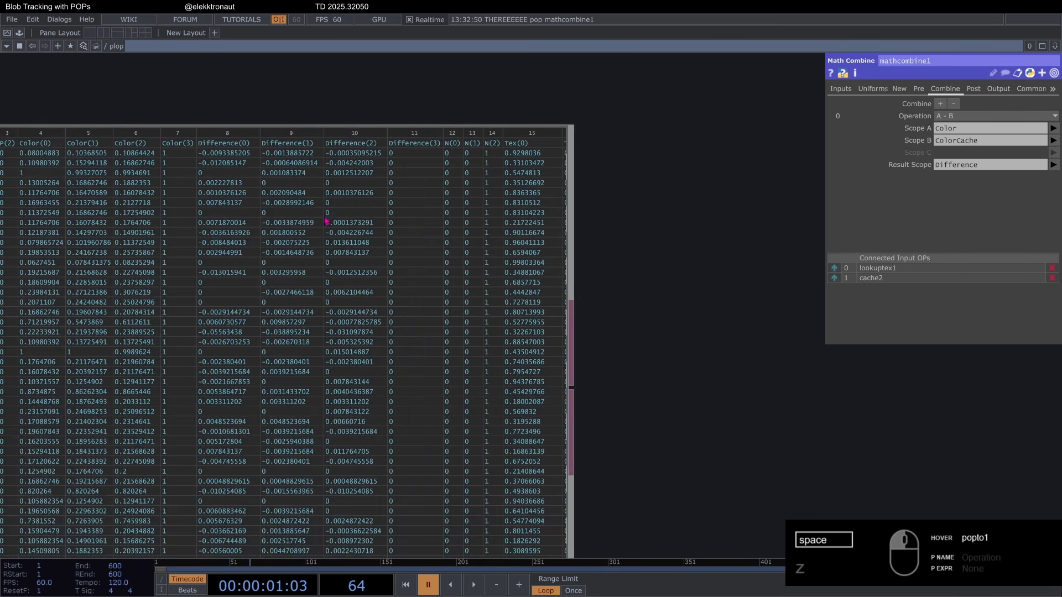
scroll(326, 221, down, 5)
scroll(214, 230, down, 3)
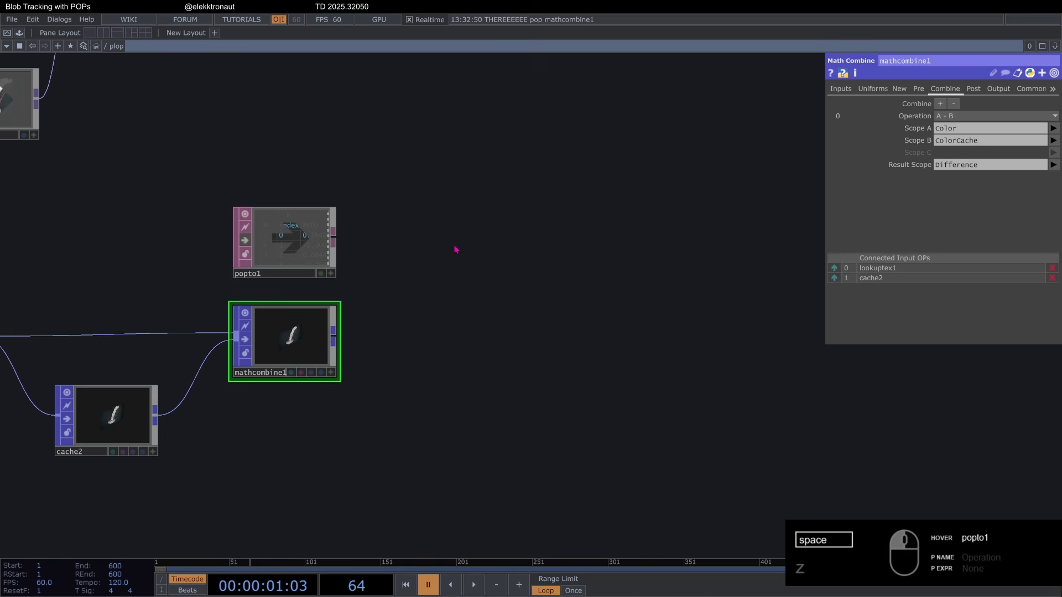
click(939, 103)
click(973, 183)
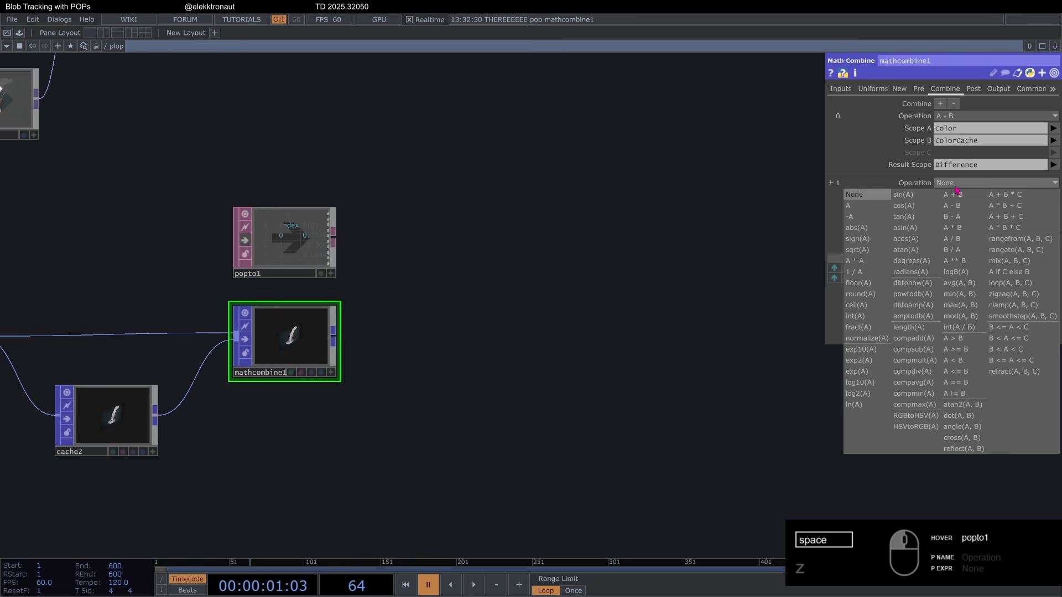
click(858, 229)
click(1054, 195)
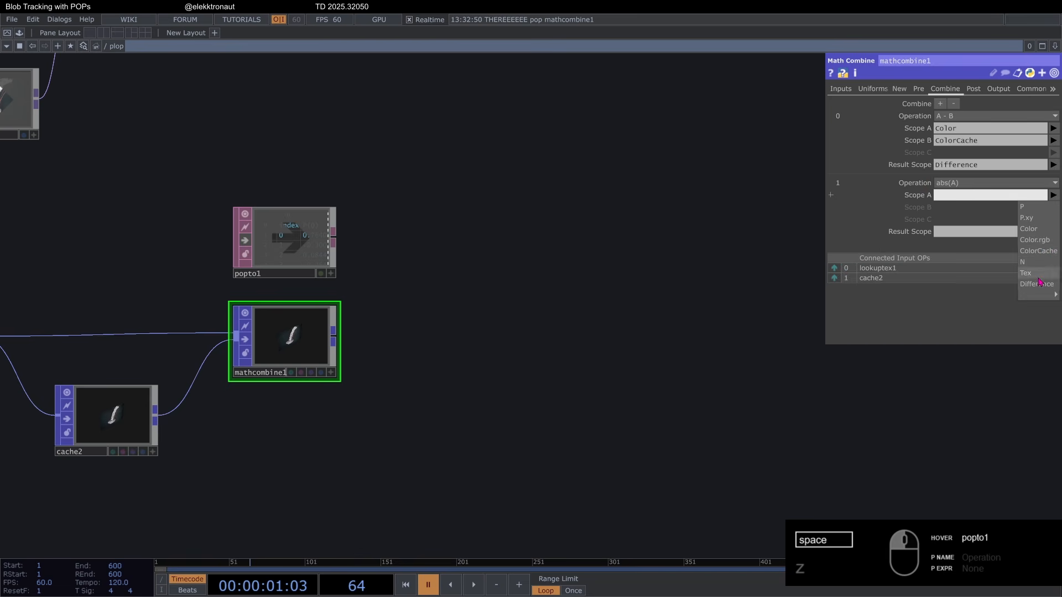
click(1039, 280)
Run the timeline briefly, pause it again, and check the signs of the Difference values in popto1's table
scroll(614, 207, up, 3)
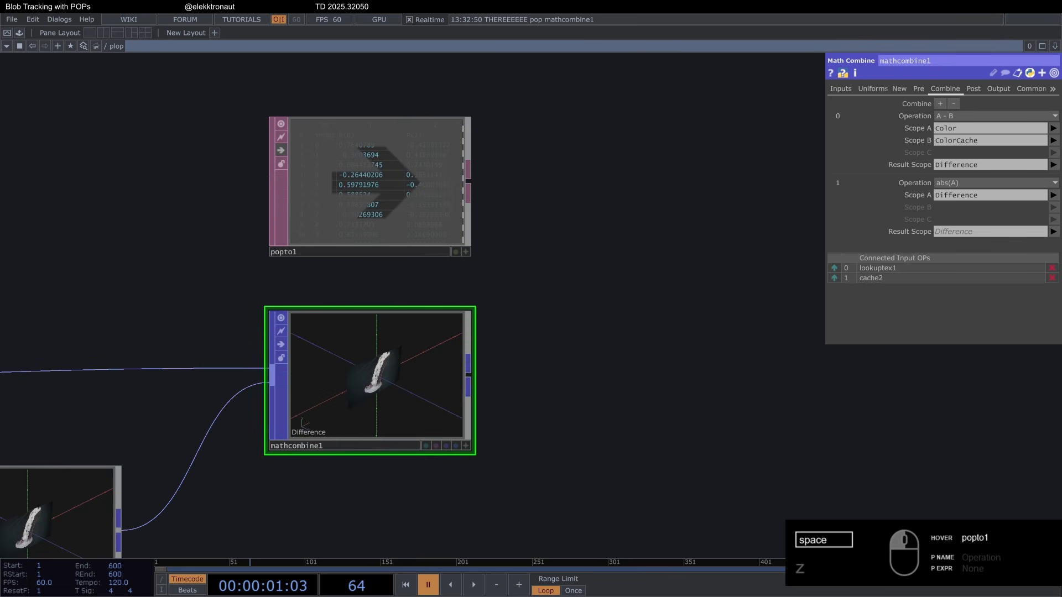
scroll(623, 244, down, 2)
drag(621, 243, 586, 253)
click(349, 202)
scroll(412, 164, up, 6)
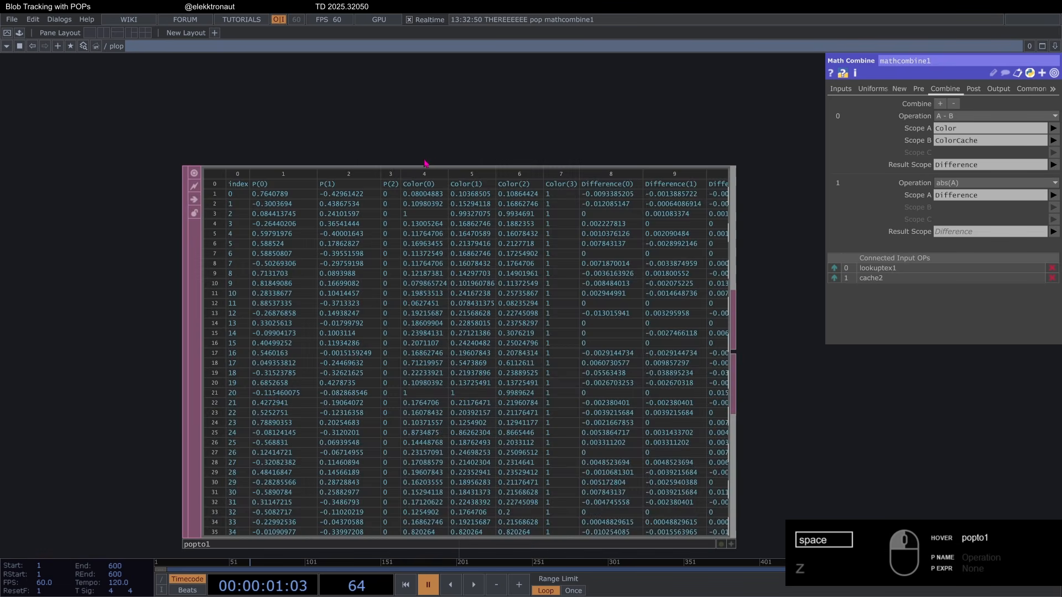
key(space)
key(space)
drag(662, 265, 598, 250)
scroll(600, 251, up, 4)
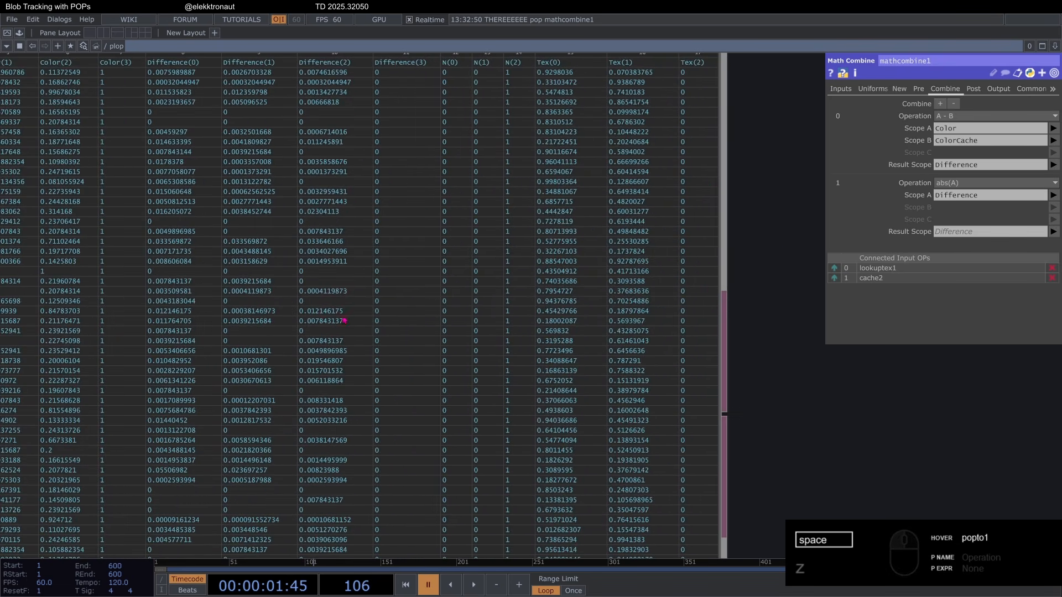
scroll(421, 296, down, 2)
scroll(365, 307, down, 1)
scroll(360, 310, down, 5)
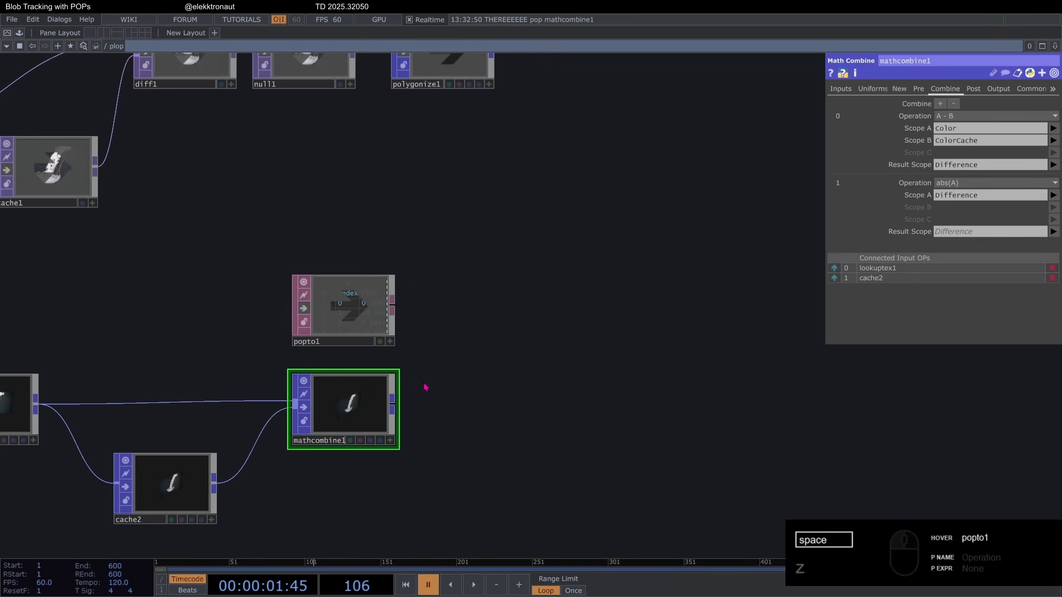
Add a second Math Combine POP after mathcombine1, connected to its output
double_click(416, 400)
text(mat)
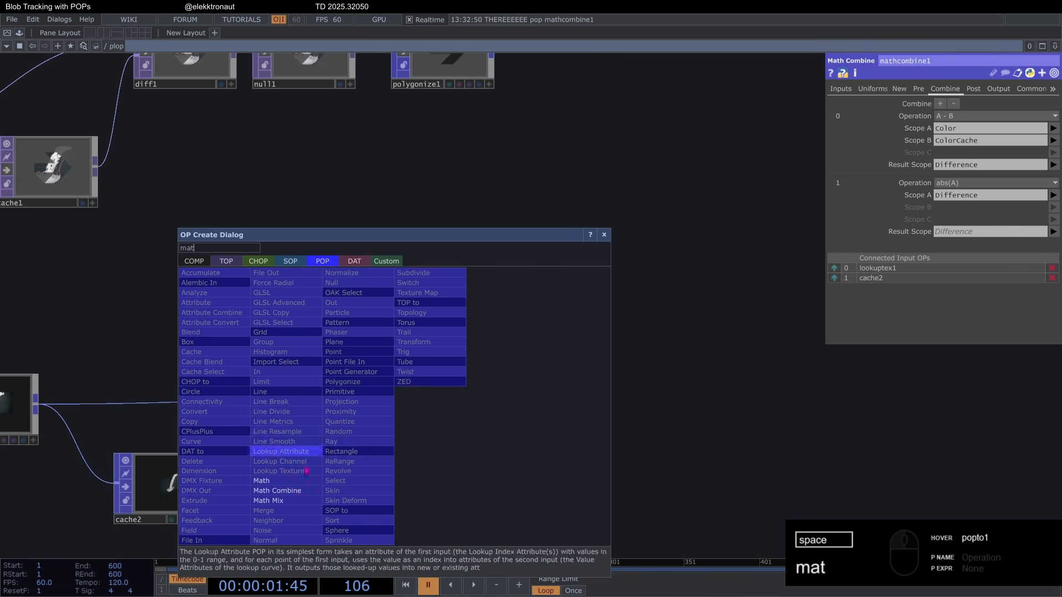
key(Return)
click(491, 415)
scroll(491, 415, up, 4)
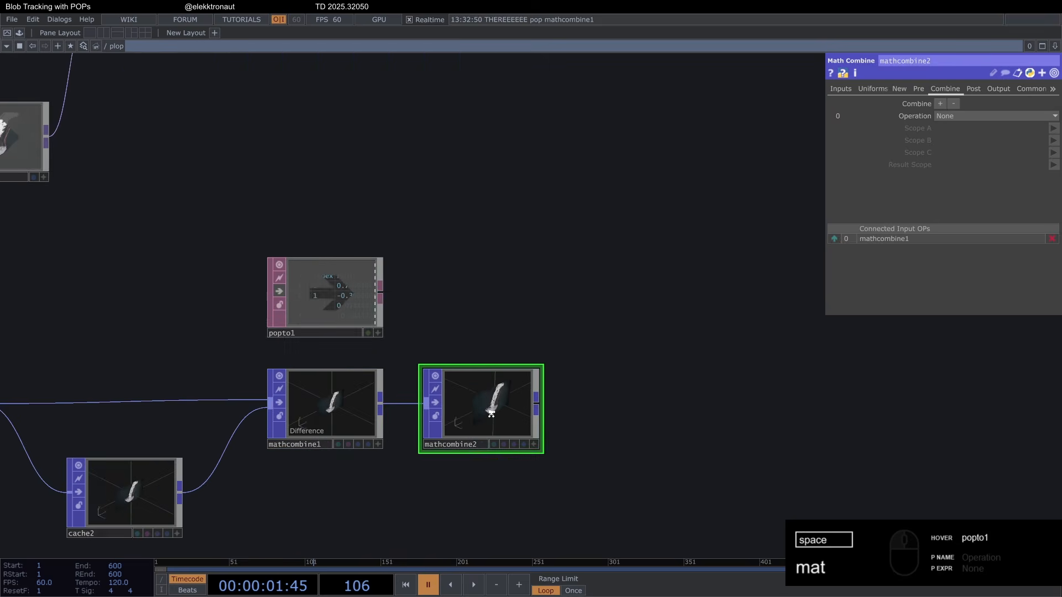
drag(575, 261, 576, 203)
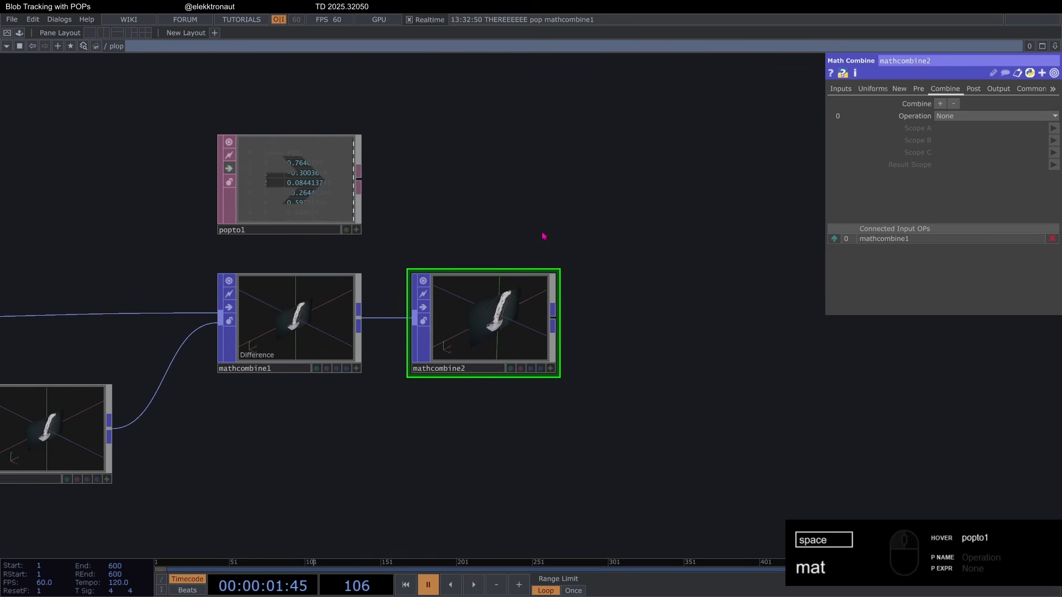
Set mathcombine2's operation to A + B + C with scopes Difference.r, Difference.g and Difference.b, and name the Result Scope Threshold
click(951, 116)
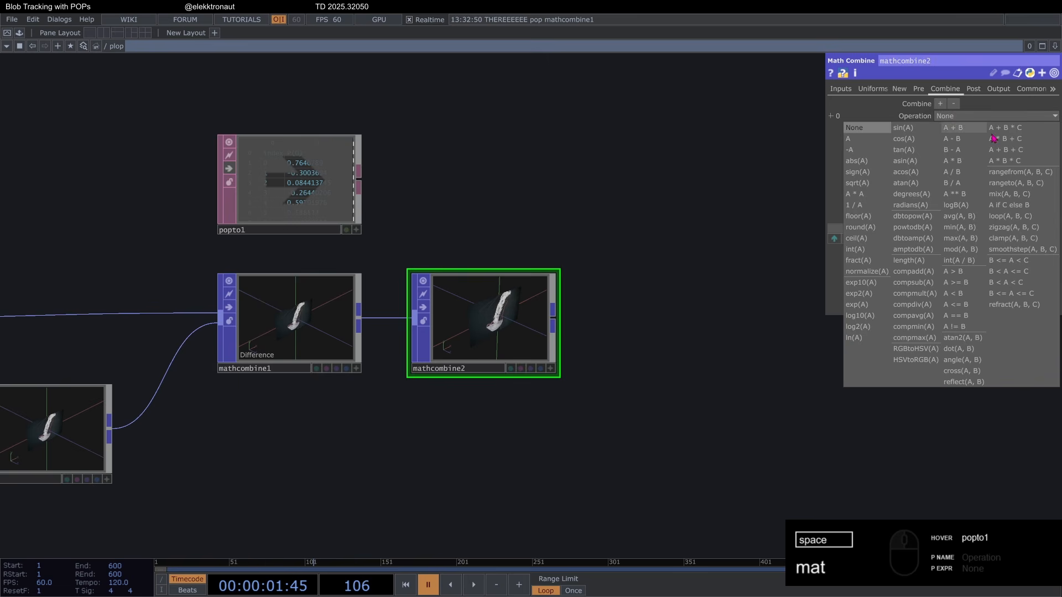
click(1023, 151)
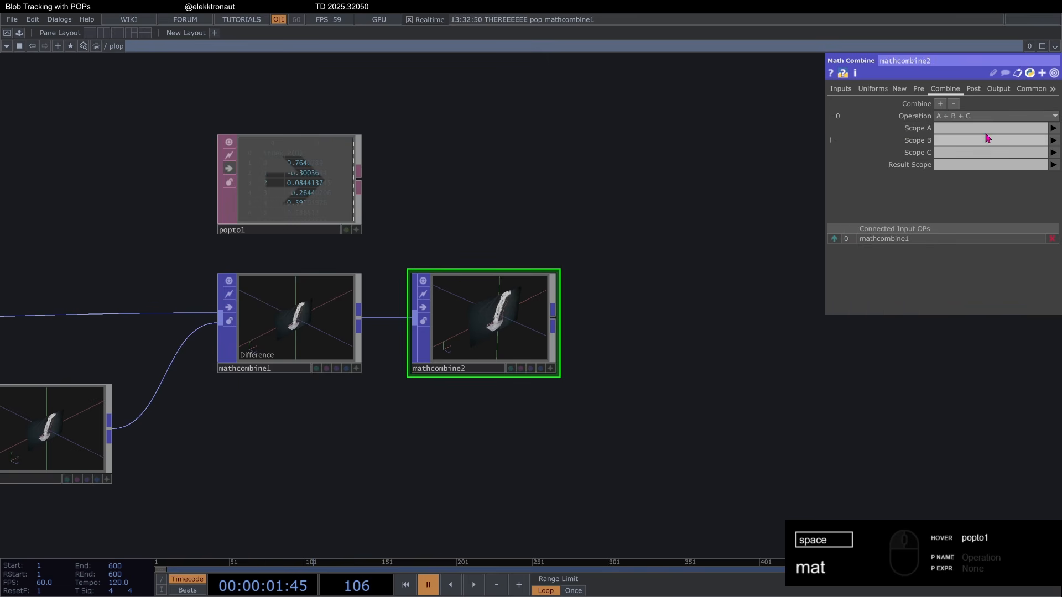
click(1054, 128)
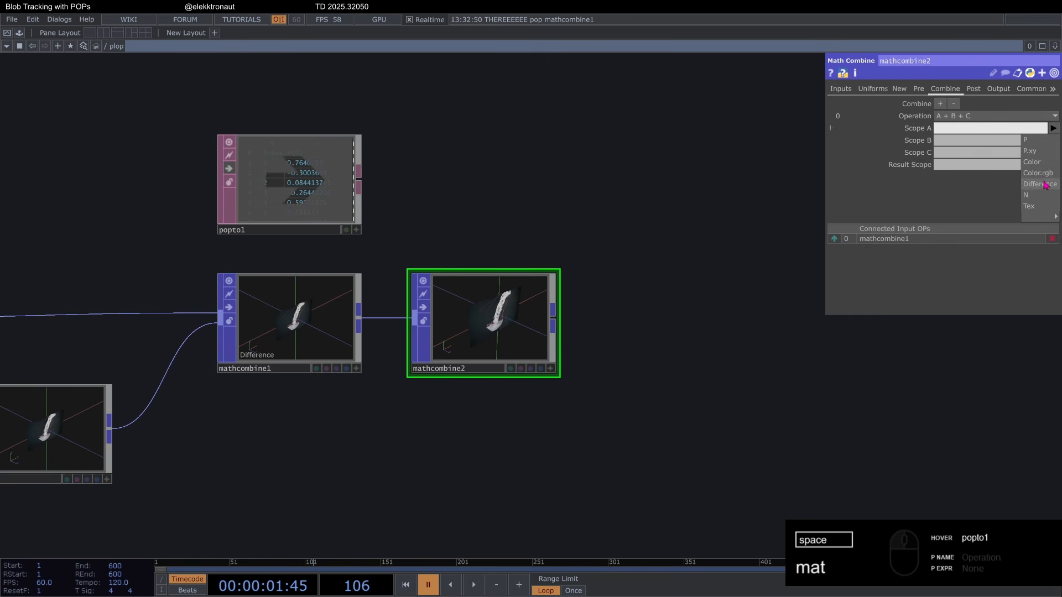
click(1024, 136)
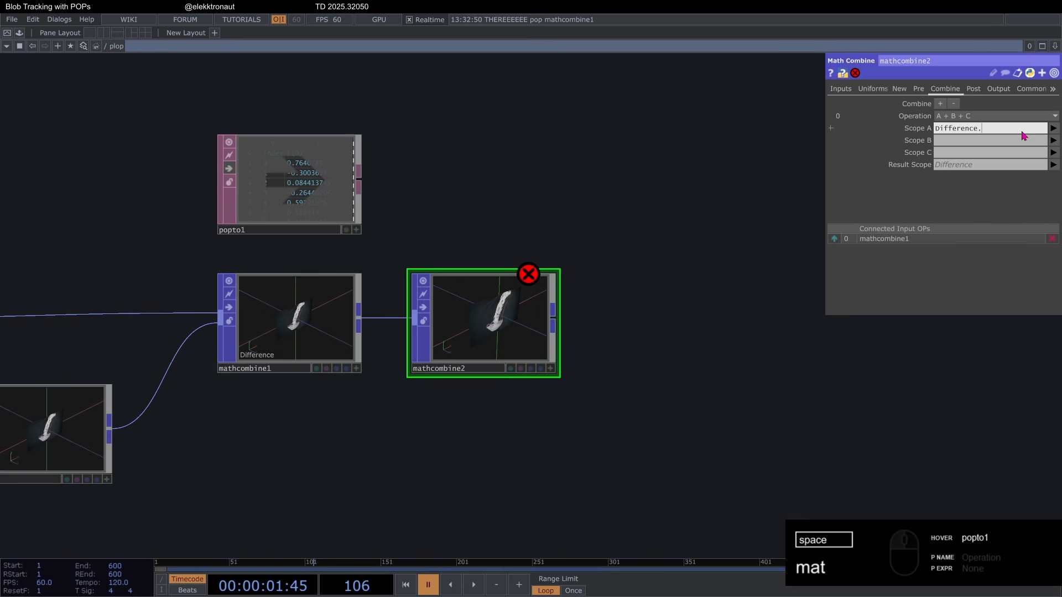
click(950, 146)
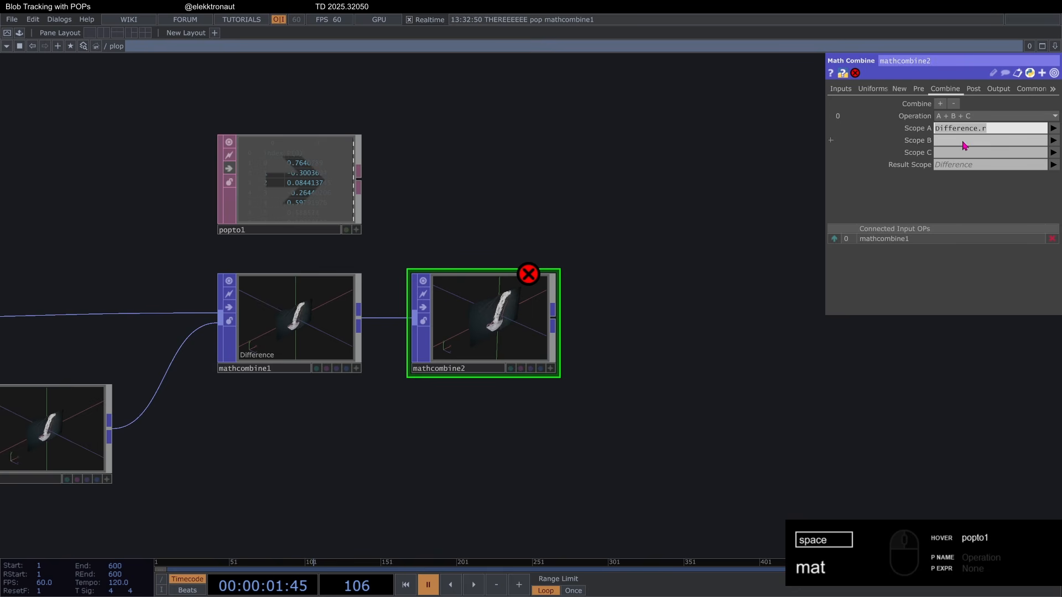
text(Difference.r)
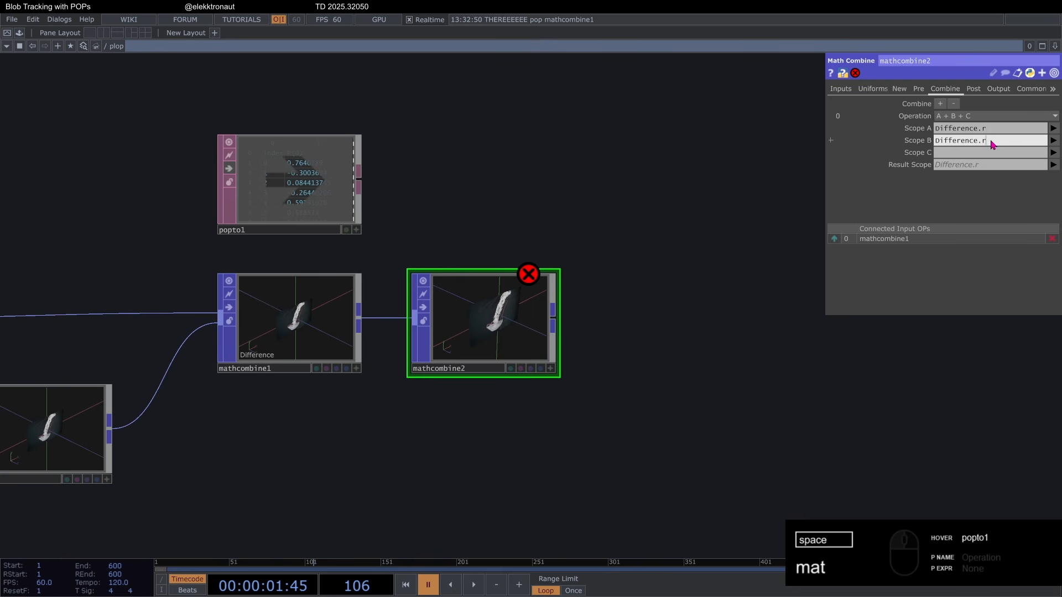
text(g)
click(983, 156)
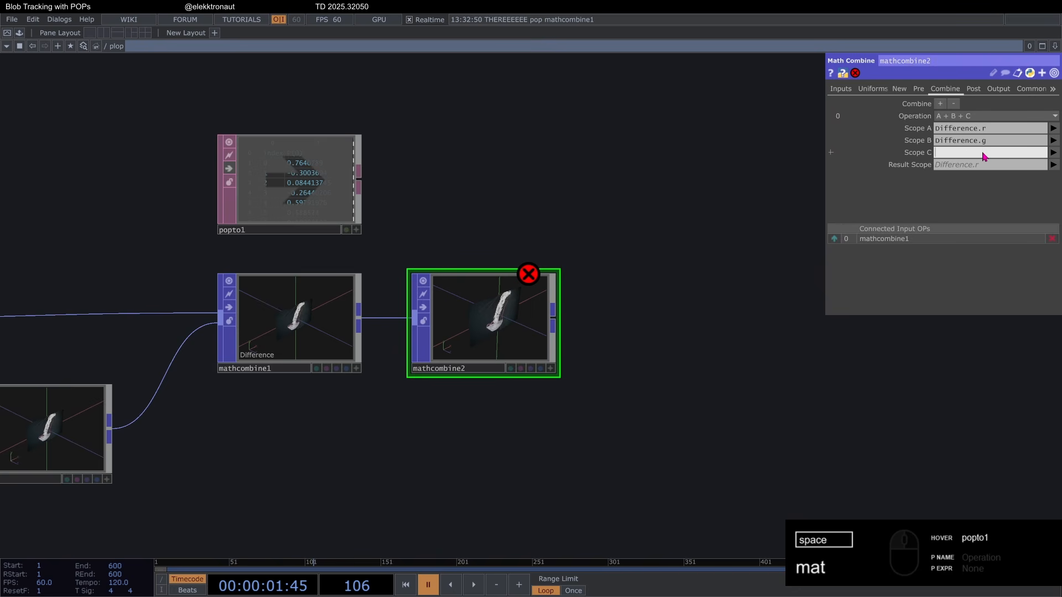
click(1006, 164)
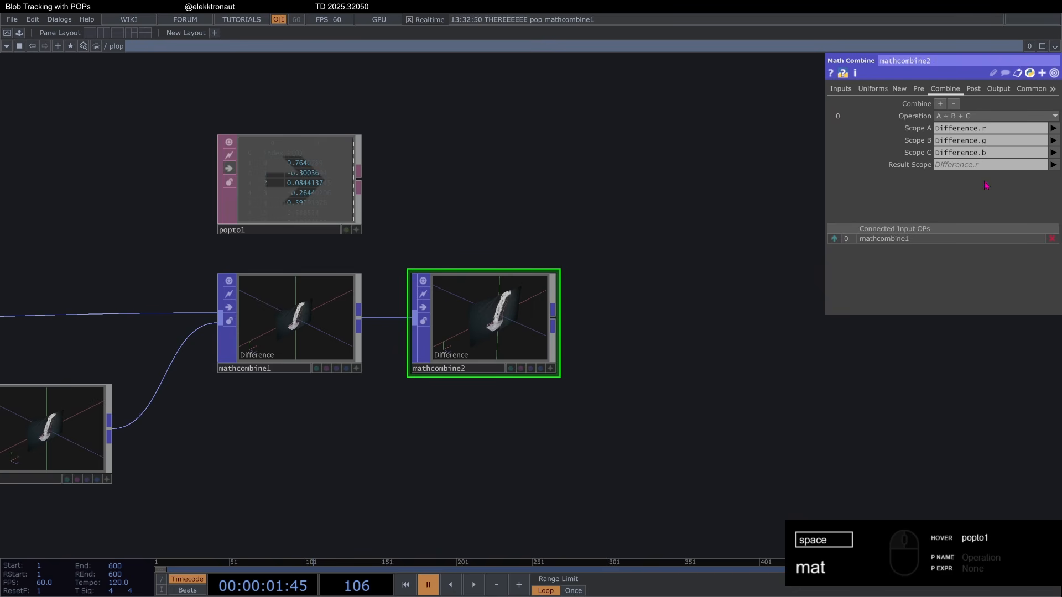
text(Threshold)
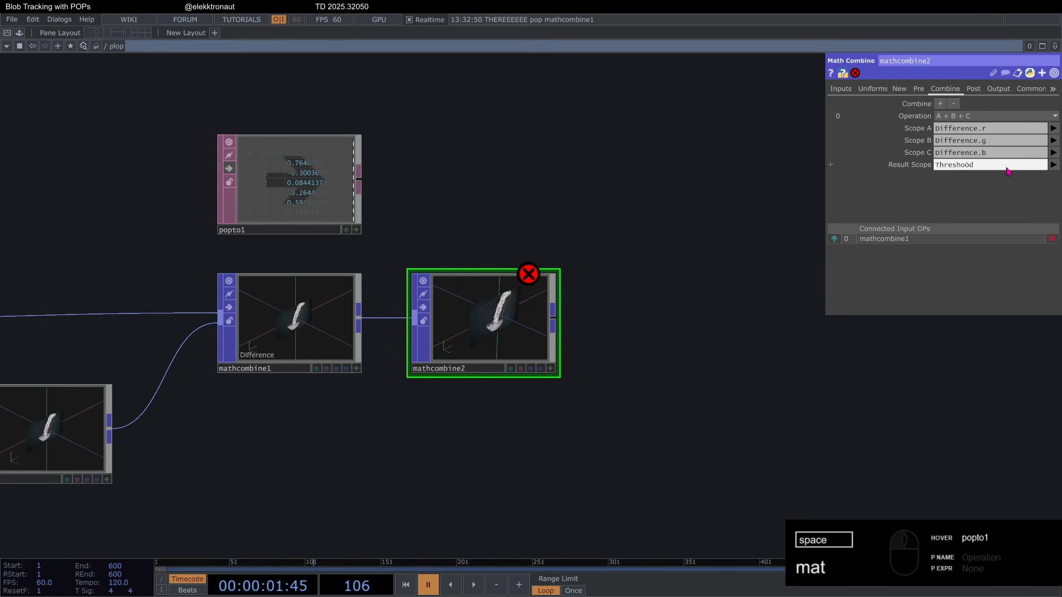
key(Return)
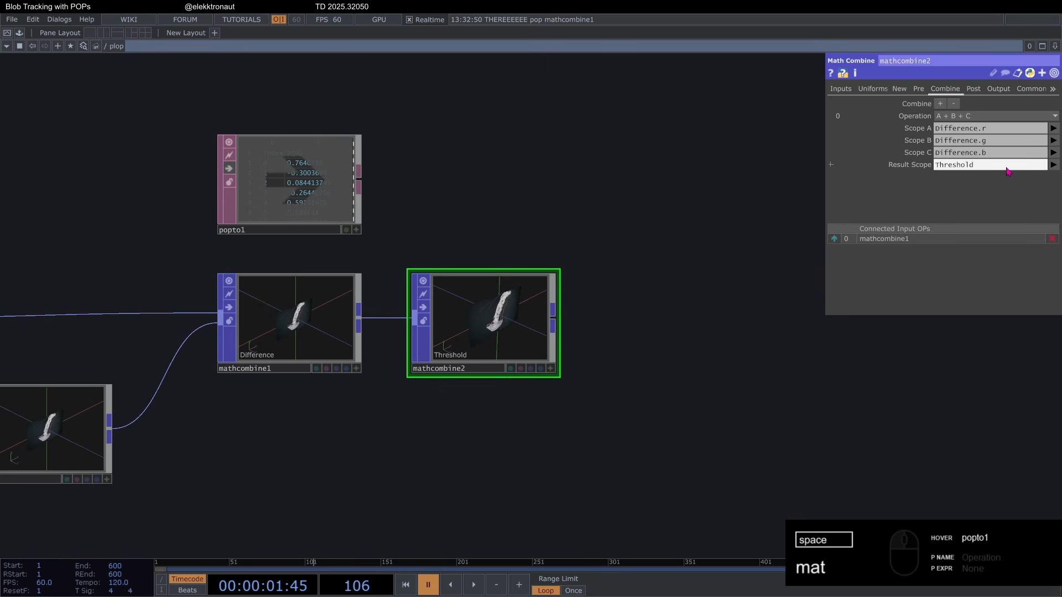
Move popto1 above mathcombine2 and make mathcombine2 its source POP
drag(247, 180, 441, 180)
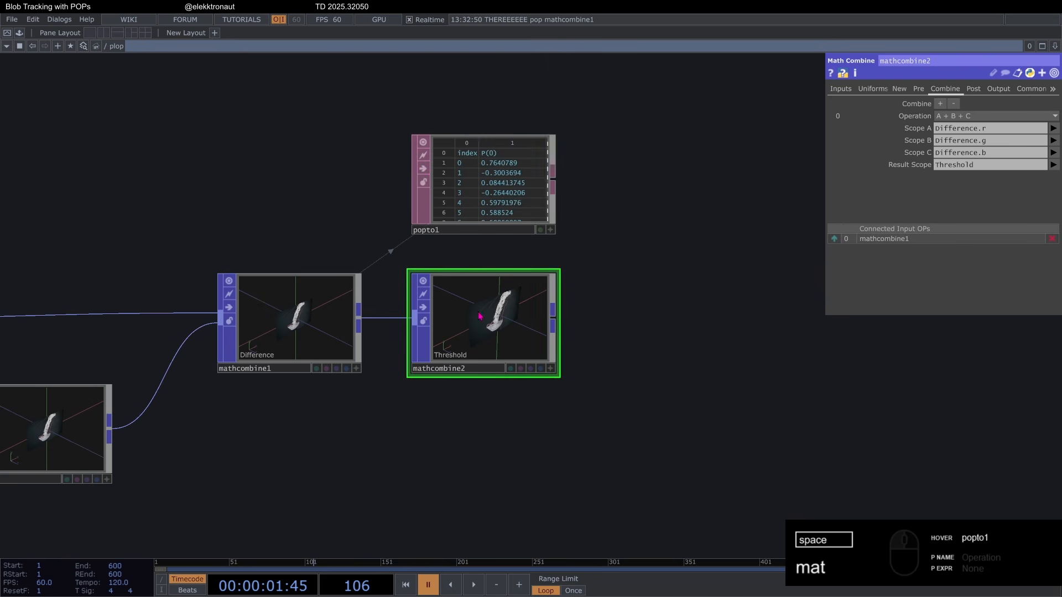
drag(479, 315, 484, 167)
Run the timeline briefly, examine the Difference and Threshold values in popto1's table, and switch off popto1's viewer
scroll(480, 148, up, 6)
key(space)
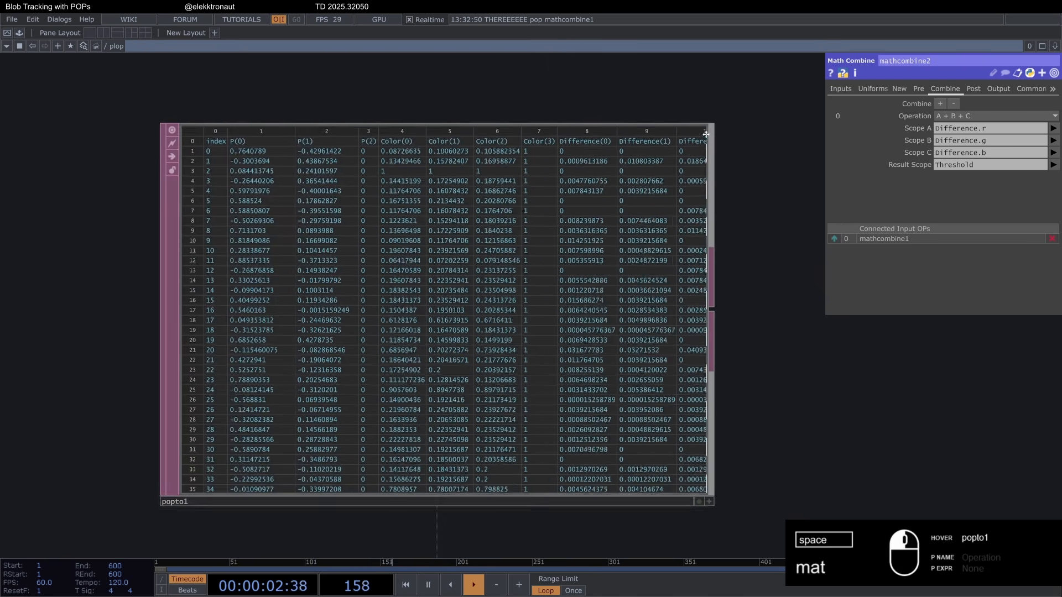
key(space)
scroll(669, 131, up, 3)
drag(741, 307, 703, 212)
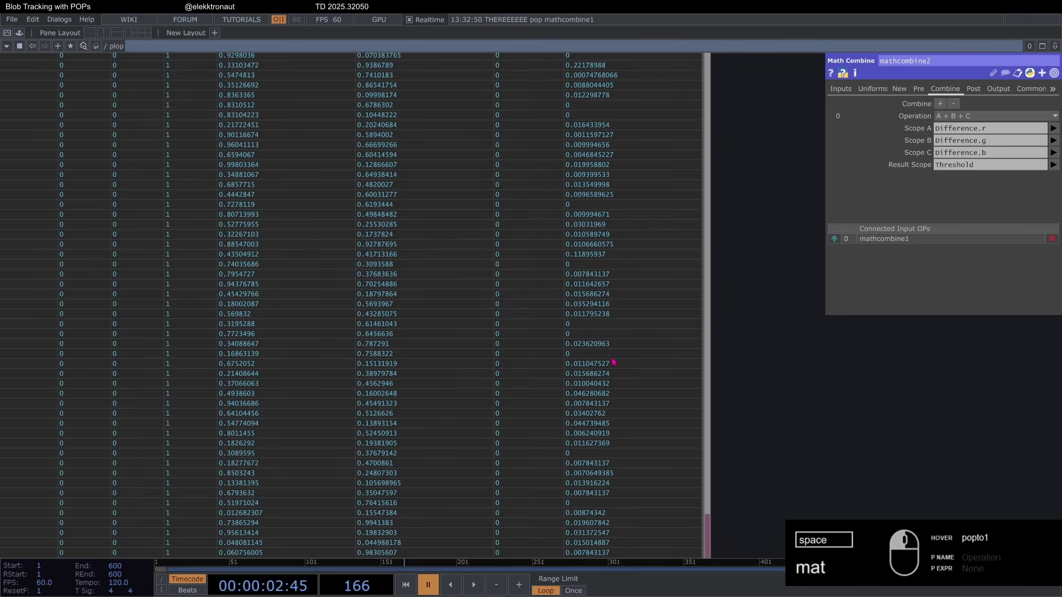
scroll(603, 291, down, 2)
drag(612, 468, 609, 334)
drag(766, 295, 754, 178)
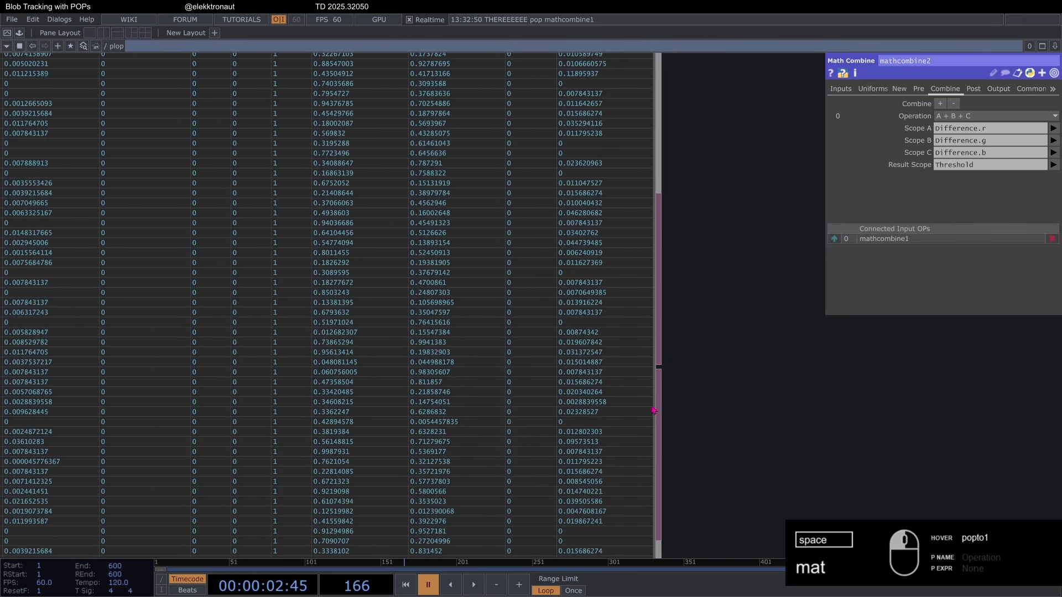
drag(710, 400, 728, 341)
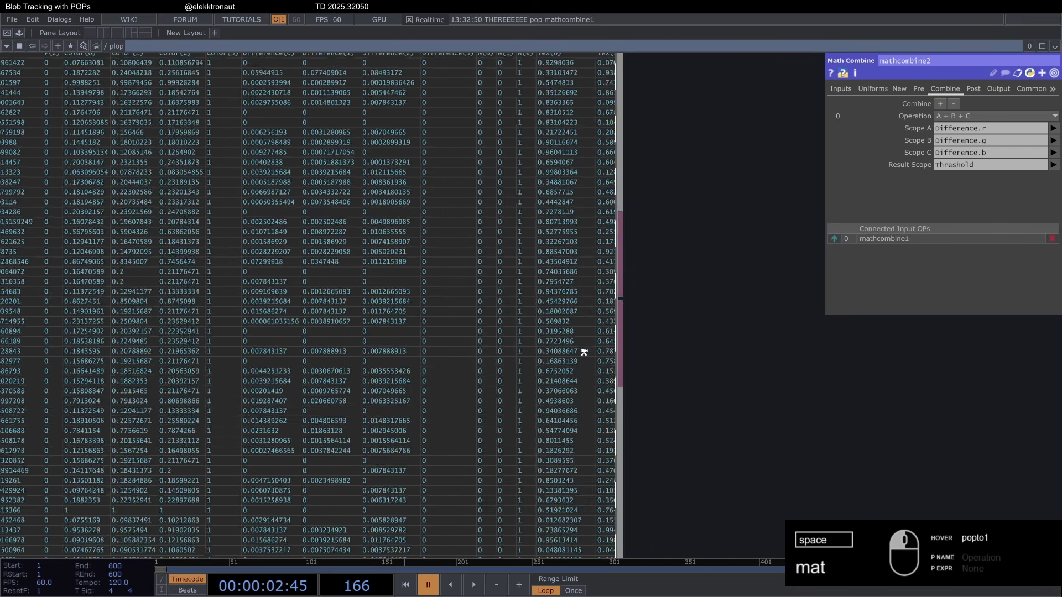
scroll(581, 354, down, 5)
click(481, 311)
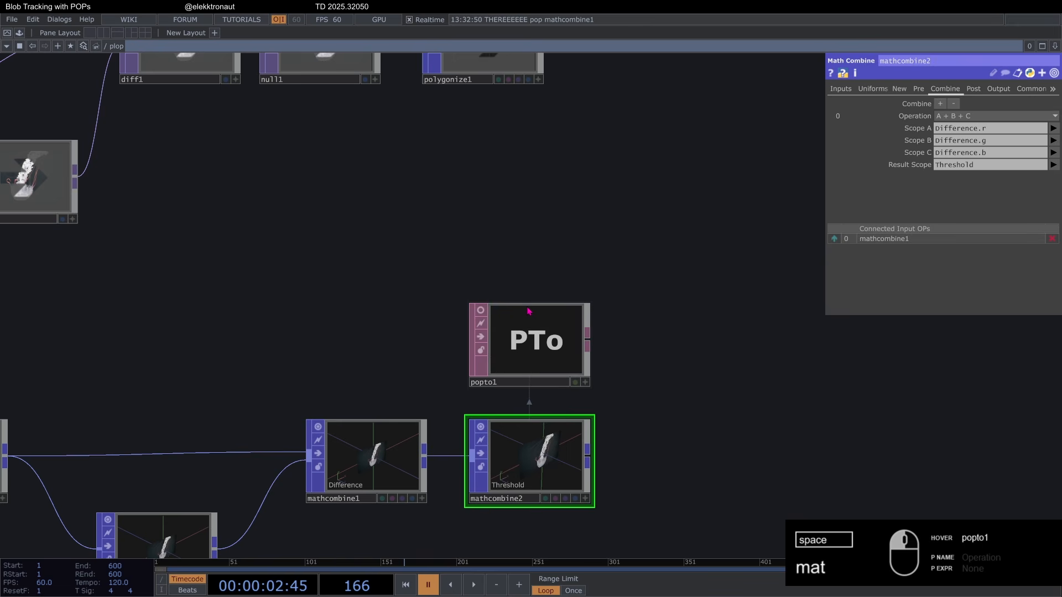
Add a Delete POP after mathcombine2, connected to its output
scroll(498, 216, down, 3)
drag(395, 230, 441, 210)
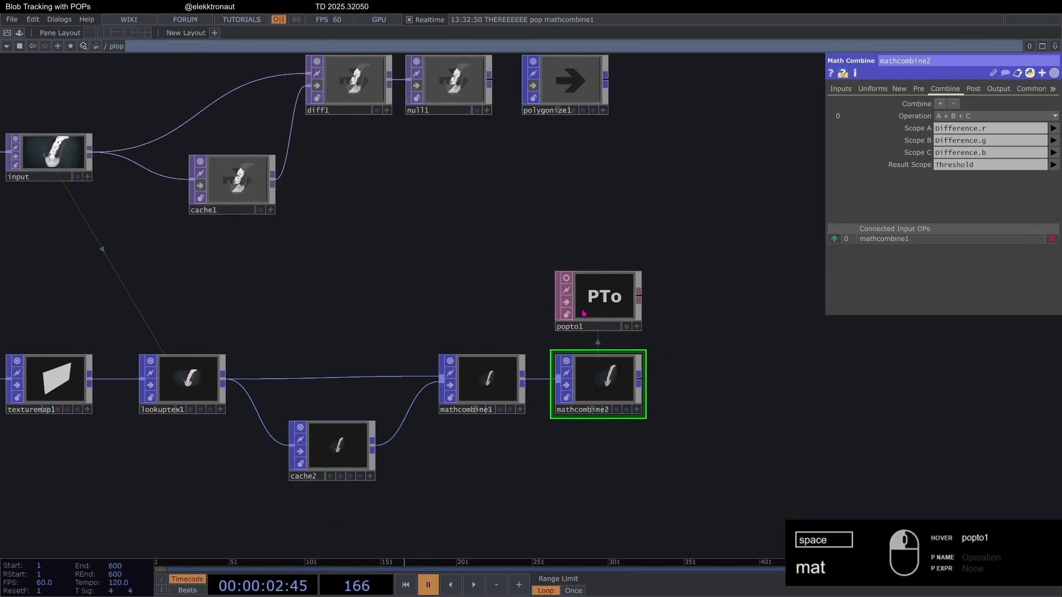
drag(602, 222, 444, 181)
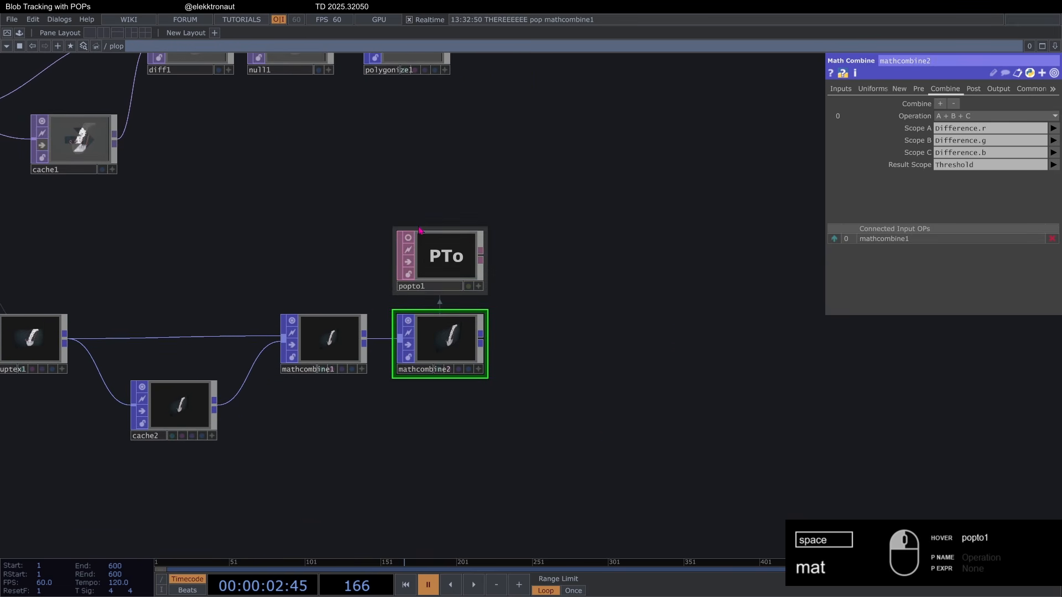
click(483, 341)
text(de)
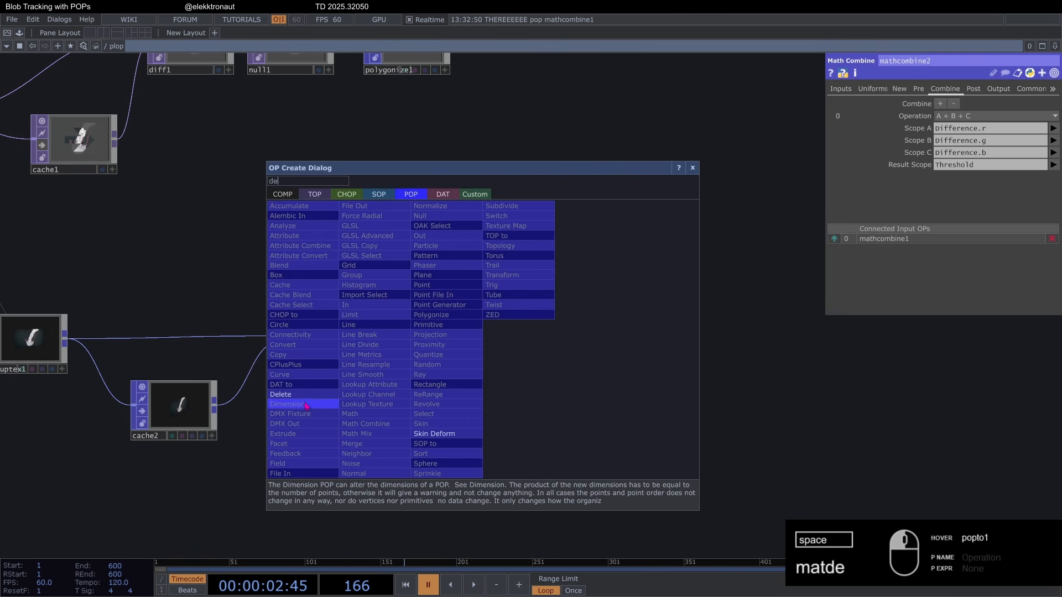
key(Return)
click(553, 344)
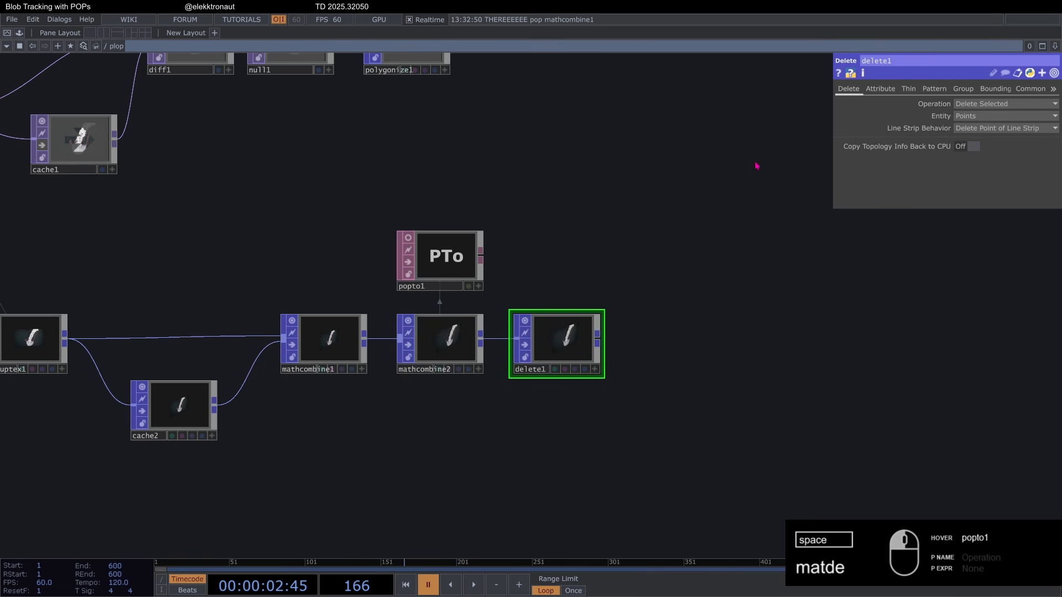
Choose Threshold as the attribute that delete1 uses to select points for deletion
click(885, 90)
scroll(609, 273, up, 5)
click(1054, 129)
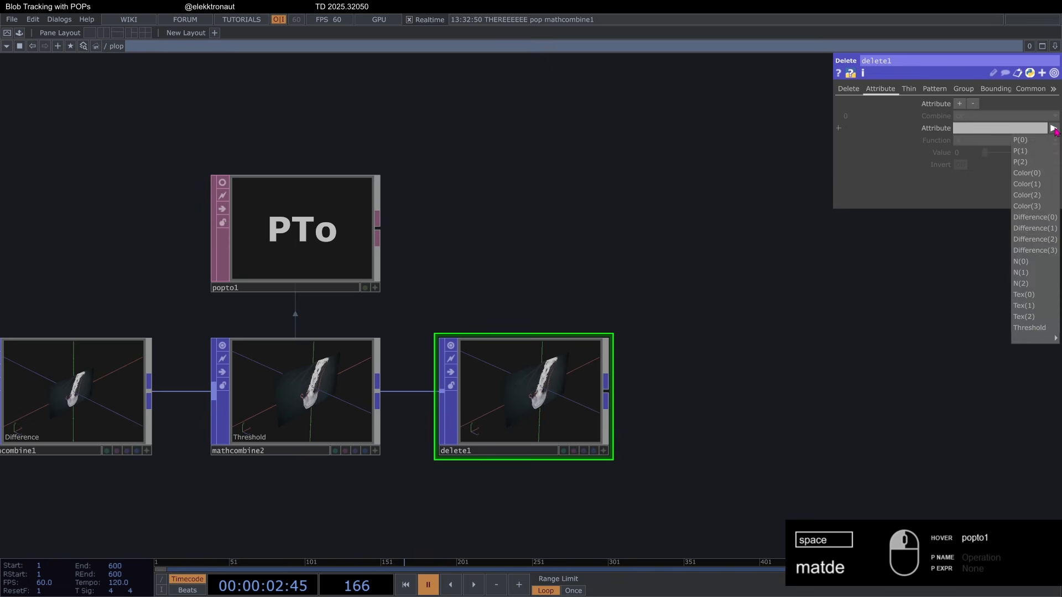
click(1021, 331)
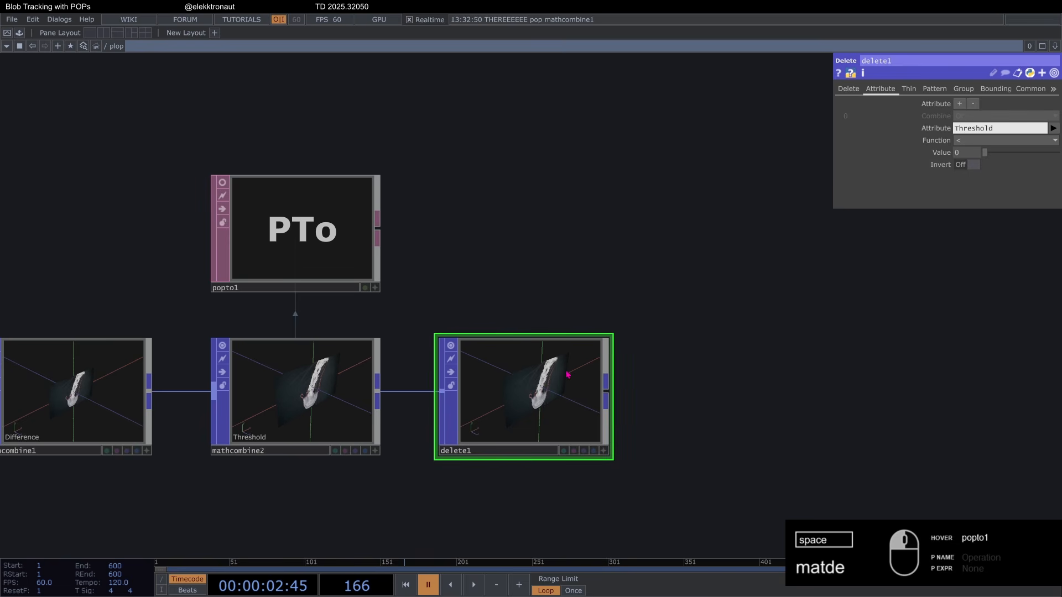
Set delete1's Threshold comparison value to about 0.519 while the timeline plays
scroll(568, 372, up, 4)
scroll(544, 330, up, 2)
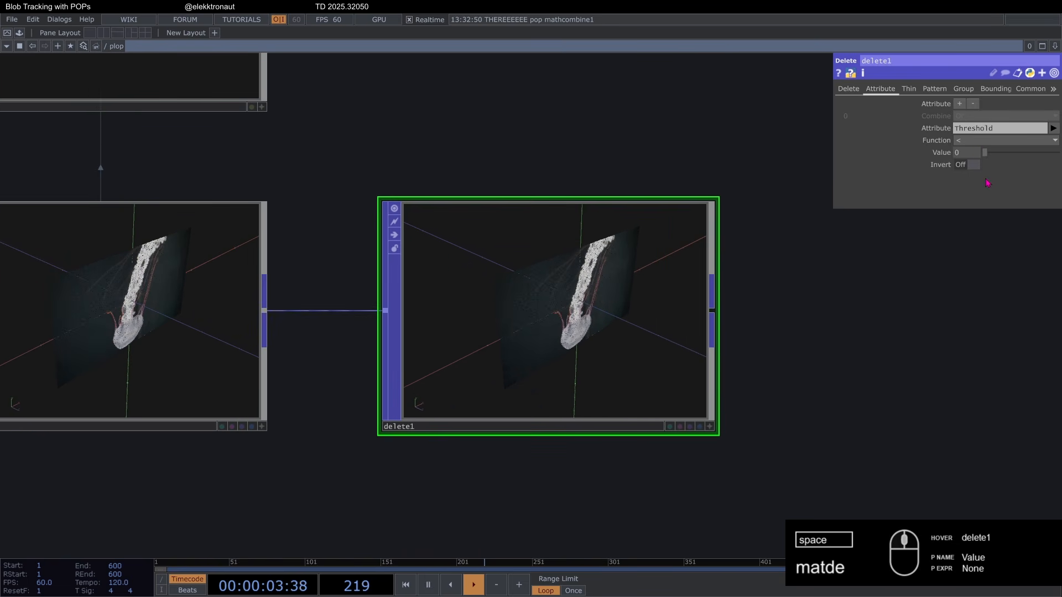
drag(985, 153, 1023, 161)
scroll(818, 320, up, 4)
drag(818, 318, 821, 304)
scroll(822, 307, down, 3)
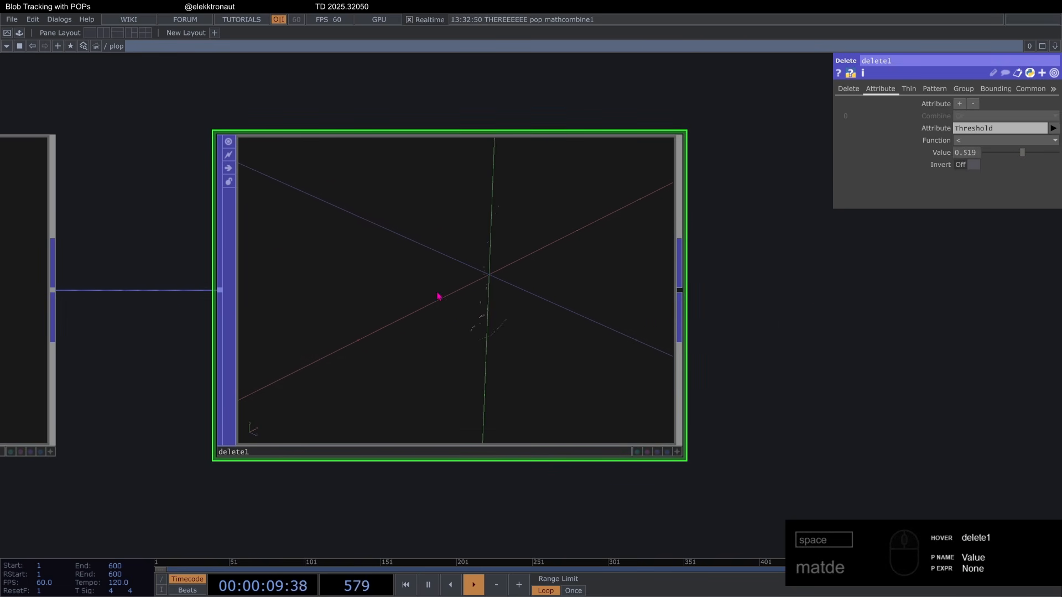
Examine the points left in delete1's viewer up close while pausing and resuming the timeline
scroll(443, 293, up, 5)
scroll(477, 317, down, 5)
mouse_move(482, 314)
middle_down()
mouse_move(503, 296)
mouse_move(568, 294)
mouse_move(473, 315)
middle_up()
key(space)
key(space)
mouse_move(479, 316)
middle_down()
mouse_move(504, 338)
mouse_move(498, 289)
mouse_move(482, 323)
middle_up()
scroll(483, 323, up, 3)
scroll(482, 323, down, 3)
key(space)
middle_click(483, 327)
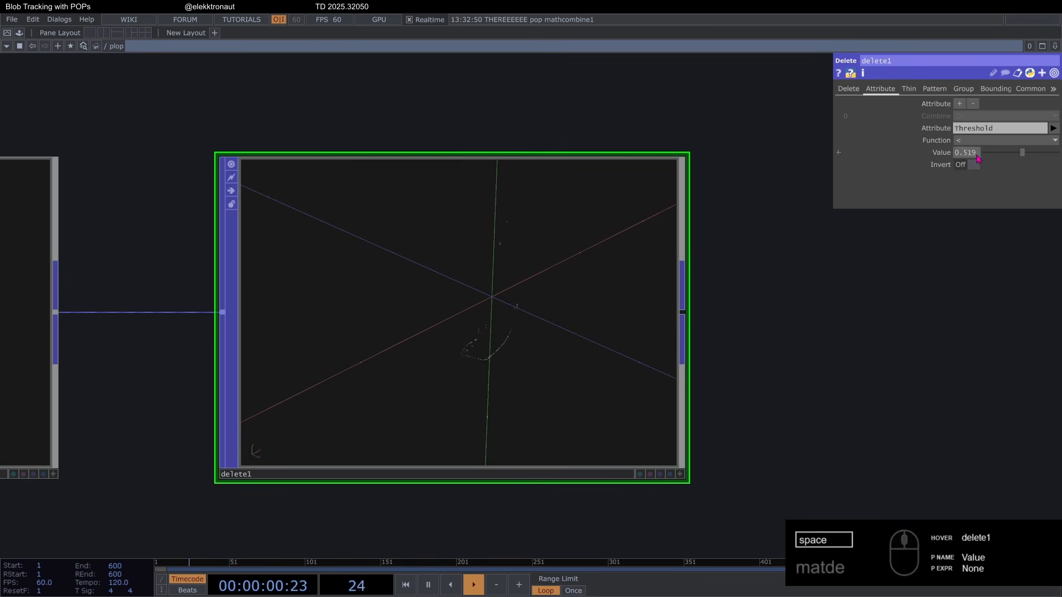
Set delete1's Threshold comparison value to 0.7
click(962, 157)
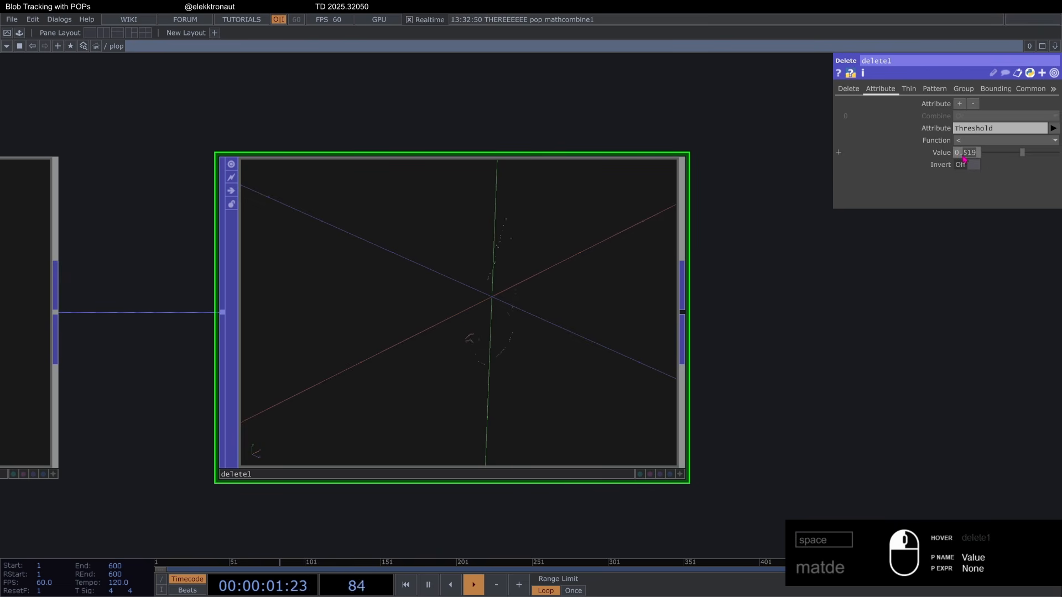
text(0.7)
key(Return)
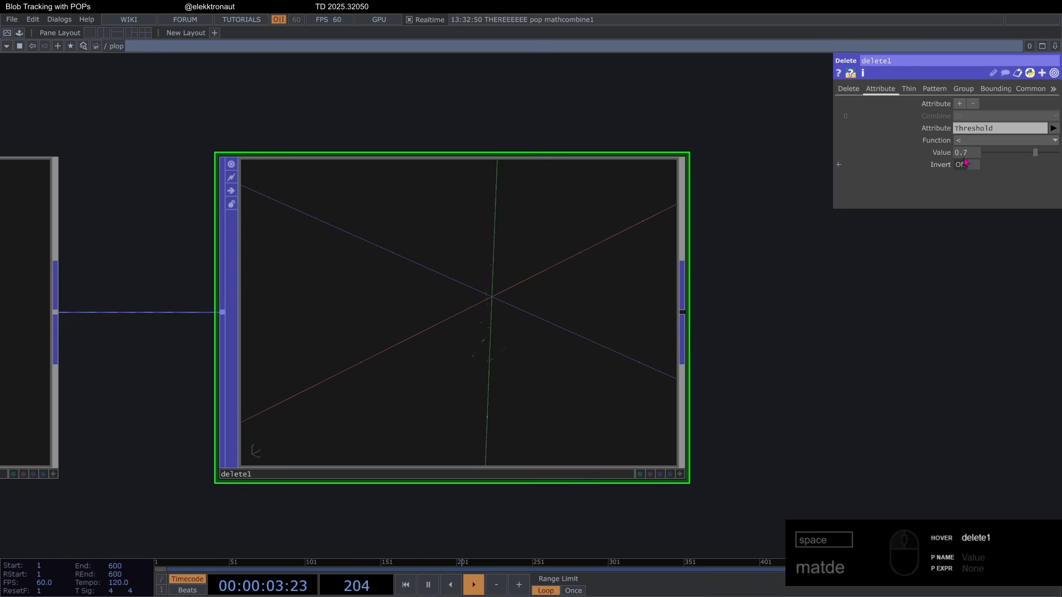
Colour the delete1 node red to mark it in the network
scroll(456, 290, down, 3)
key(c)
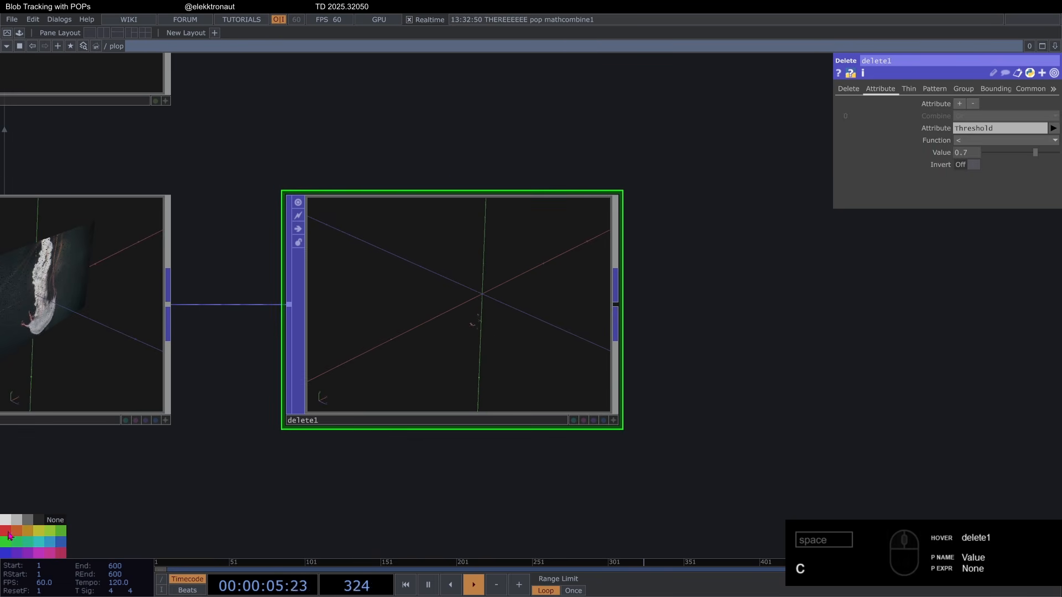
click(9, 535)
key(c)
Examine the remaining moving points in delete1's viewer during playback, and pause the timeline
scroll(443, 273, up, 3)
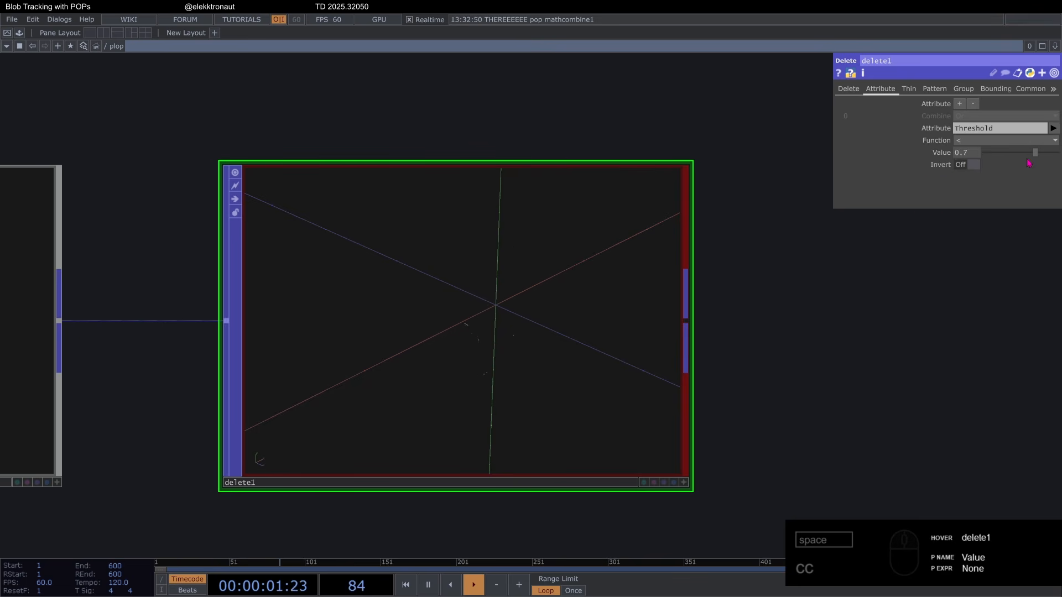
scroll(479, 344, up, 3)
scroll(476, 325, down, 6)
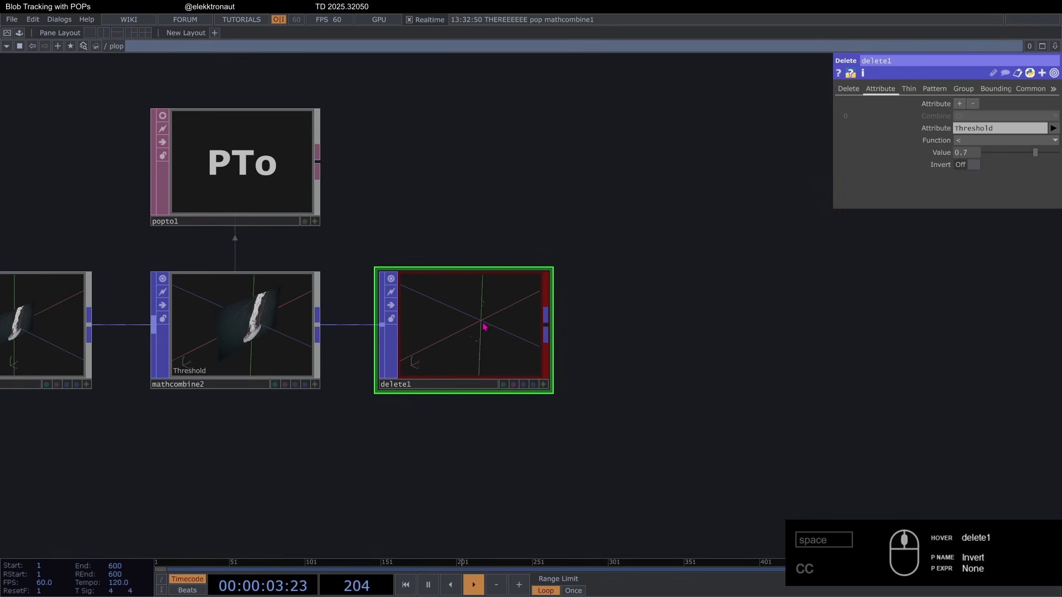
scroll(483, 327, up, 5)
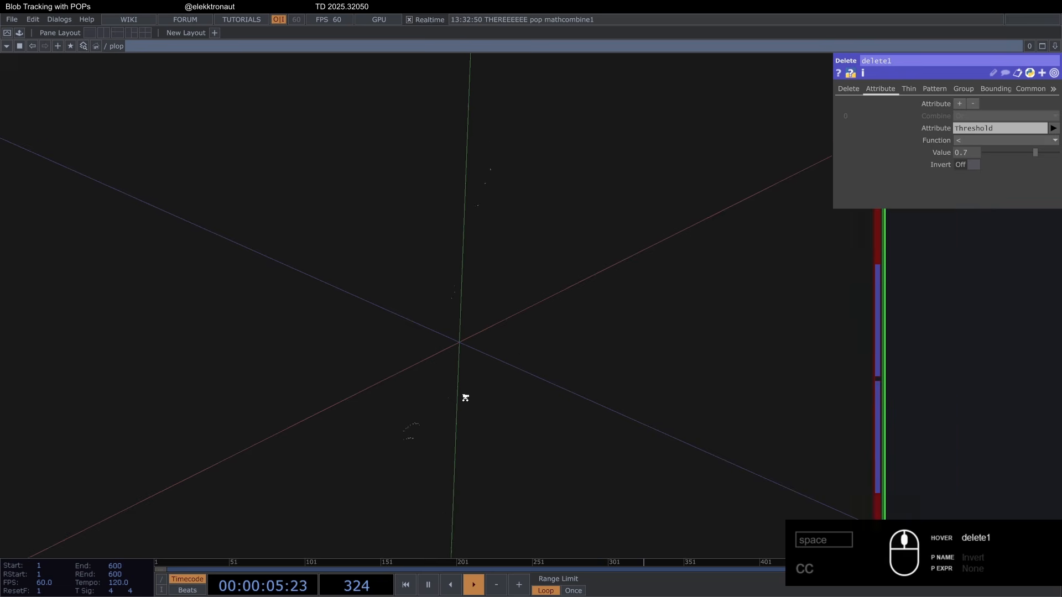
scroll(512, 384, down, 6)
key(space)
Turn polygonize1's bypass off and back on to compare its outline with the points remaining in delete1
scroll(490, 316, down, 2)
drag(486, 321, 496, 366)
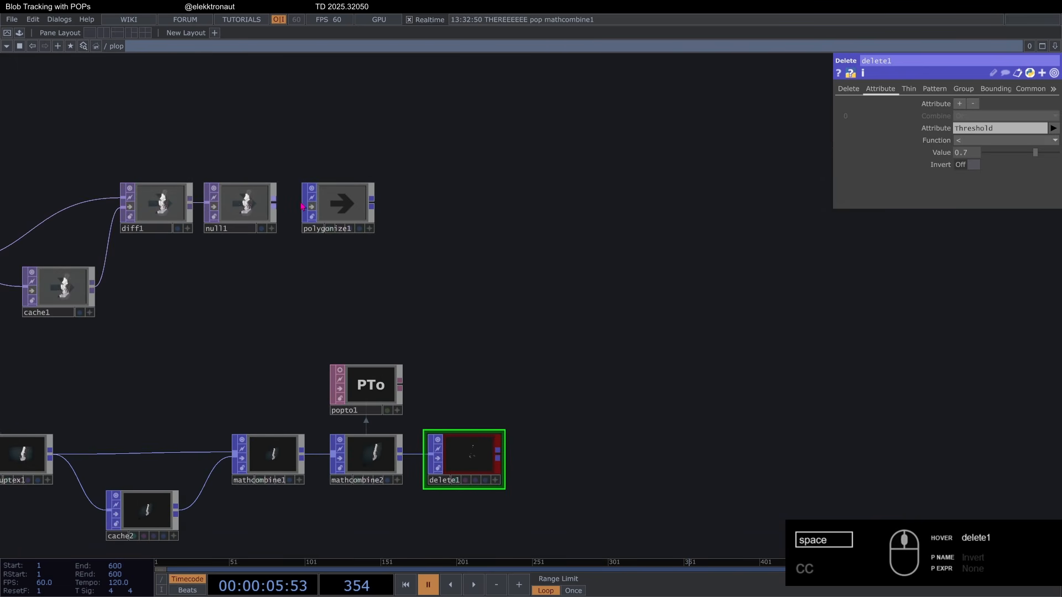
scroll(325, 215, up, 3)
click(309, 206)
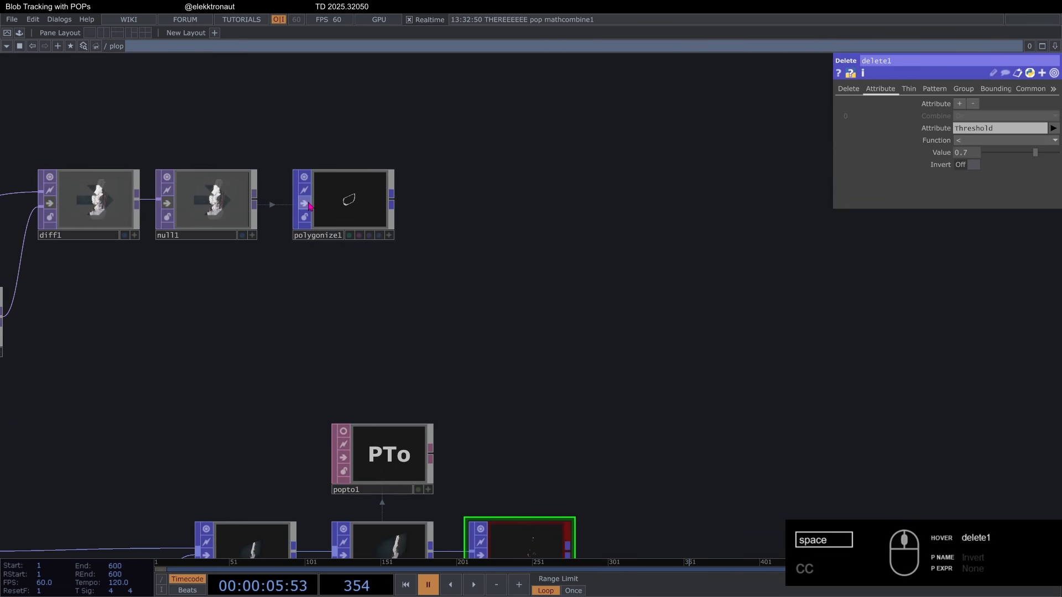
click(308, 205)
scroll(381, 198, down, 3)
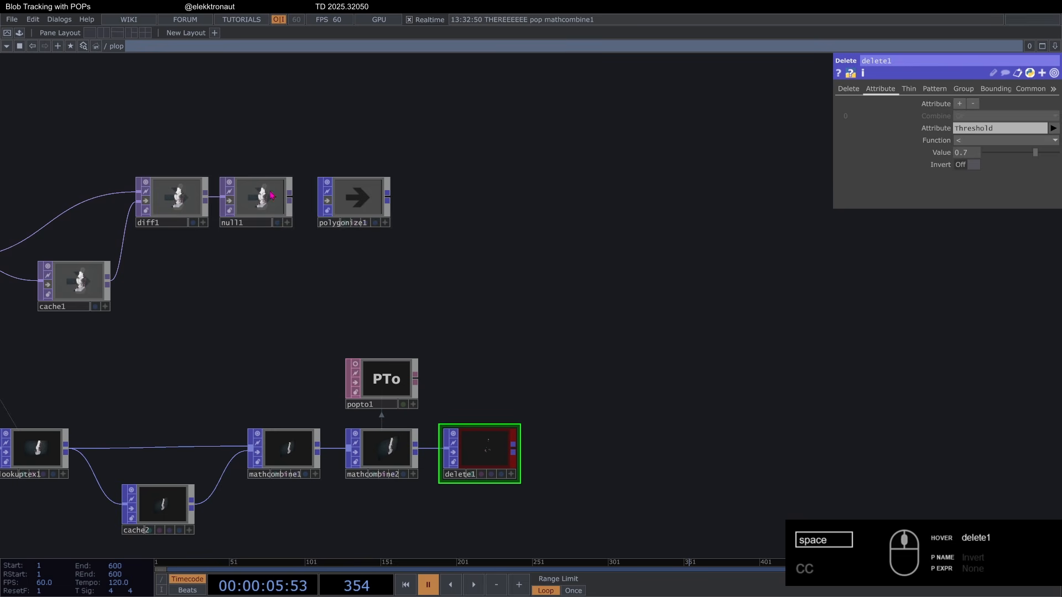
drag(522, 331, 514, 268)
scroll(481, 370, up, 8)
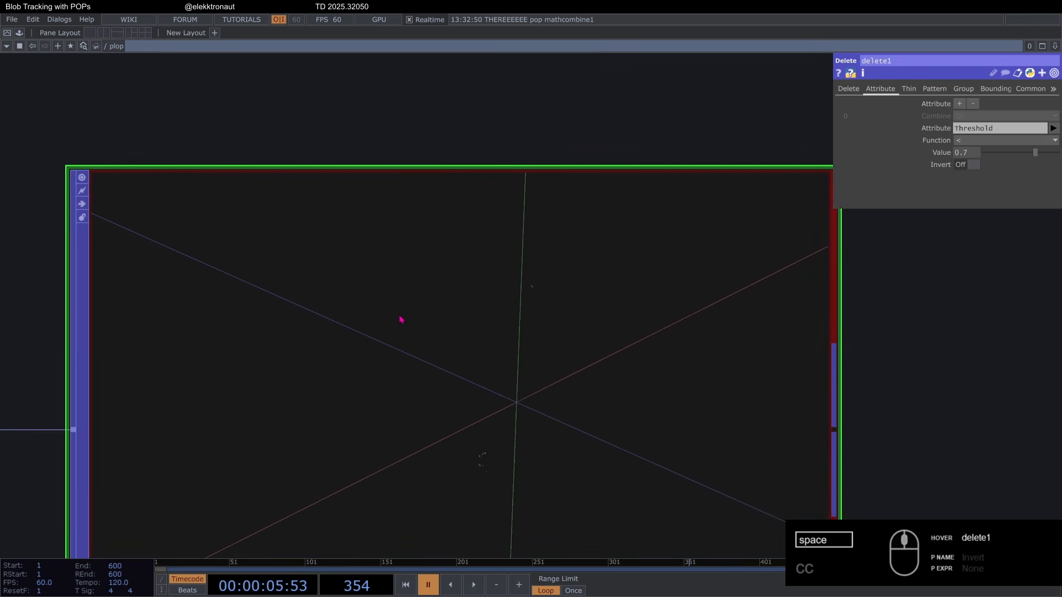
Add a Geometry COMP fed by delete1's output, placed well to the right of delete1
scroll(401, 315, down, 6)
drag(367, 427, 385, 417)
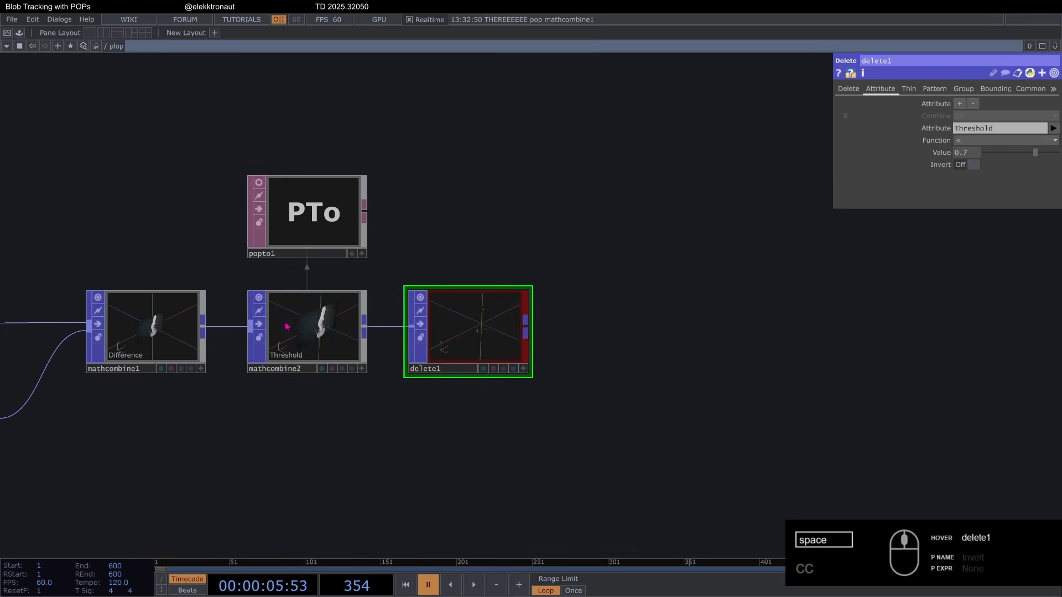
drag(251, 383, 315, 376)
scroll(203, 327, up, 3)
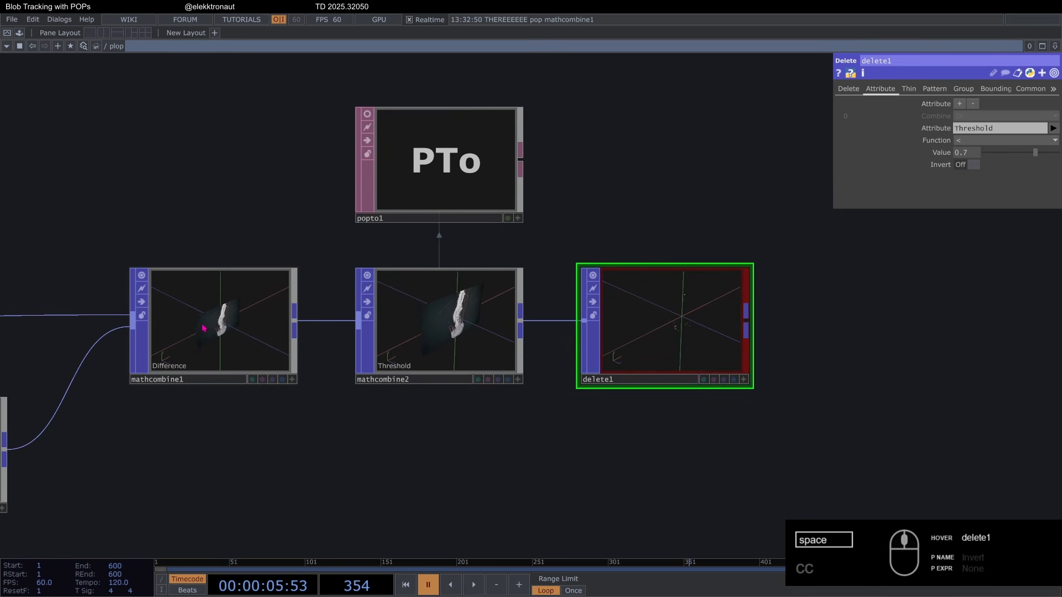
scroll(370, 341, down, 5)
drag(529, 281, 418, 277)
scroll(417, 277, down, 3)
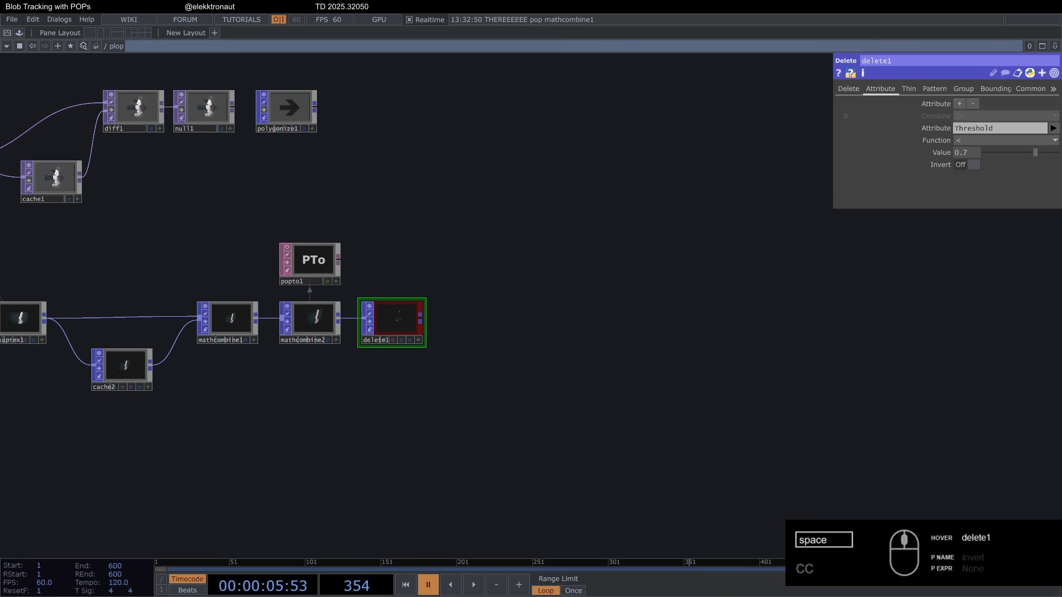
key(Tab)
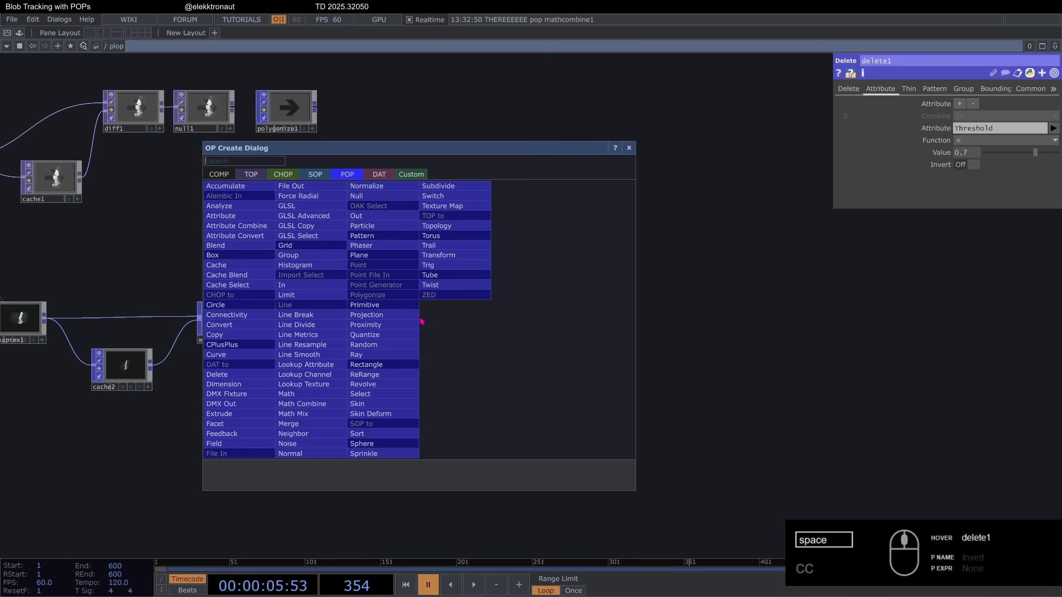
text(ge)
click(220, 175)
click(224, 275)
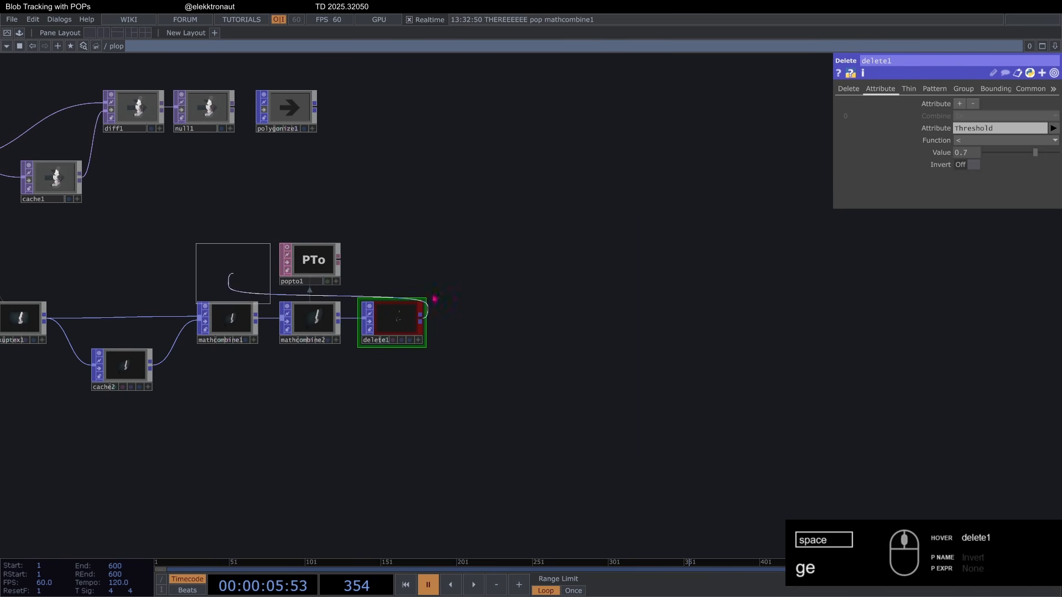
click(695, 273)
drag(657, 205, 542, 210)
Add a Camera COMP above geo1 and set its projection to Orthographic
key(Tab)
text(ca)
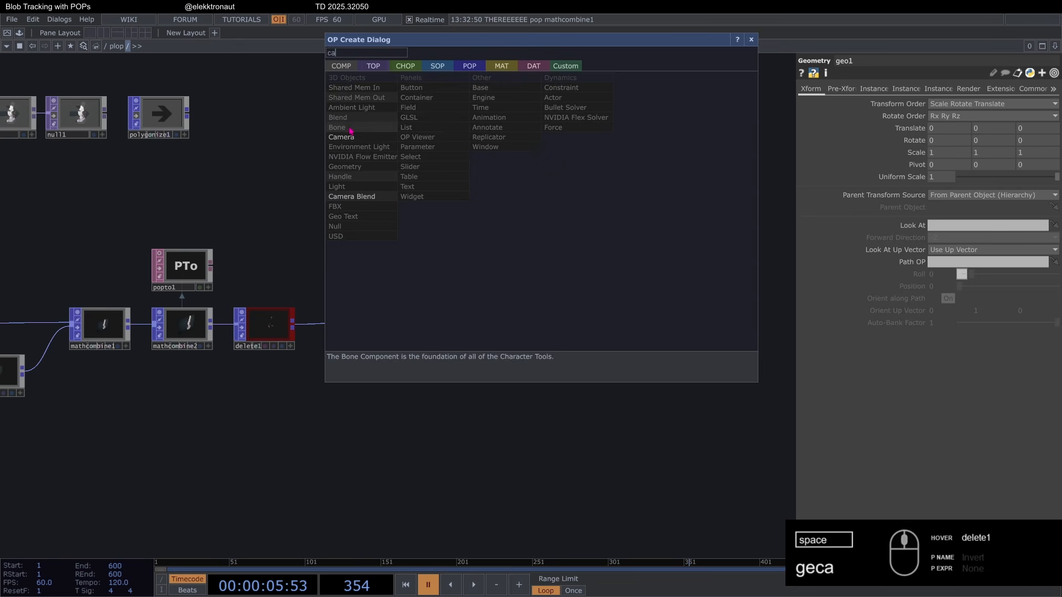
click(348, 138)
click(590, 209)
scroll(591, 210, up, 4)
drag(591, 211, 572, 210)
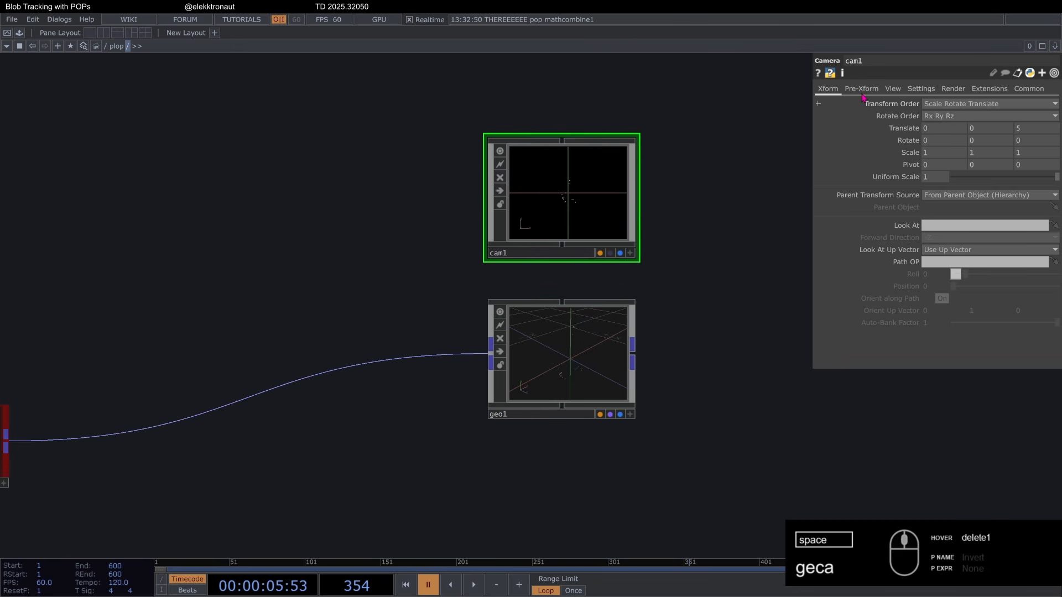
click(893, 89)
click(947, 105)
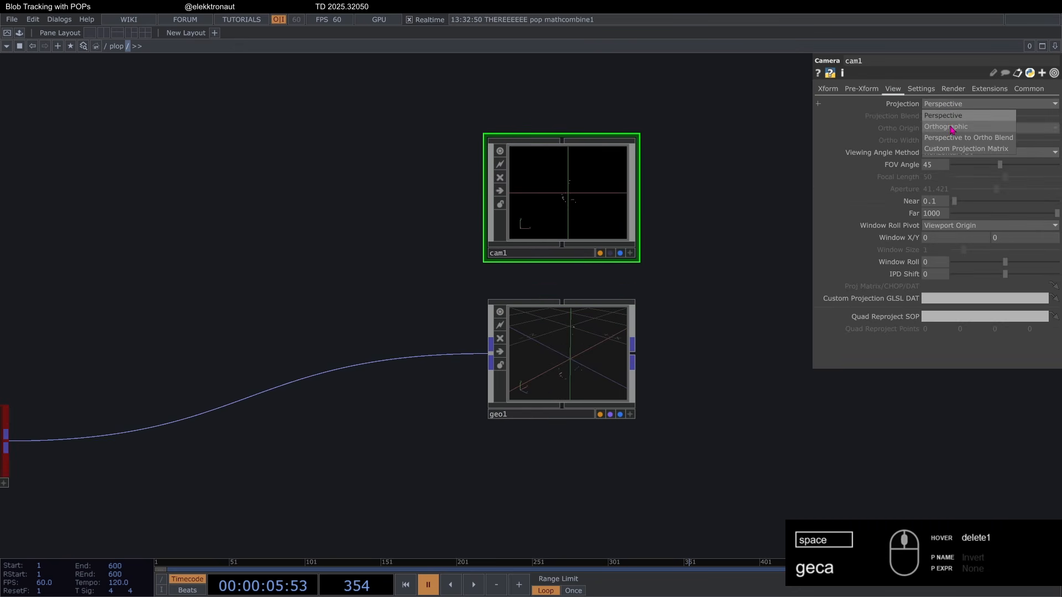
click(945, 128)
Copy pointgen1's horizontal Size parameter, which holds the expression parent().width / parent().height
scroll(721, 307, down, 5)
scroll(476, 318, up, 3)
click(426, 329)
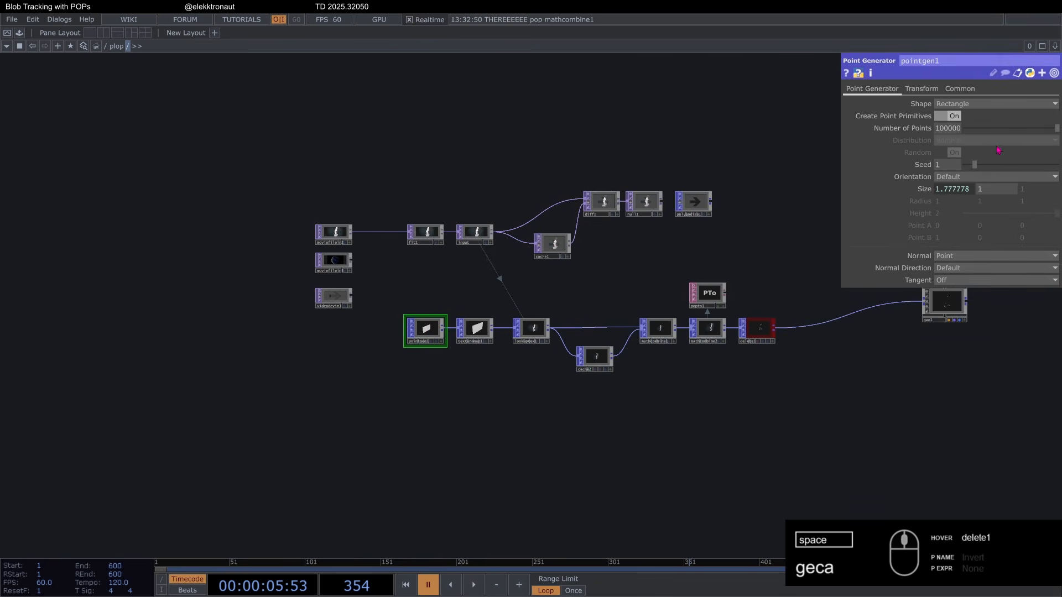
click(924, 189)
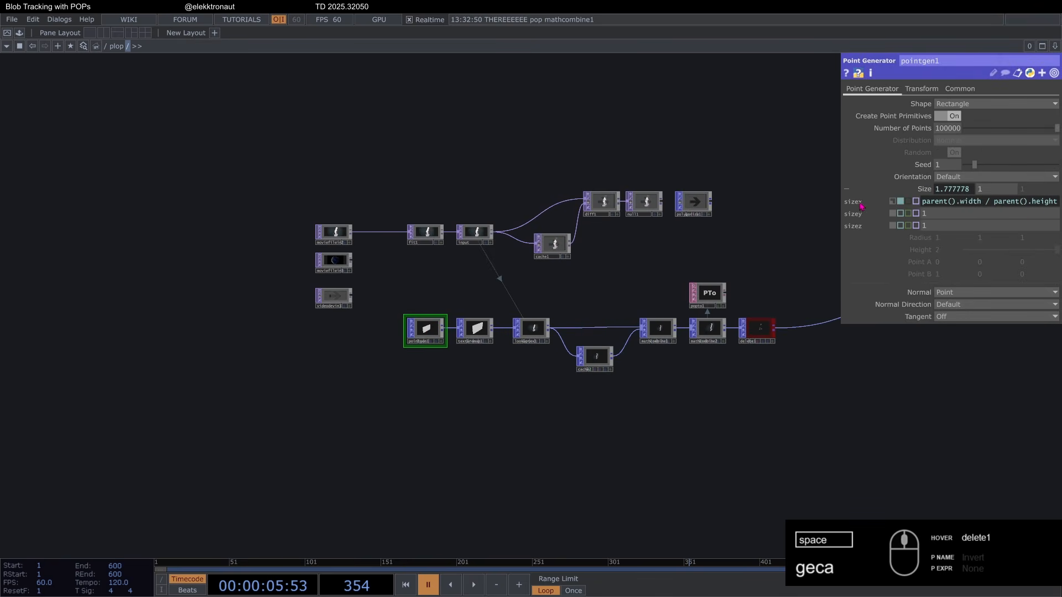
click(922, 191)
scroll(549, 264, up, 2)
Paste the copied expression parent().width / parent().height into cam1's Ortho Width
drag(549, 264, 115, 316)
scroll(609, 302, up, 5)
scroll(667, 293, down, 8)
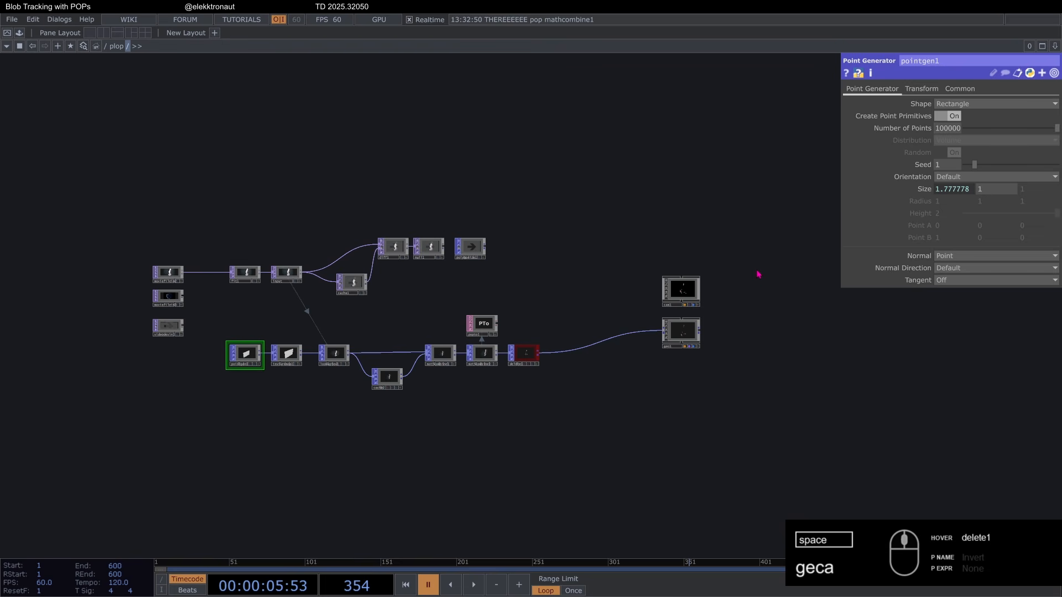
scroll(657, 303, up, 3)
click(664, 360)
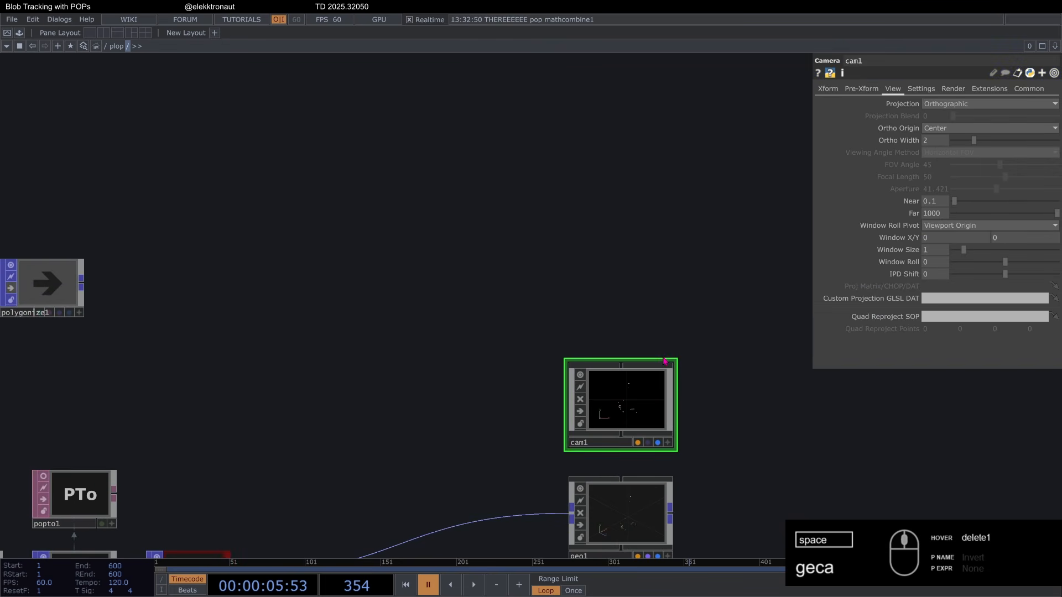
right_click(907, 141)
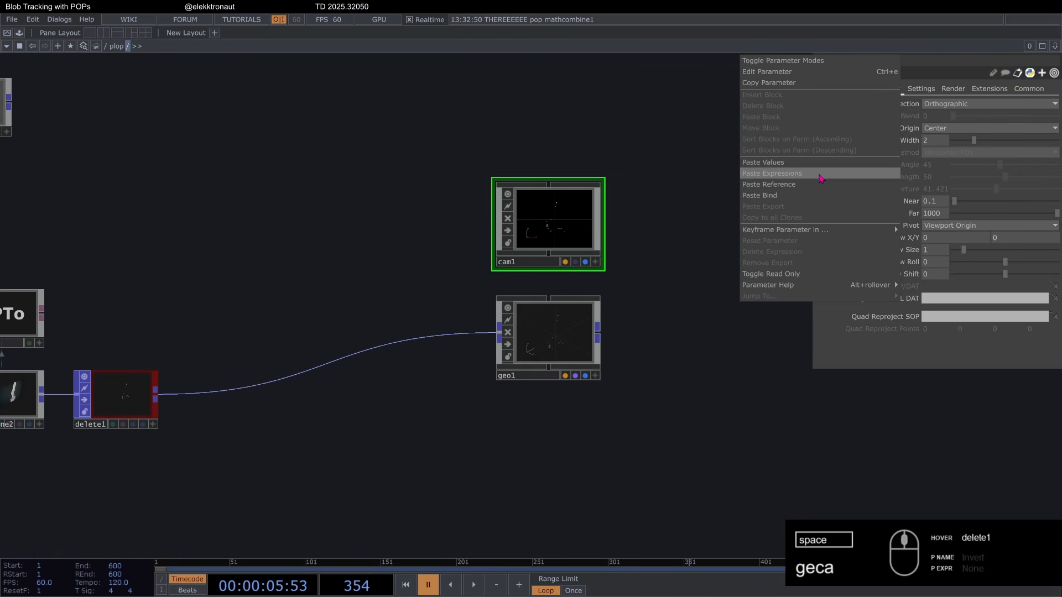
click(846, 179)
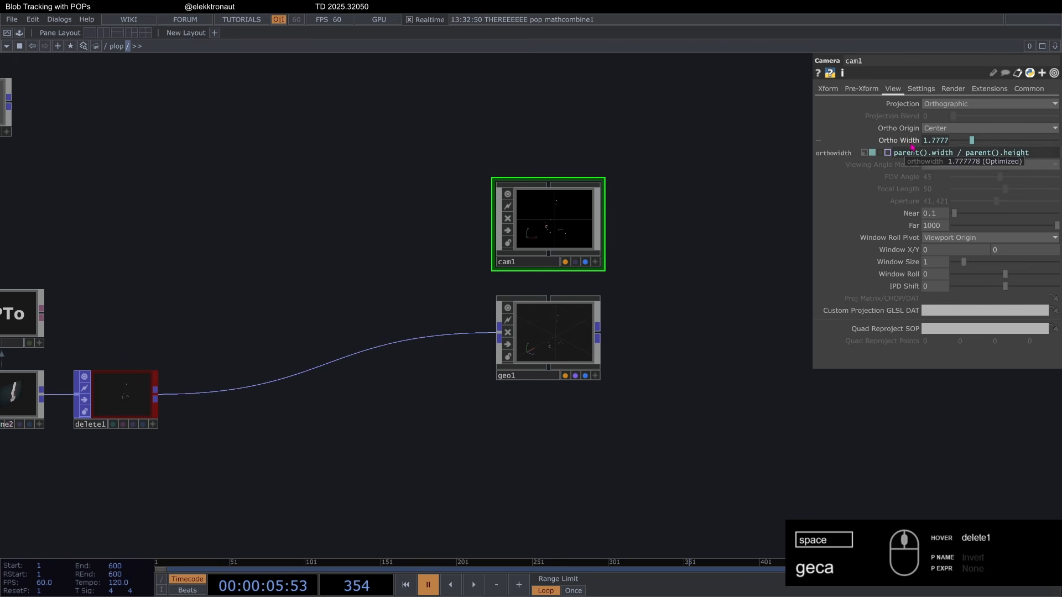
click(911, 141)
Examine the points in cam1's viewer during playback, and pause the timeline
scroll(556, 192, up, 5)
scroll(474, 273, up, 1)
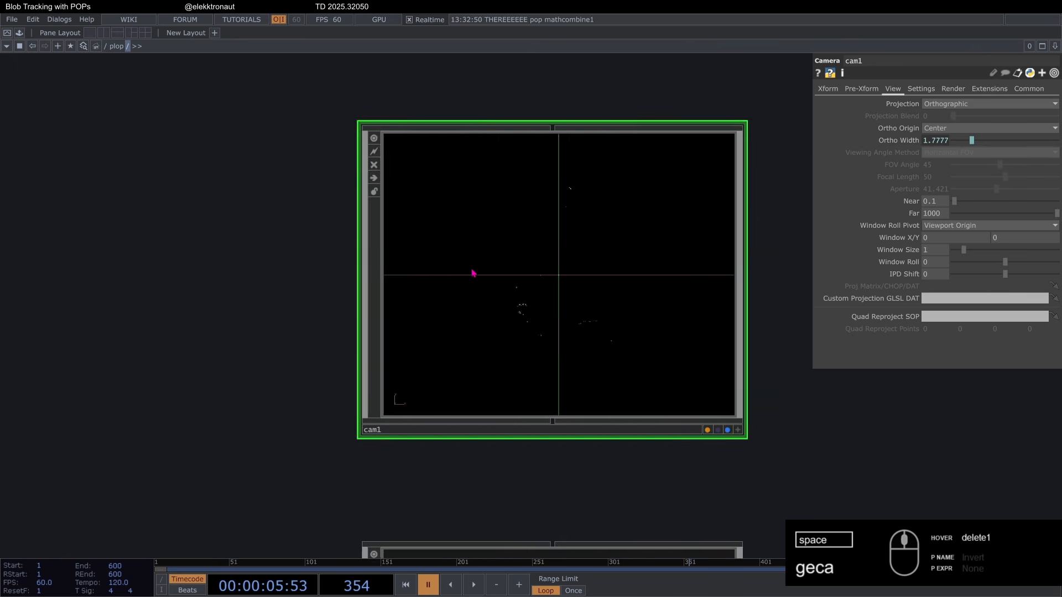
scroll(475, 272, down, 5)
key(space)
scroll(490, 251, up, 5)
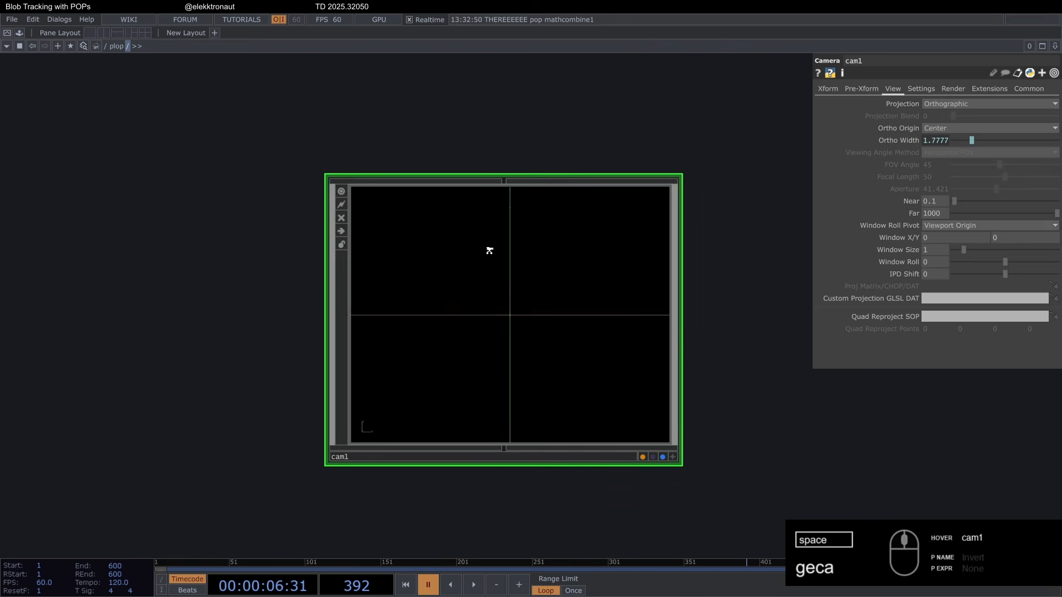
key(space)
scroll(491, 256, down, 10)
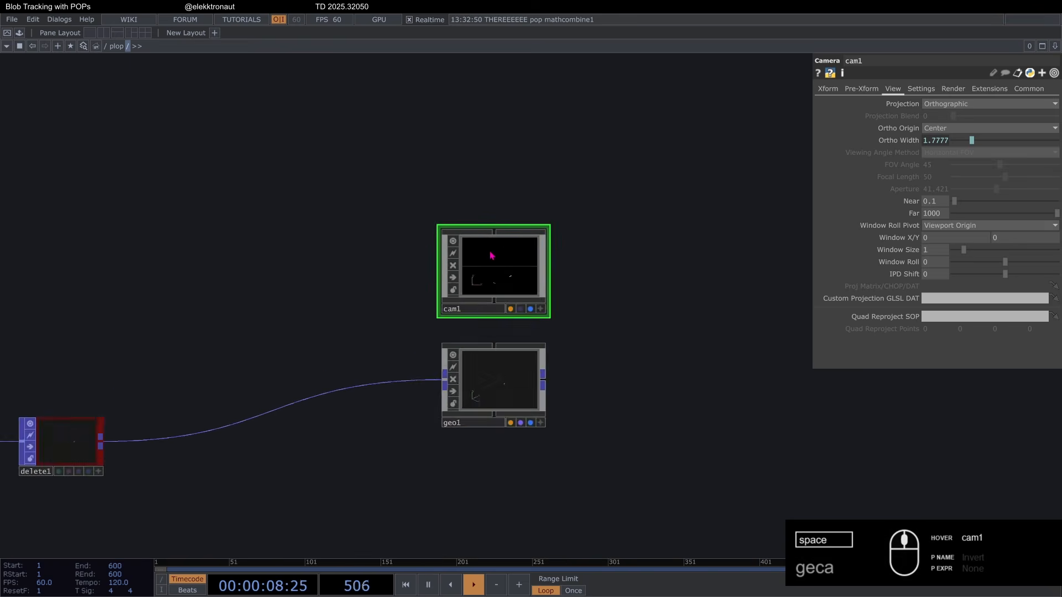
key(space)
scroll(110, 325, up, 3)
scroll(111, 326, up, 2)
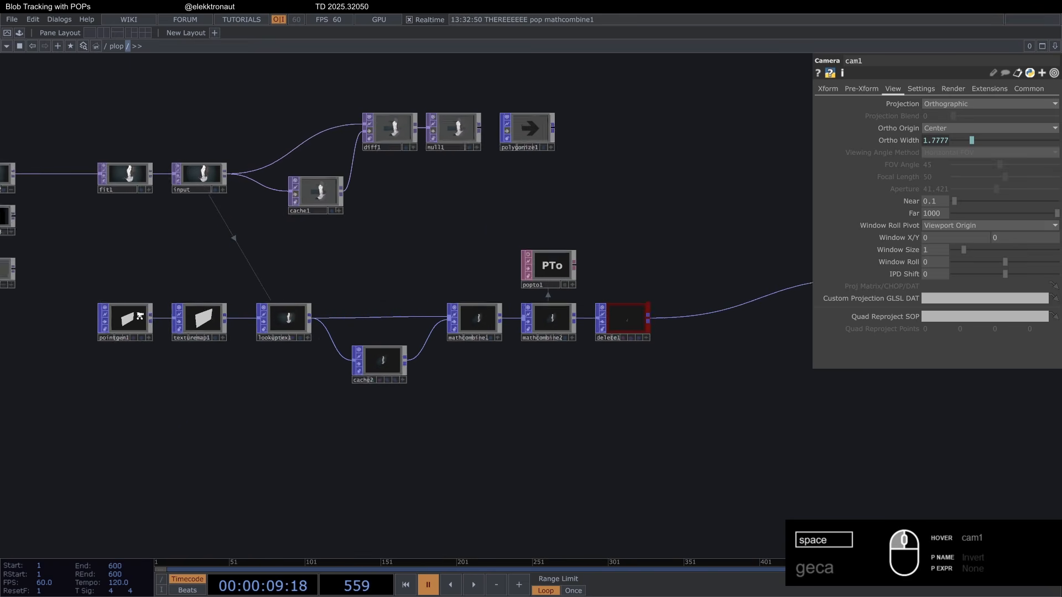
Add a Render TOP beside geo1 to render the geometry through cam1
scroll(141, 315, down, 6)
scroll(474, 310, up, 6)
drag(494, 263, 468, 288)
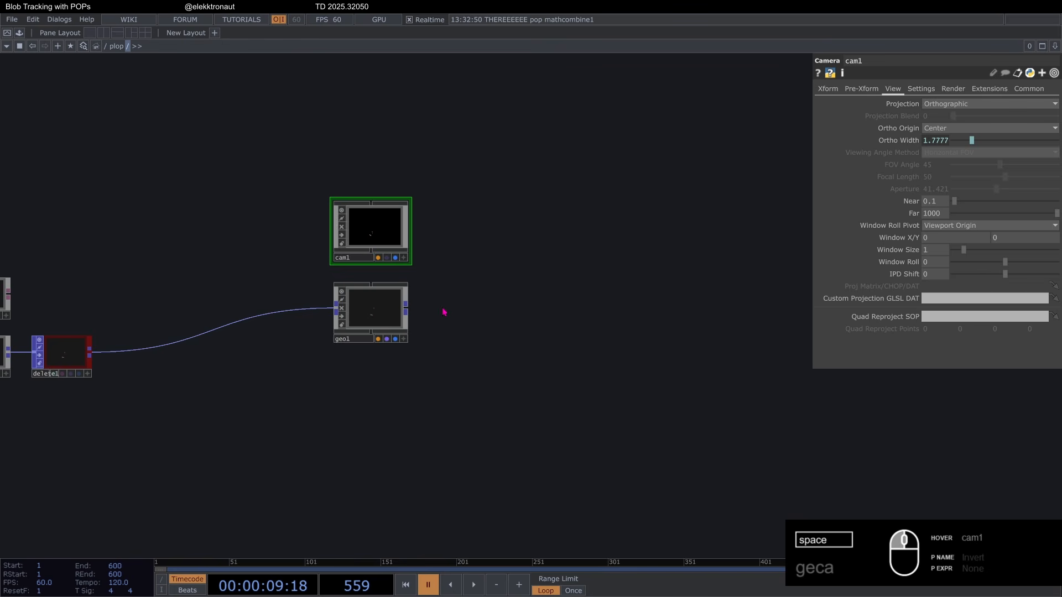
key(Tab)
text(re)
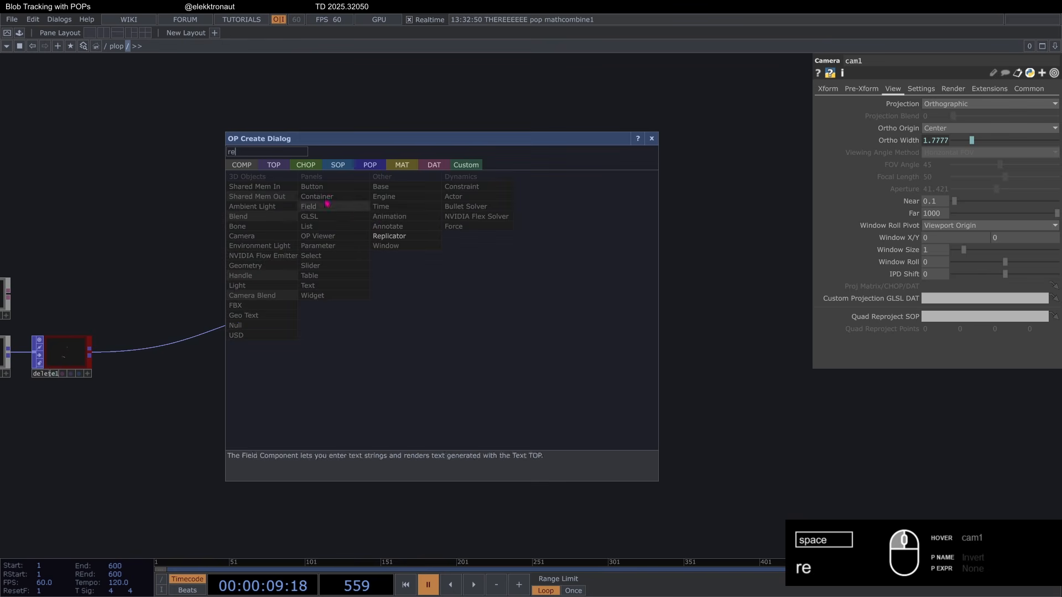
click(281, 167)
click(477, 317)
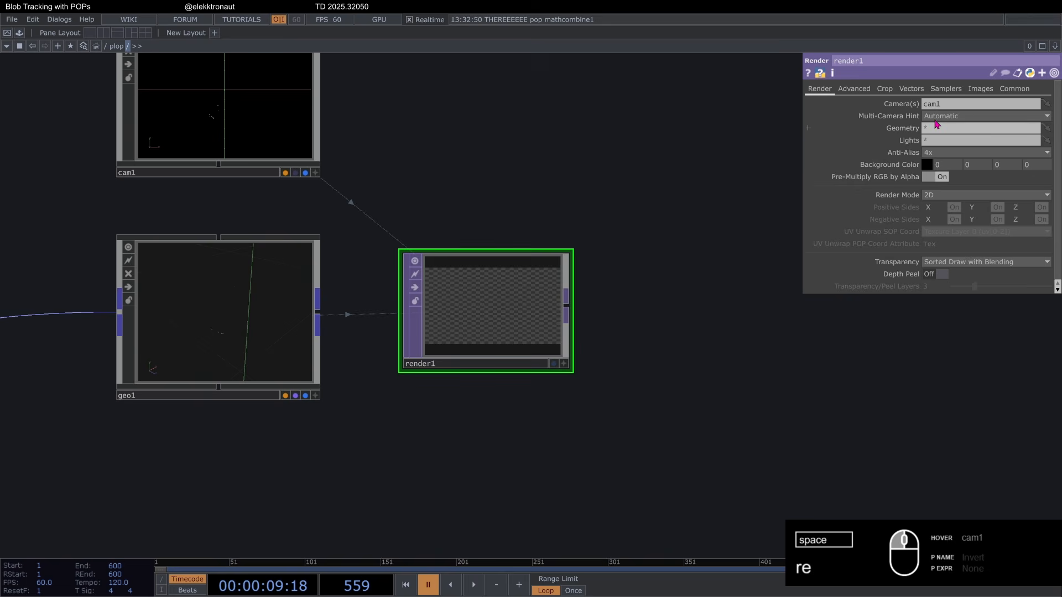
Link render1's resolution to the parent's width and height (1920 x 1080) using parent() expressions, and set its pixel format to 32-bit float (RGBA)
click(1015, 89)
scroll(669, 263, down, 5)
scroll(600, 242, up, 5)
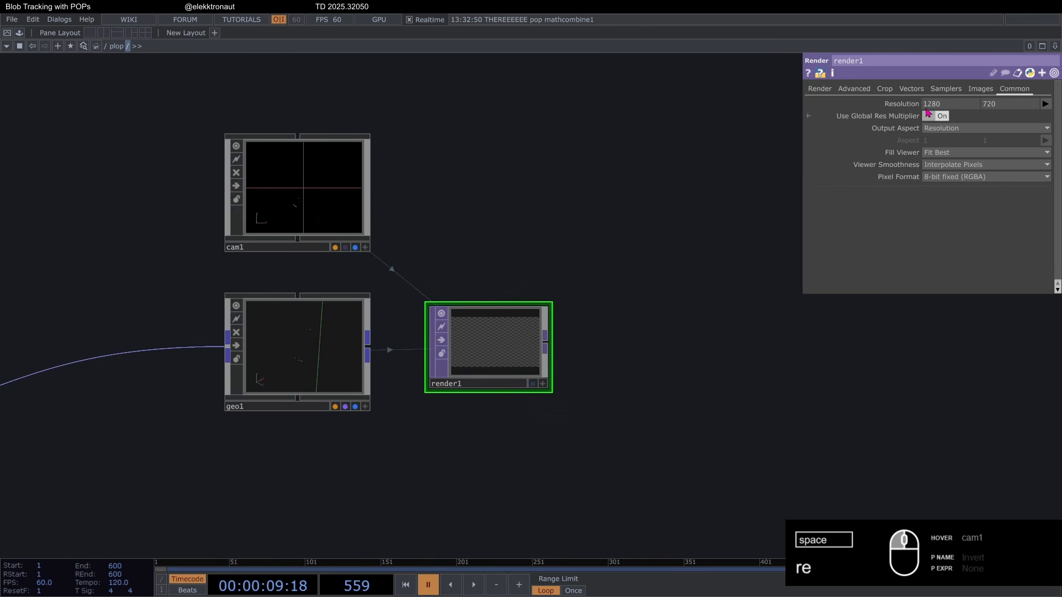
click(1045, 104)
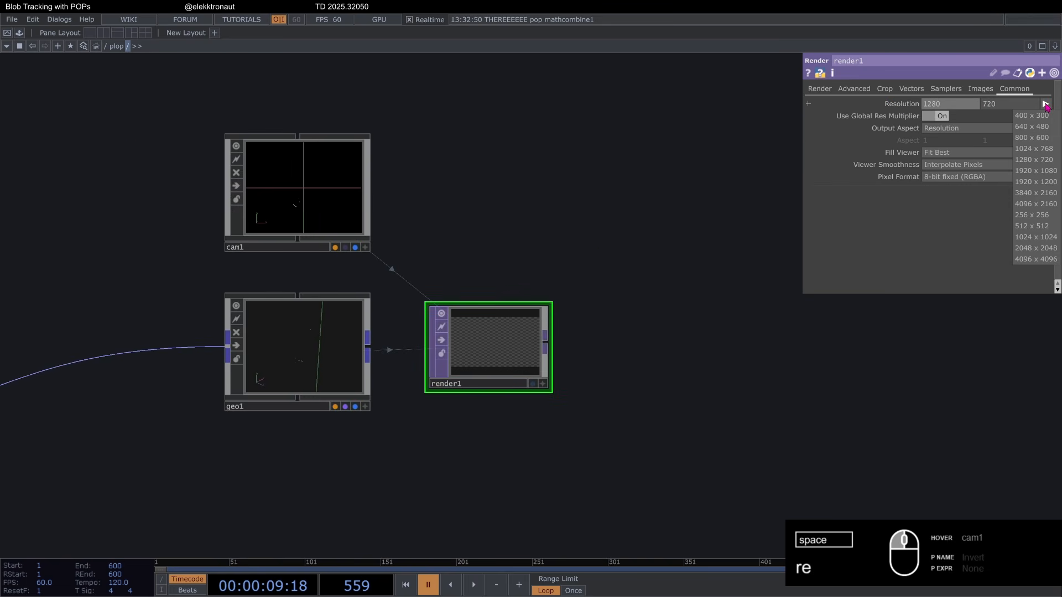
click(901, 103)
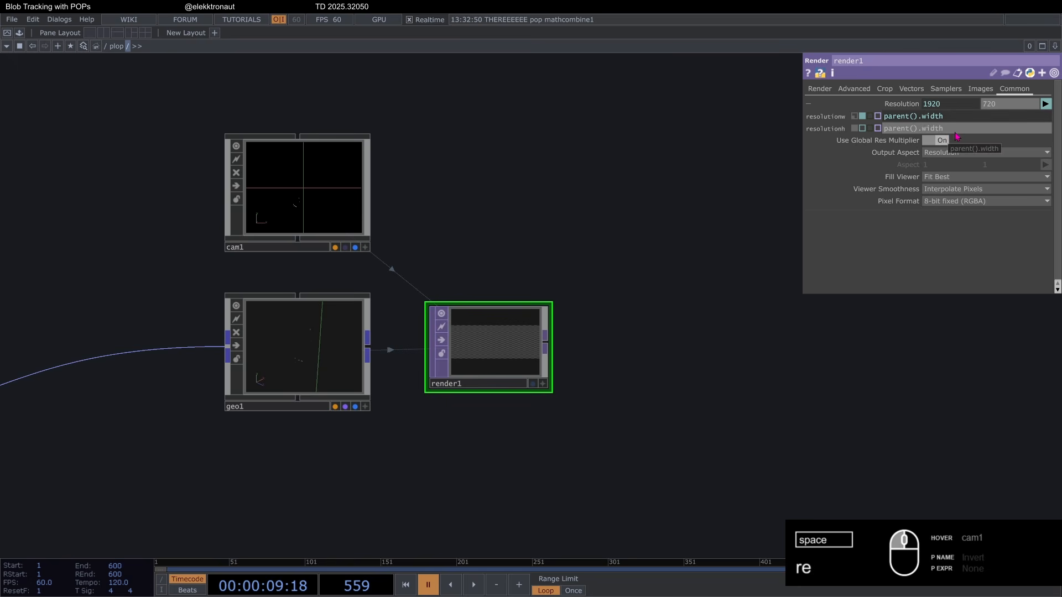
click(911, 108)
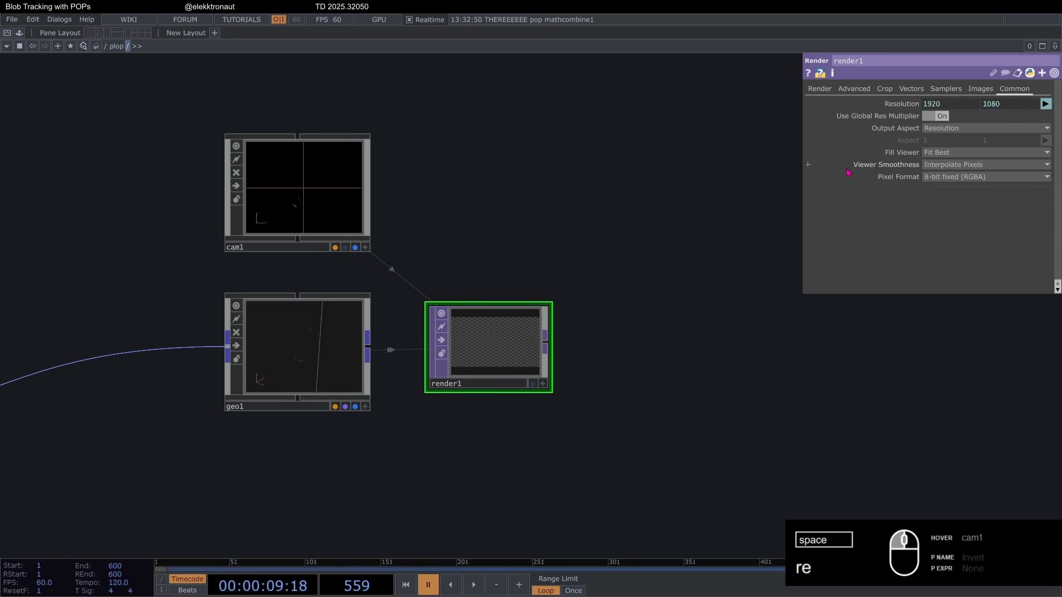
click(968, 177)
click(959, 224)
Turn off the node viewers of cam1 and geo1
scroll(553, 313, down, 3)
click(386, 205)
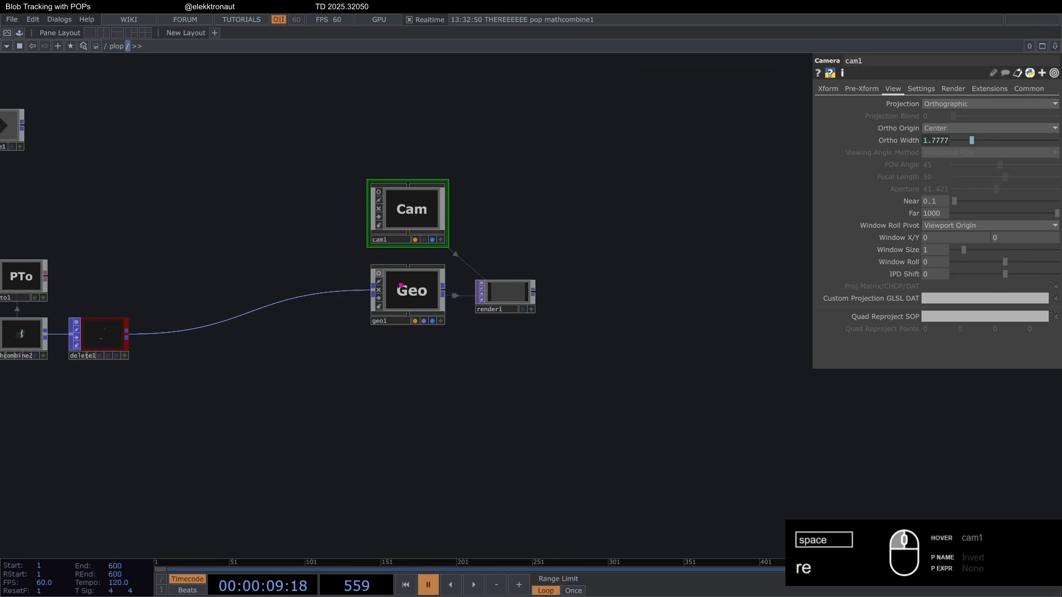
scroll(439, 287, down, 2)
Add a Null TOP named bg after render1 and display it as the network background
click(505, 295)
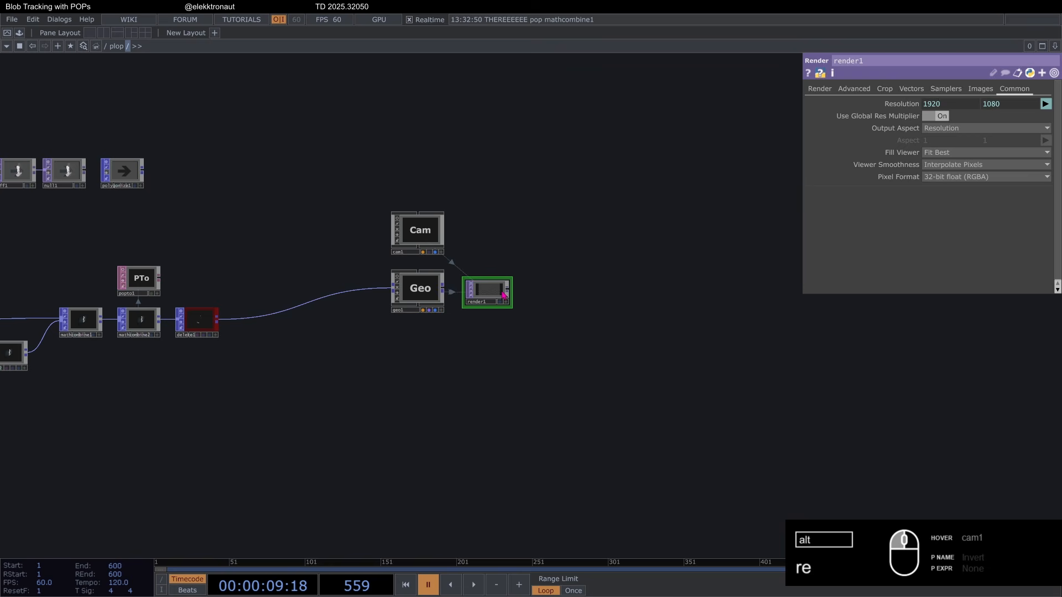
click(755, 294)
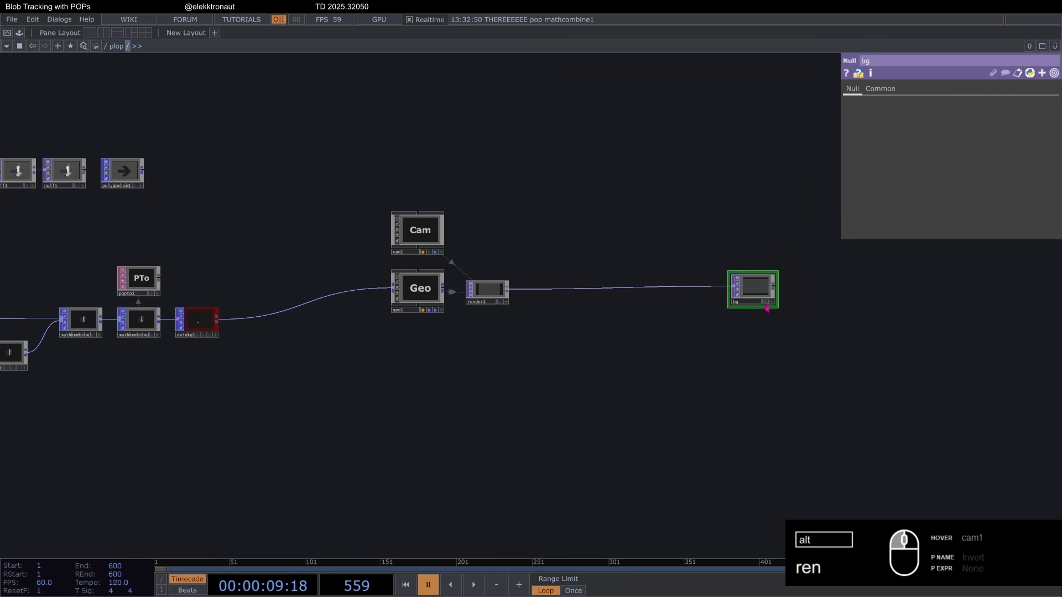
click(765, 302)
Insert a Transform TOP between render1 and bg, and composite the render over a black background colour with alpha 1
click(665, 294)
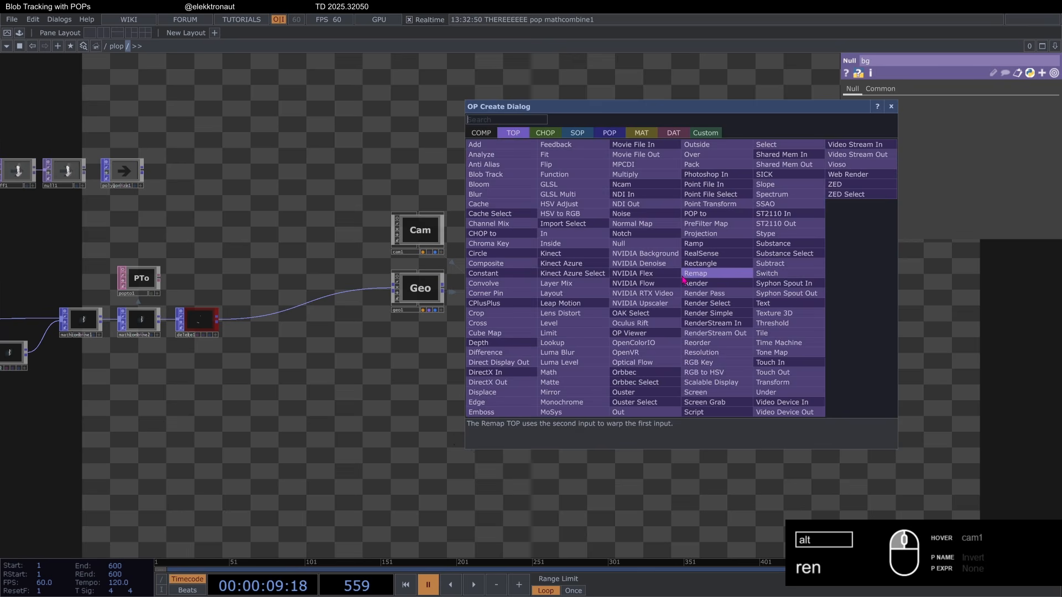
text(tra)
click(774, 382)
click(691, 296)
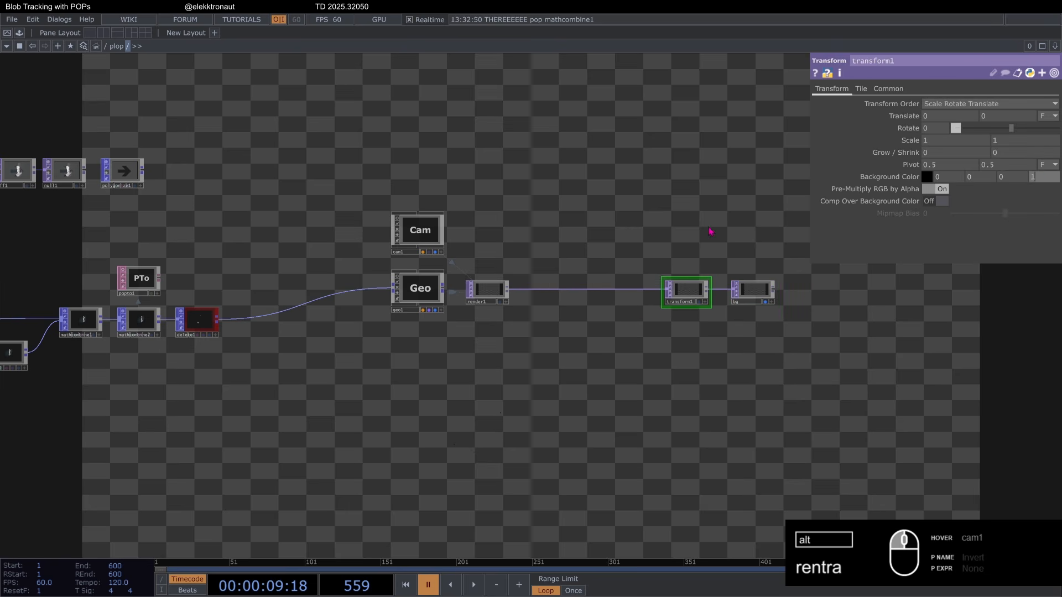
scroll(710, 271, up, 5)
click(944, 204)
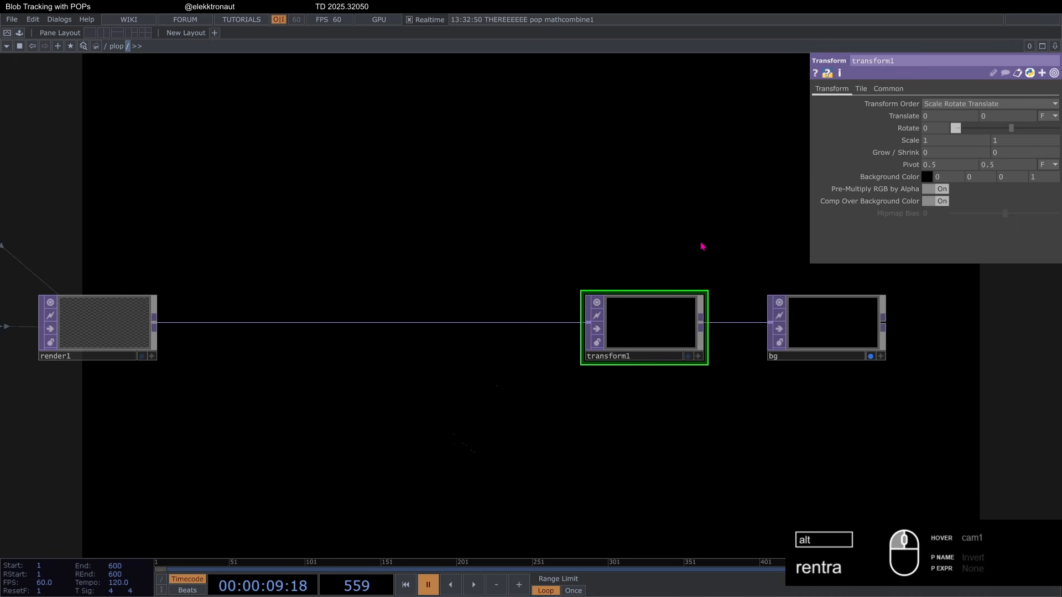
Play the result briefly, pause the timeline, and add a Line MAT below geo1
scroll(574, 325, down, 5)
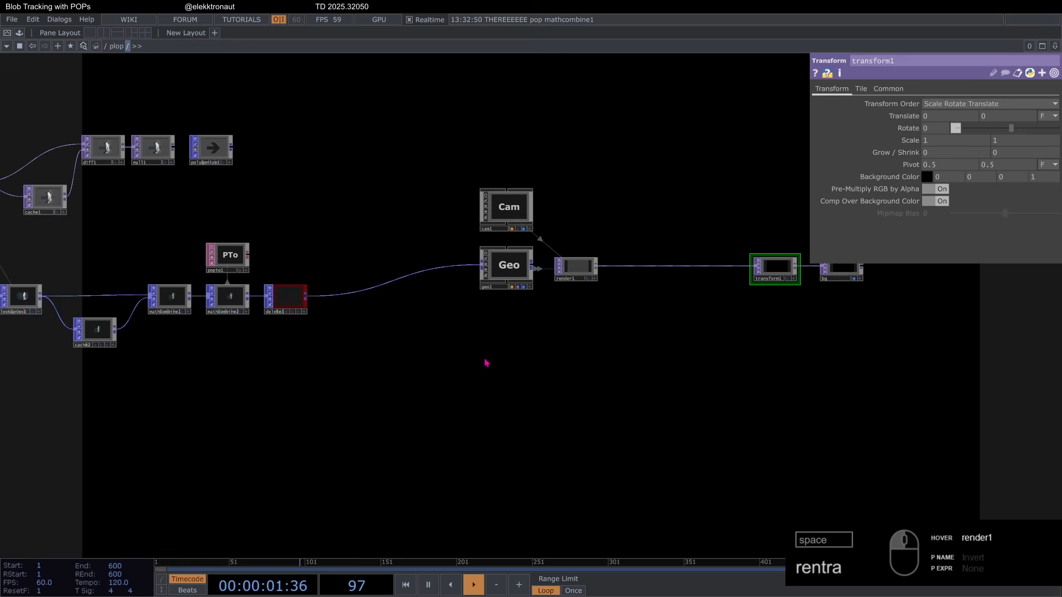
scroll(486, 363, up, 3)
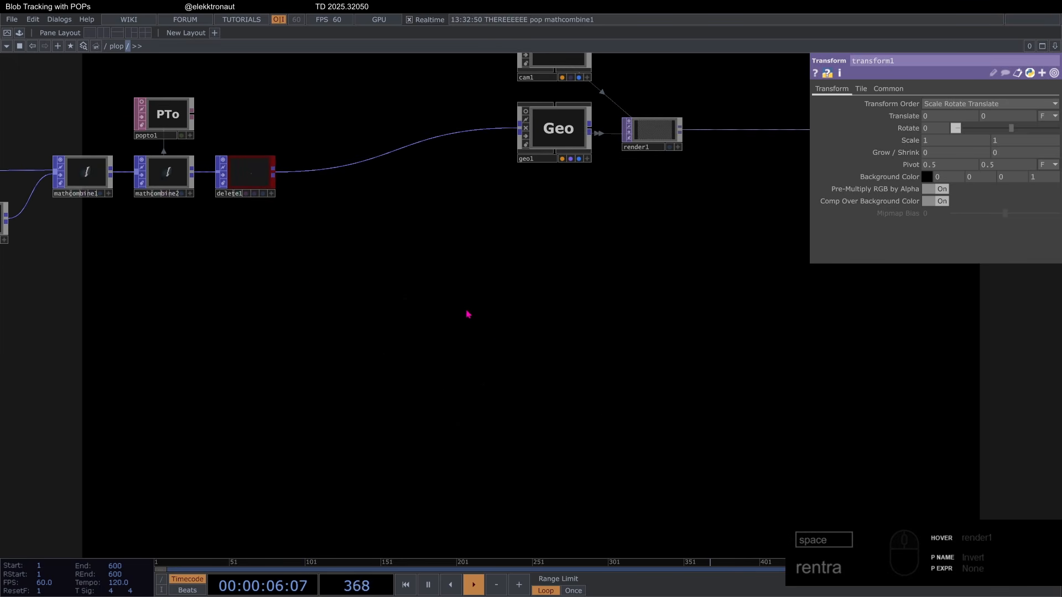
key(Tab)
text(li)
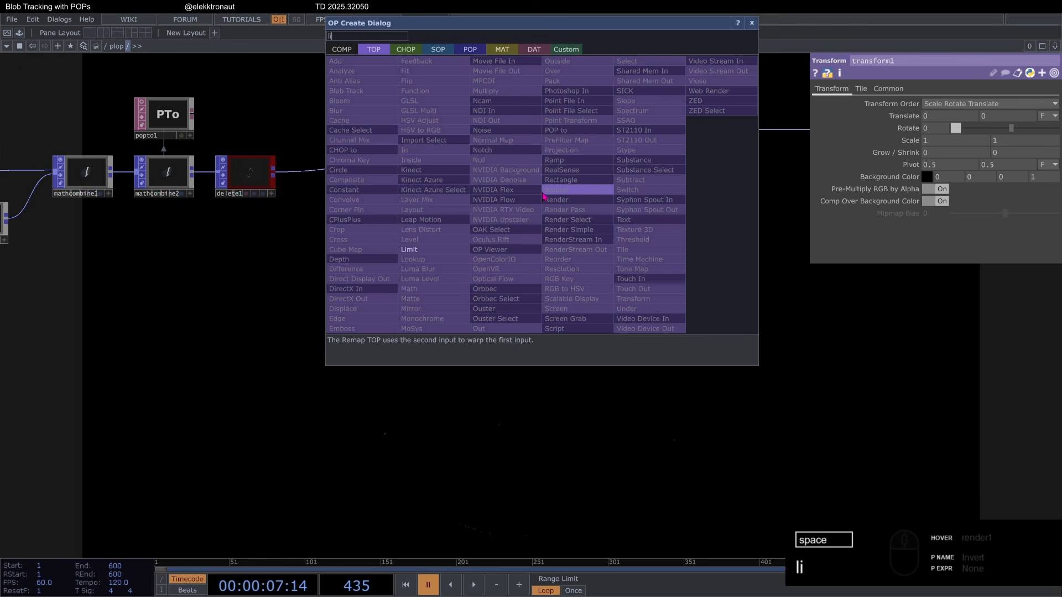
click(510, 51)
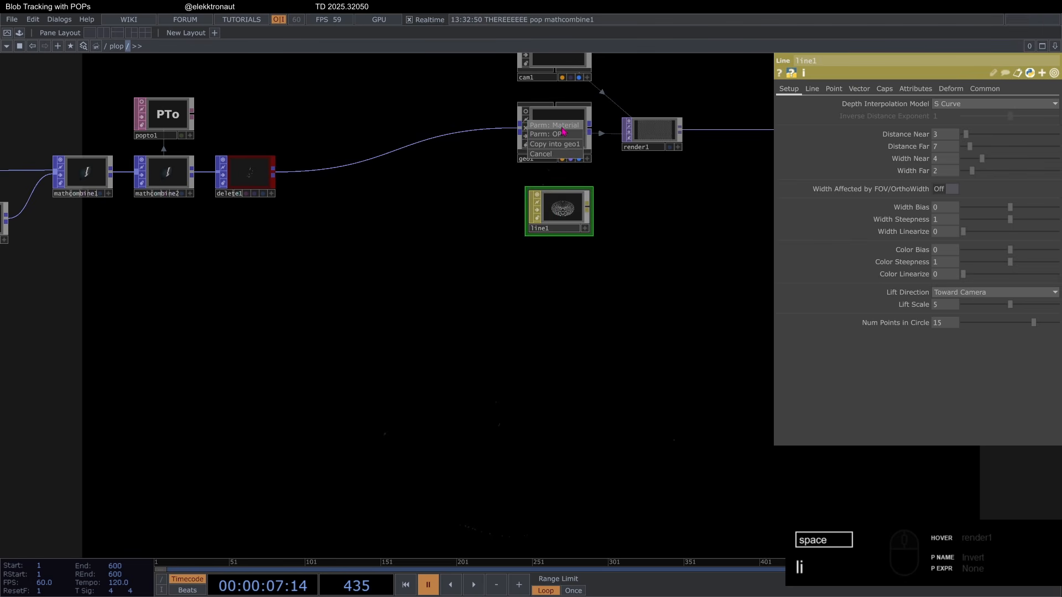
Assign line1 as geo1's material, place it beneath geo1 and resume playback
drag(492, 310, 434, 374)
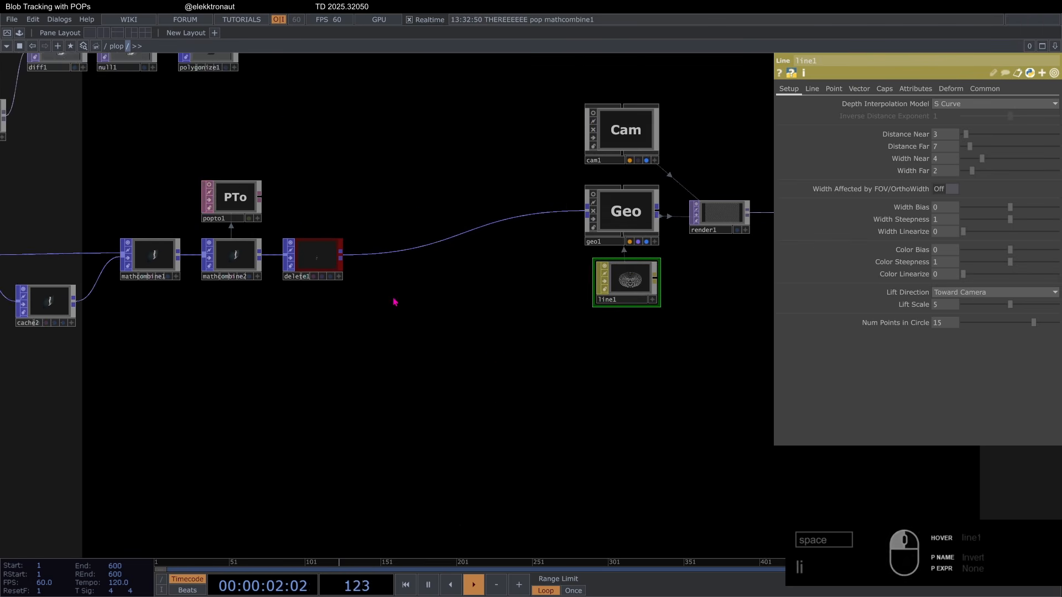
scroll(424, 243, down, 2)
scroll(423, 244, down, 3)
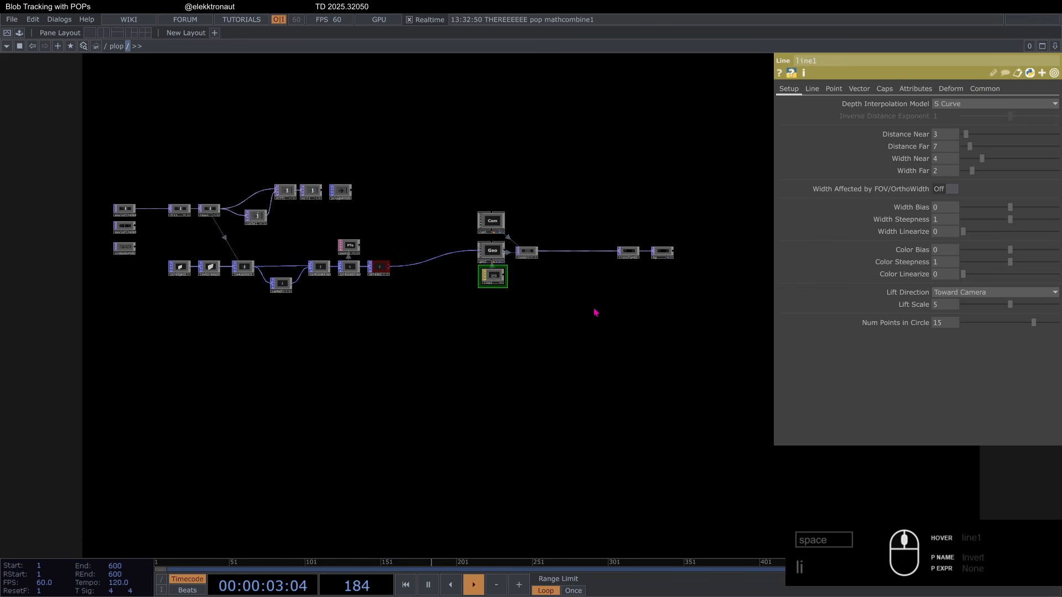
scroll(550, 303, up, 3)
right_drag(554, 301, 443, 158)
drag(439, 152, 514, 153)
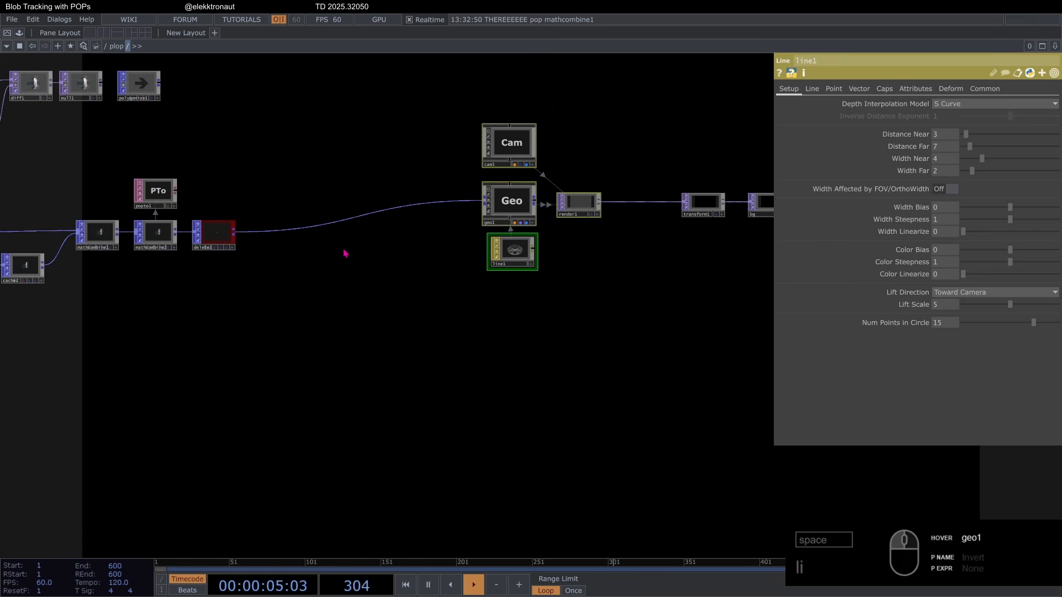
click(346, 254)
Add a Rectangle POP above the wire between delete1 and geo1, and set its uniform scale to .05
scroll(256, 189, up, 2)
scroll(256, 189, up, 1)
double_click(287, 177)
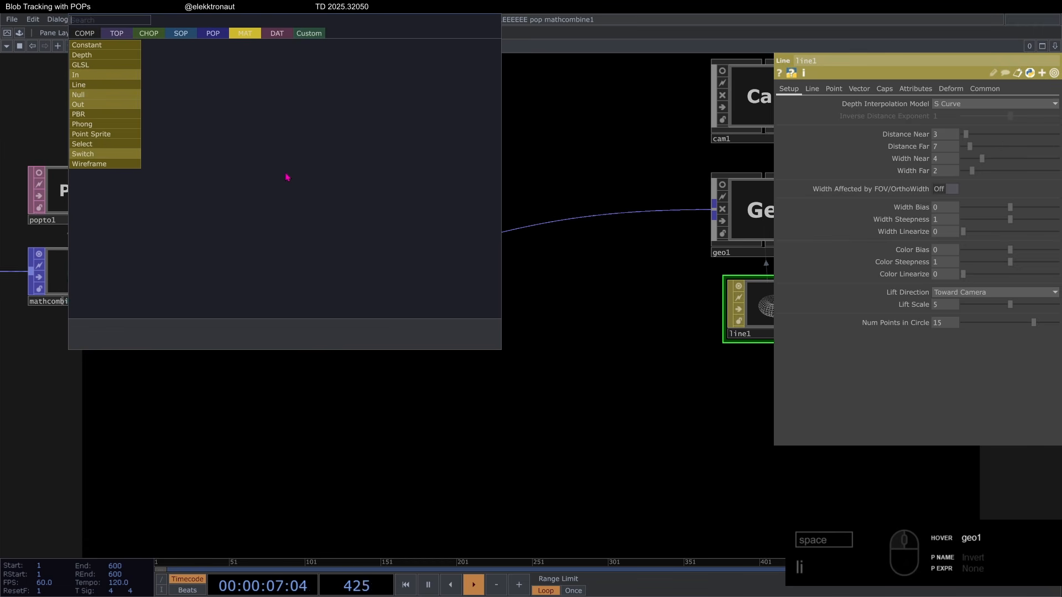
click(213, 34)
click(232, 222)
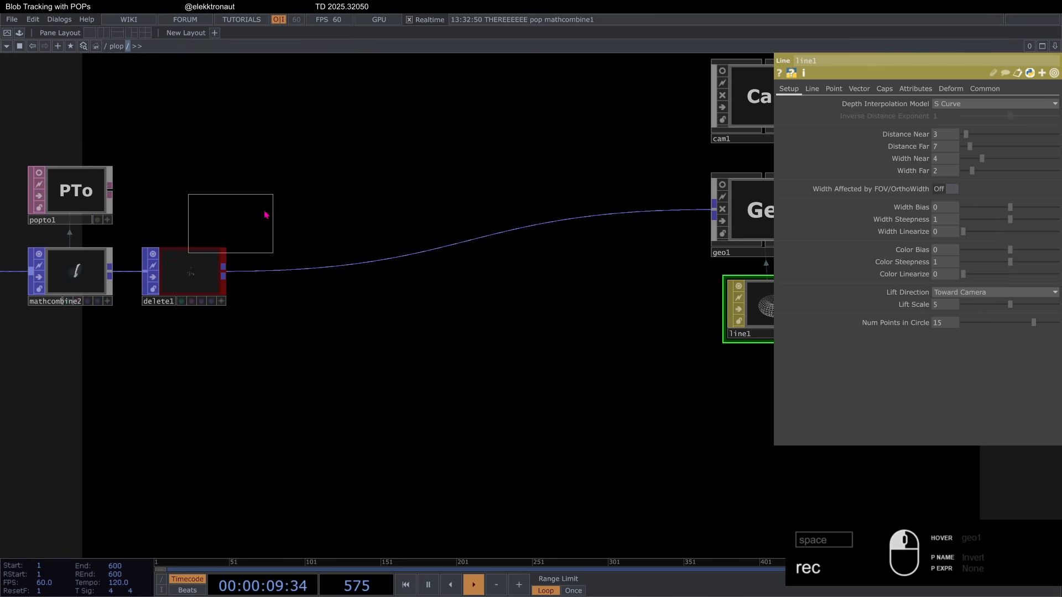
click(347, 163)
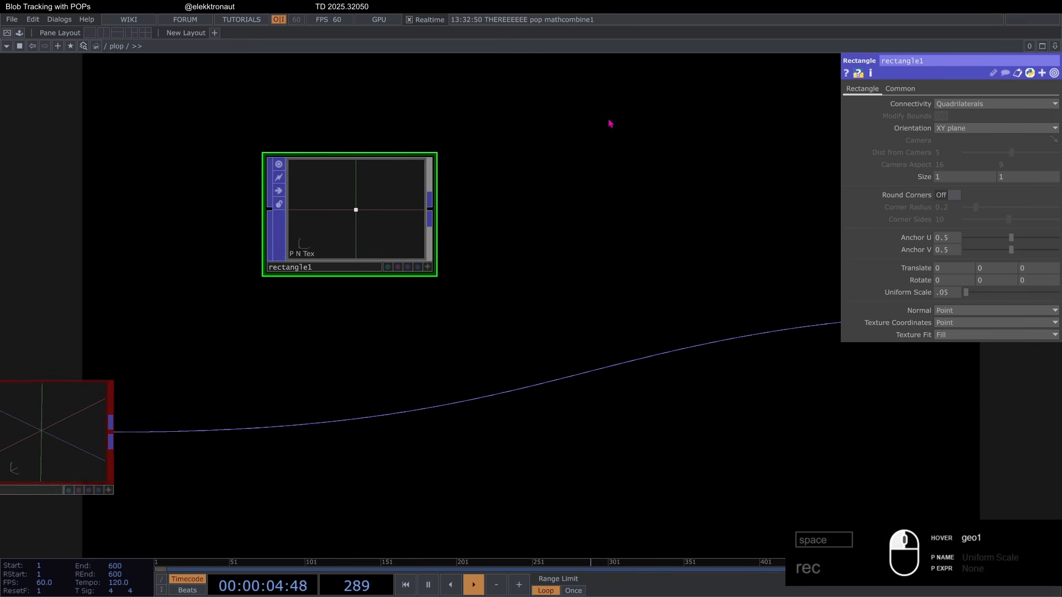
drag(609, 124, 646, 105)
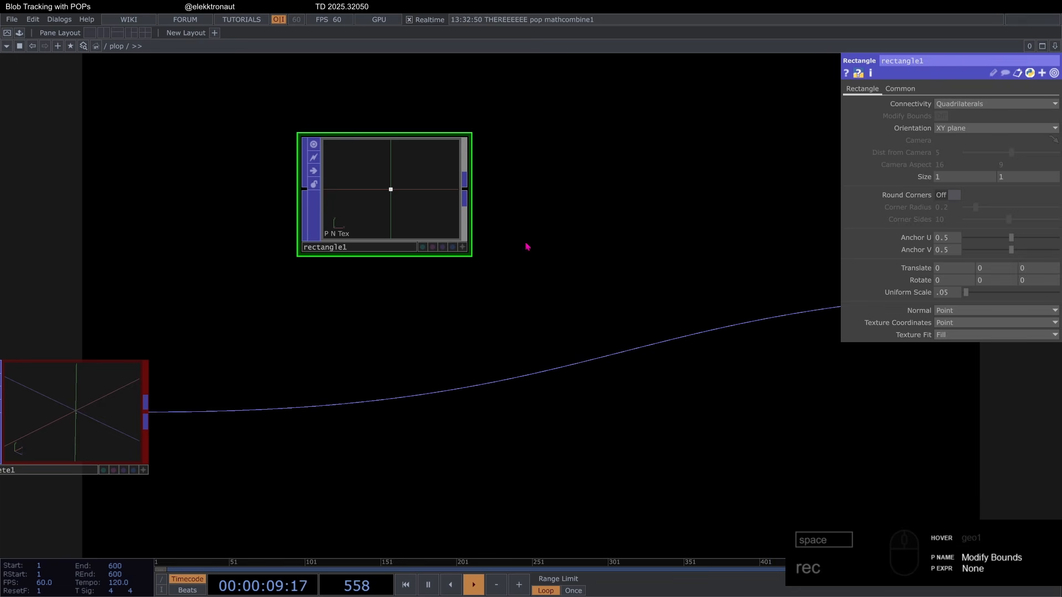
scroll(528, 246, down, 3)
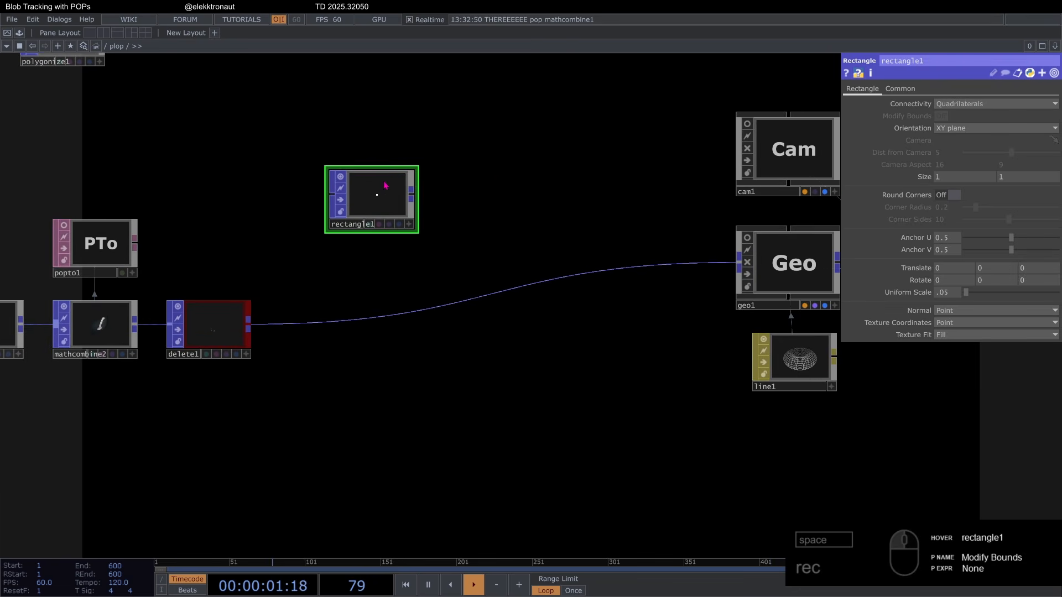
Insert a Copy POP before geo1, with rectangle1 as the copied shape and delete1's points as the template
key(Tab)
text(co)
click(203, 211)
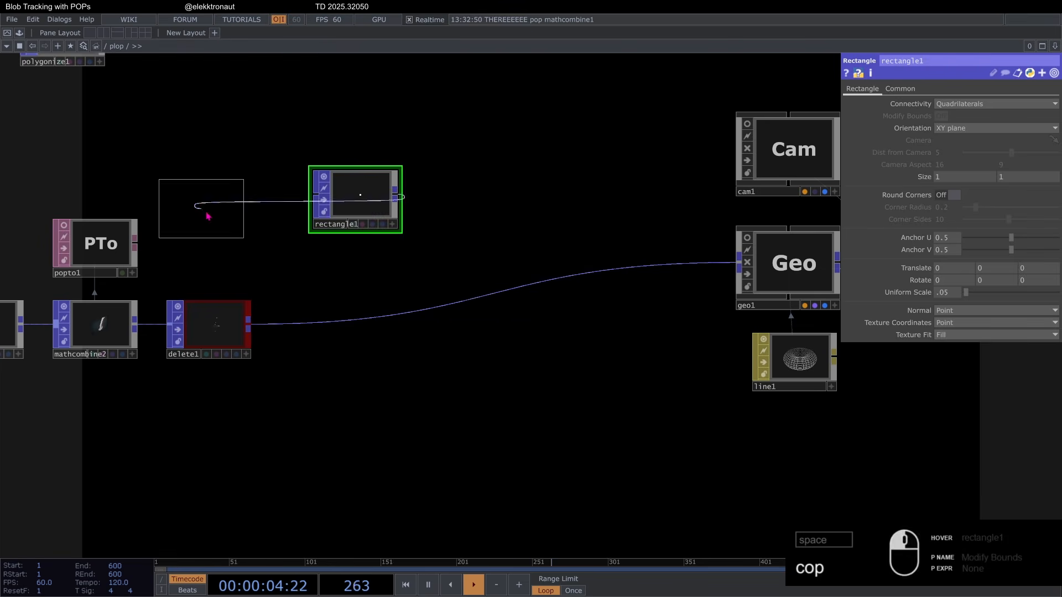
click(518, 280)
scroll(528, 279, up, 3)
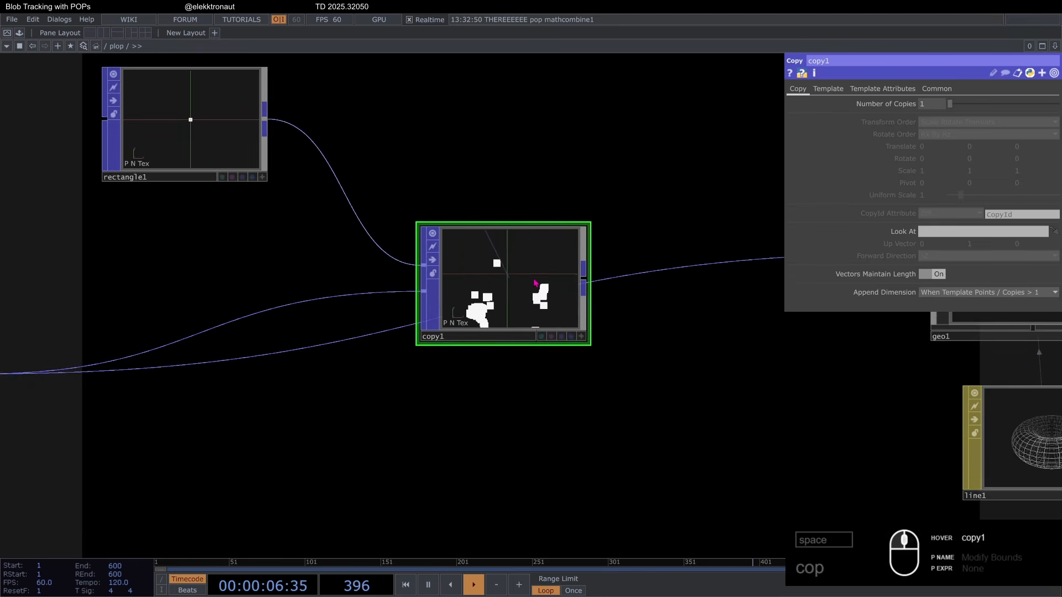
scroll(539, 283, down, 1)
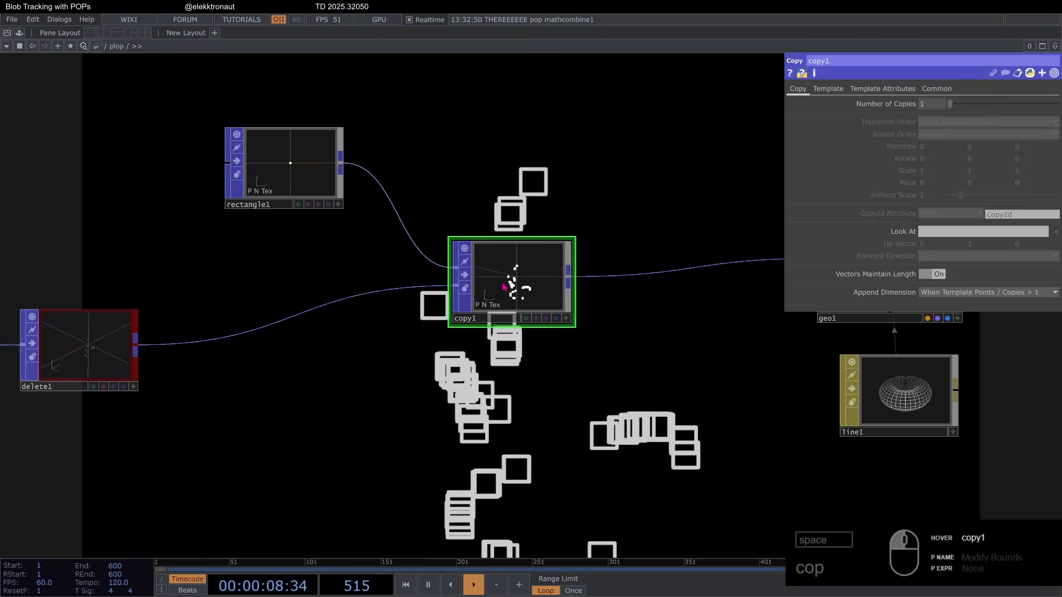
scroll(504, 286, down, 2)
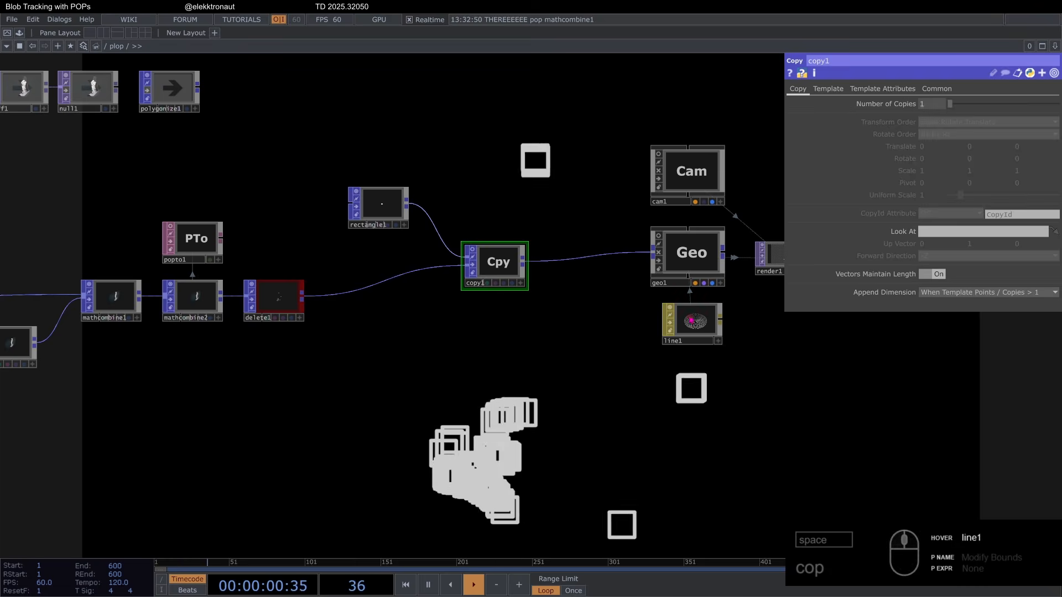
Set the line1 material's near width to .8 and far width to 1
click(694, 322)
drag(746, 308, 607, 242)
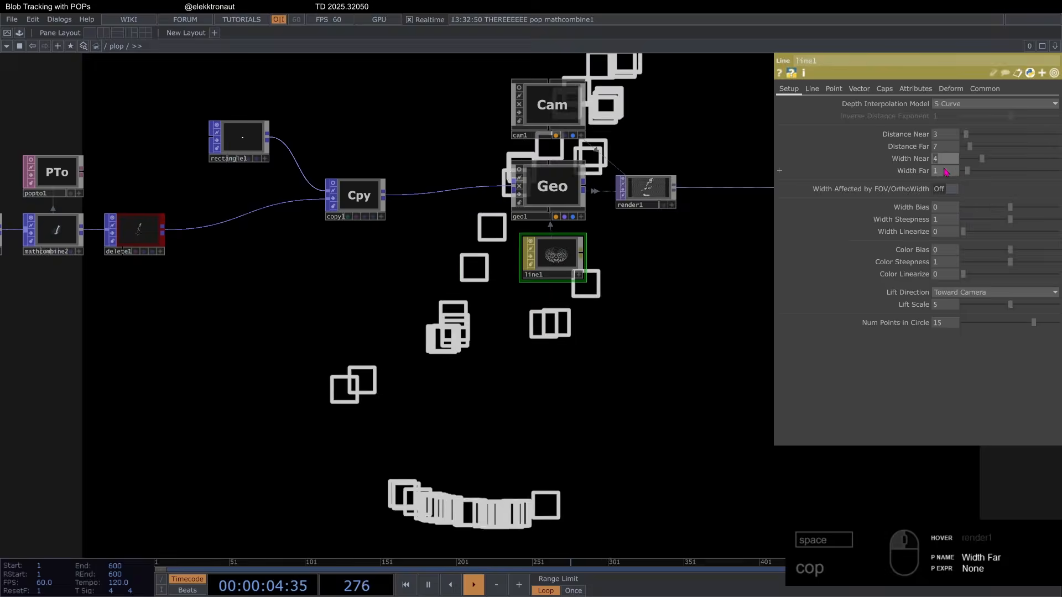
text(.8)
key(Return)
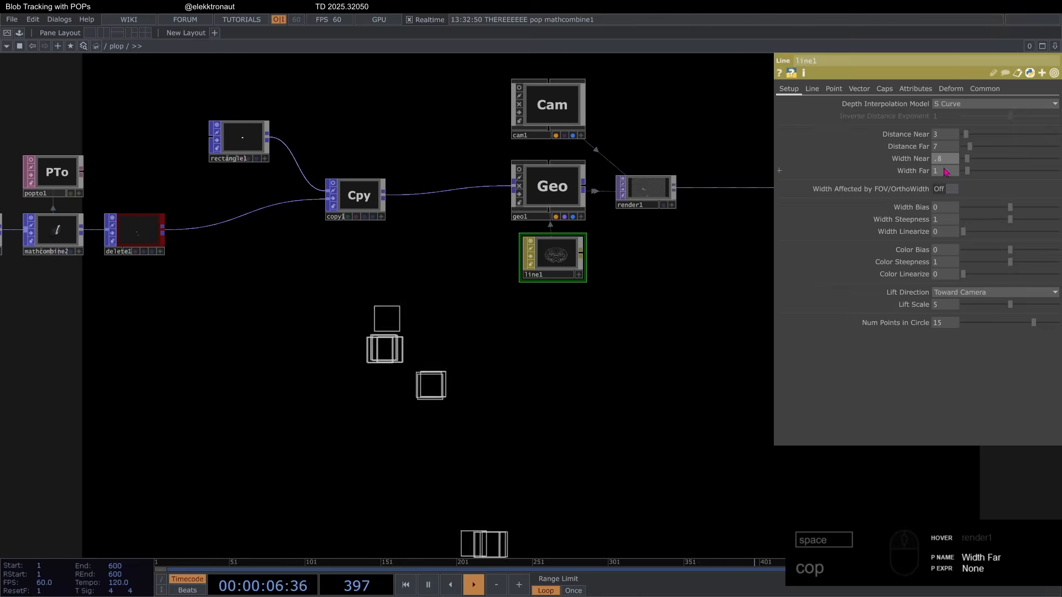
Change the line1 material's near line colour to white
click(814, 90)
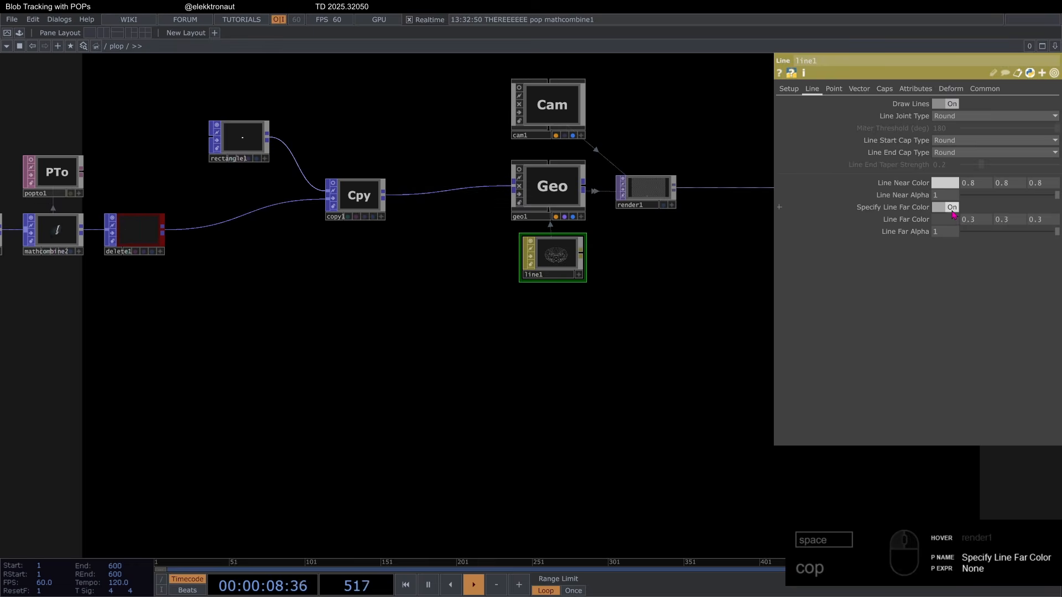
click(945, 183)
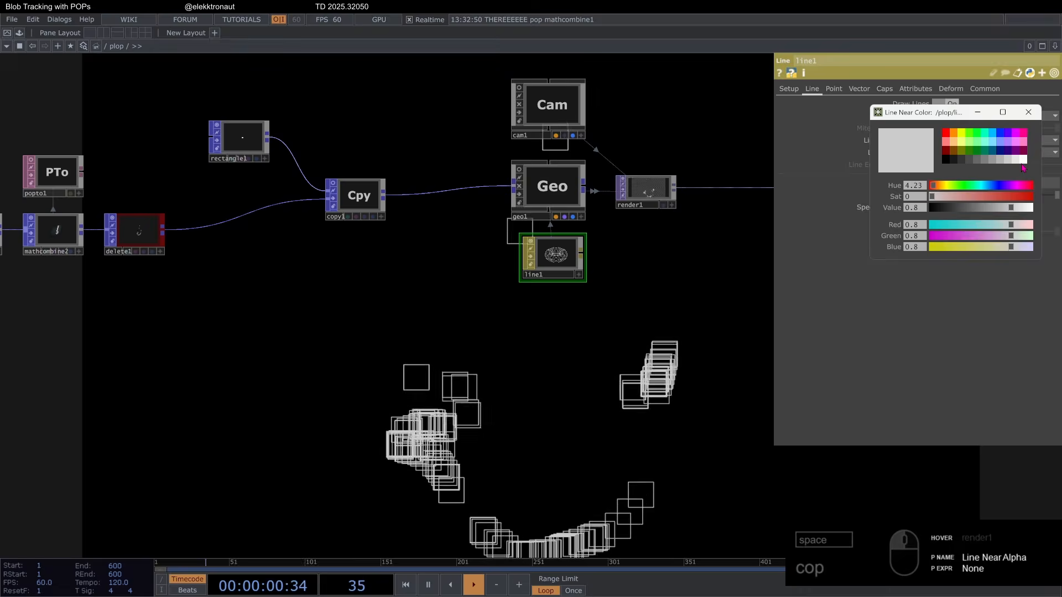
click(1029, 112)
click(985, 88)
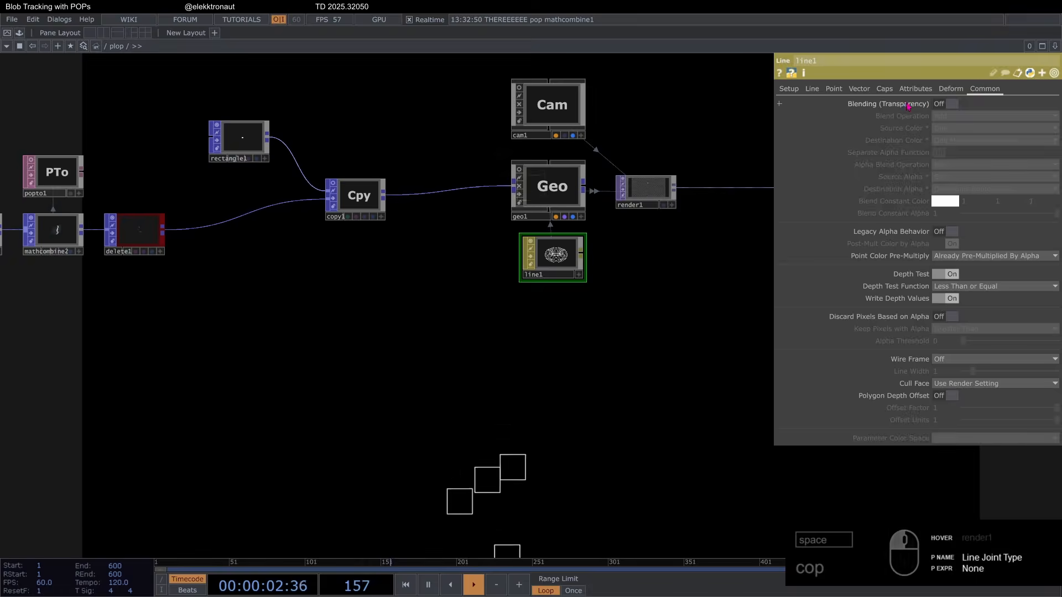
click(817, 90)
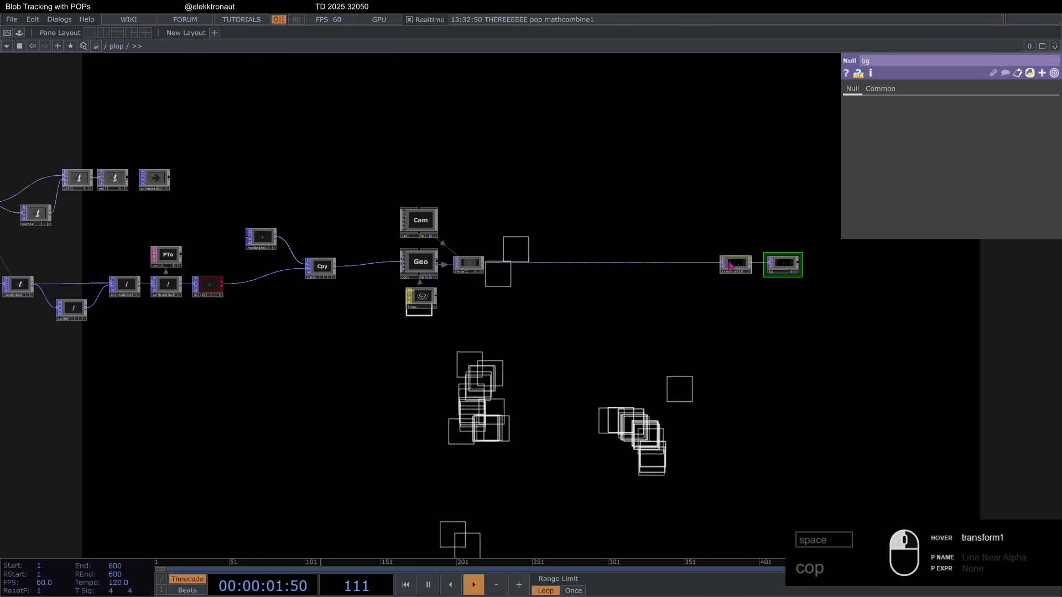
Add a Select TOP below the wire between render1 and transform1, and reference the input TOP in it
scroll(608, 328, up, 3)
key(Tab)
text(se)
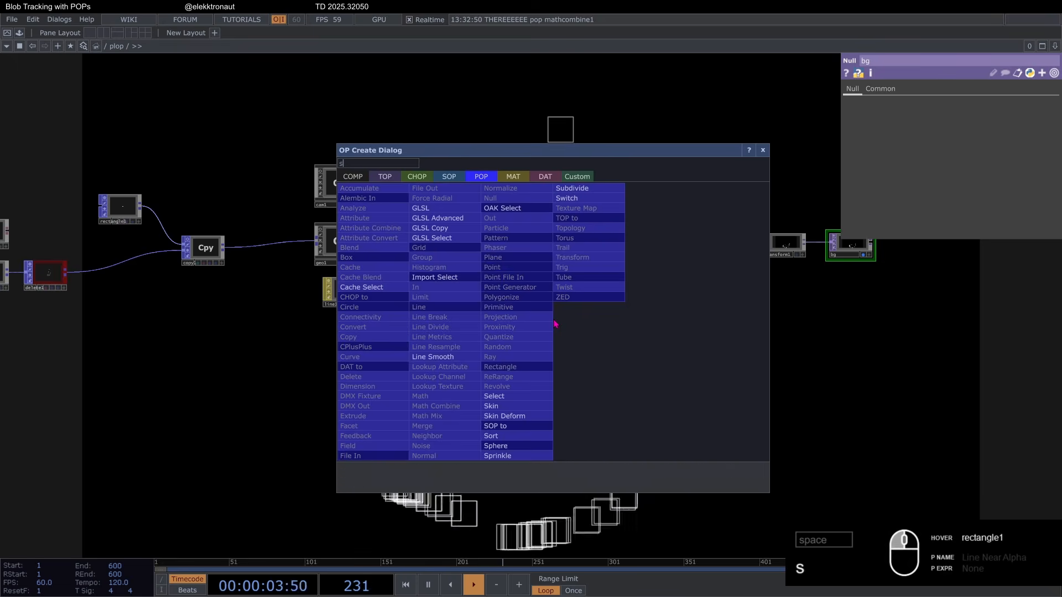
click(391, 178)
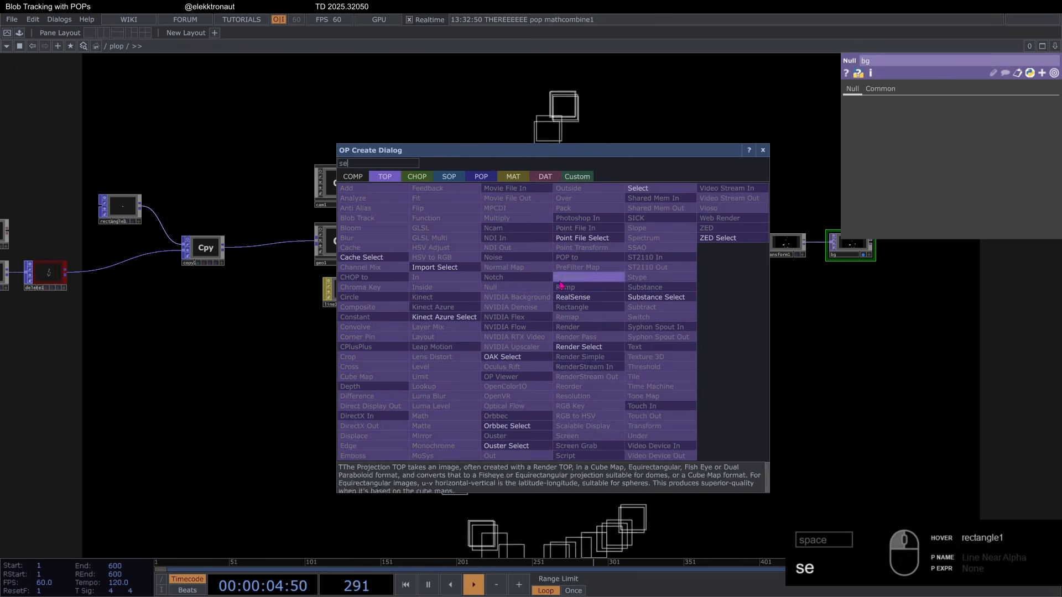
click(640, 189)
click(552, 356)
scroll(504, 354, down, 5)
scroll(398, 277, up, 3)
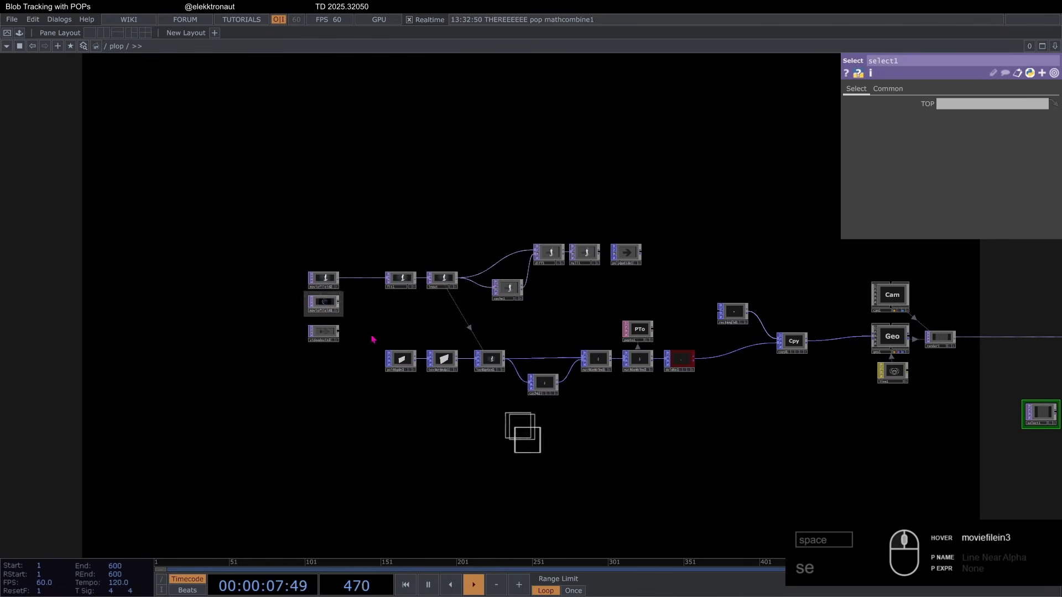
scroll(407, 220, up, 2)
scroll(348, 228, down, 2)
drag(370, 206, 990, 103)
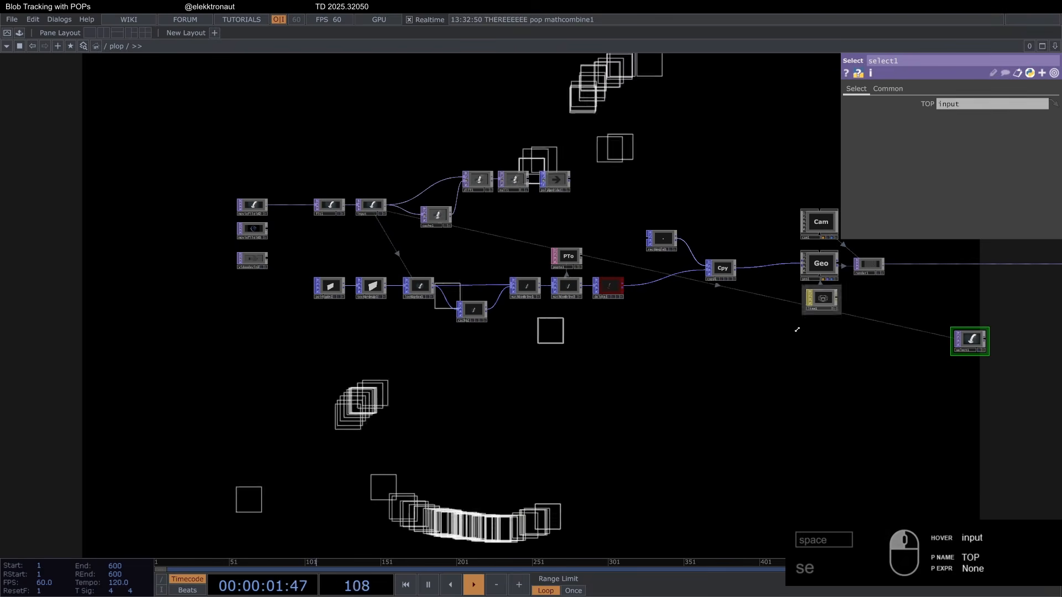
Insert a Composite TOP between render1 and transform1
drag(797, 329, 307, 328)
scroll(542, 349, up, 3)
right_click(487, 193)
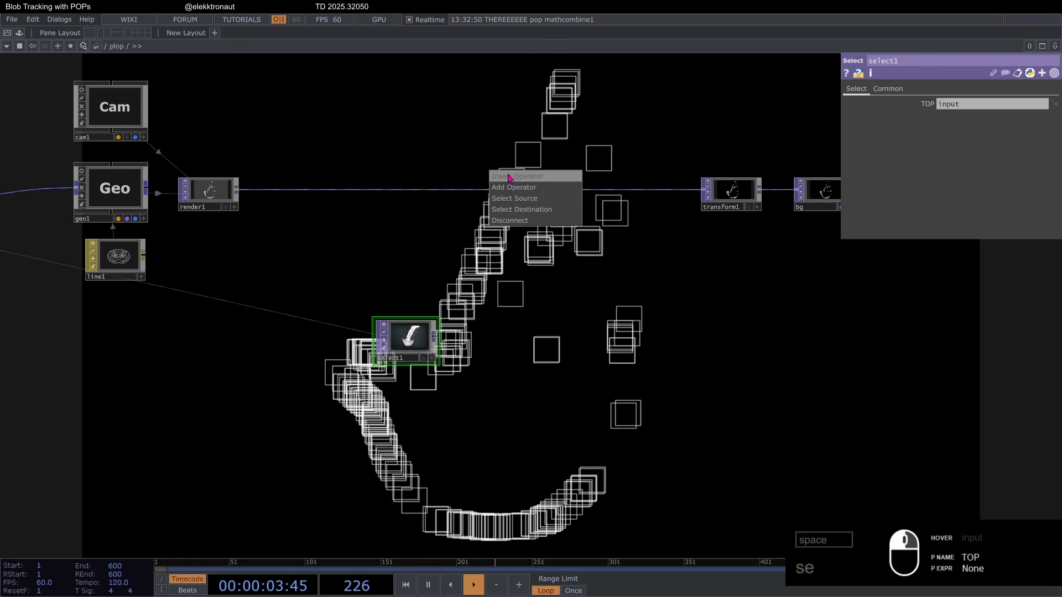
click(504, 174)
text(co)
click(339, 165)
click(595, 199)
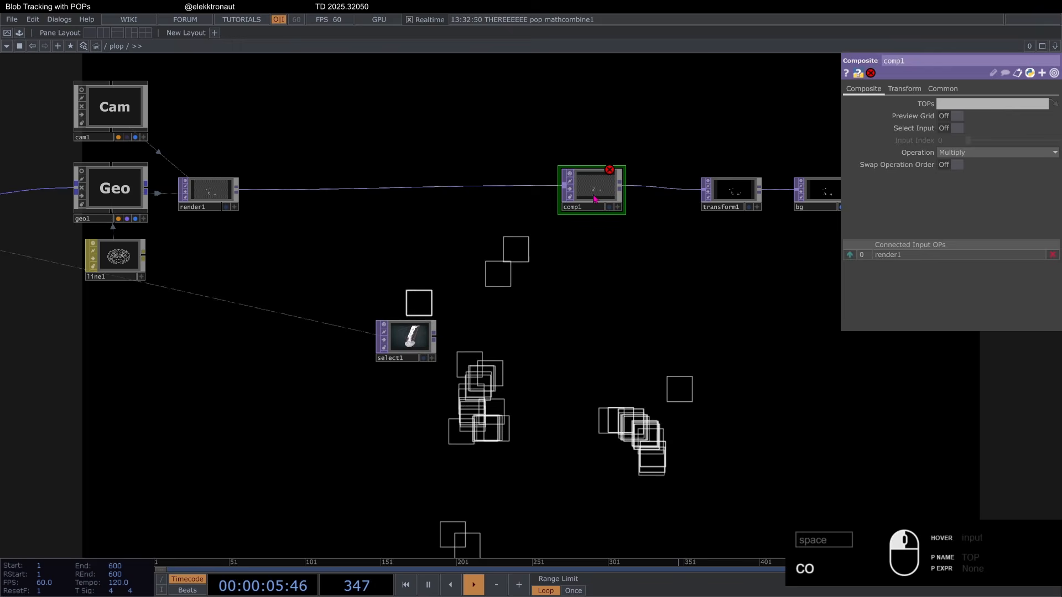
Set comp1's operation to Over, connect select1 as its second input and move select1 closer to comp1
click(982, 155)
click(1014, 254)
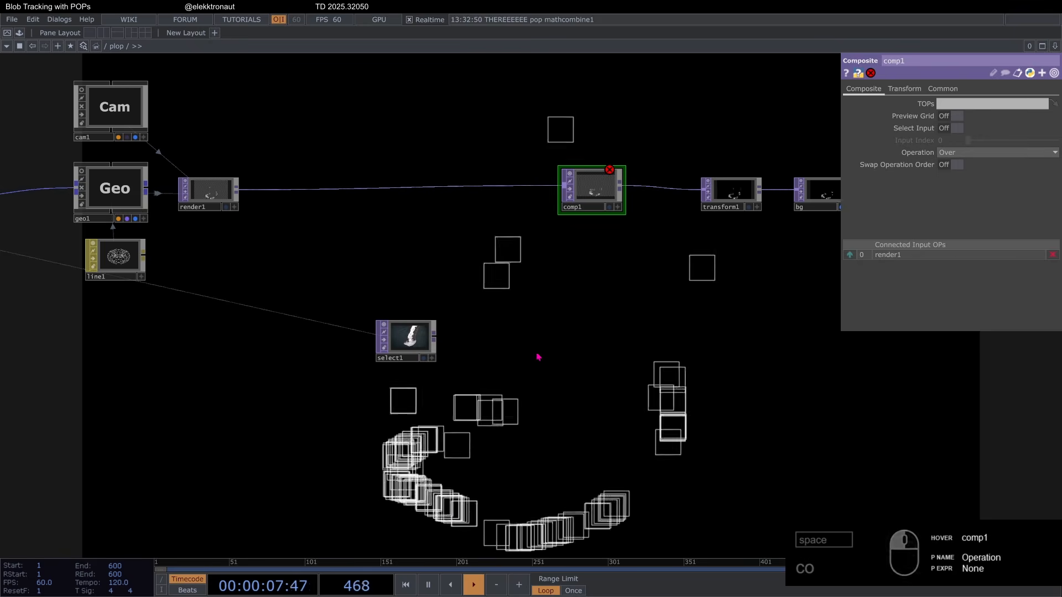
drag(434, 336, 564, 188)
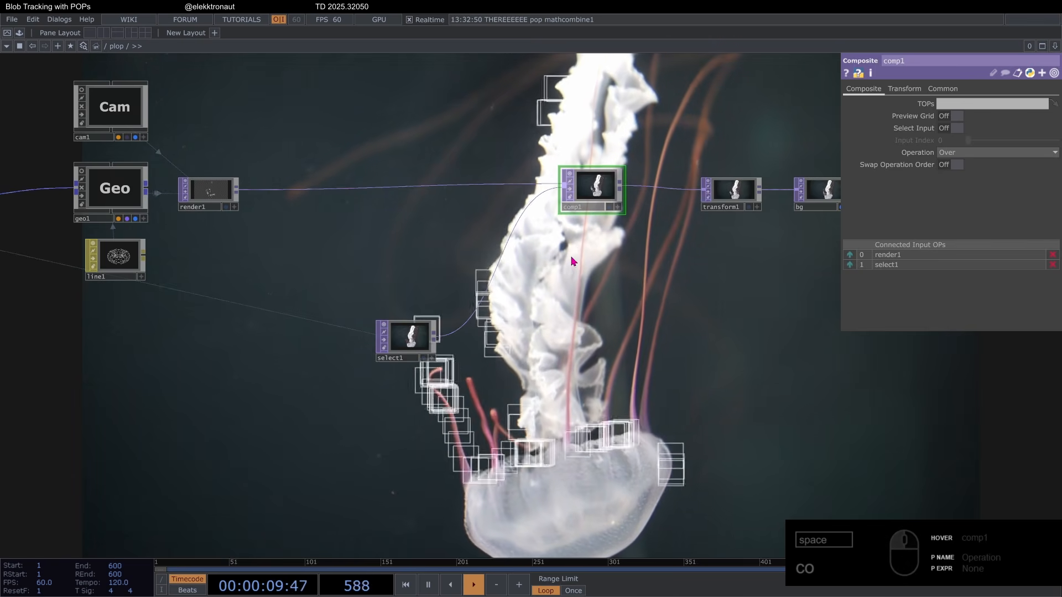
drag(425, 325, 494, 313)
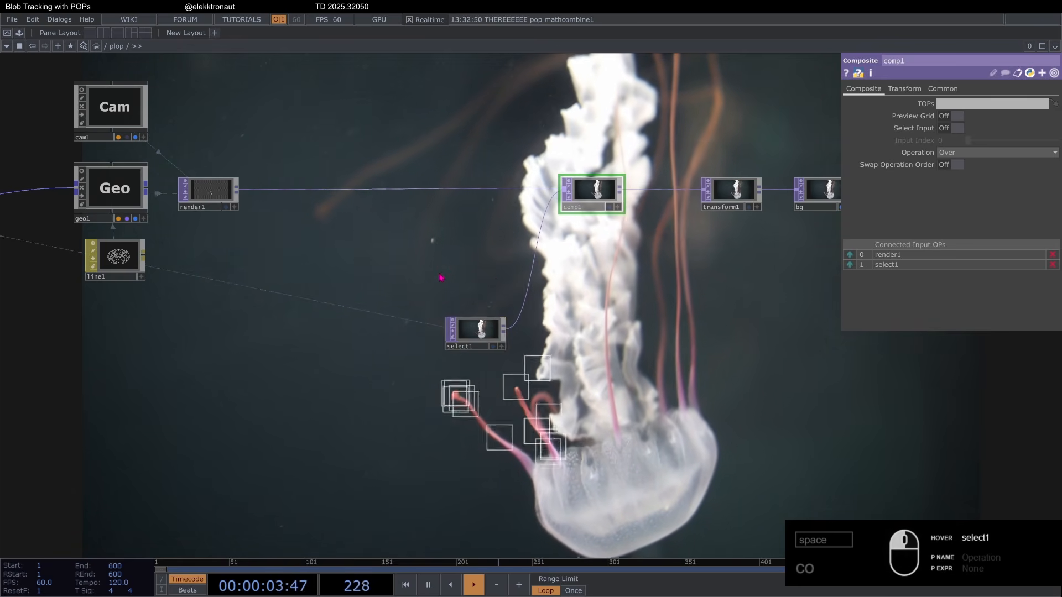
drag(381, 269, 476, 275)
click(570, 334)
Feed moviefilein3 into fit1 to test the tracking on another clip, and reconnect moviefilein2 to fit1
scroll(569, 334, up, 2)
scroll(537, 331, down, 4)
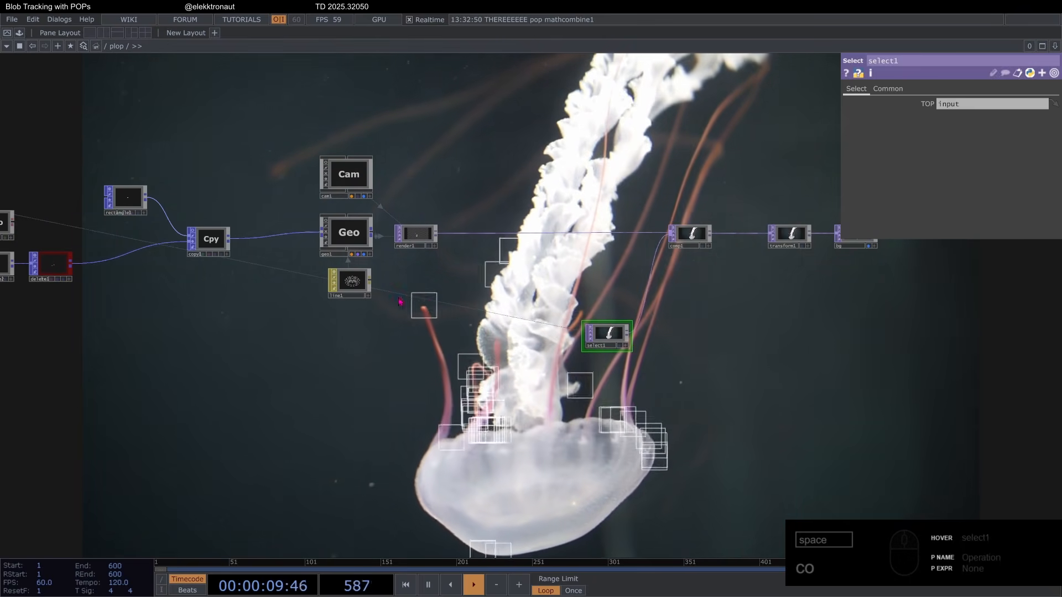
drag(468, 429, 708, 393)
scroll(708, 392, down, 5)
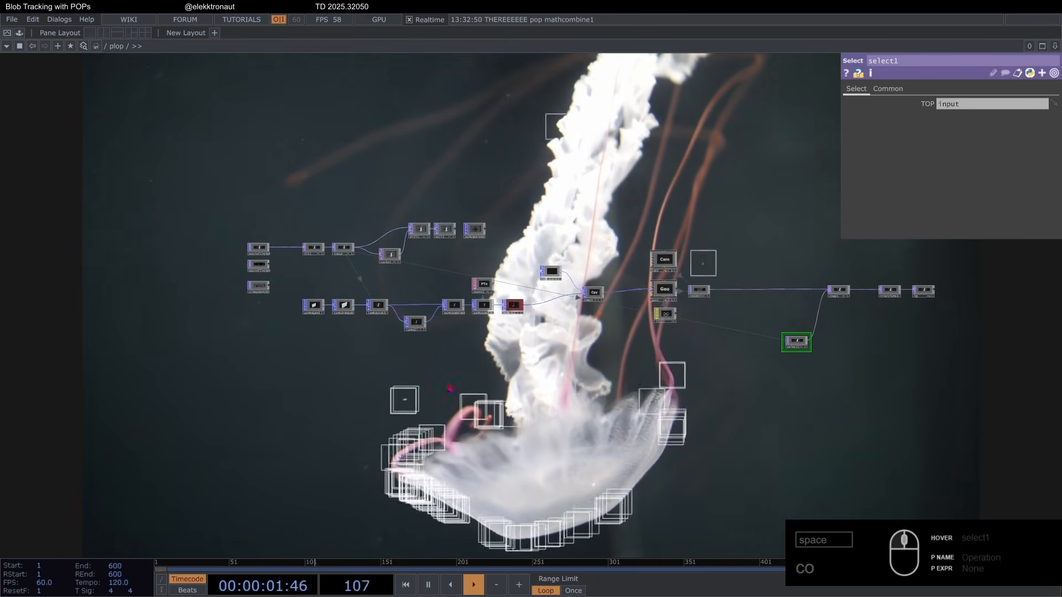
scroll(275, 277, up, 7)
scroll(267, 240, up, 1)
drag(255, 237, 345, 189)
drag(597, 471, 391, 280)
scroll(391, 280, down, 4)
scroll(205, 119, up, 6)
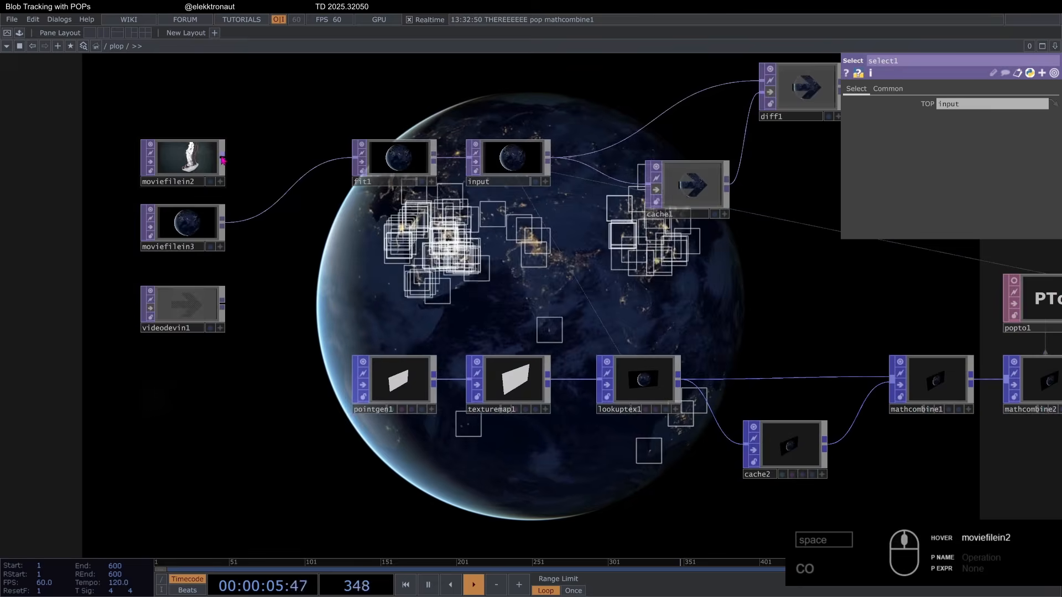
drag(223, 159, 339, 166)
drag(339, 166, 348, 162)
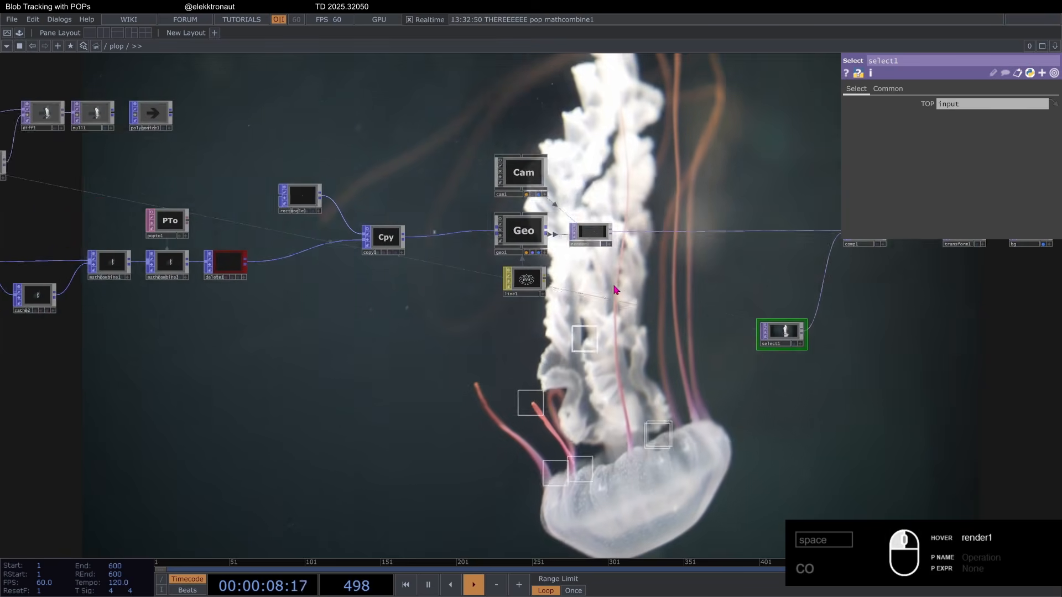
Examine delete1's threshold settings and its operator info for the number of remaining points
drag(423, 346, 569, 310)
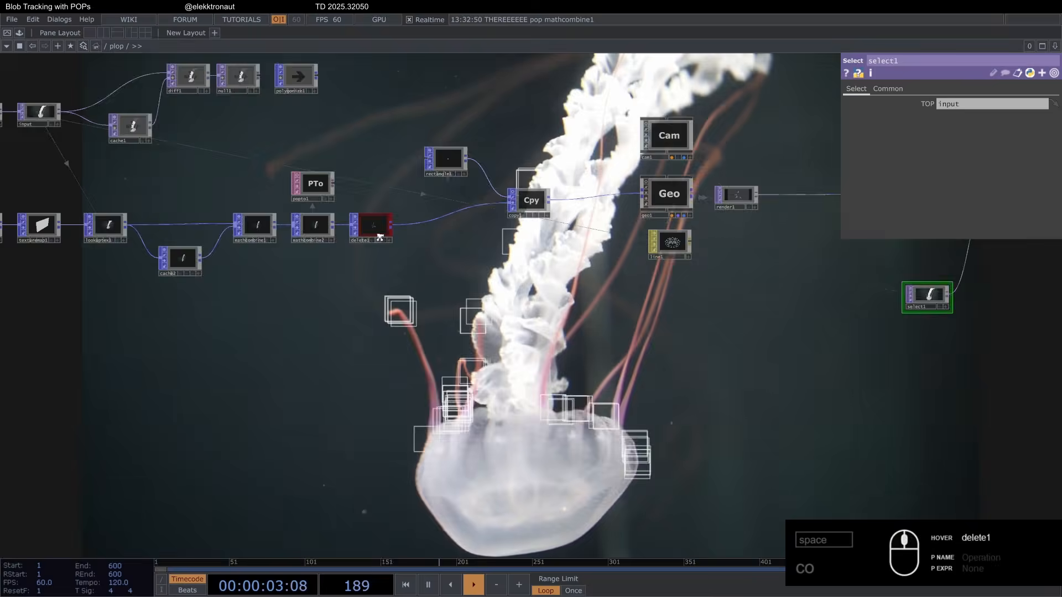
scroll(381, 228, up, 5)
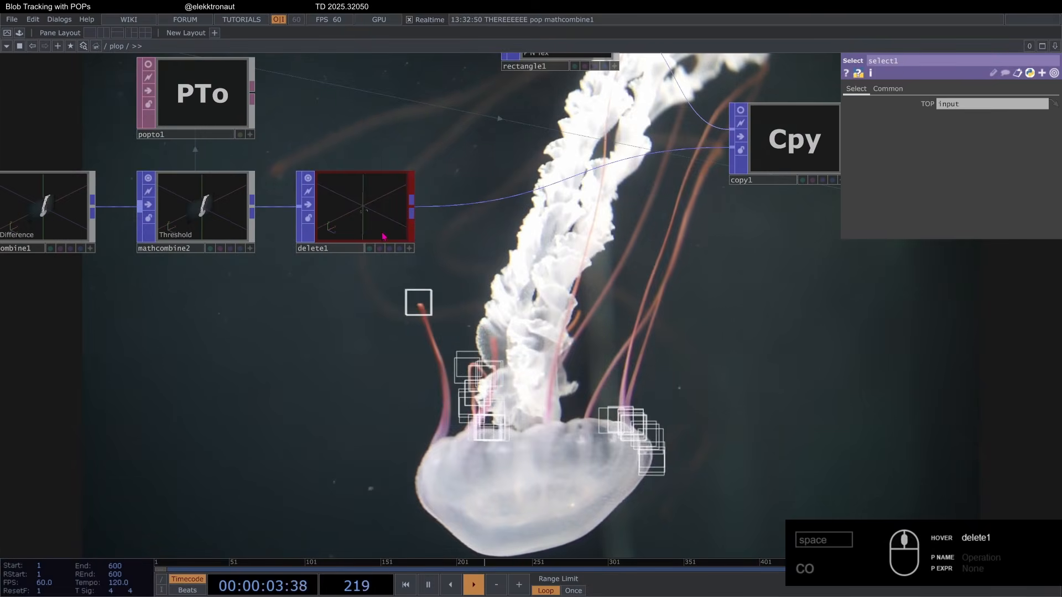
click(382, 226)
scroll(382, 226, down, 4)
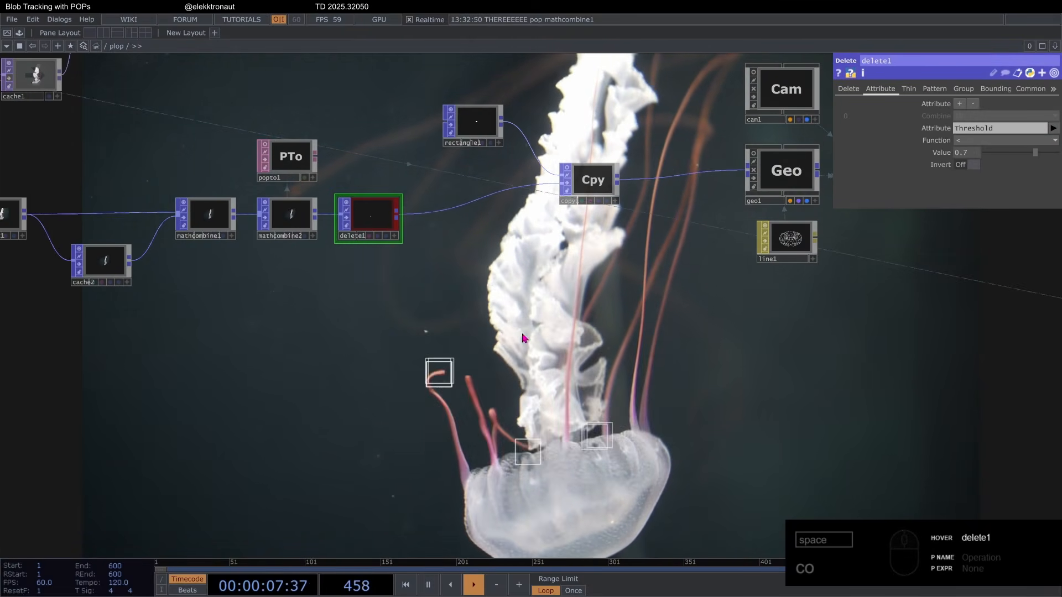
scroll(384, 228, up, 3)
middle_click(383, 229)
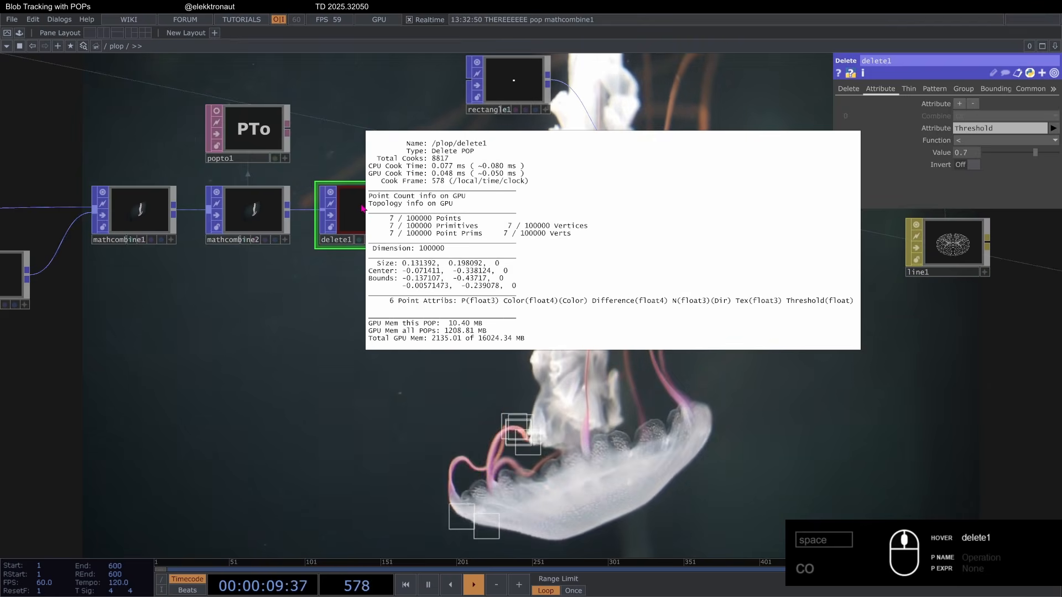
Review the POP chain leading from the point generator to copy1 and check delete1's operator info
scroll(445, 311, down, 6)
drag(444, 307, 524, 323)
right_drag(641, 332, 52, 217)
click(459, 257)
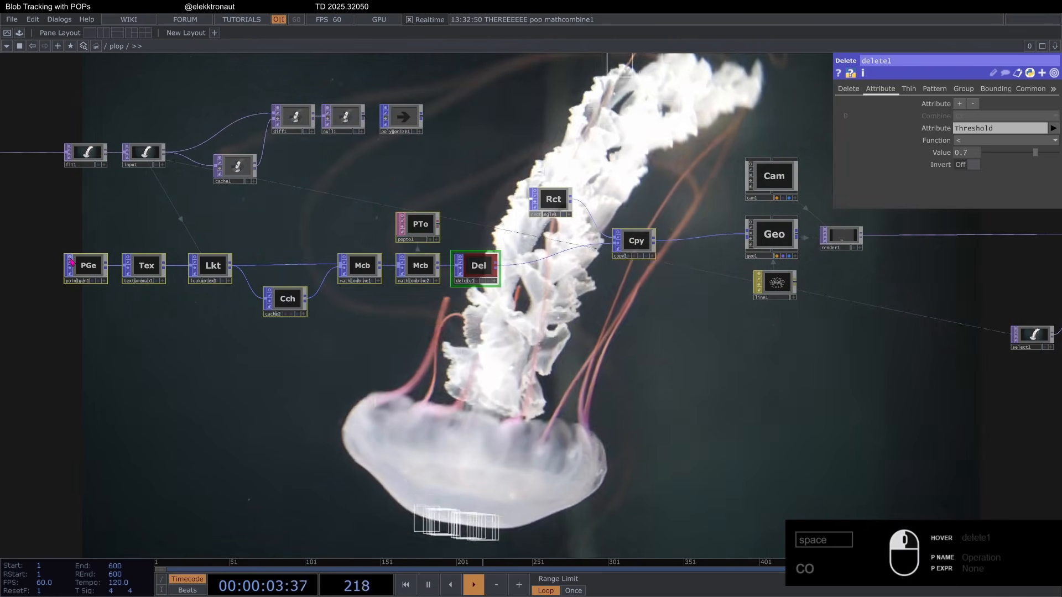
scroll(641, 296, up, 3)
middle_click(322, 242)
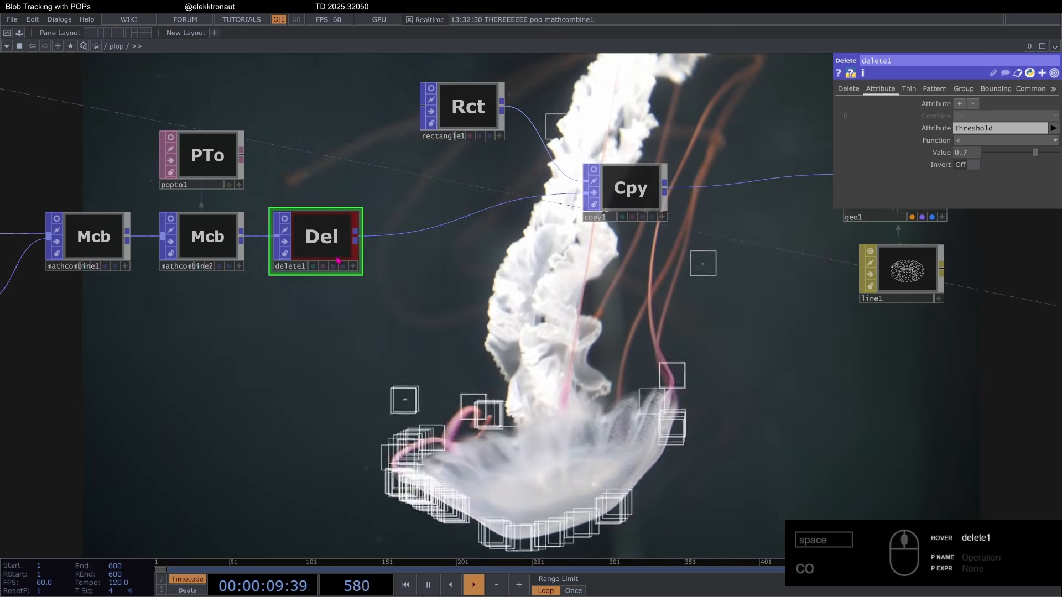
Insert a second Delete POP between delete1 and copy1 and enable its Thin option
right_click(408, 239)
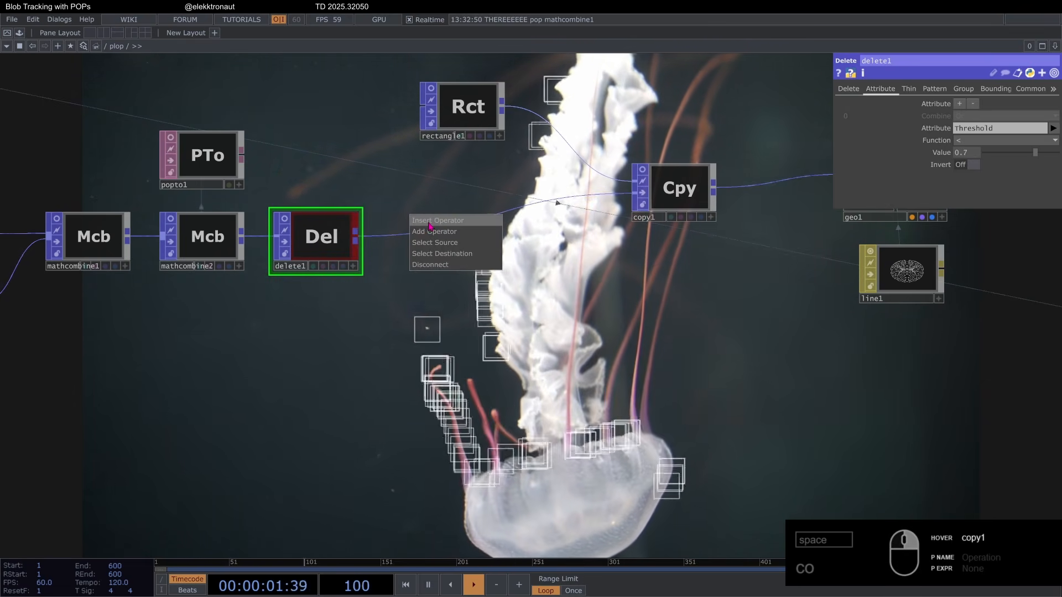
click(429, 218)
text(de)
click(233, 280)
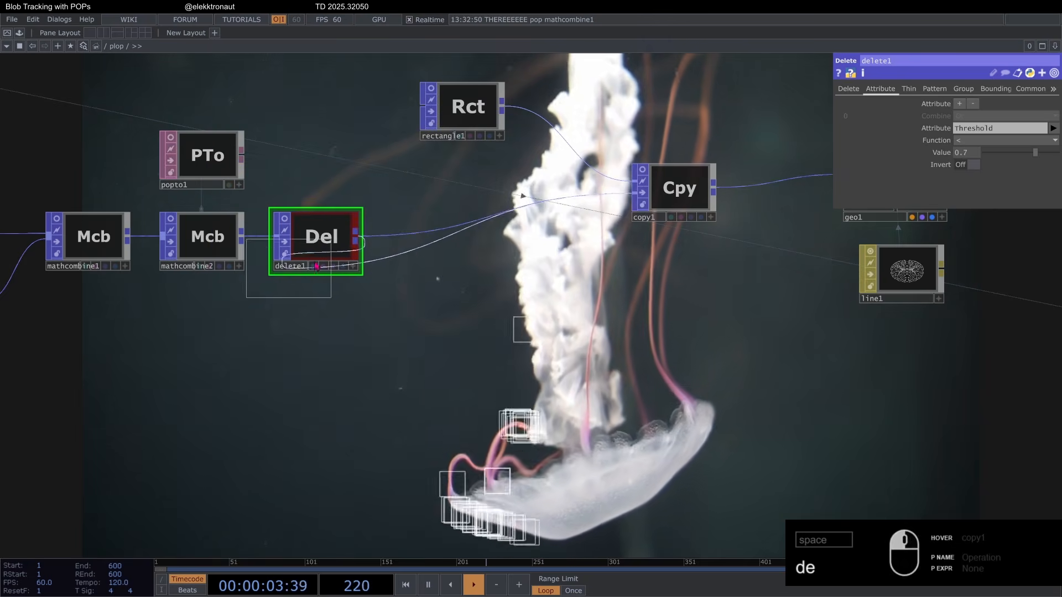
click(429, 241)
click(908, 88)
click(972, 104)
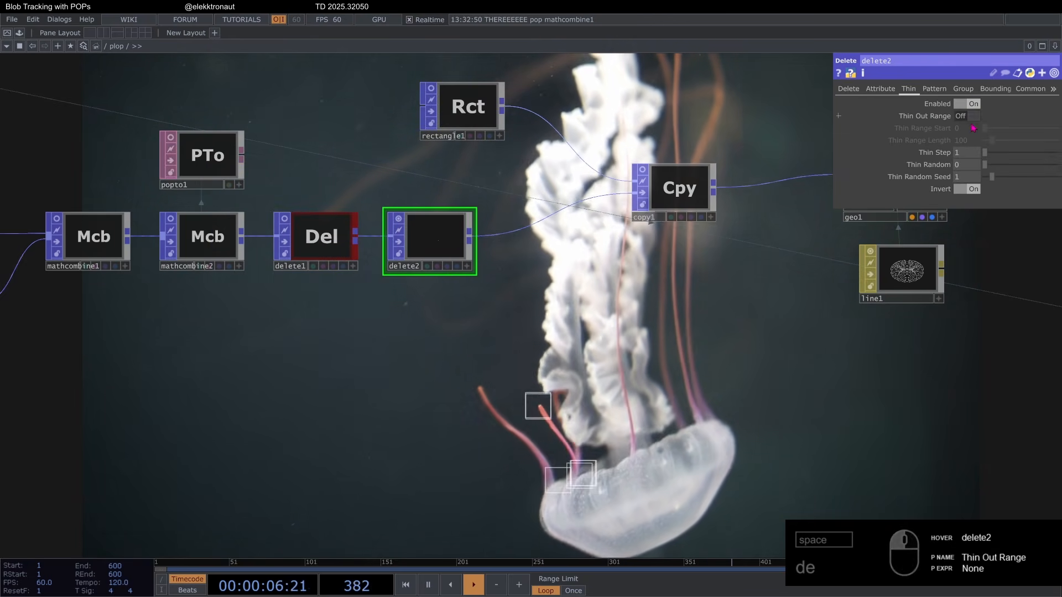
Try Thin Random values of 0.687 and 0.588 on delete2 and remove that operator
drag(985, 165, 1034, 174)
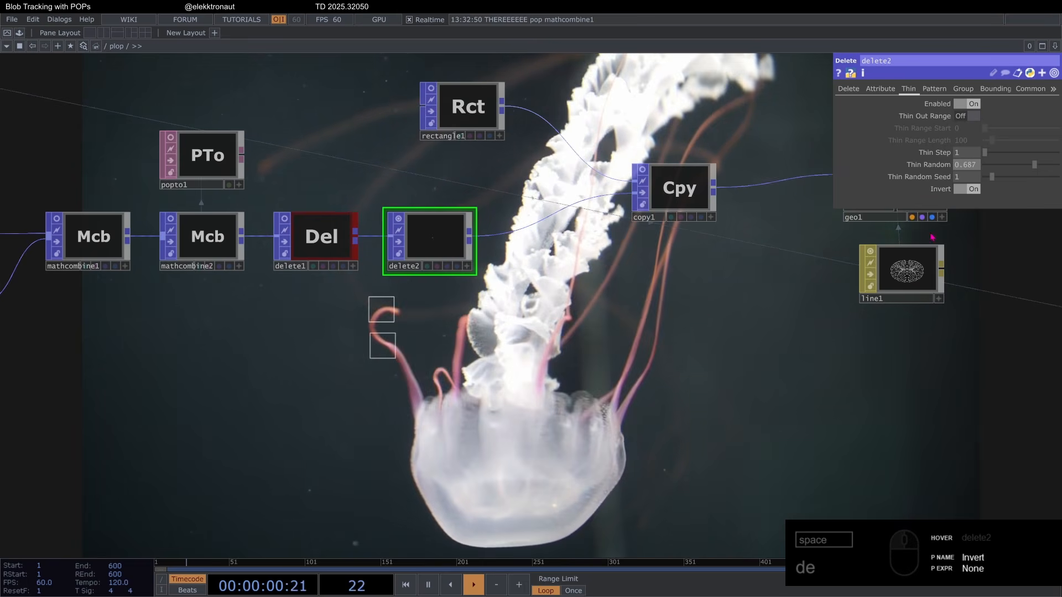
middle_click(437, 241)
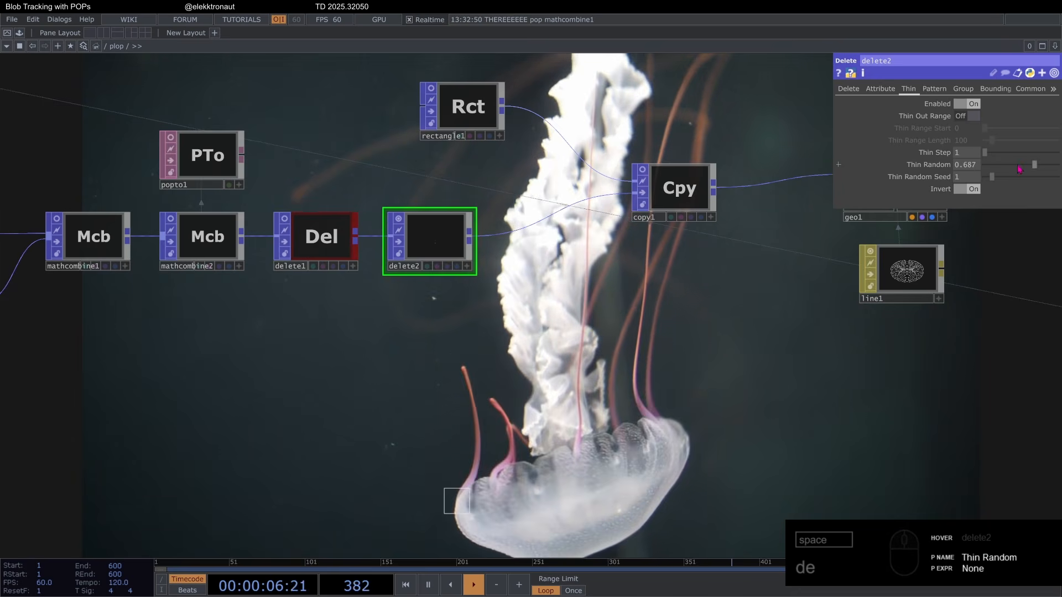
drag(1034, 165, 1027, 166)
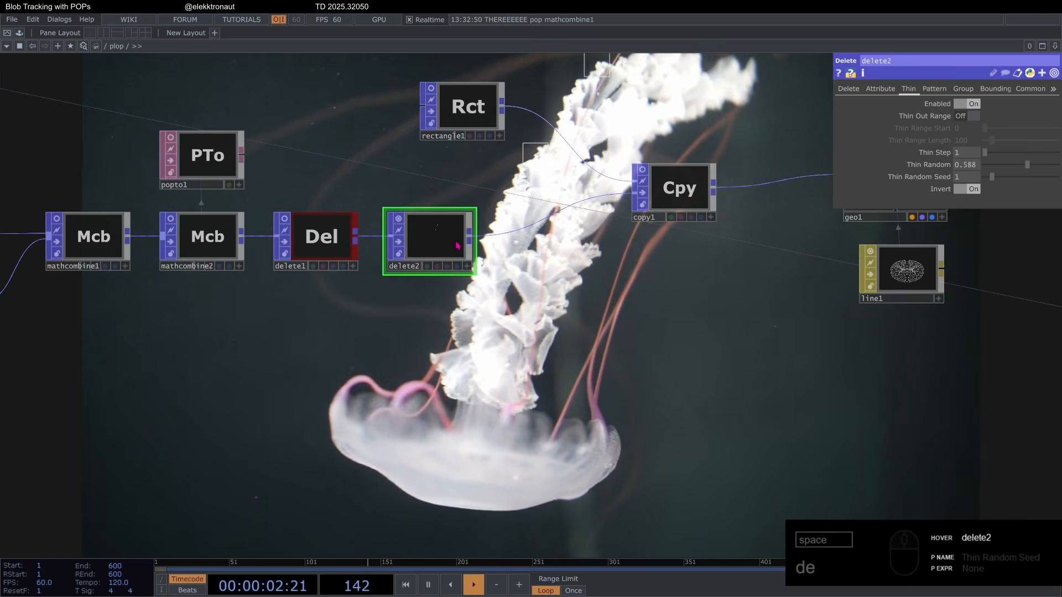
key(Delete)
Insert a Particle POP between delete1 and copy1
right_click(409, 231)
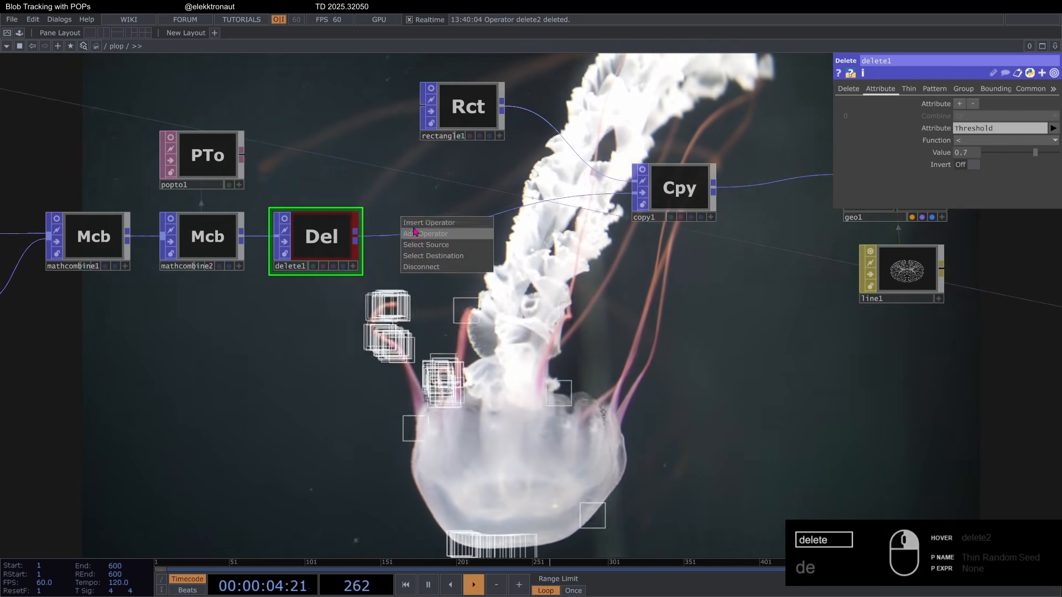
click(417, 229)
text(part)
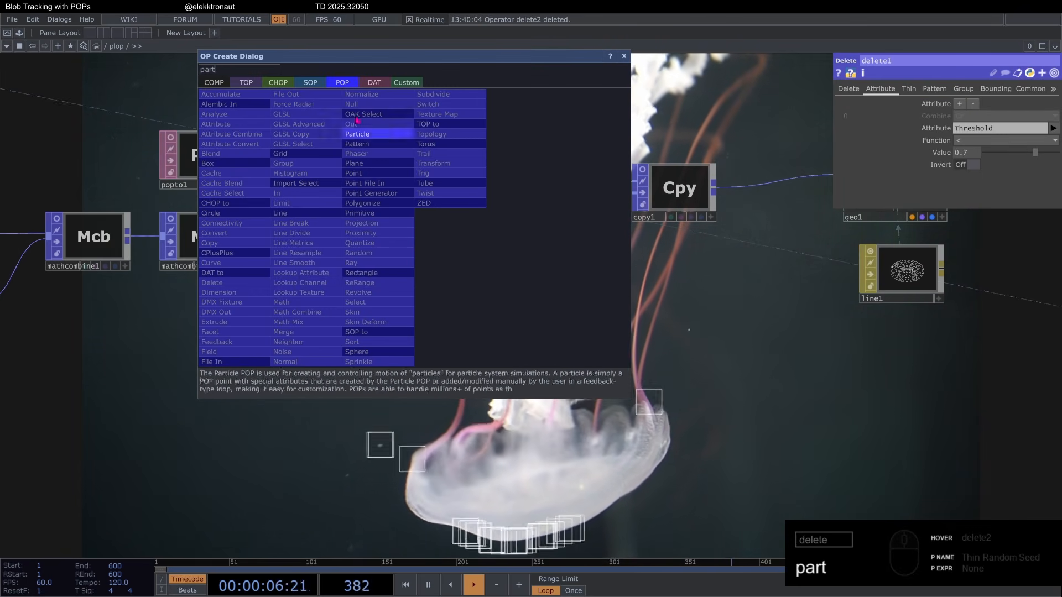
click(357, 134)
click(473, 250)
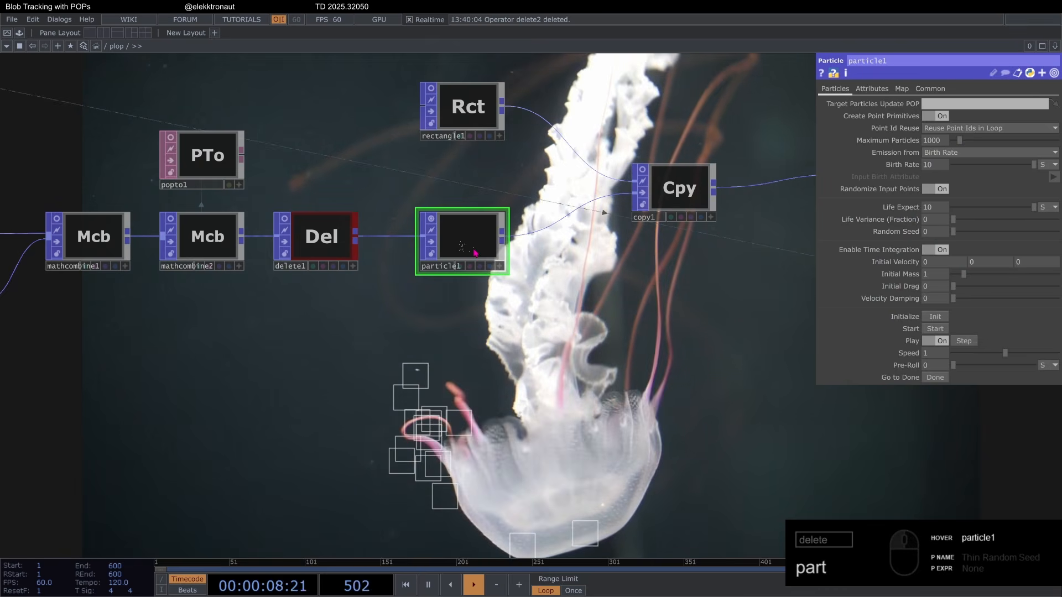
Set particle1's Life Expect to 7 frames, then initialize and start the particle simulation
drag(521, 378, 454, 365)
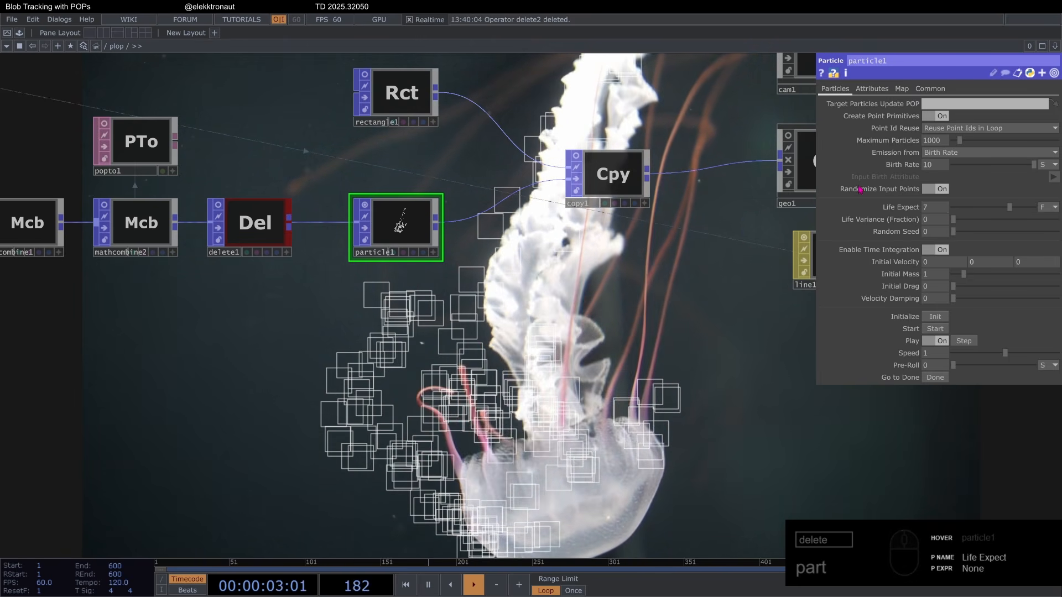
click(945, 318)
click(943, 330)
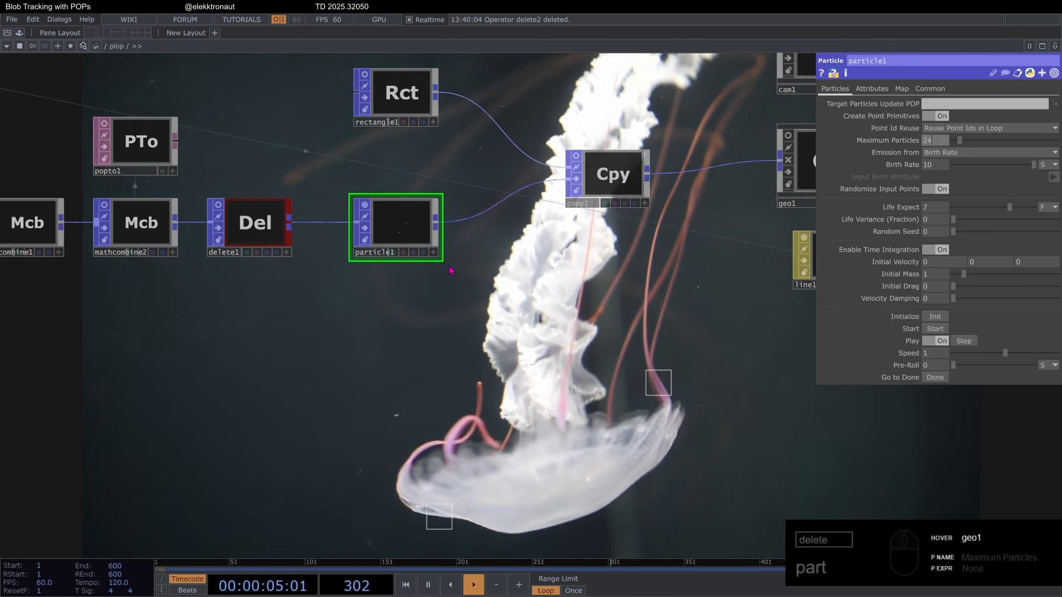
Limit particle1 to 24 maximum particles and set its Birth Rate to 1000
text(24)
click(945, 168)
text(1000)
key(Return)
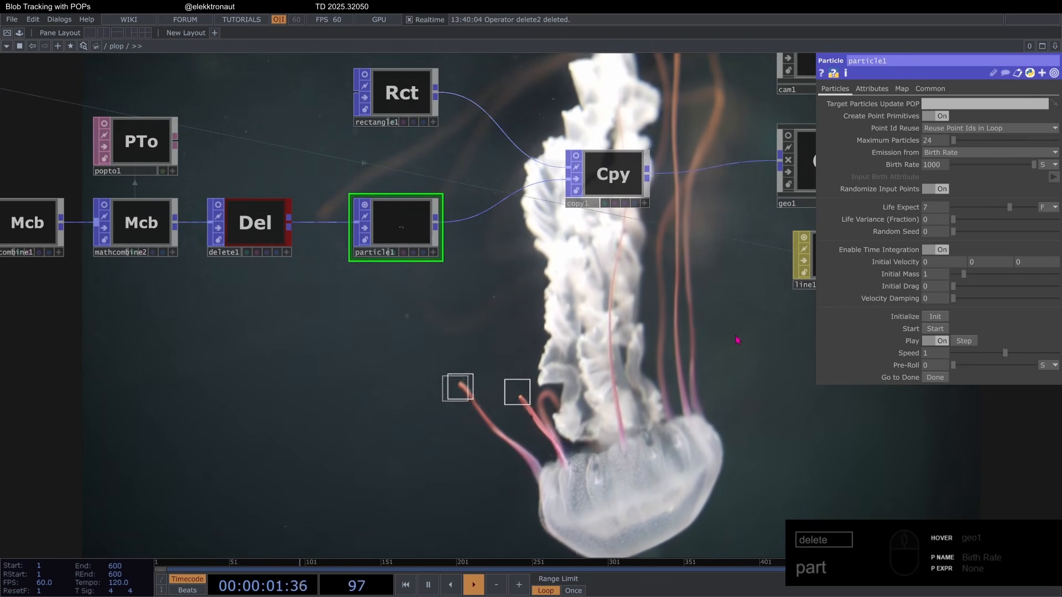
Set particle1's Life Variance (Fraction) to 1
click(934, 218)
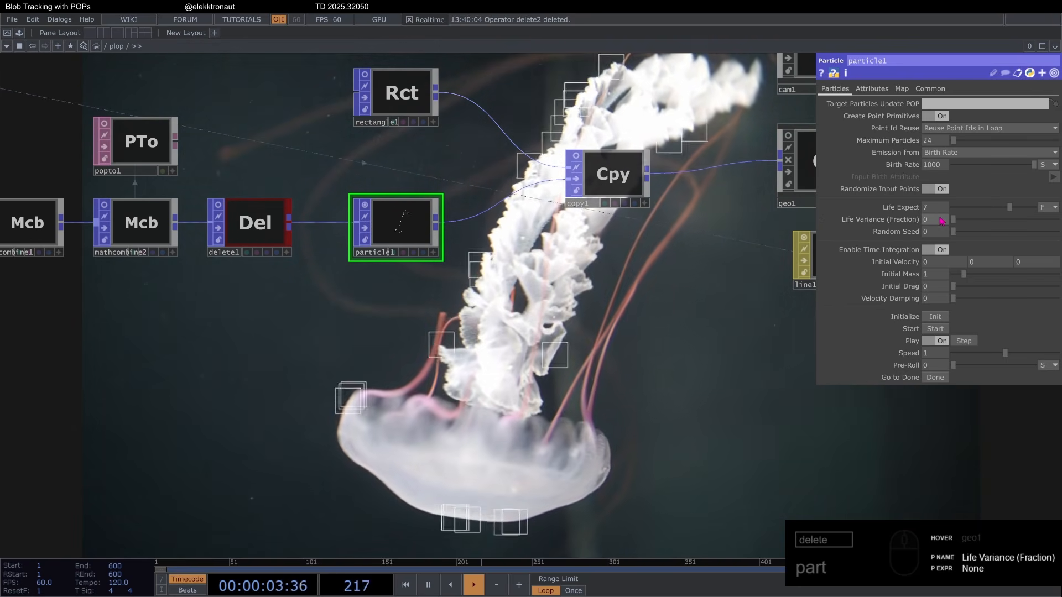
text(1)
key(Return)
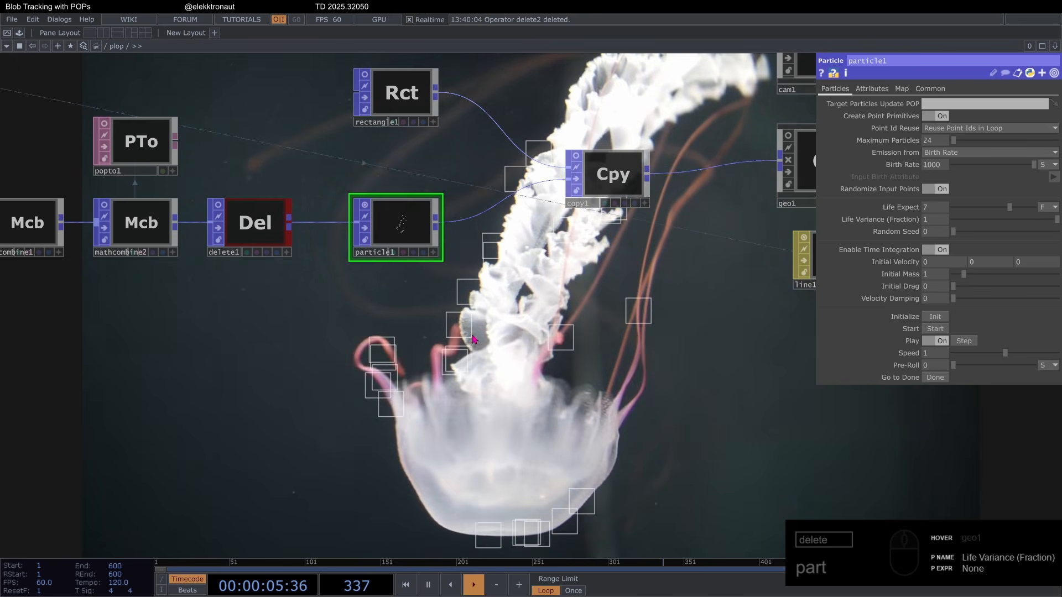
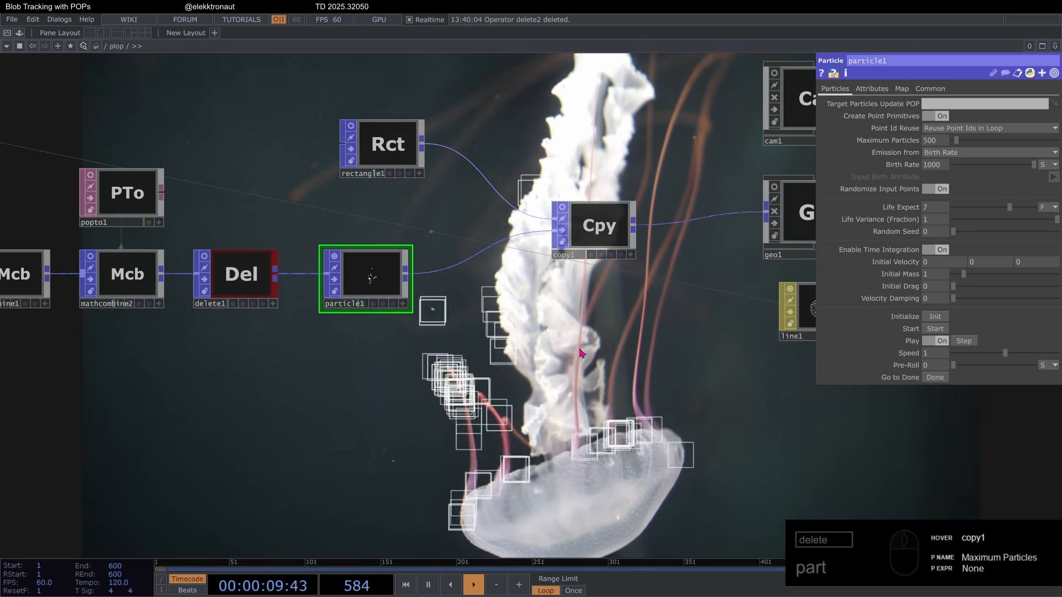
Undo the latest Maximum Particles changes on particle1
drag(581, 352, 627, 274)
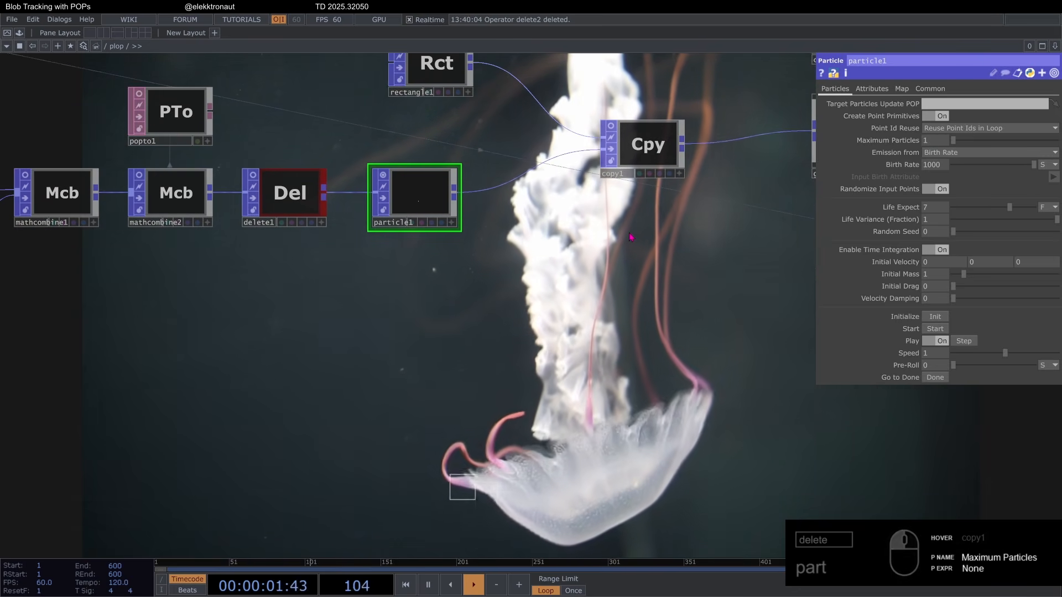
key(ctrl+z)
key(ctrl+z)
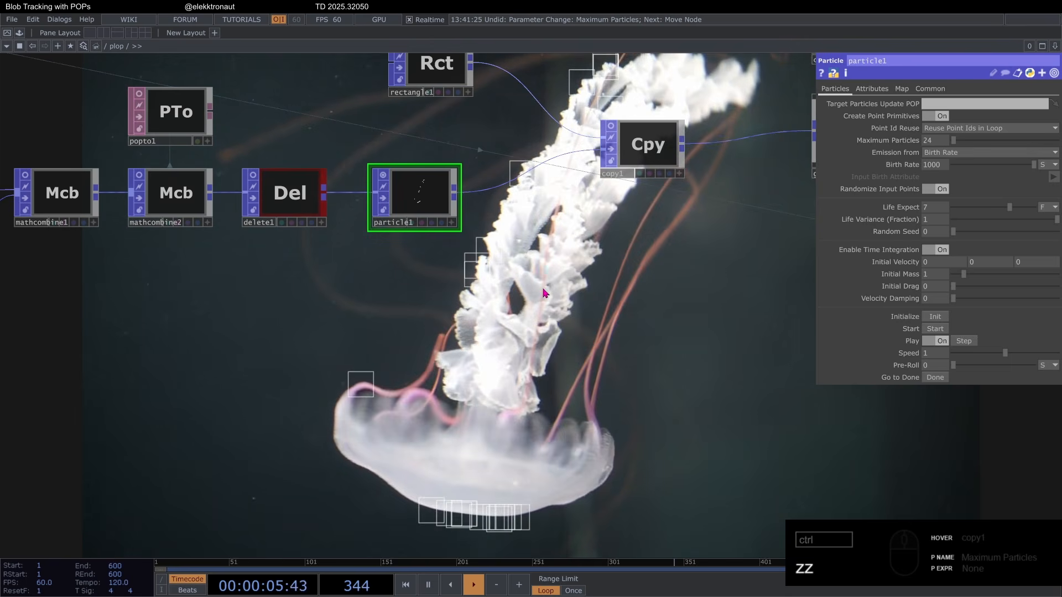
Colour the particle1 node red like delete1 and turn off its viewer
scroll(544, 293, down, 2)
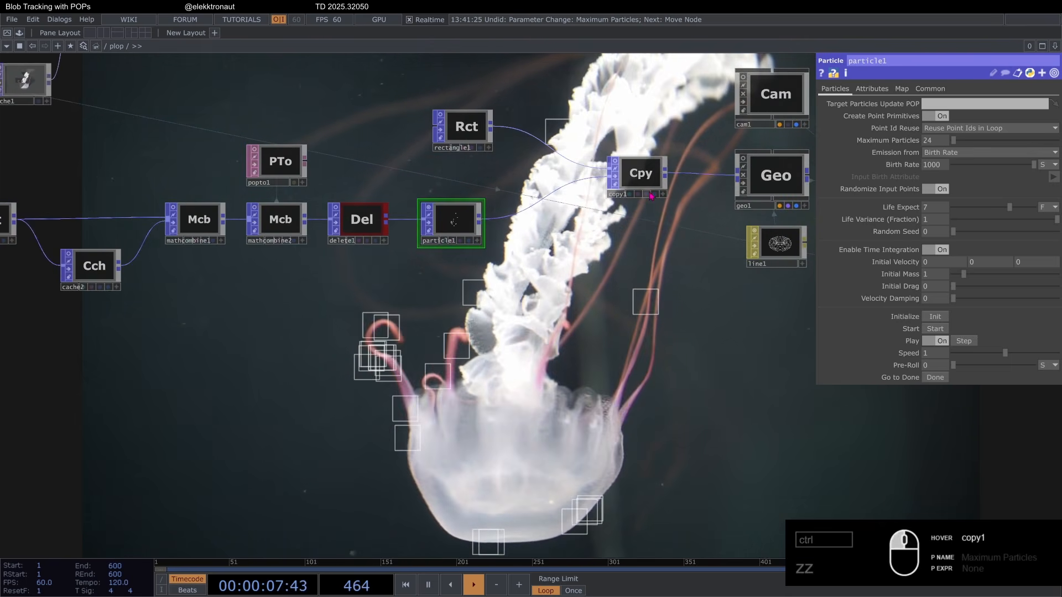
scroll(475, 231, up, 2)
scroll(509, 223, down, 2)
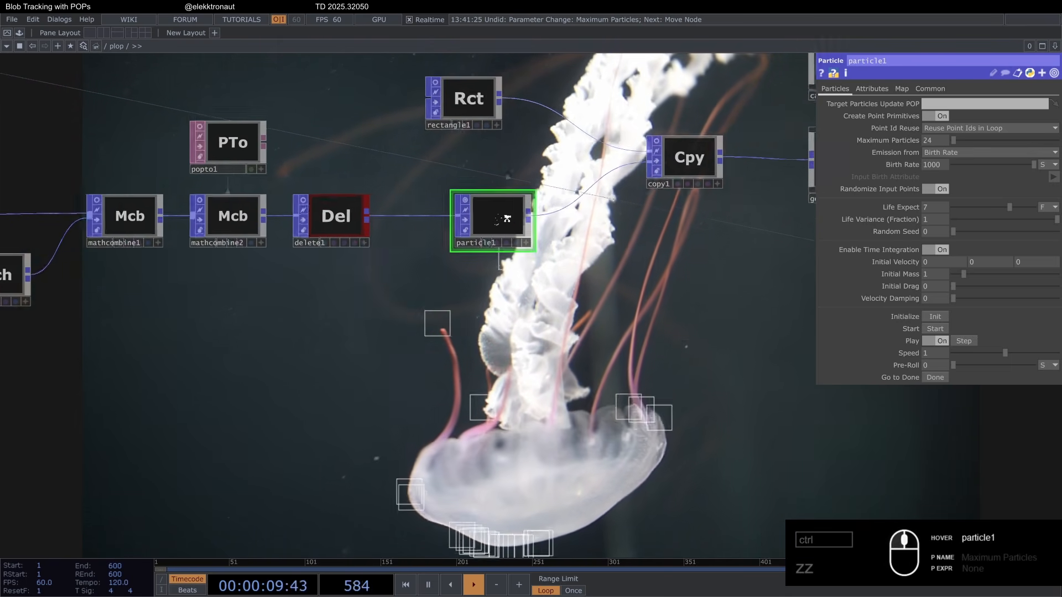
middle_drag(497, 218, 571, 204)
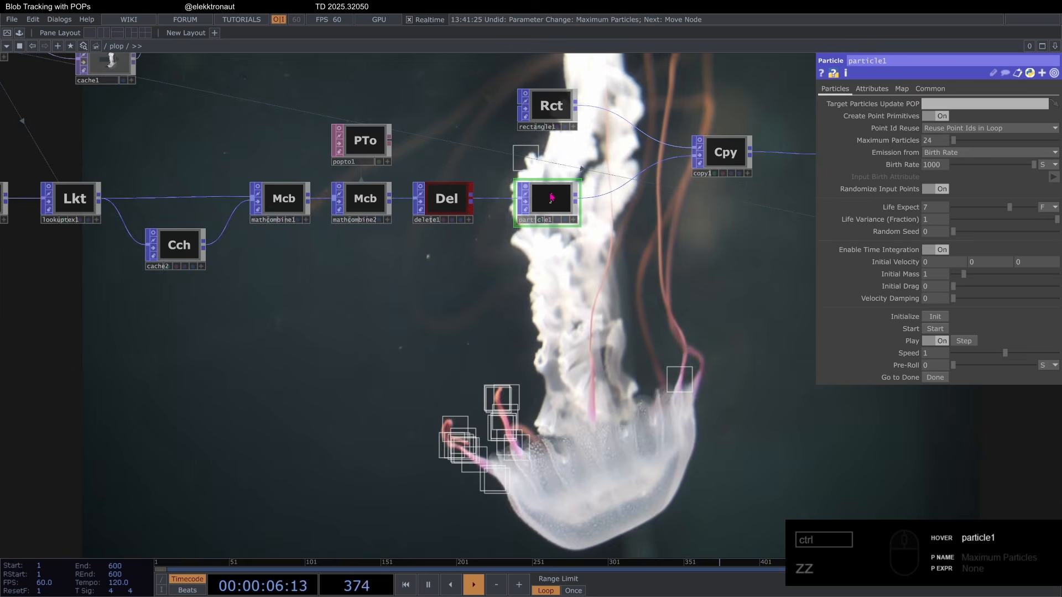
scroll(551, 198, up, 2)
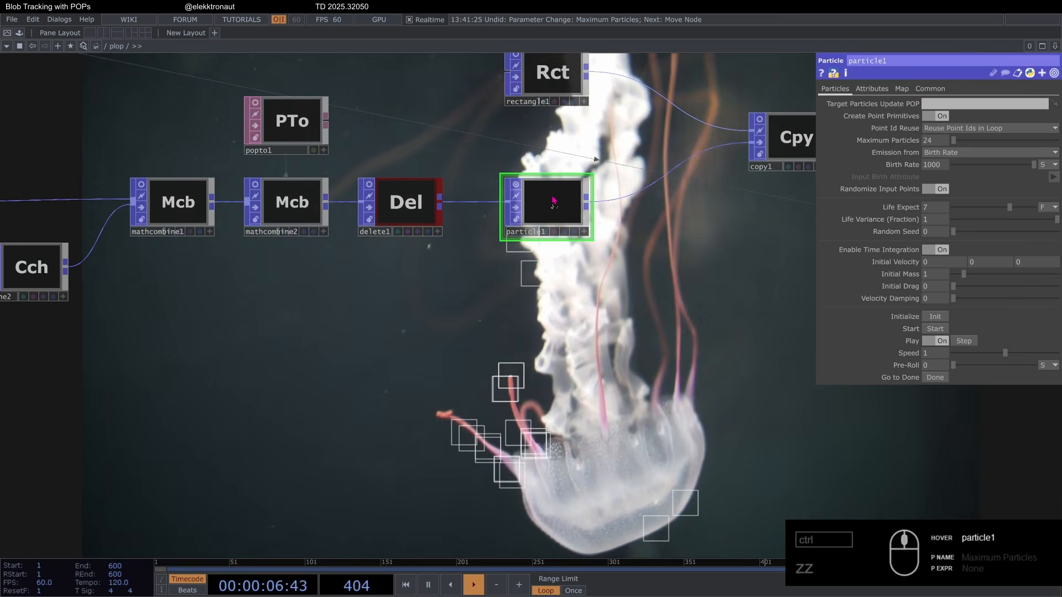
key(c)
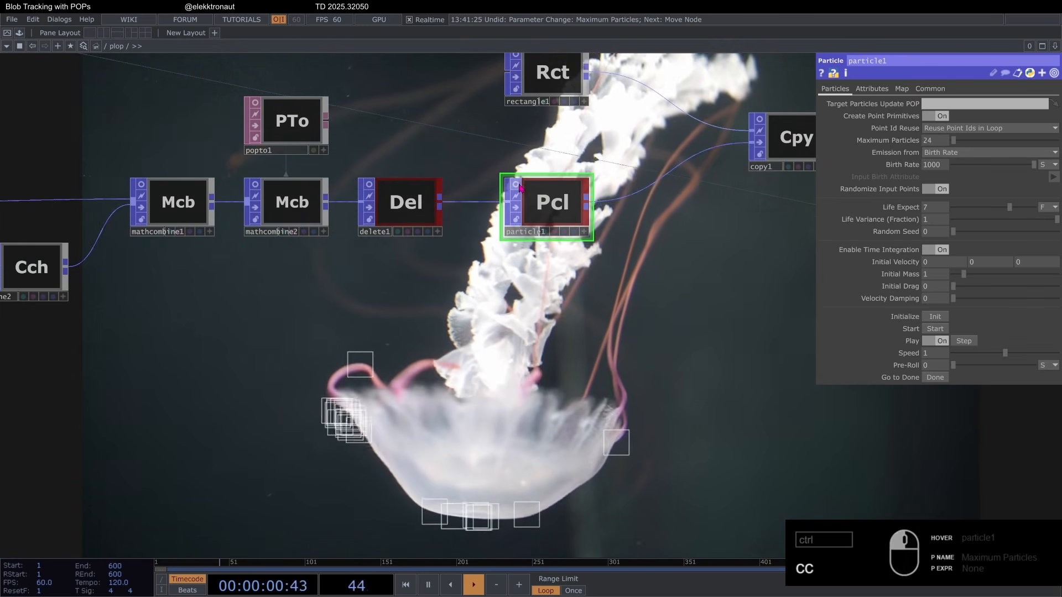
Try Threshold deletion values of 0, 0.084, 0.756 and 0.931 on delete1 with particle1's maximum particles at 240
drag(401, 204, 412, 204)
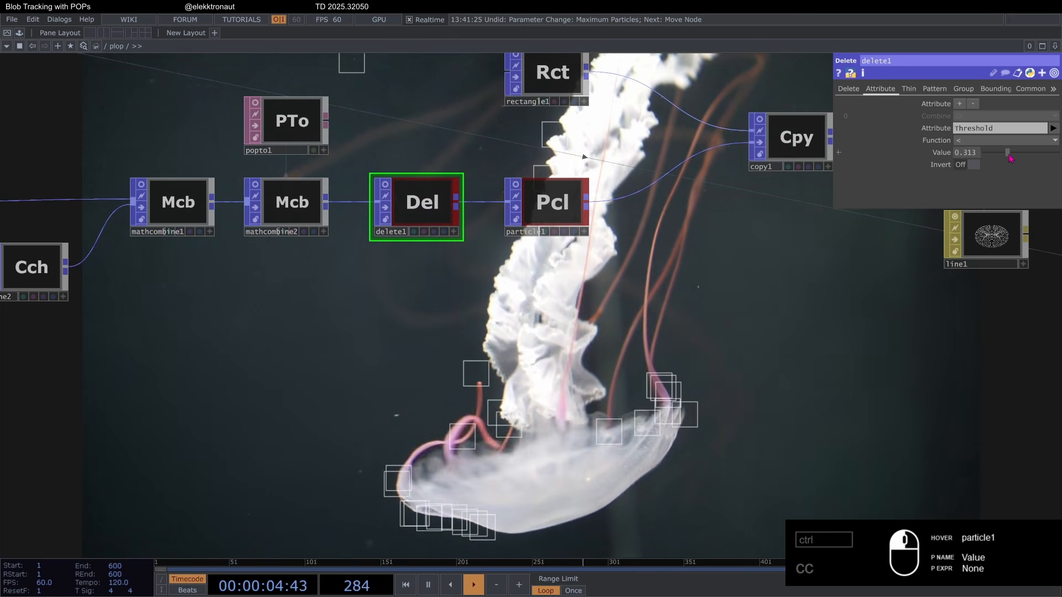
click(568, 183)
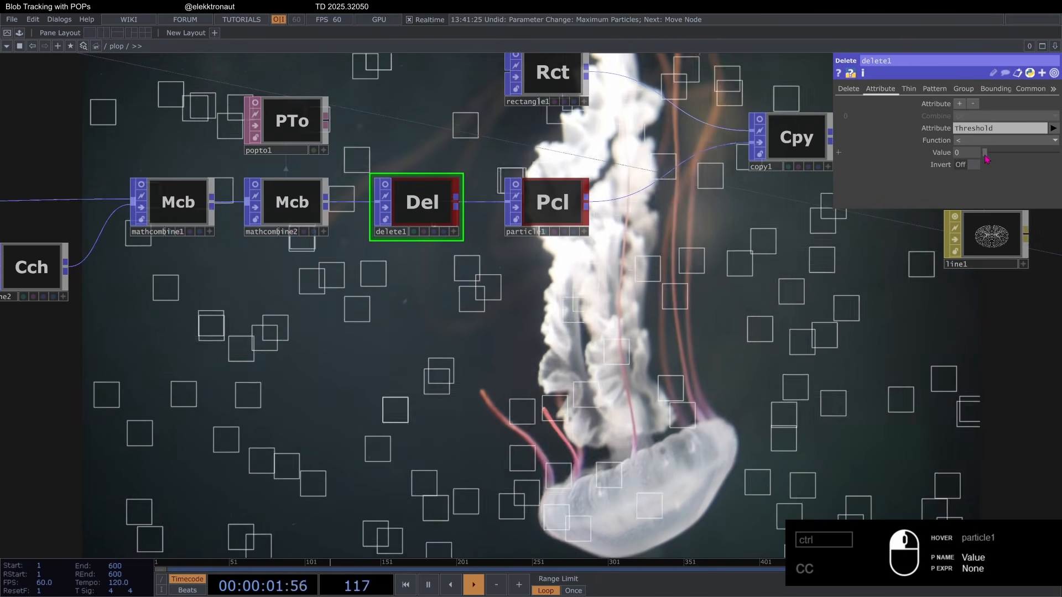
drag(987, 159, 989, 161)
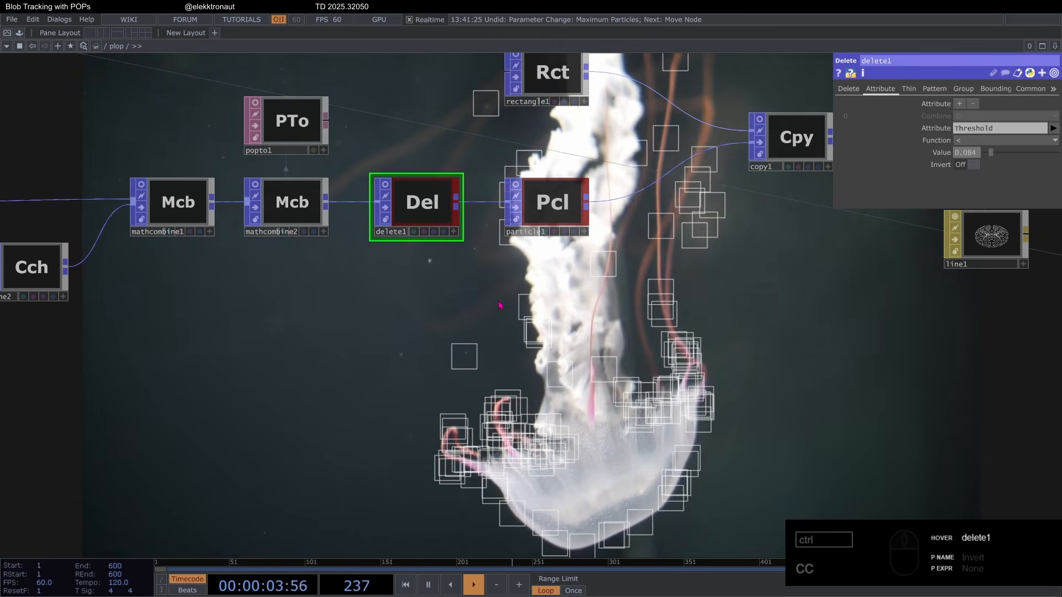
drag(993, 153, 1040, 153)
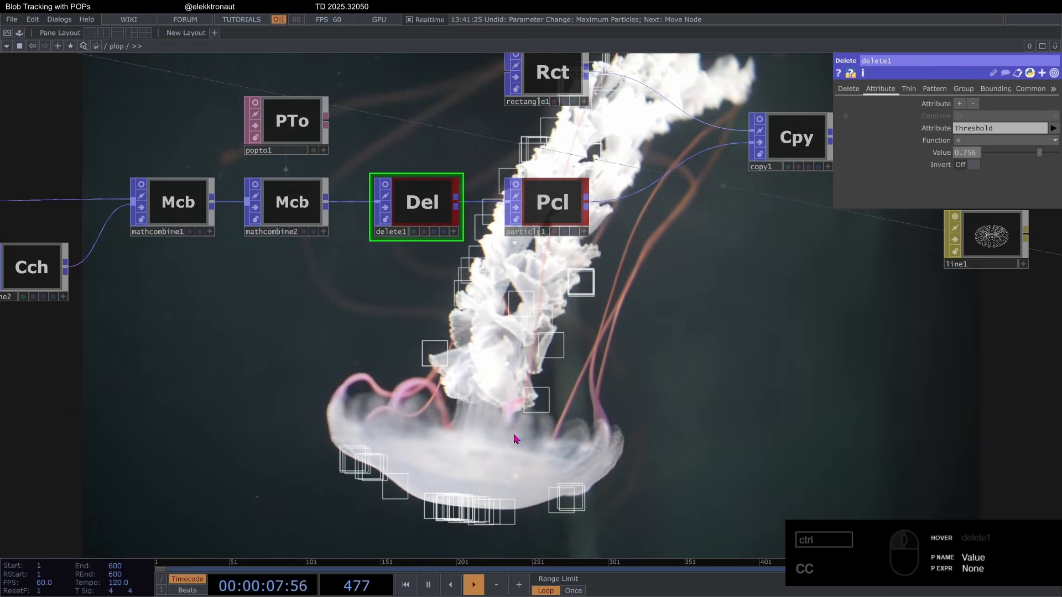
drag(1039, 153, 1055, 158)
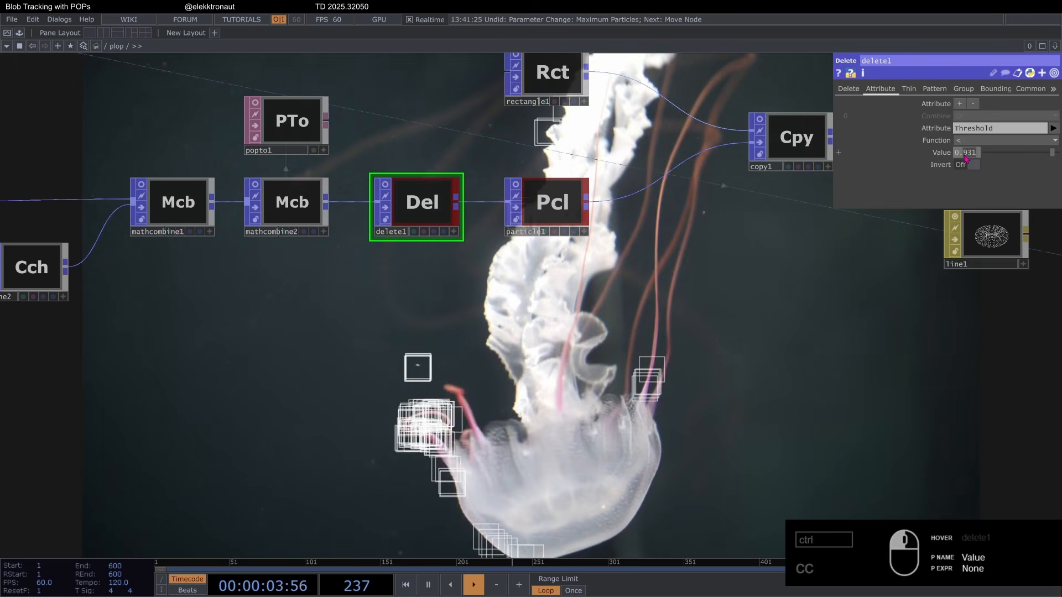
Set the Maximum Particles of particle1 to 24
click(551, 199)
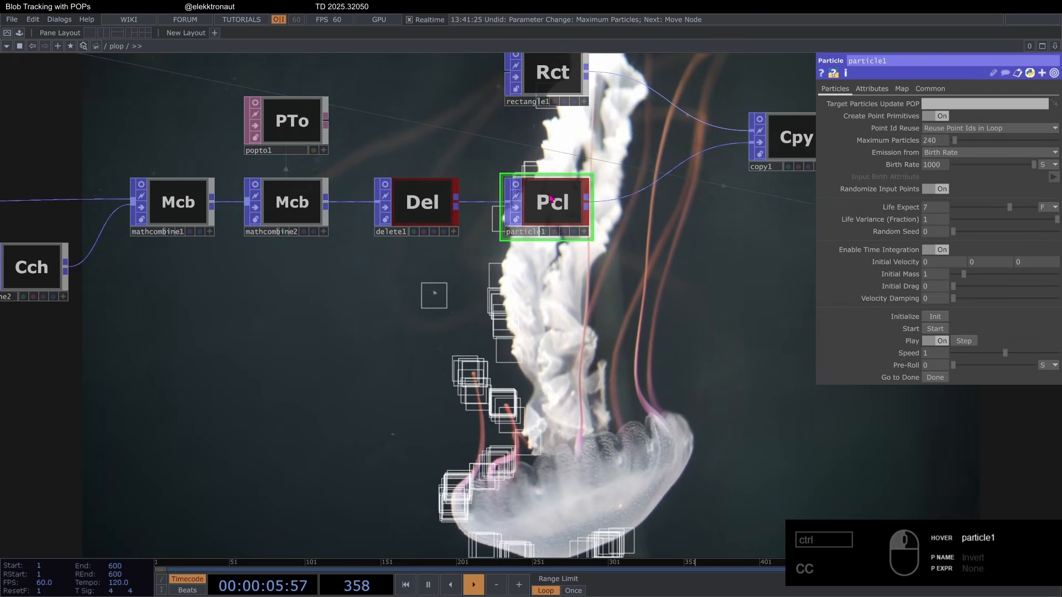
click(941, 141)
text(2)
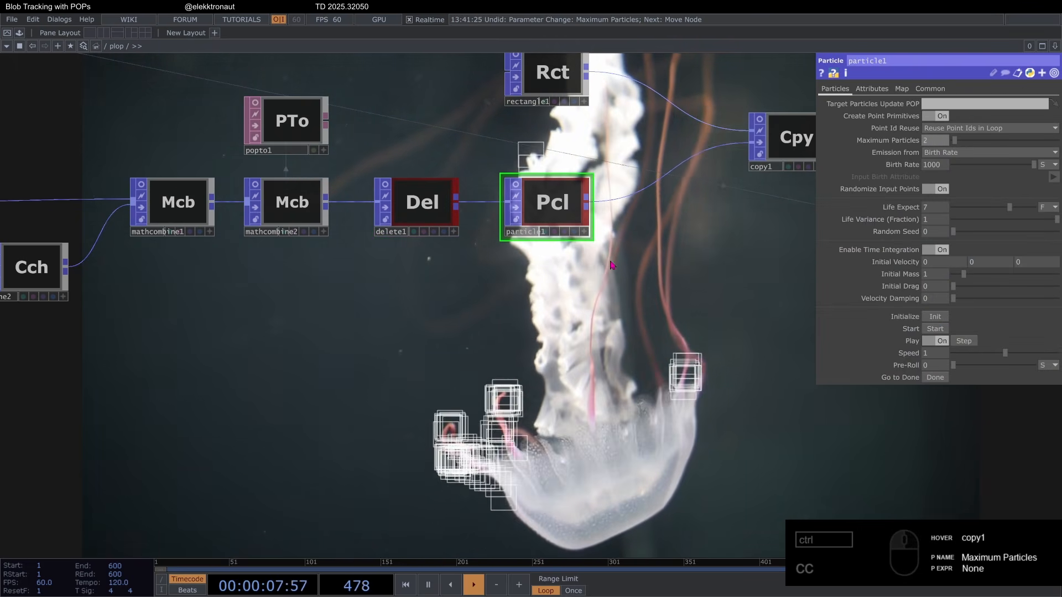
text(4)
key(Return)
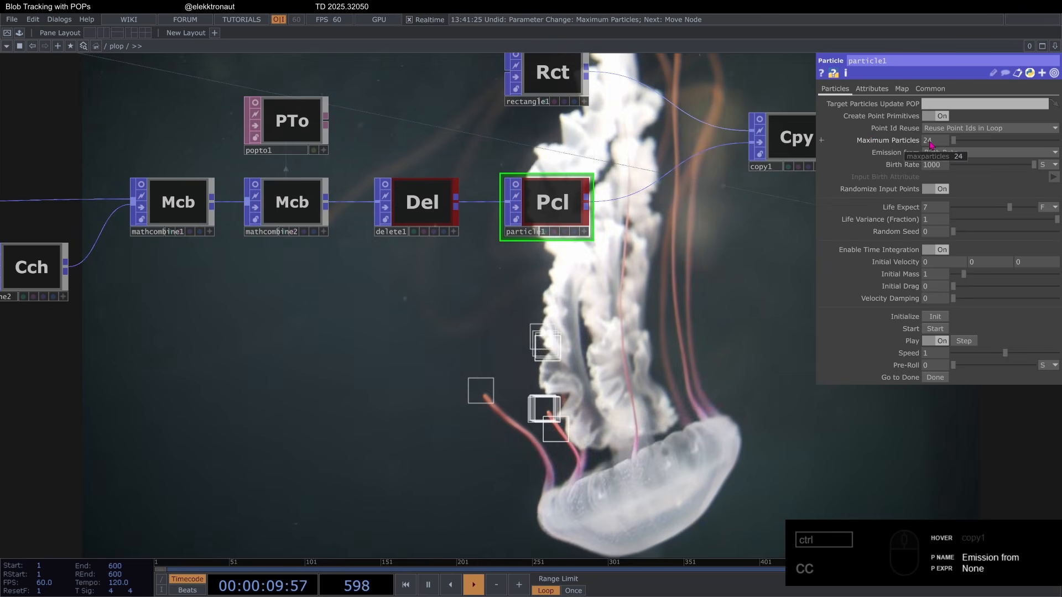
Set the Threshold comparison value of delete1 to 0.7
click(425, 202)
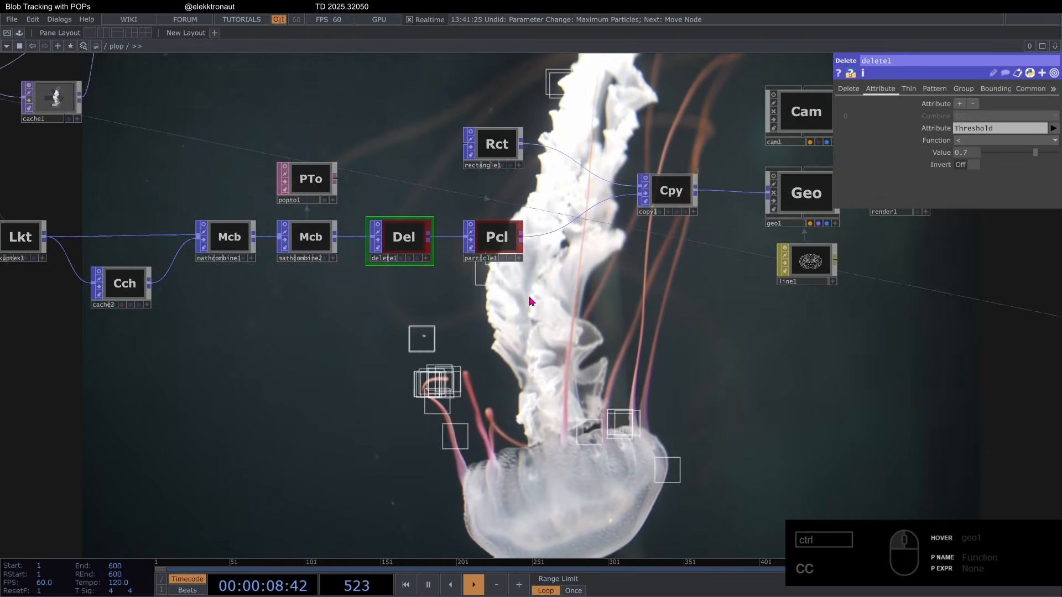
scroll(529, 297, down, 2)
scroll(520, 274, up, 4)
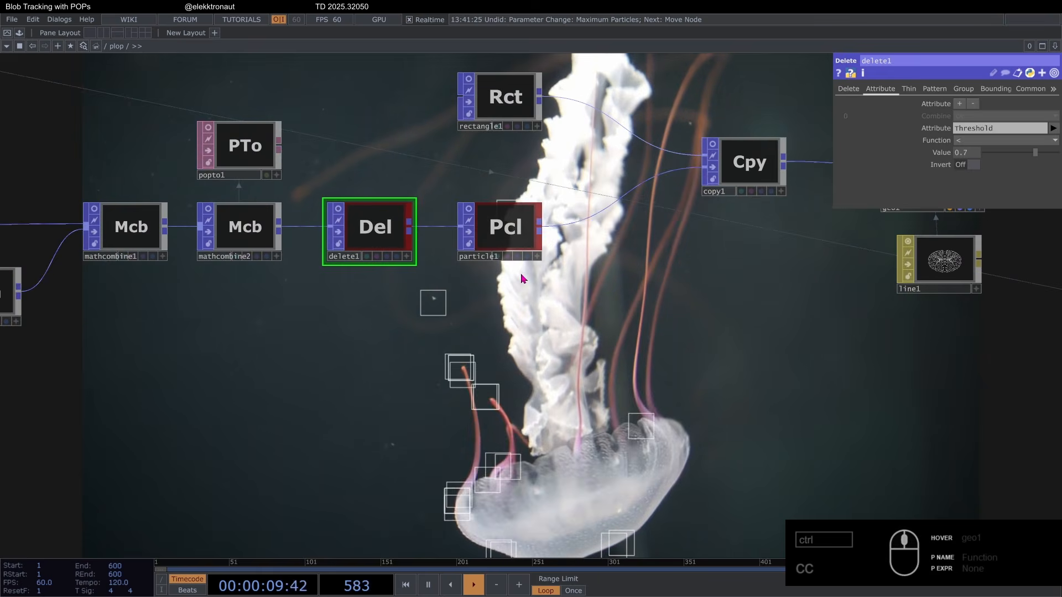
scroll(520, 273, down, 4)
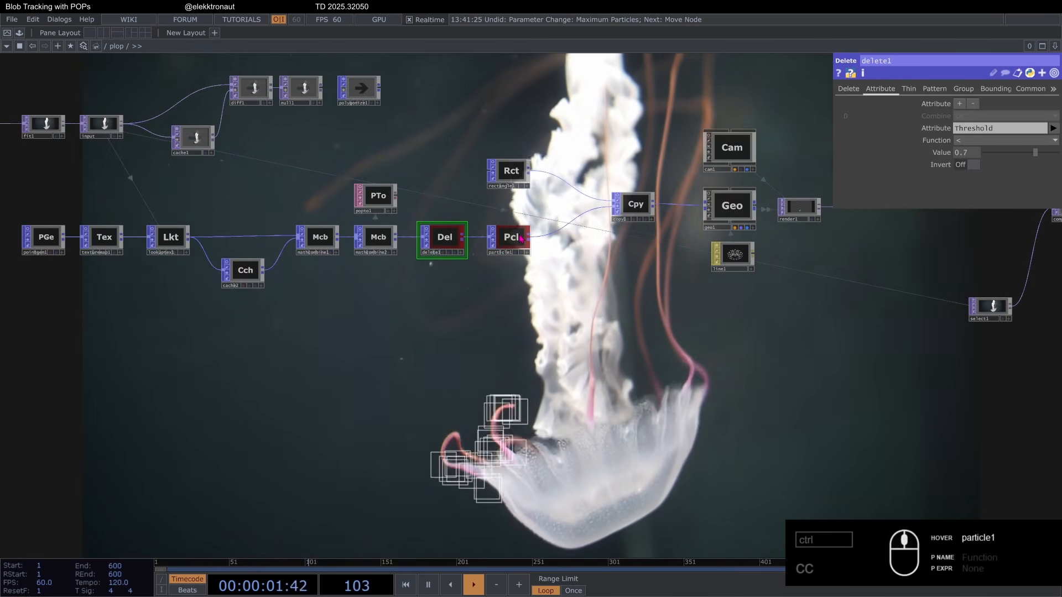
scroll(520, 238, up, 3)
drag(463, 347, 612, 338)
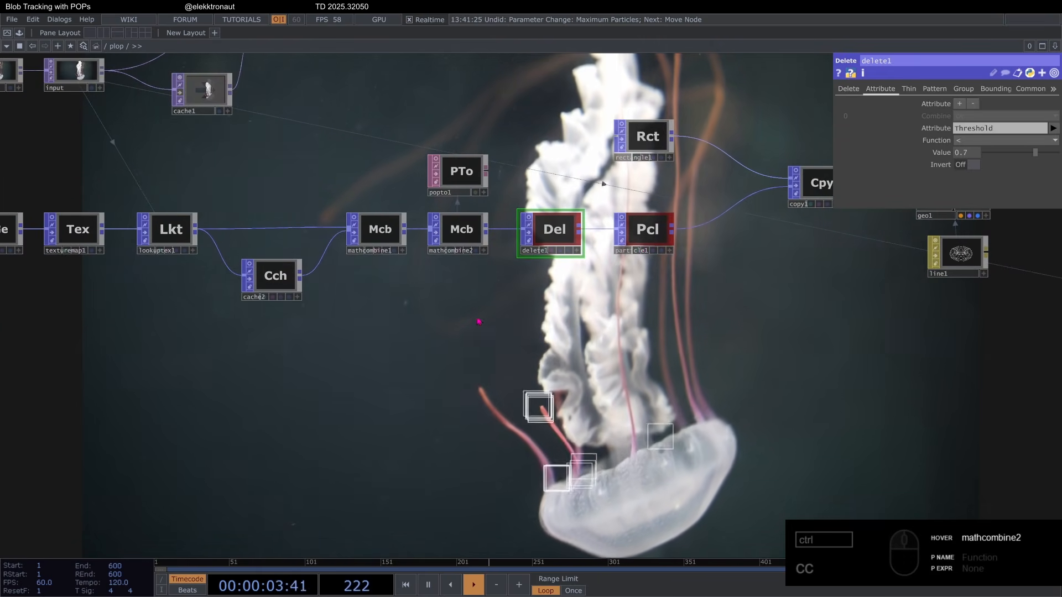
Check the attributes coming out of delete1 and add Difference to particle1's input attributes
click(512, 229)
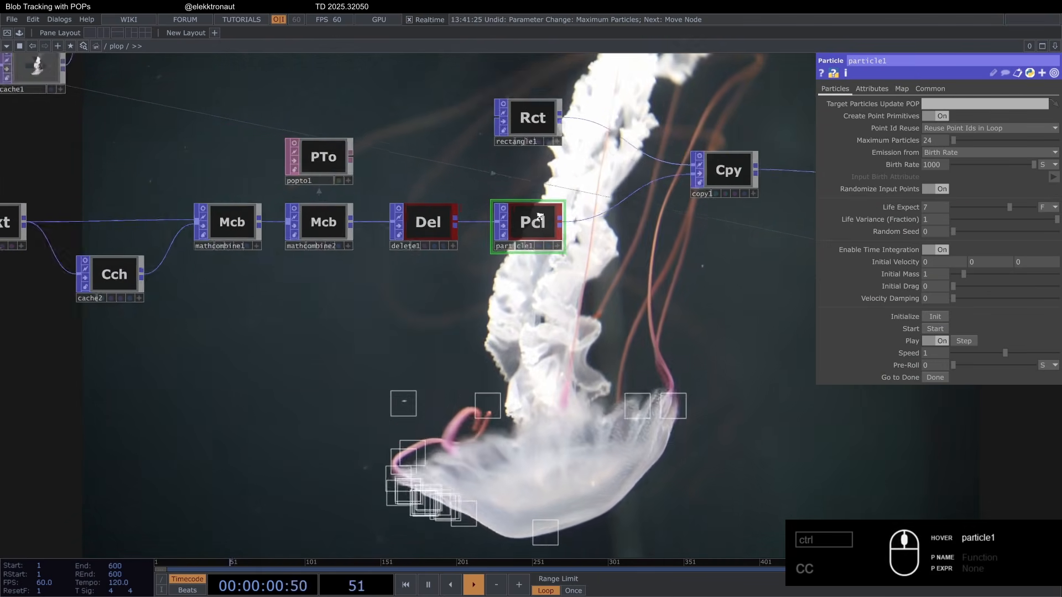
scroll(512, 228, up, 2)
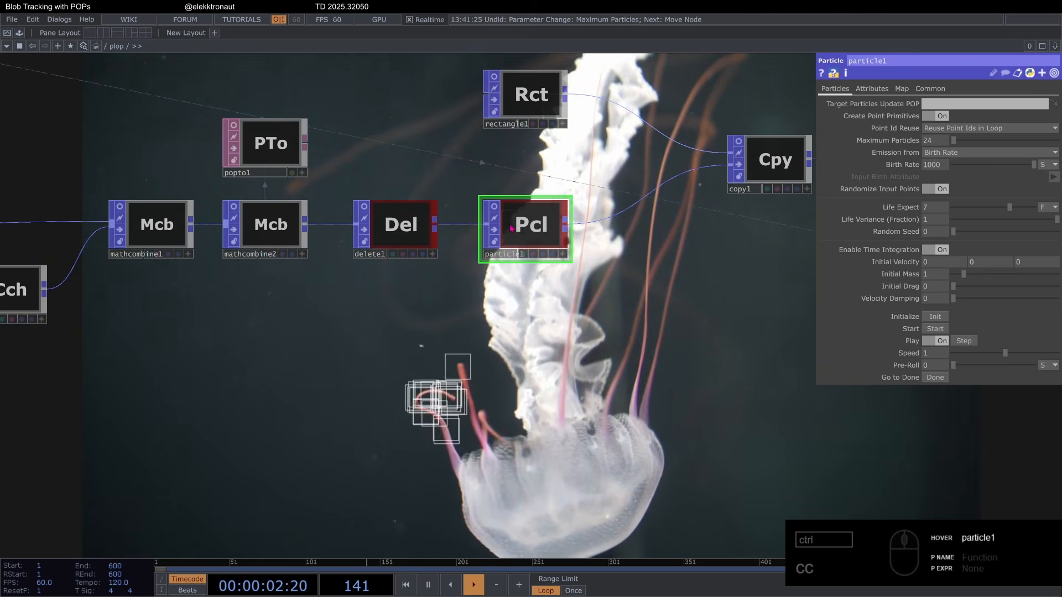
middle_click(397, 233)
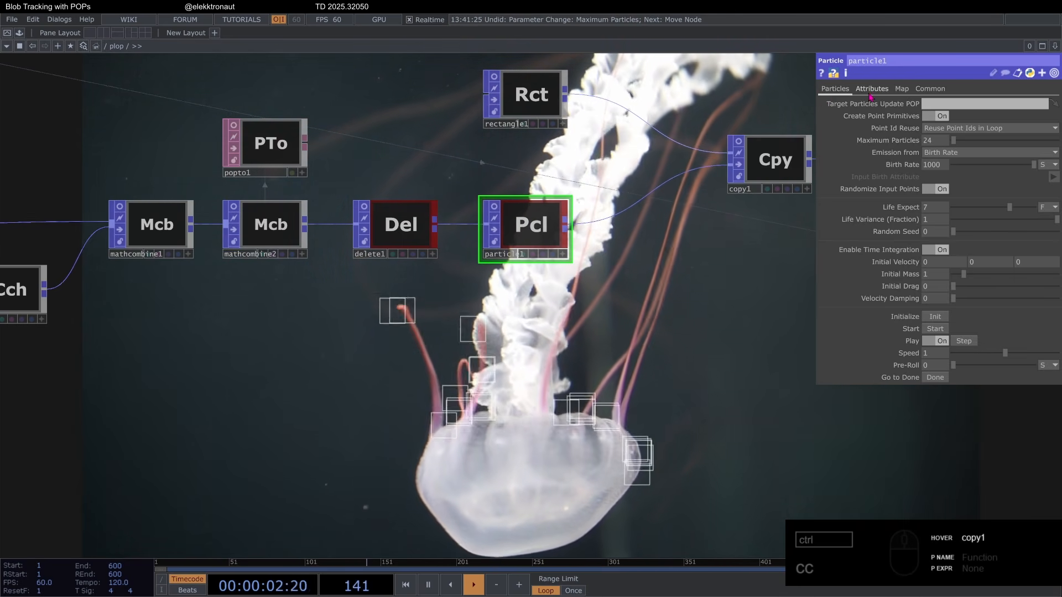
click(871, 90)
click(1053, 105)
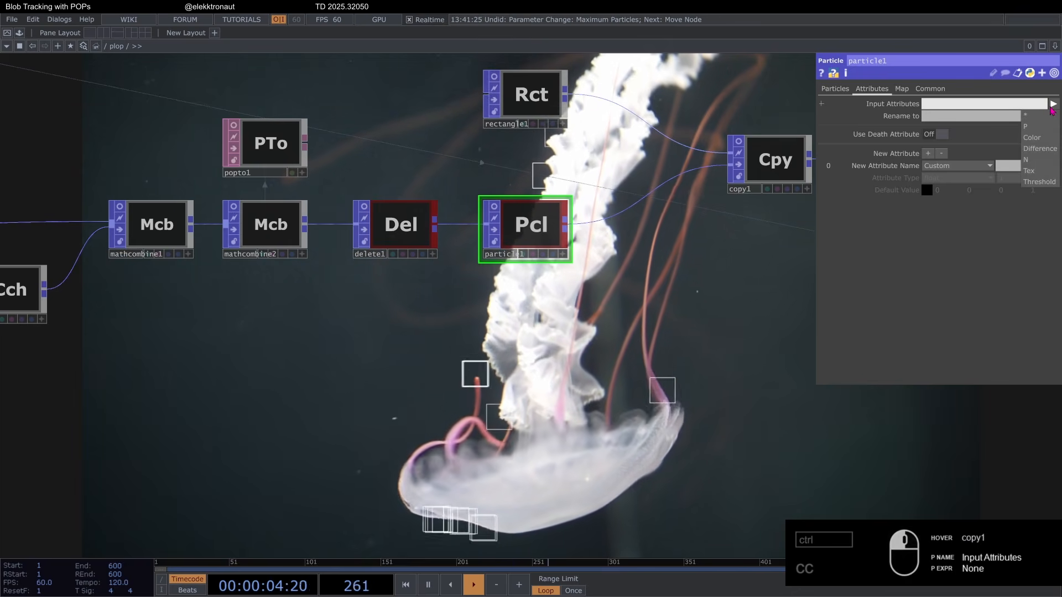
Insert a Math Combine POP on the wire between particle1 and copy1
scroll(668, 273, down, 3)
drag(673, 273, 477, 298)
scroll(581, 318, down, 3)
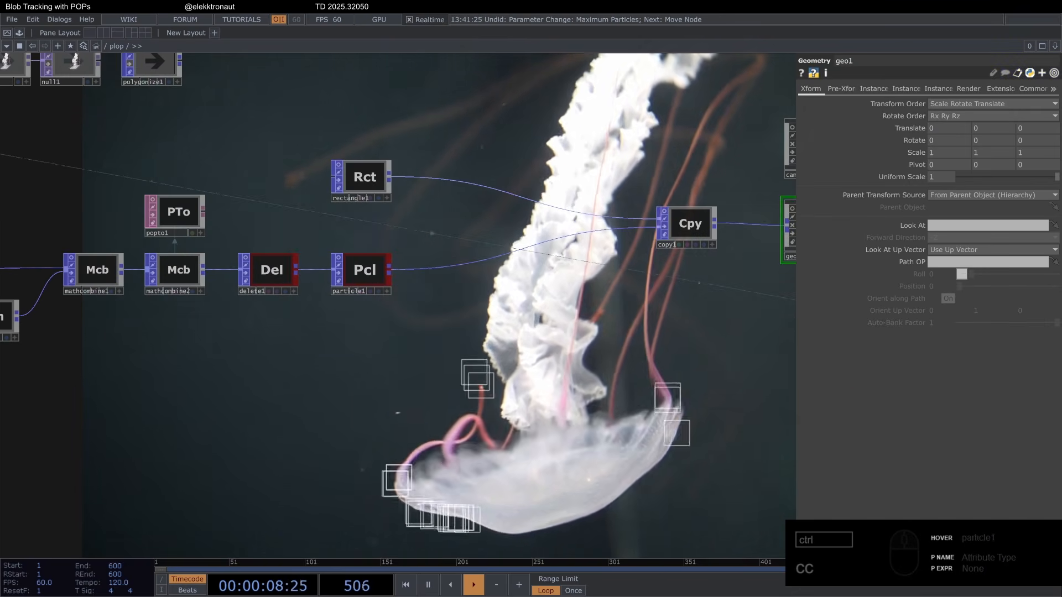
key(Tab)
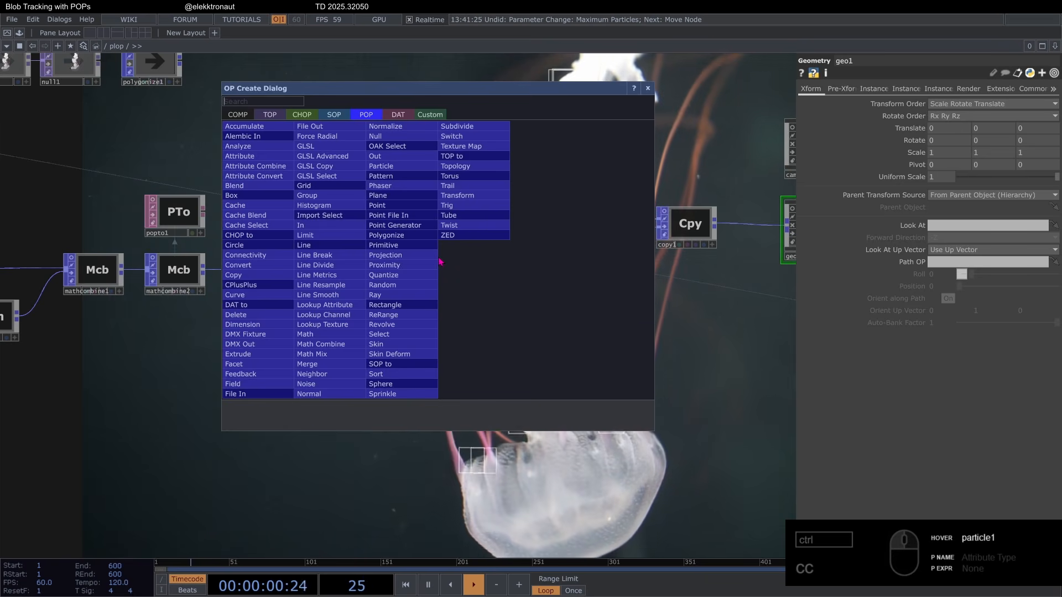
text(ma)
click(321, 344)
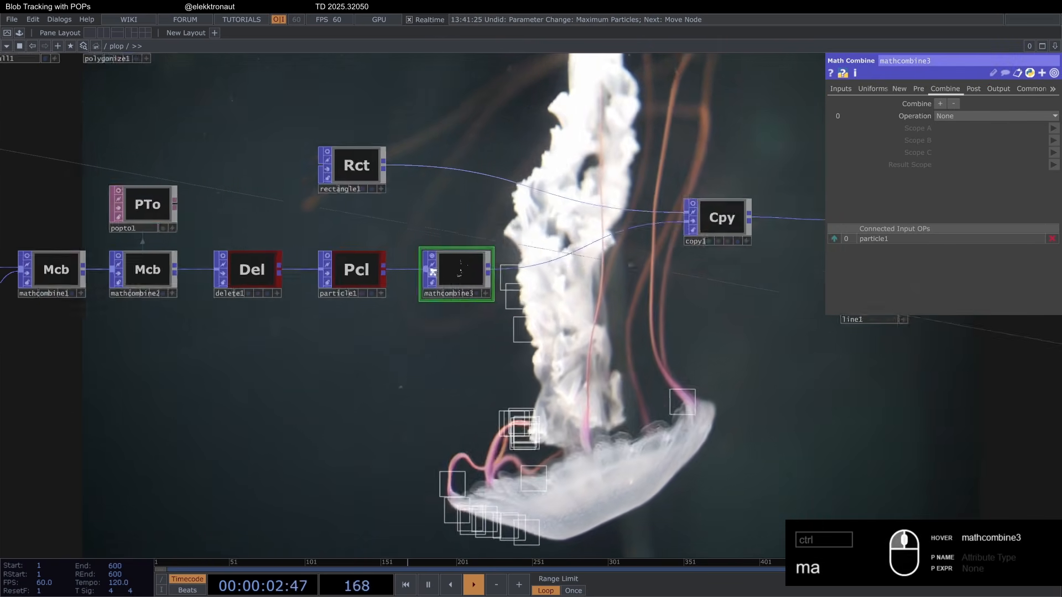
scroll(473, 274, up, 3)
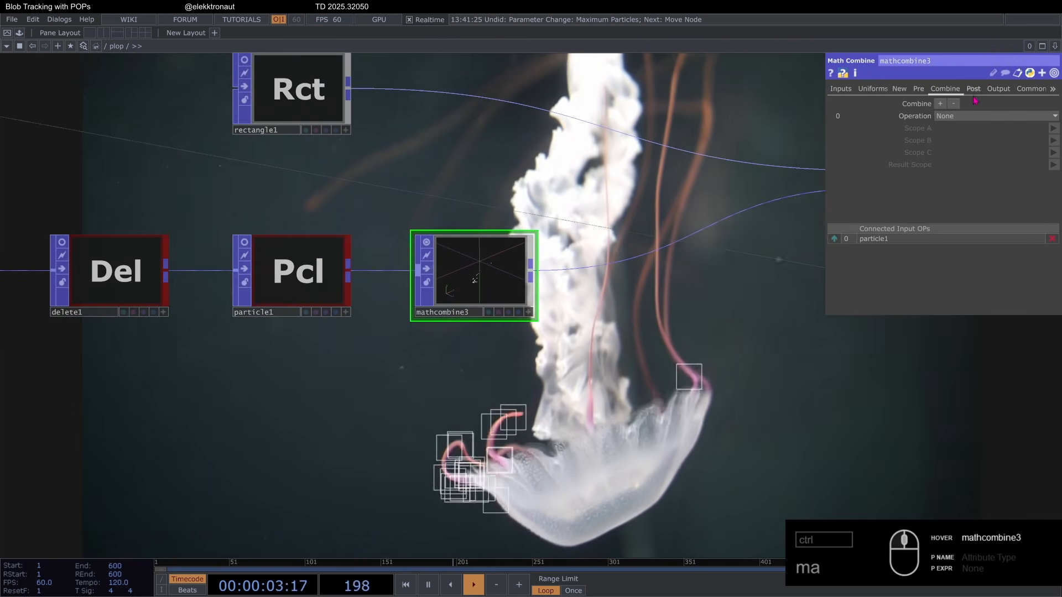
Configure mathcombine3 with operation A, Difference.rgb as Scope A and Scale as Result Scope
click(941, 116)
click(868, 141)
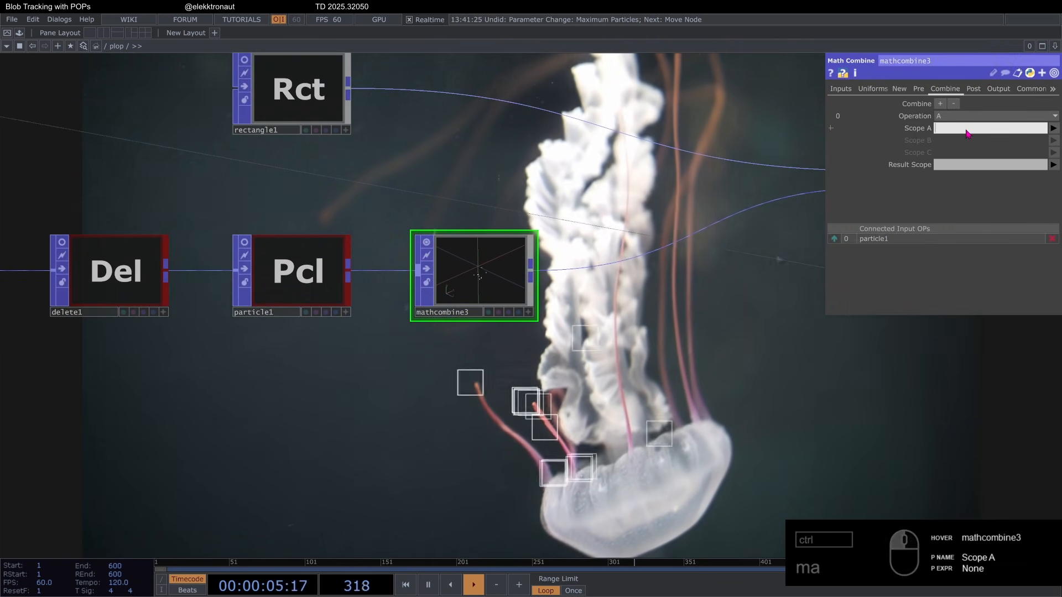
click(1052, 128)
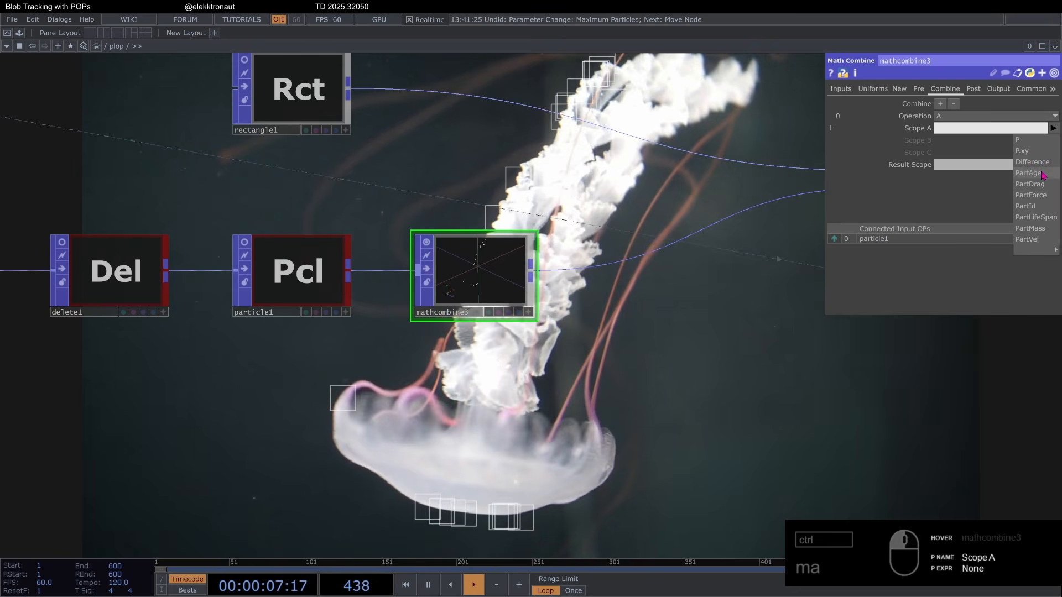
click(1032, 162)
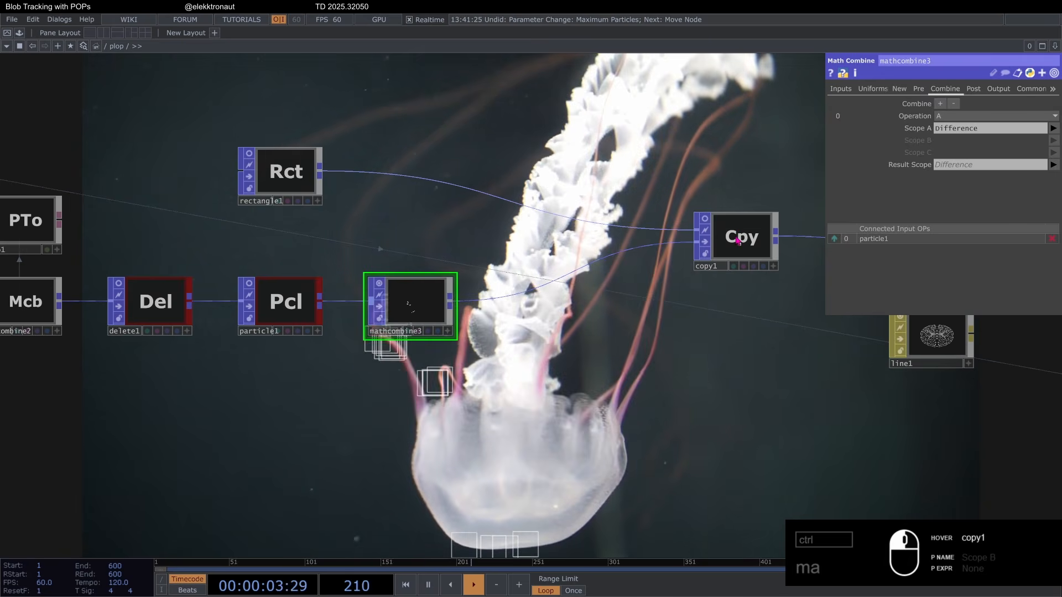
click(738, 241)
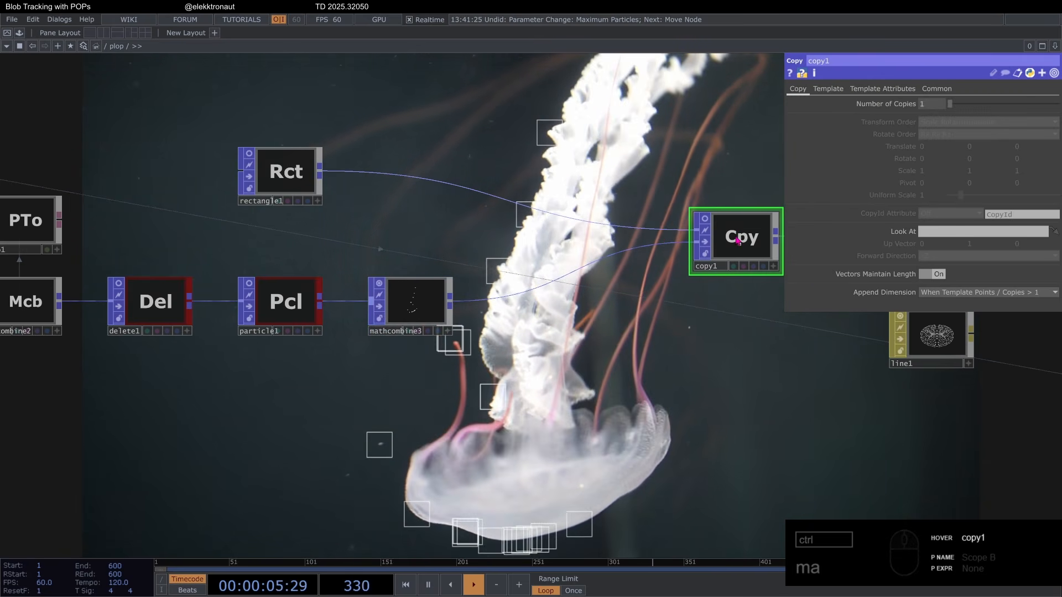
click(439, 294)
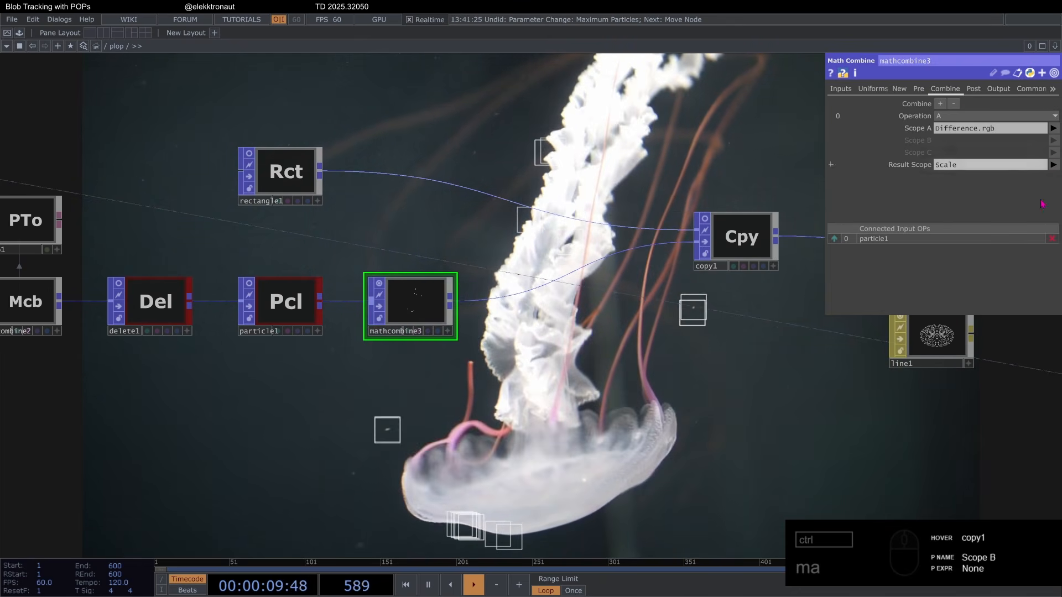
Enable Template Scale on copy1 using the Scale attribute
click(765, 243)
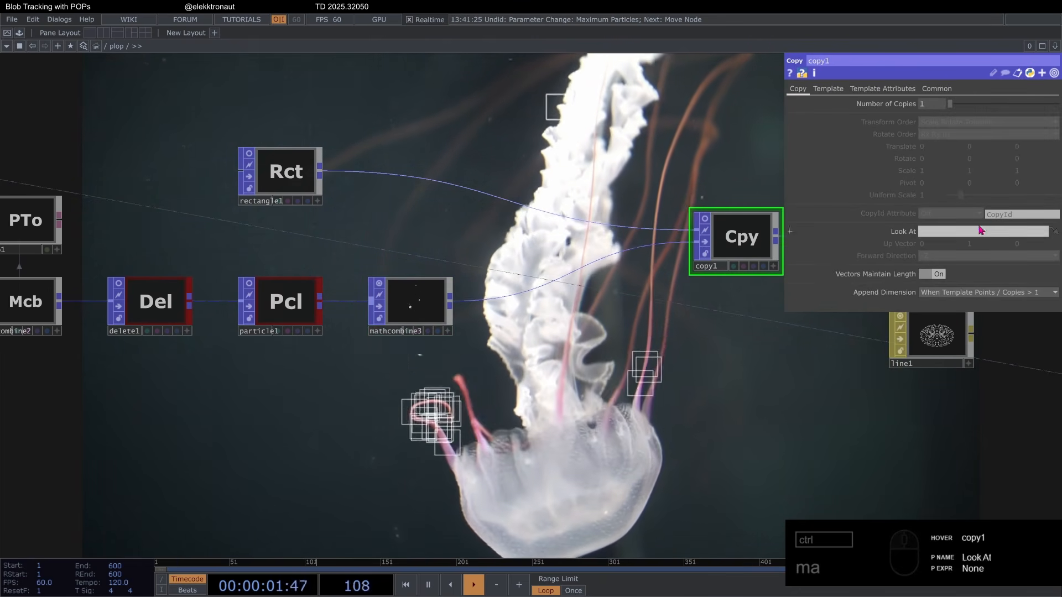
click(828, 89)
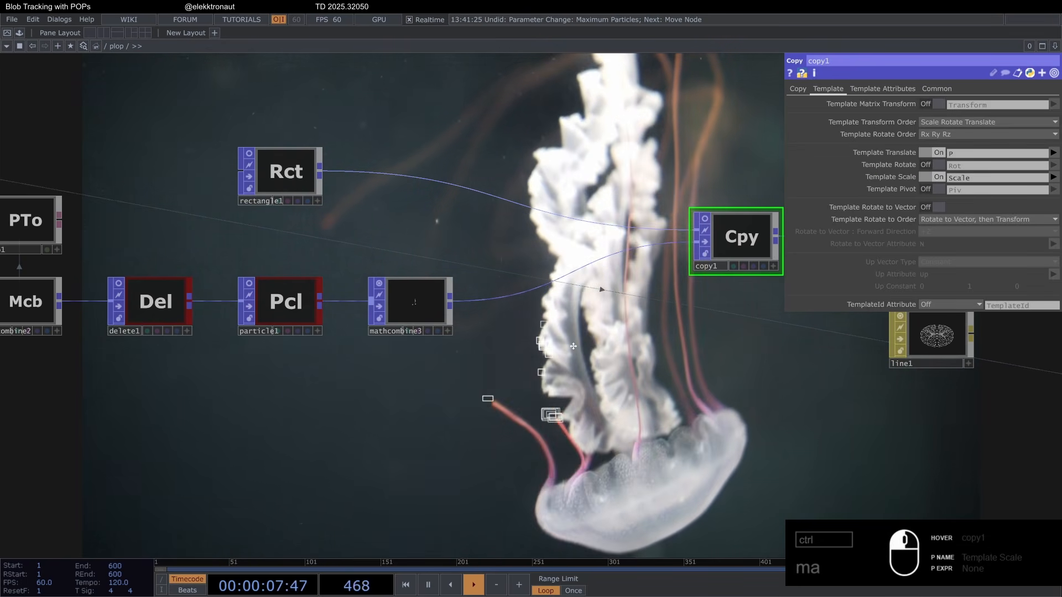
Insert a ReRange POP on the wire between mathcombine3 and copy1
drag(599, 290, 586, 247)
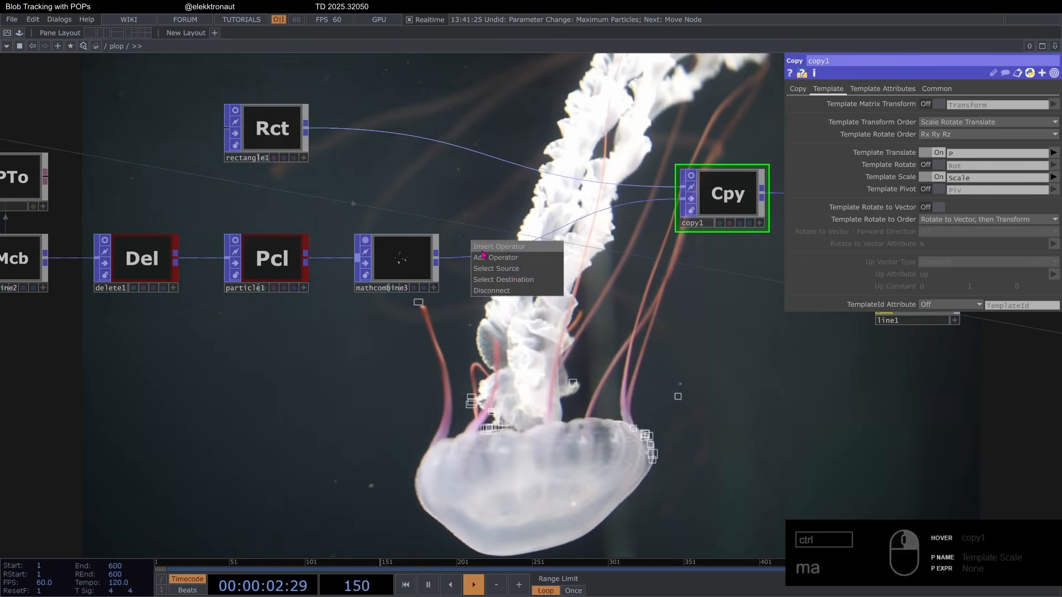
click(482, 250)
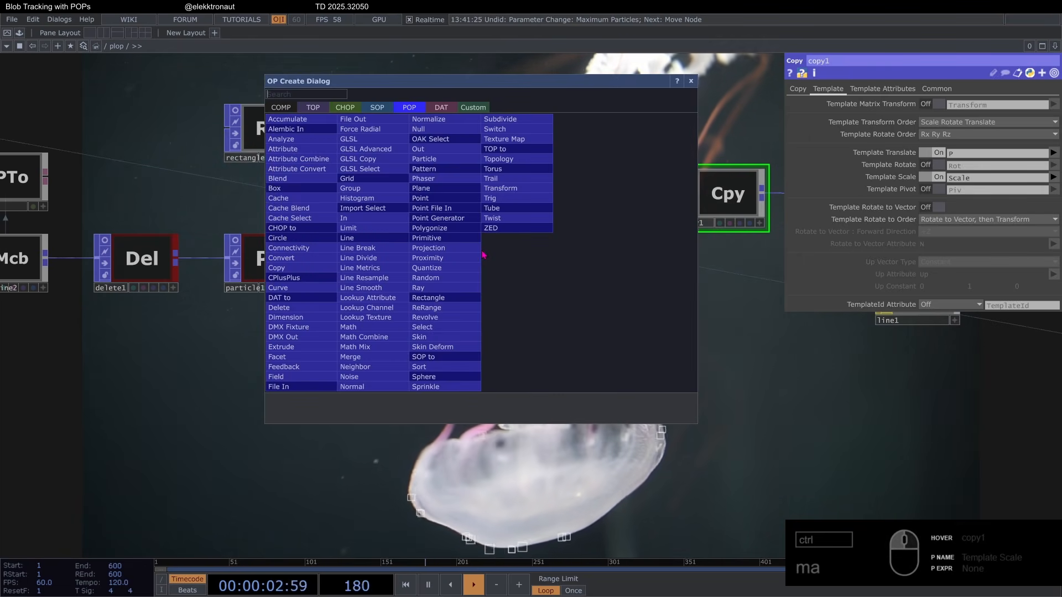
text(rera)
key(Return)
click(548, 259)
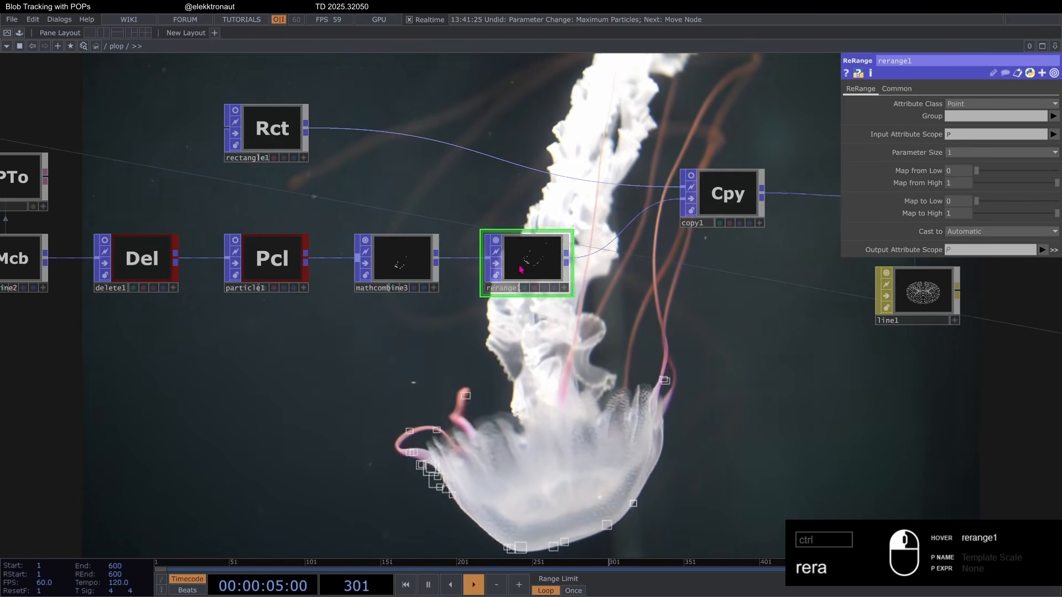
Set rerange1's Input Attribute Scope to Scale and its Map to High value to 3
click(1042, 135)
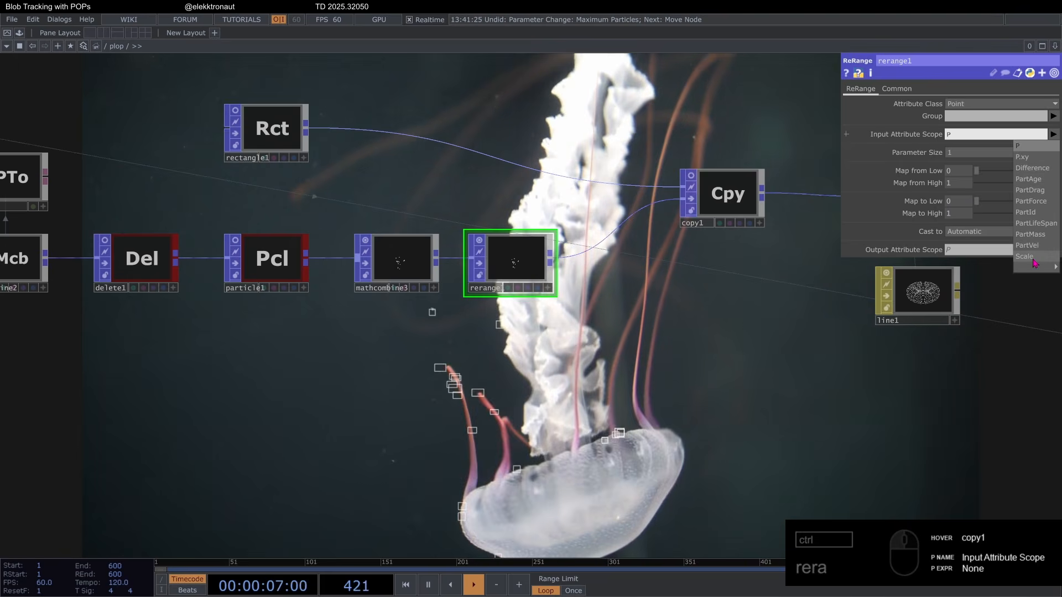
click(1028, 191)
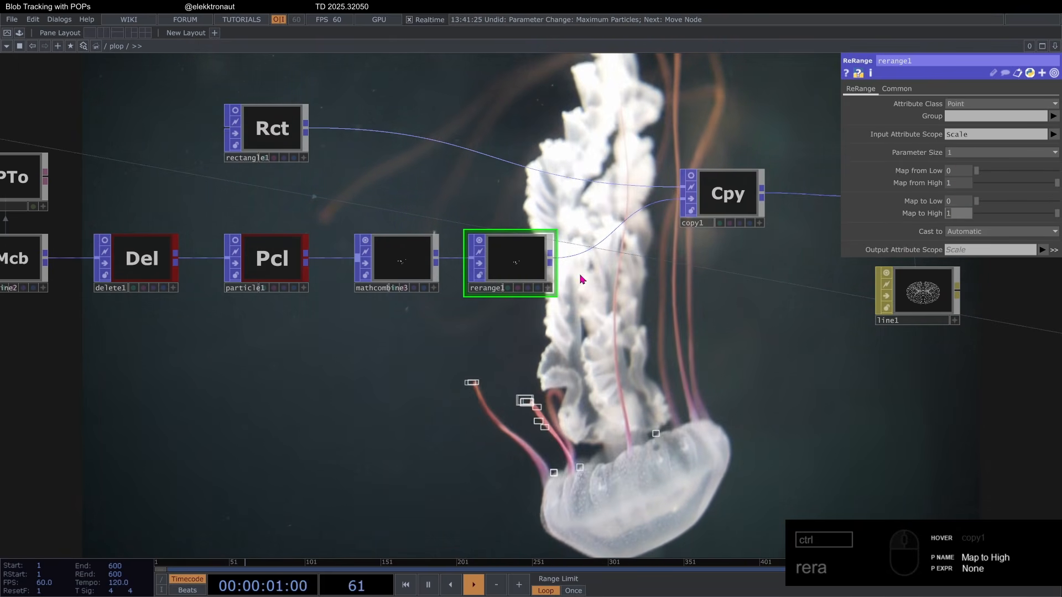
text(3)
key(Return)
drag(616, 339, 604, 306)
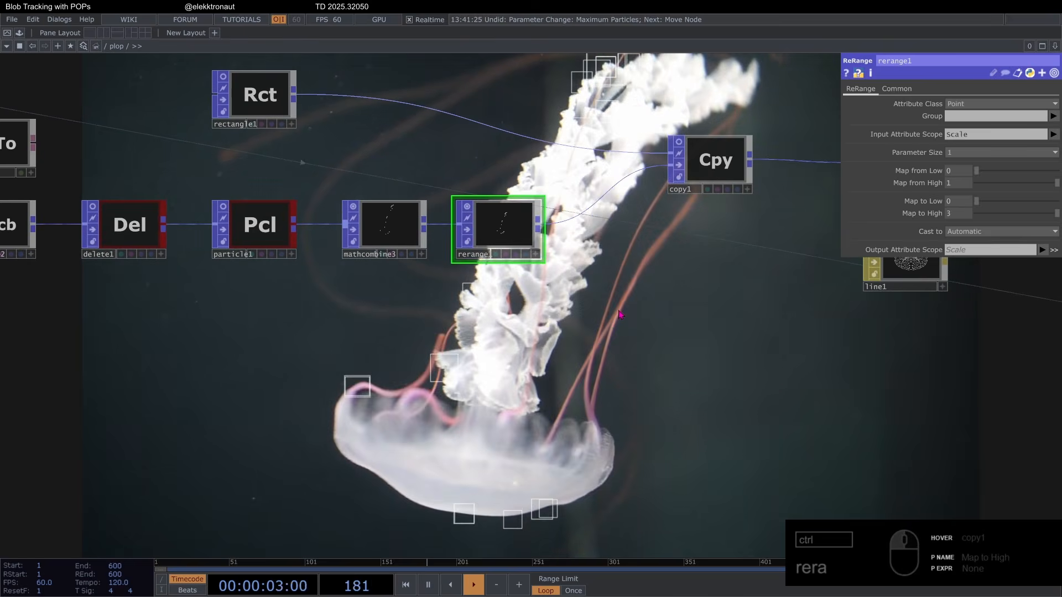
Reduce rerange1's Map to High value to 2
click(957, 213)
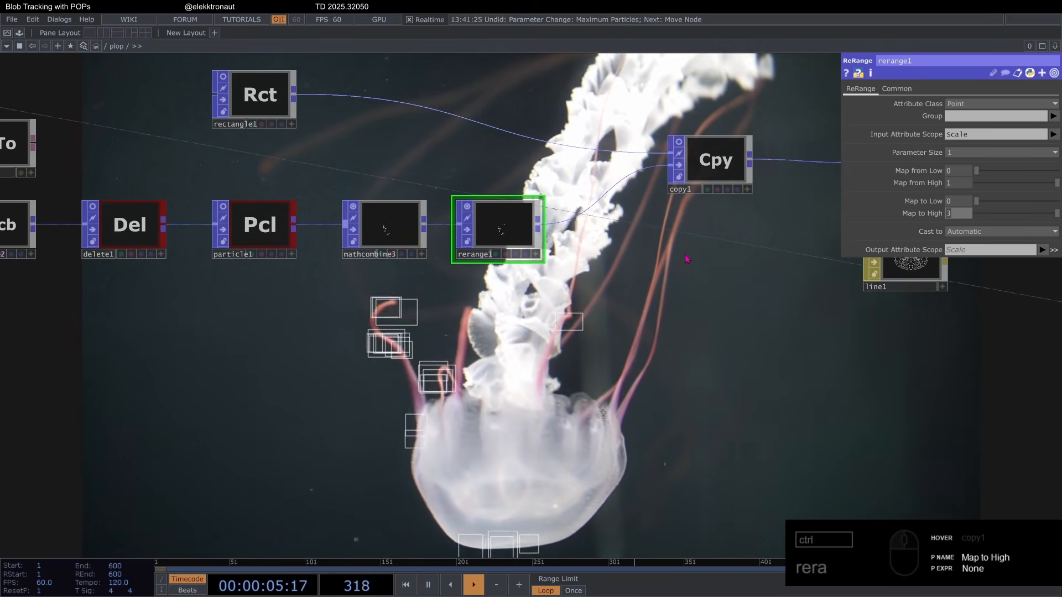
text(0)
key(Return)
mouse_move(925, 215)
mouse_down()
mouse_move(768, 237)
mouse_move(924, 217)
mouse_up()
click(923, 216)
drag(673, 286, 770, 236)
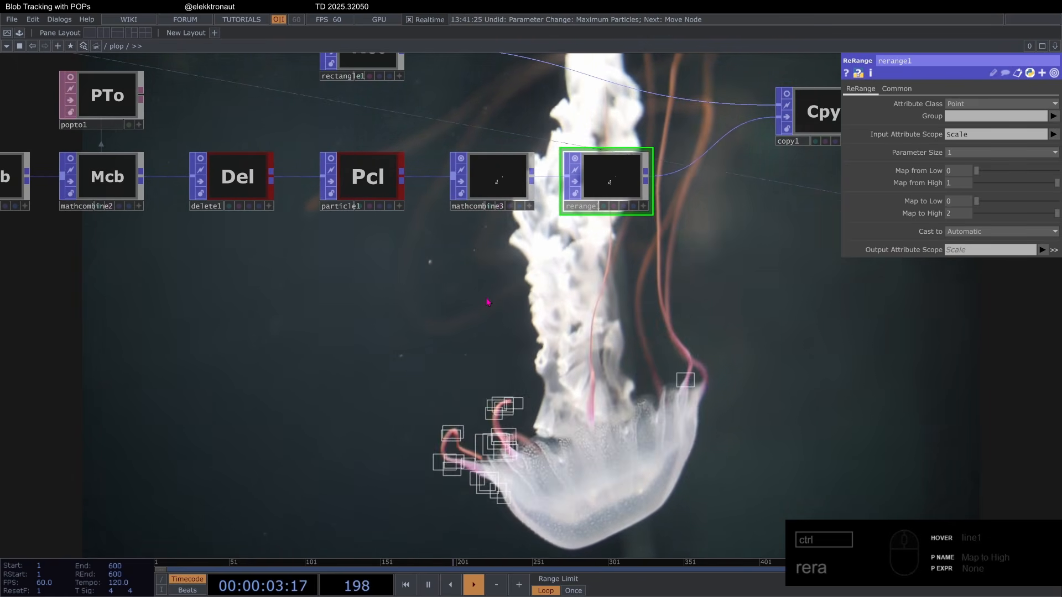
Branch an Analyze POP off mathcombine3 below the chain and set its Input Attributes to Difference
drag(488, 302, 516, 302)
drag(480, 262, 502, 273)
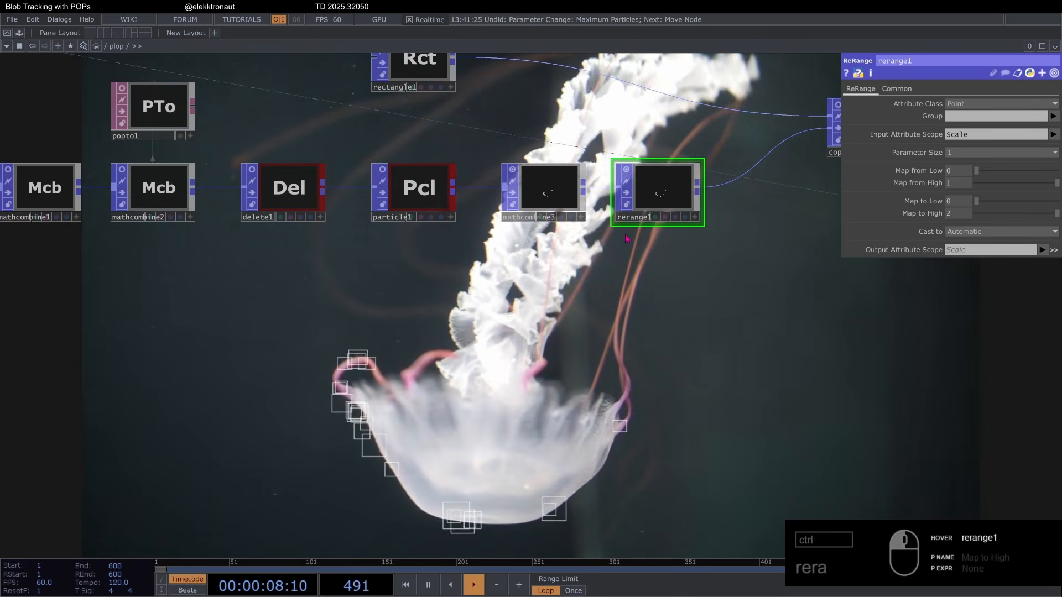
scroll(627, 239, up, 3)
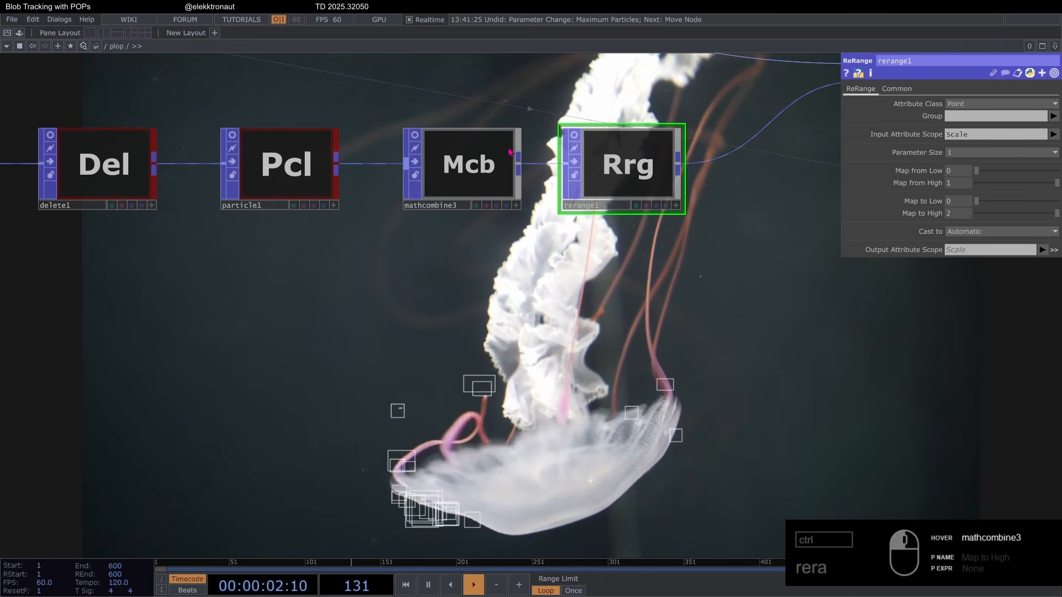
right_click(519, 164)
text(ana)
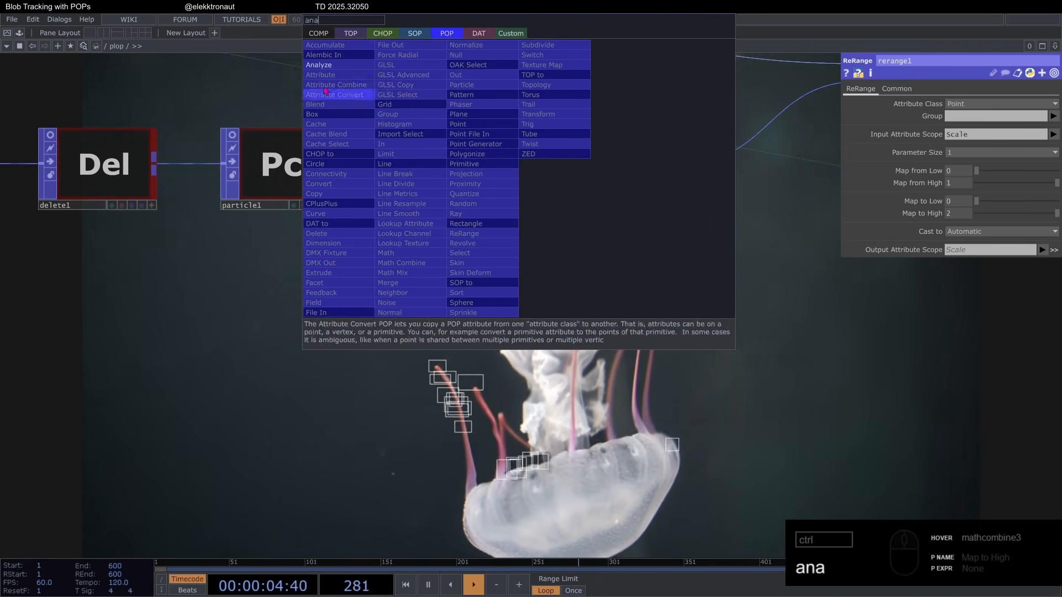
click(320, 68)
click(409, 298)
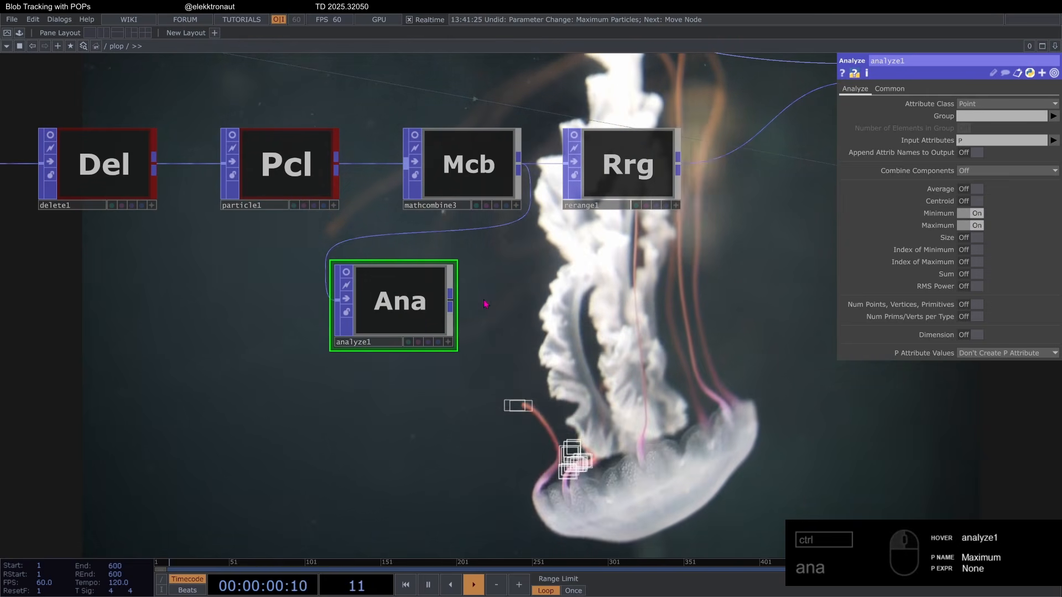
click(1055, 141)
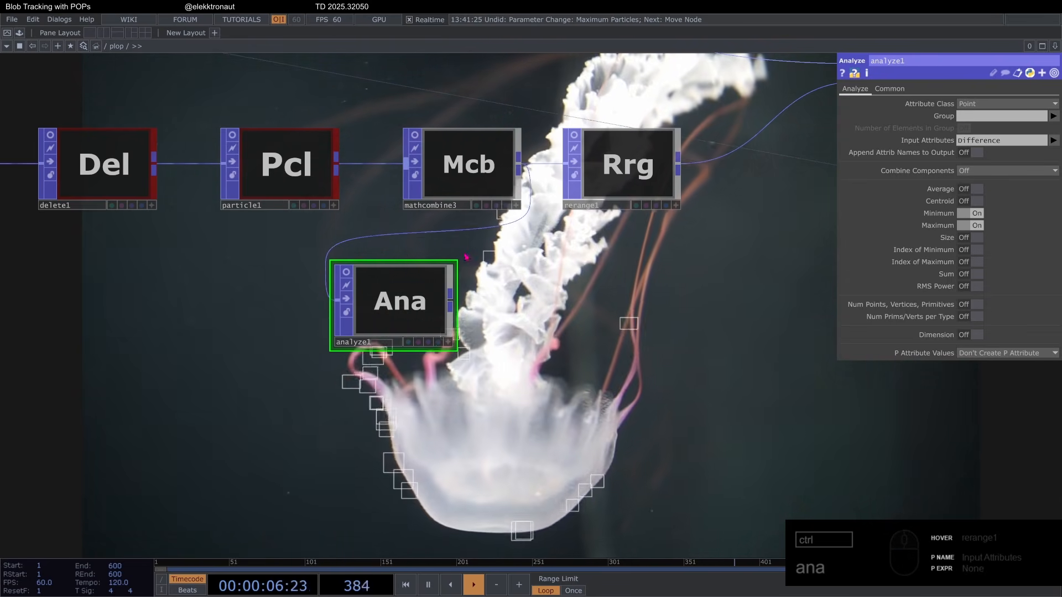
Add a POP to DAT reading analyze1 and check its maximum and minimum columns
right_click(428, 330)
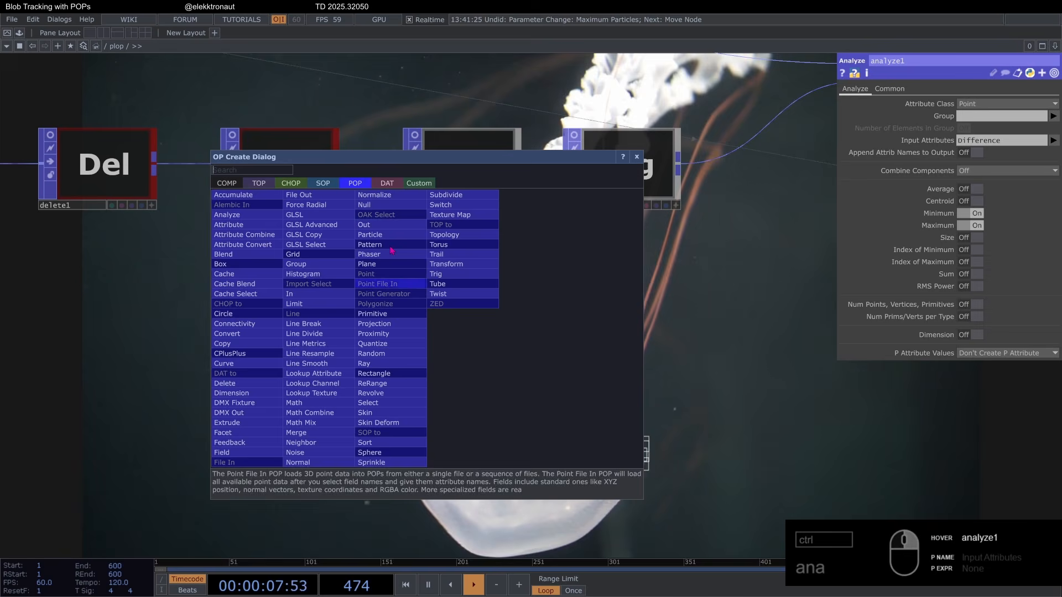
click(387, 183)
click(238, 204)
click(583, 332)
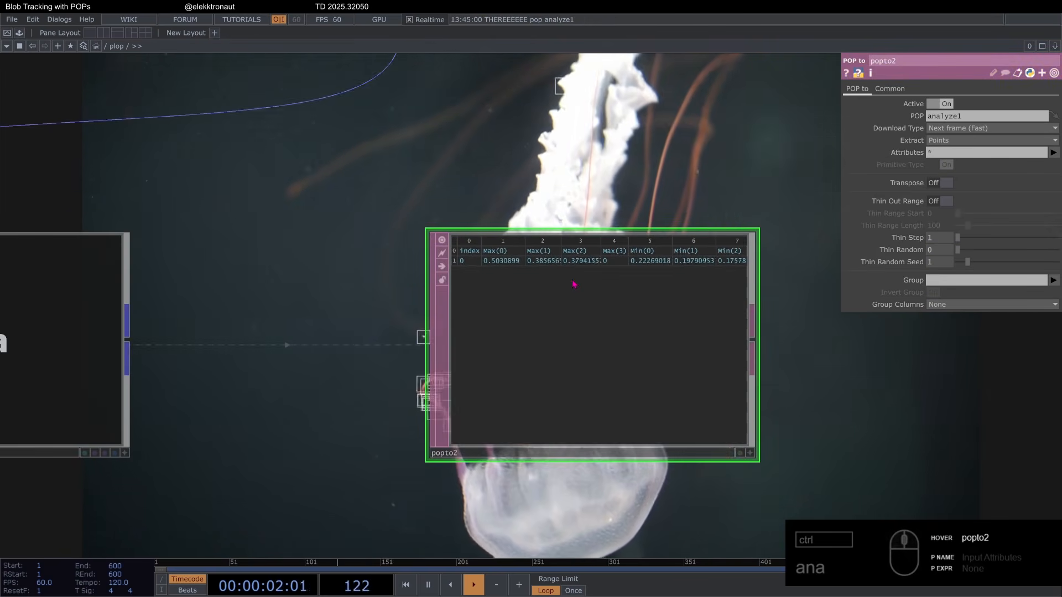
scroll(573, 283, down, 3)
scroll(547, 310, up, 4)
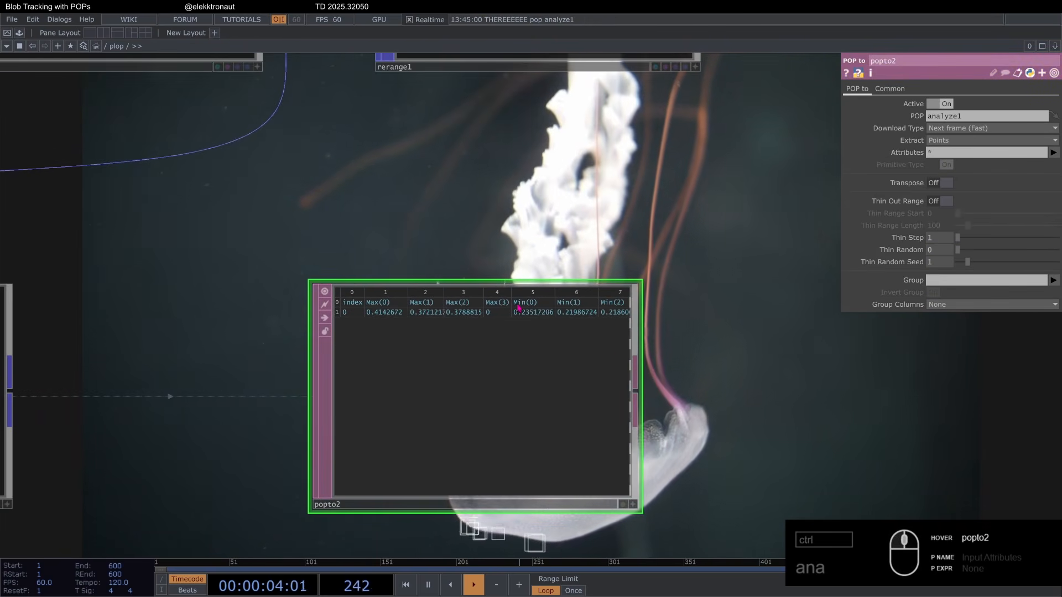
scroll(519, 308, down, 4)
Align analyze1 beneath mathcombine3 and its POP to DAT beneath rerange1
click(230, 324)
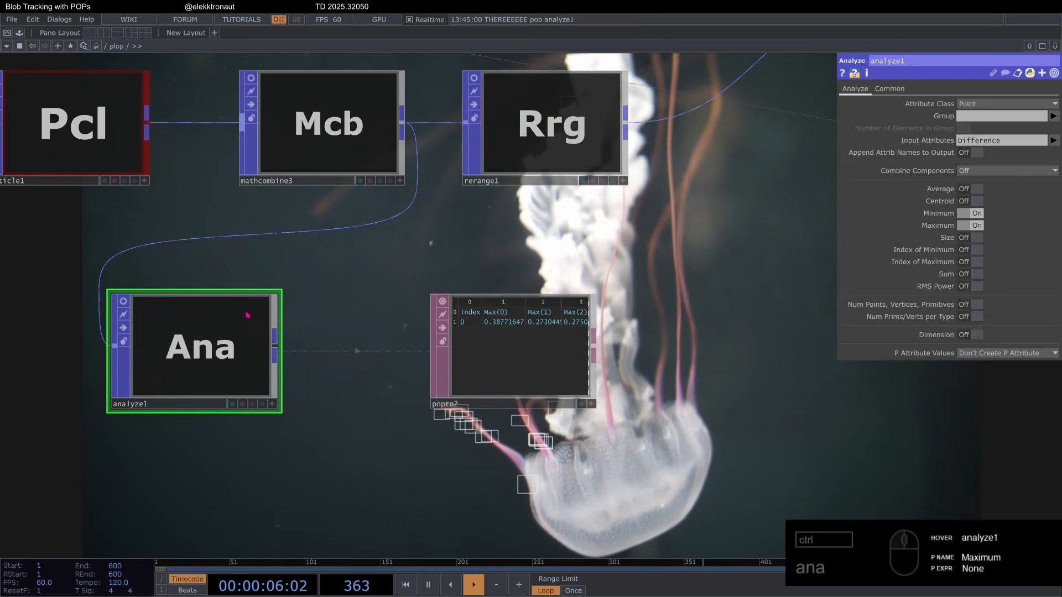
drag(248, 315, 376, 325)
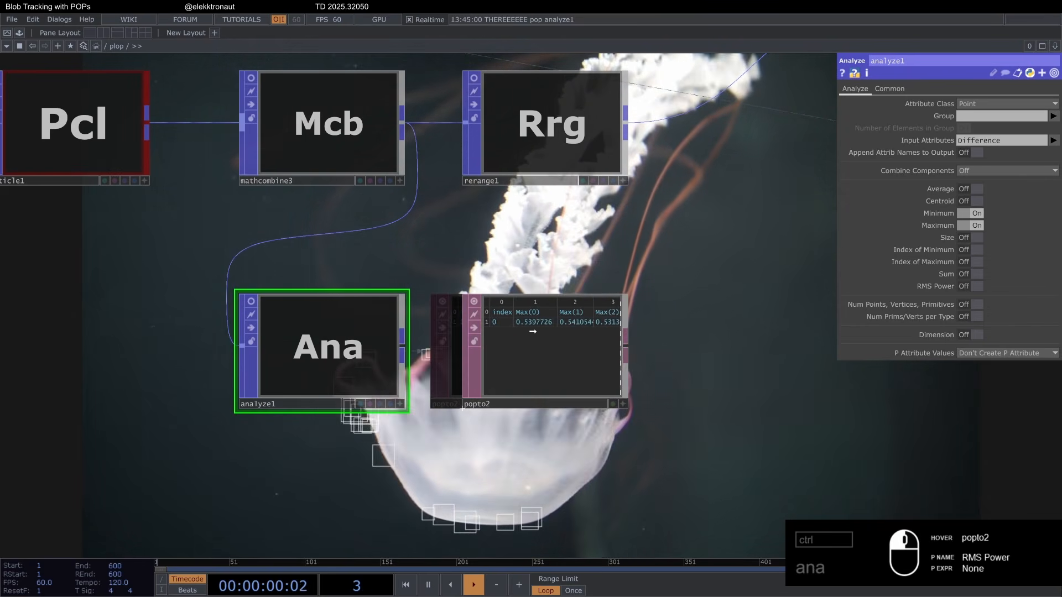
scroll(531, 329, up, 3)
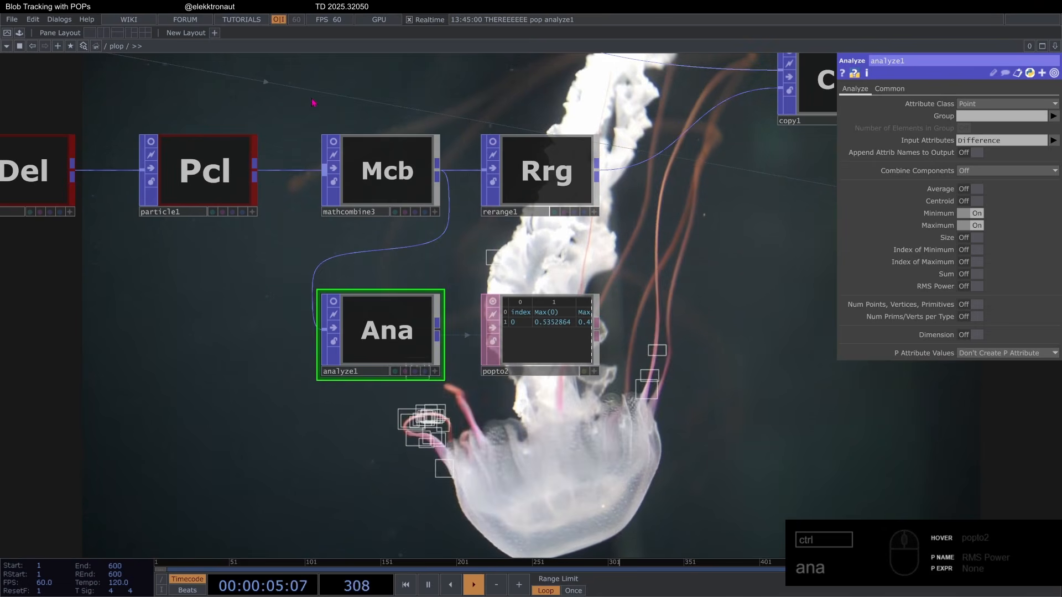
scroll(489, 262, up, 3)
Expand the Map from Low parameter of rerange1 and rename the POP to DAT as minmax
middle_drag(481, 259, 430, 300)
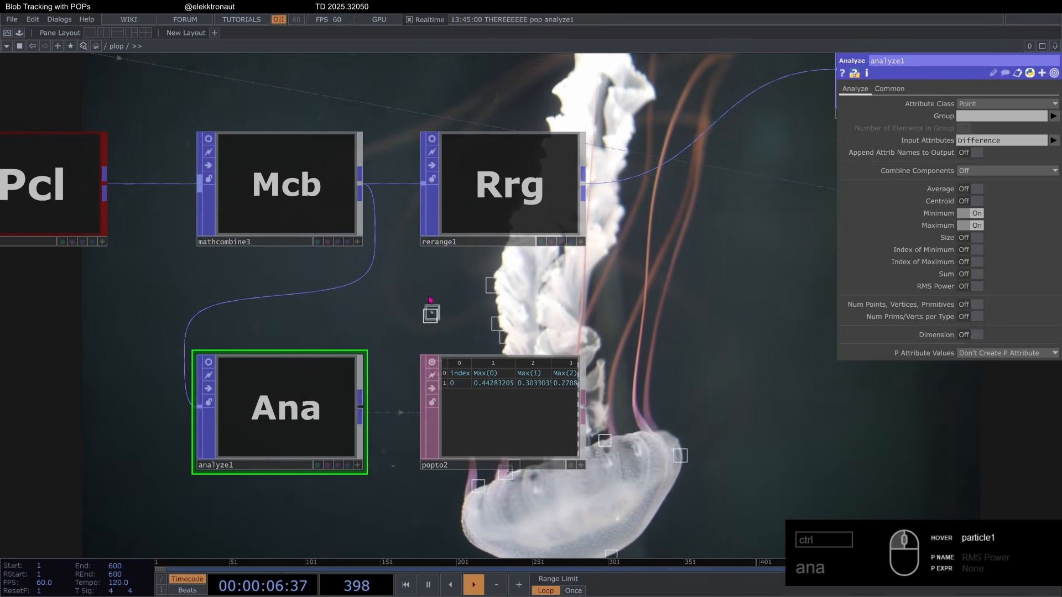
click(505, 181)
drag(520, 298, 575, 228)
click(884, 176)
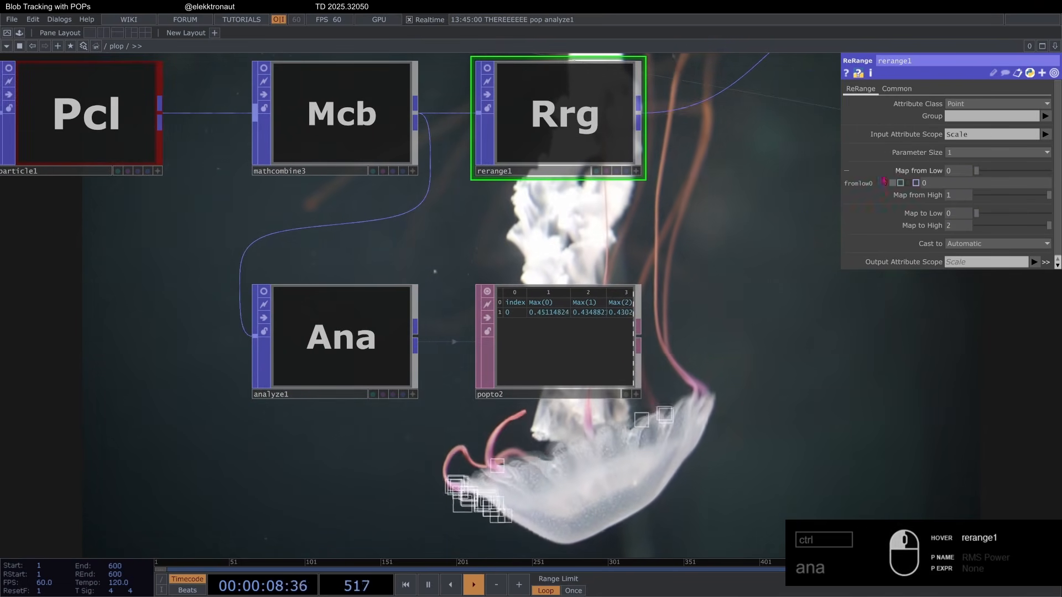
click(557, 400)
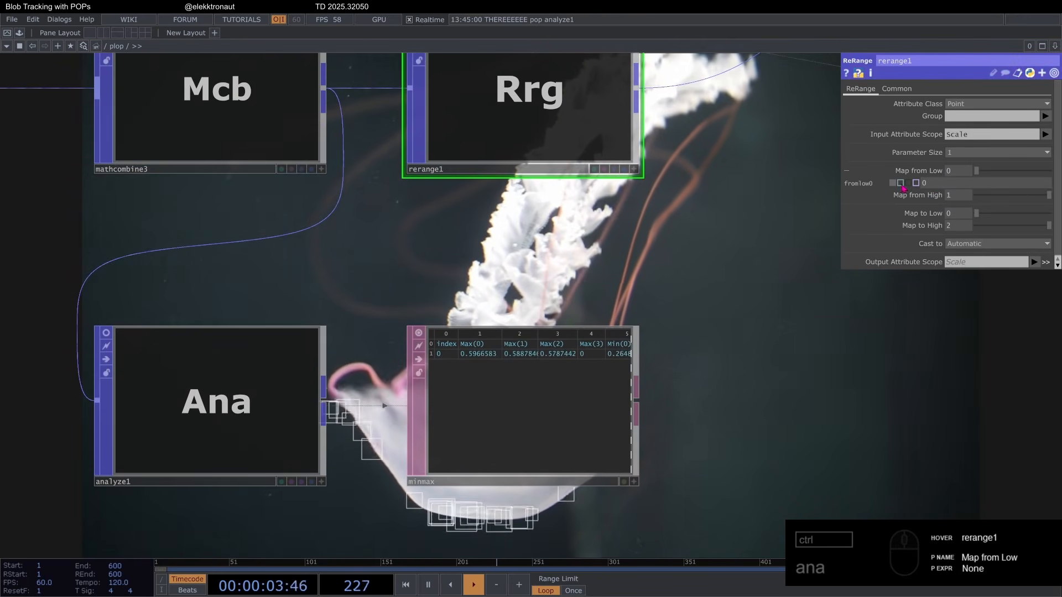
Set rerange1's Parameter Size to 3 and drive the first two Map from Low components with op('minmax')[1,5] and op('minmax')[1,6]
click(952, 187)
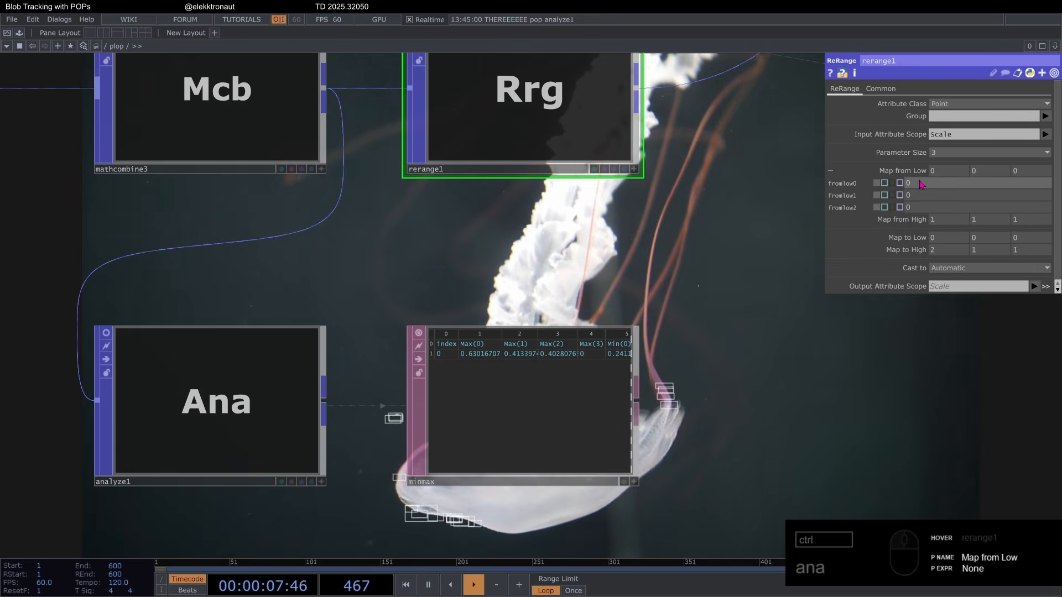
click(922, 173)
click(920, 174)
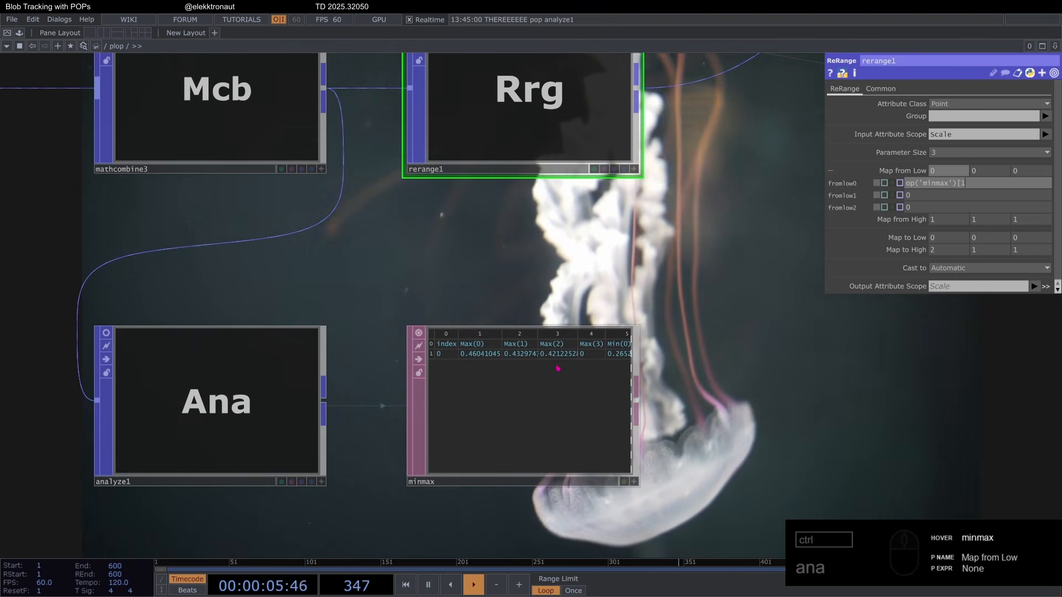
scroll(638, 362, up, 3)
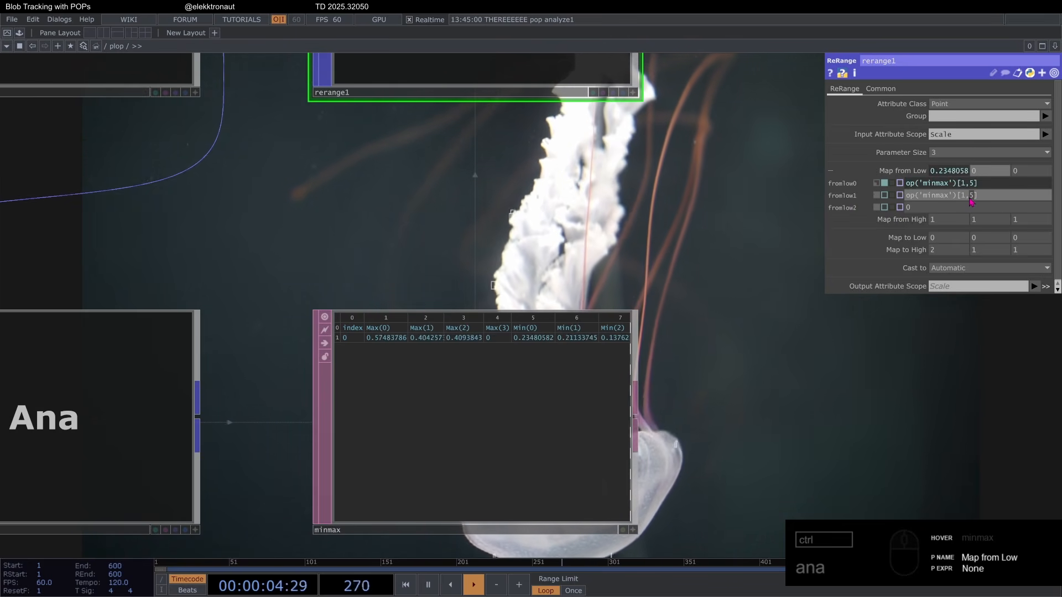
scroll(547, 363, up, 2)
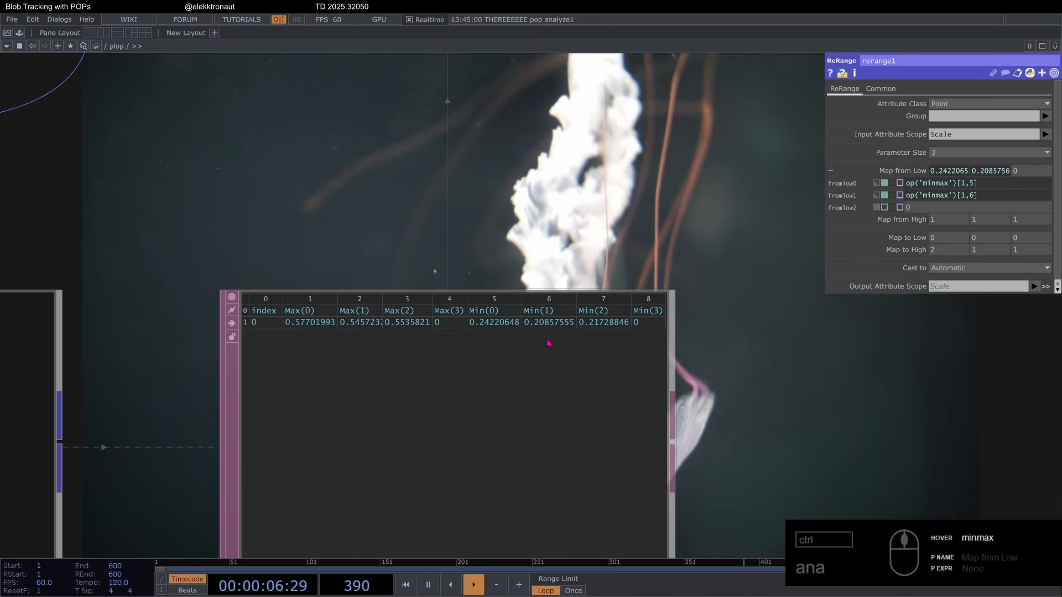
scroll(563, 304, down, 2)
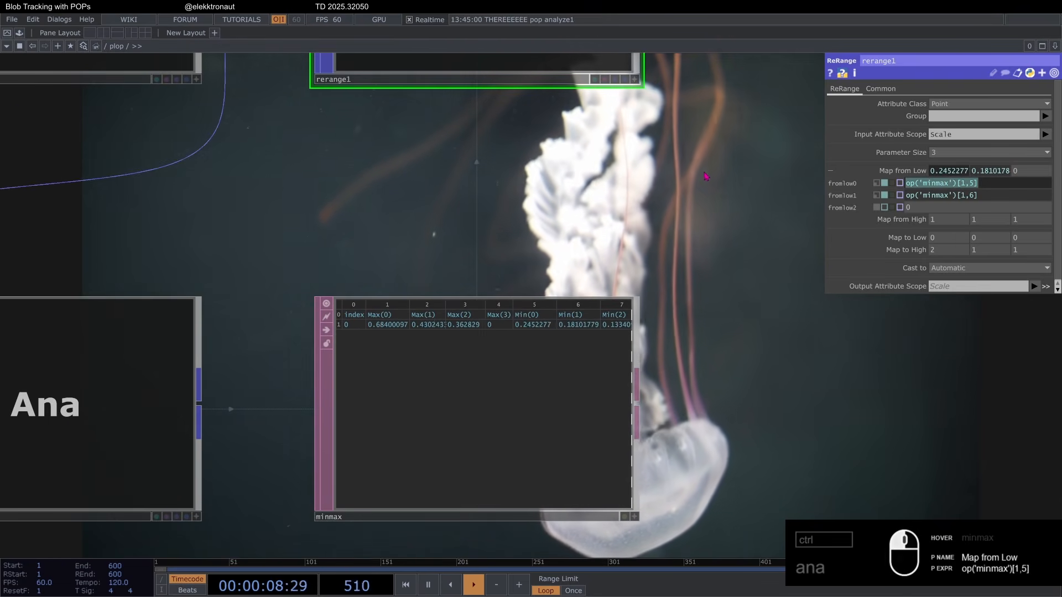
Drive the first two Map from High components with op('minmax')[1,1] and op('minmax')[1,2], and set the first Map to High value to 1
click(899, 170)
click(902, 182)
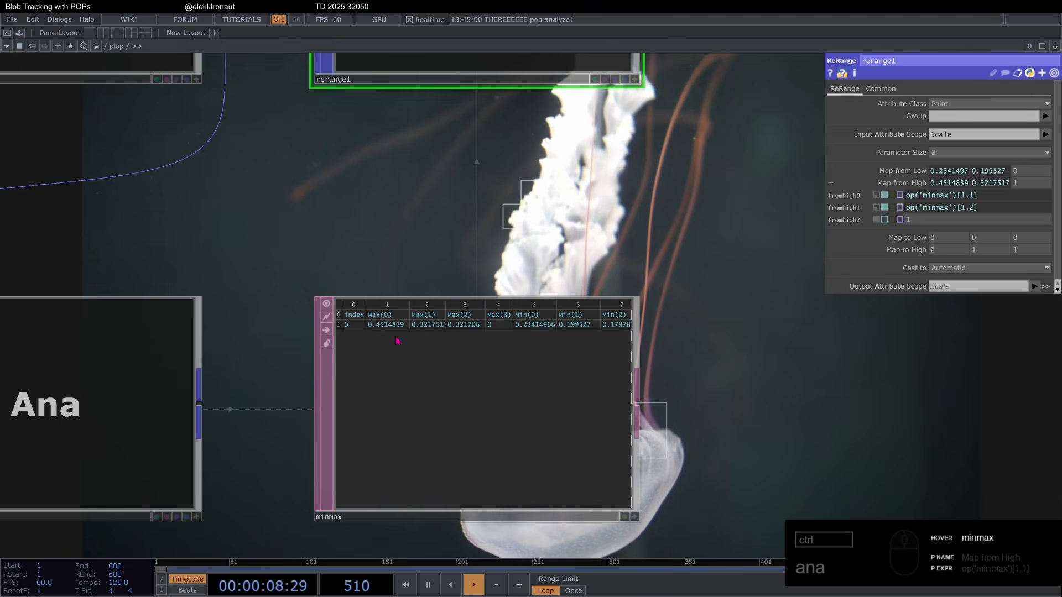
click(920, 185)
click(942, 214)
text(1)
key(Return)
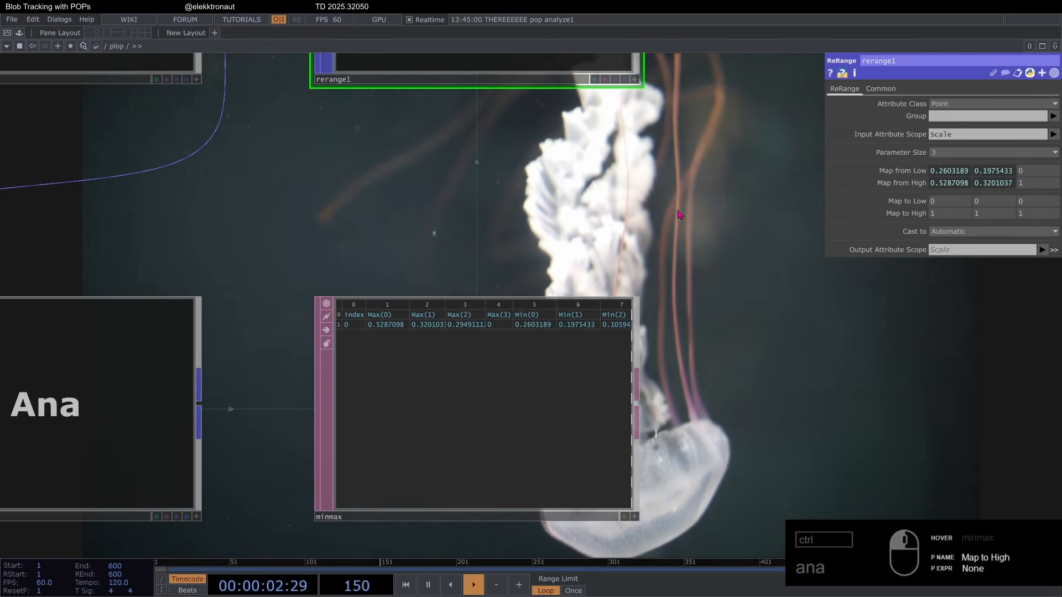
drag(733, 218, 577, 159)
scroll(461, 226, down, 3)
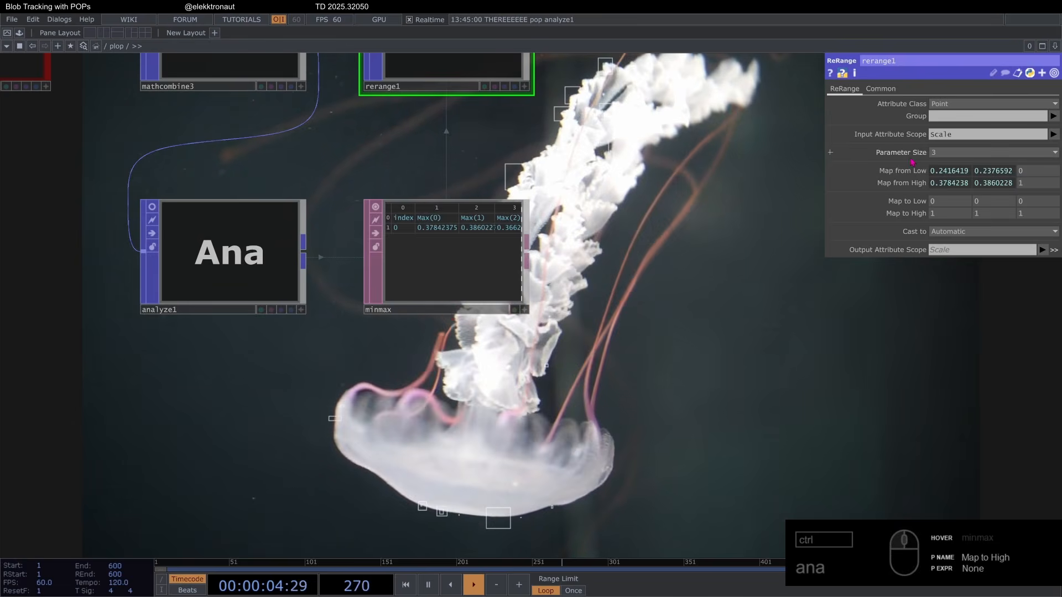
Set the first two Map to Low components of rerange1 to .05 and the first two Map to High components to 1.2
click(947, 203)
mouse_move(889, 202)
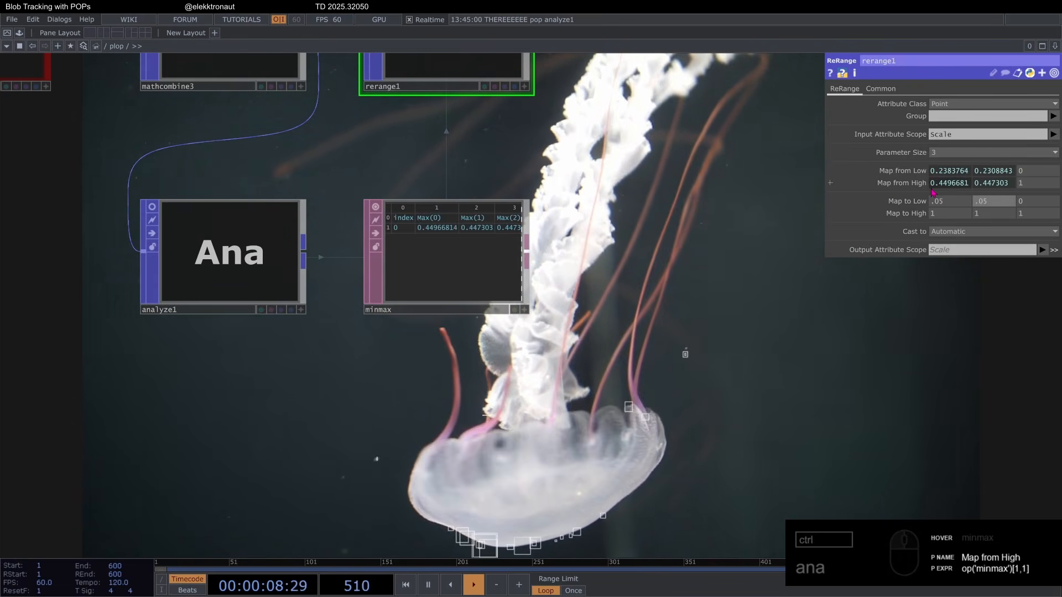
drag(697, 278, 598, 258)
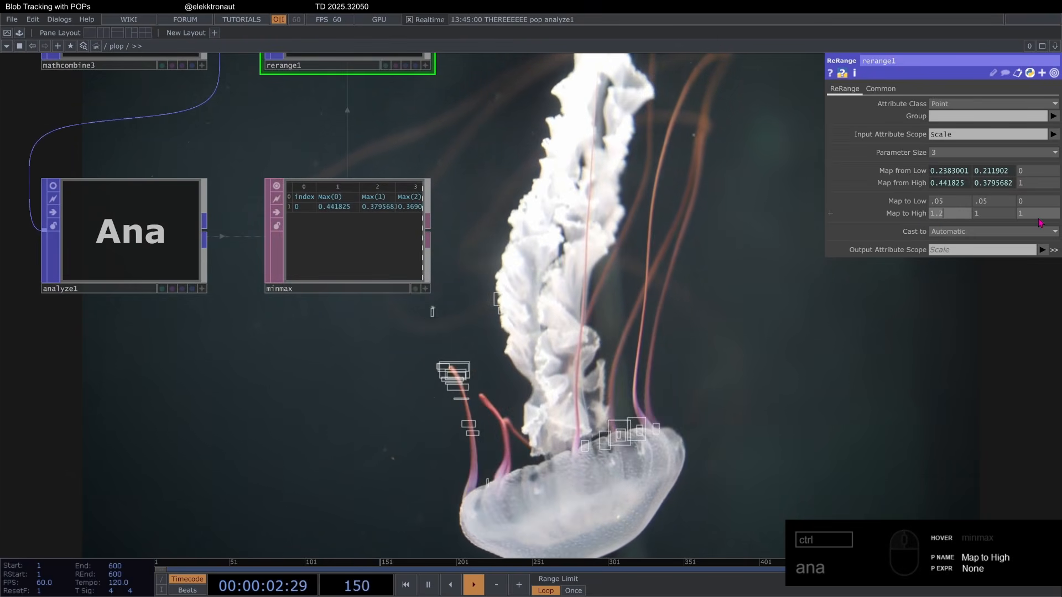
key(Tab)
text(1.2)
key(Return)
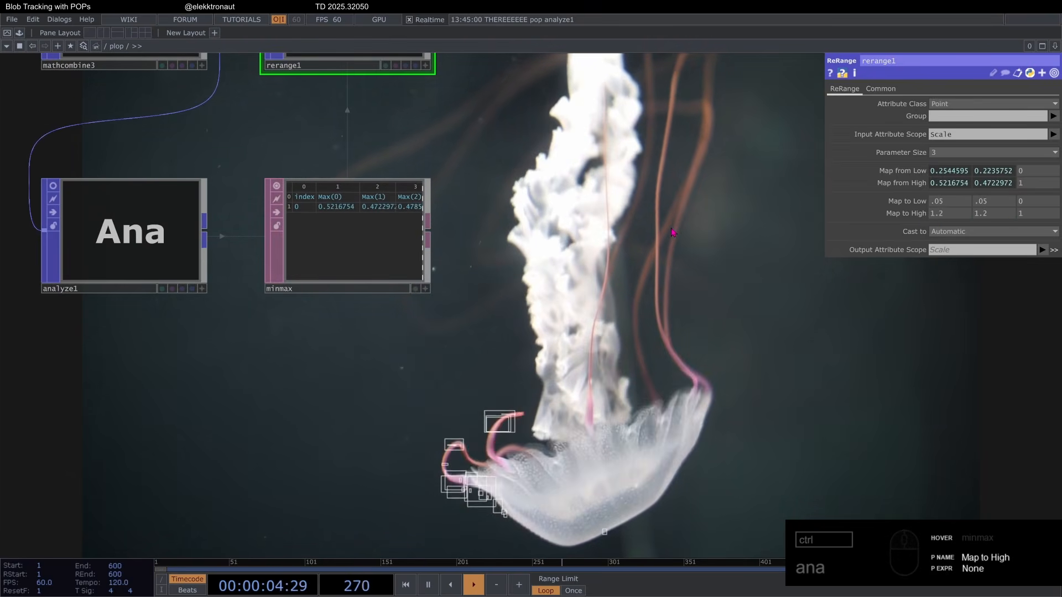
Switch off the node viewer of the minmax DAT and select the rerange1 POP
scroll(622, 275, down, 4)
drag(576, 289, 528, 330)
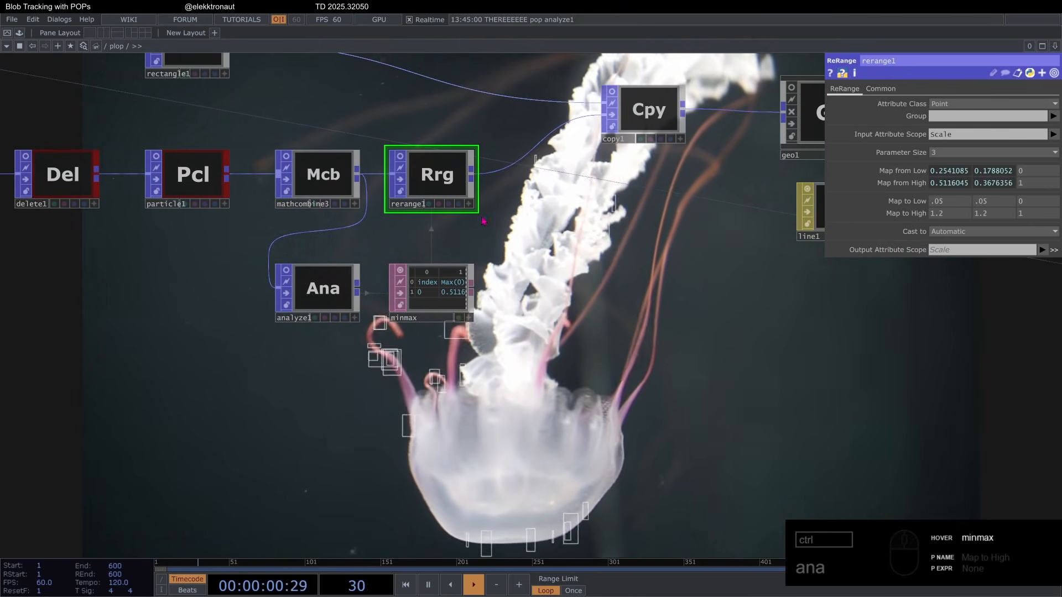
click(429, 283)
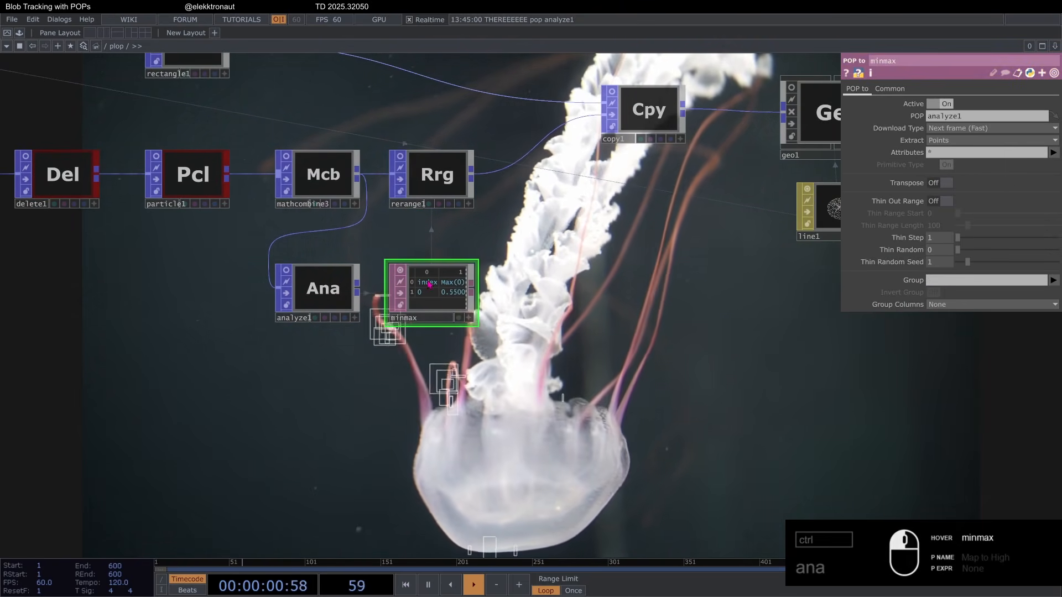
click(437, 206)
scroll(435, 233, up, 3)
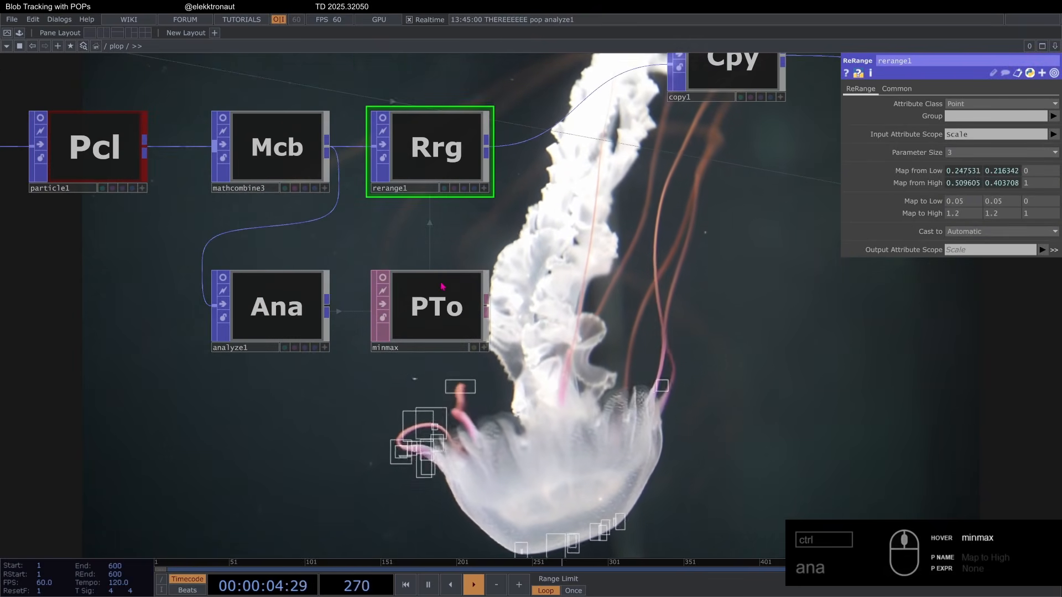
drag(574, 207, 505, 217)
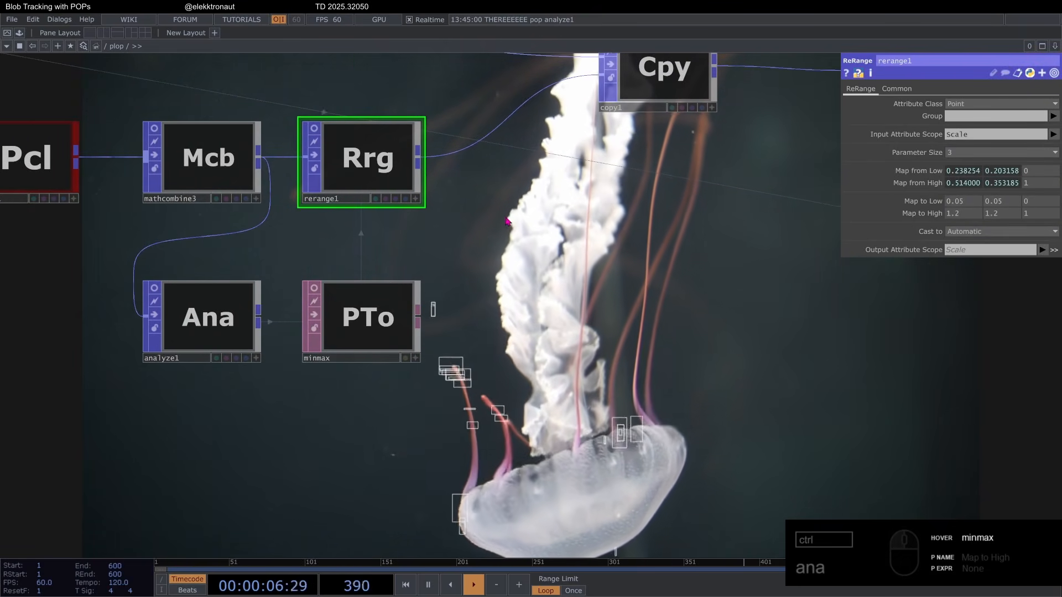
Move copy1 and the geo1 render nodes farther from rerange1, and place rectangle1 just before copy1
scroll(498, 224, down, 6)
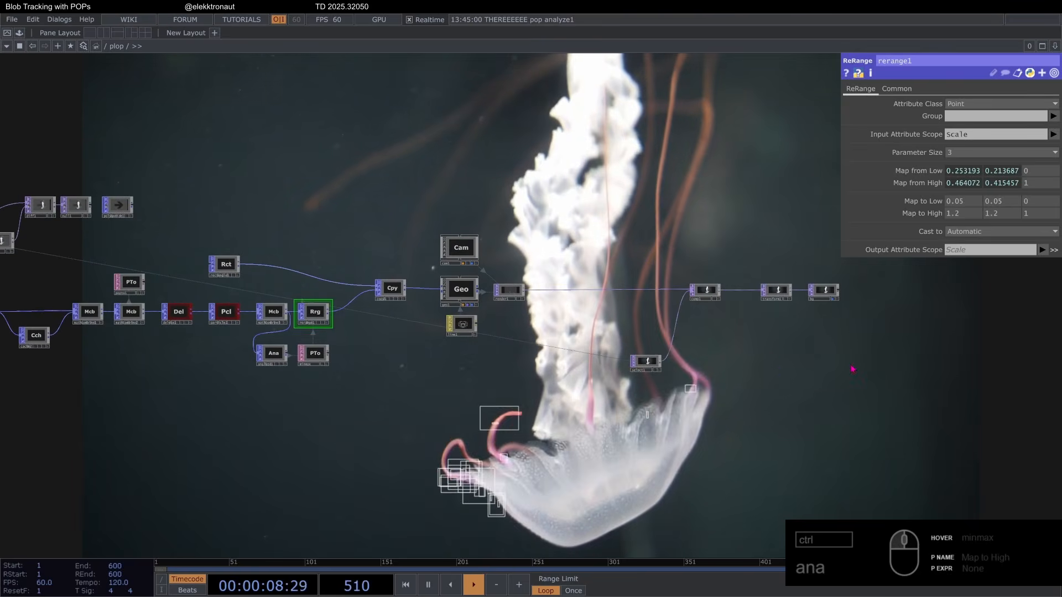
right_drag(429, 243, 372, 231)
scroll(391, 285, up, 5)
drag(391, 284, 541, 284)
drag(69, 256, 244, 256)
drag(368, 300, 400, 293)
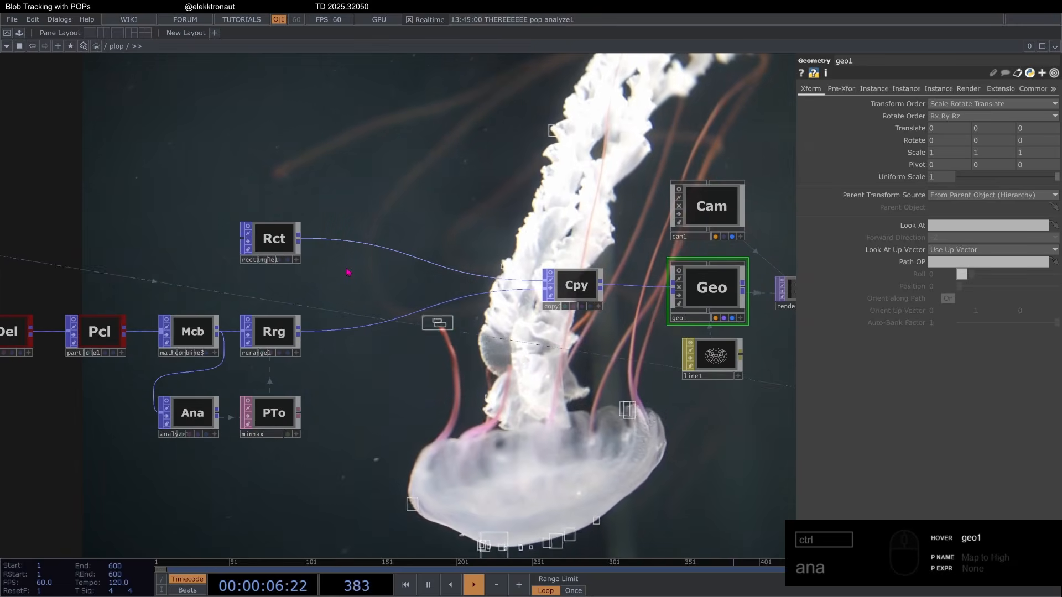
drag(431, 199, 510, 200)
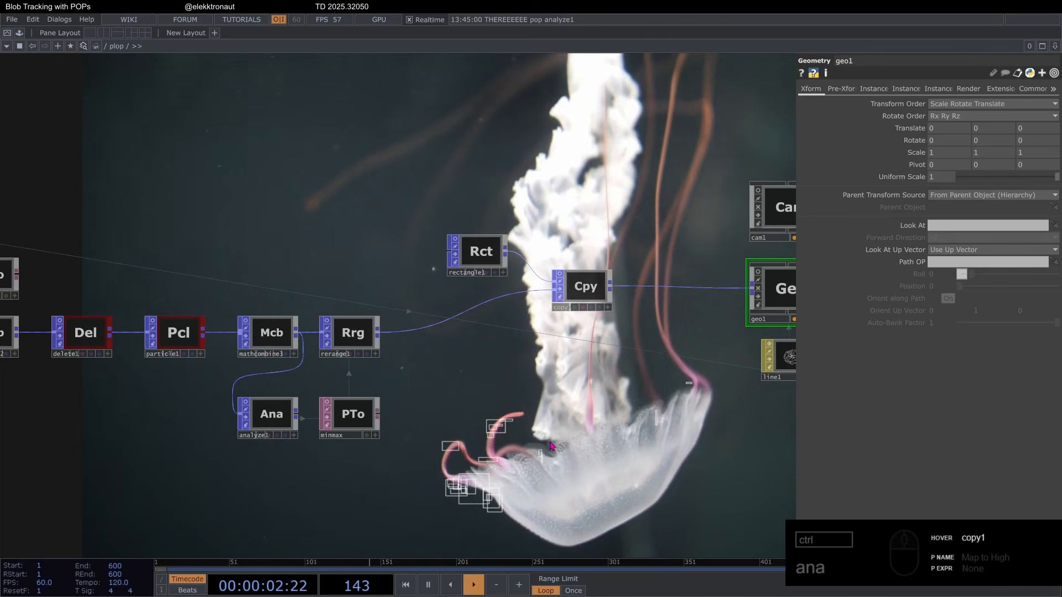
Branch a Proximity POP off rerange1's output and place it above rectangle1
right_click(383, 336)
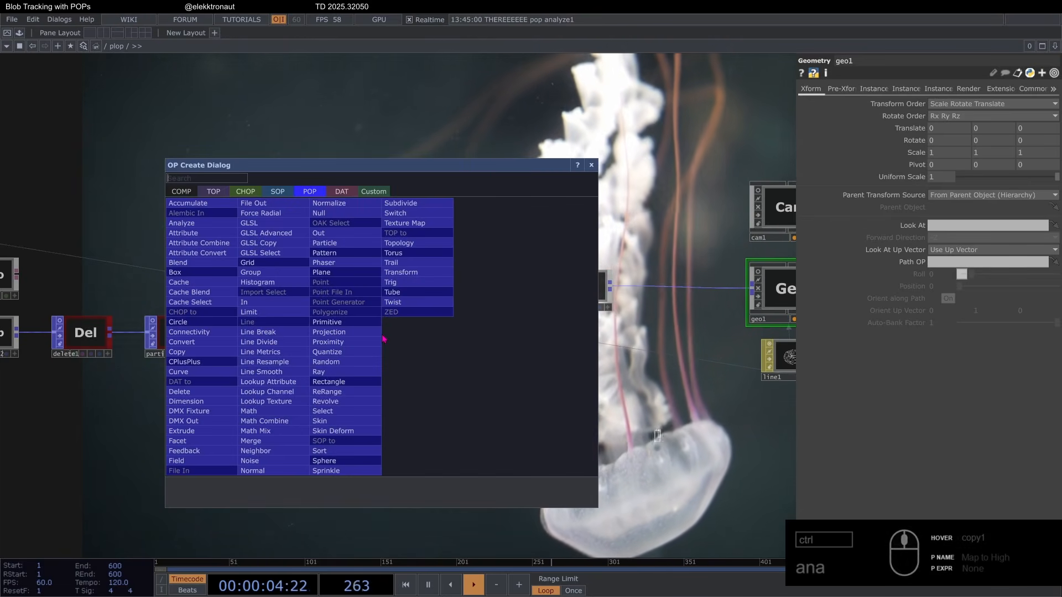
text(pro)
click(346, 342)
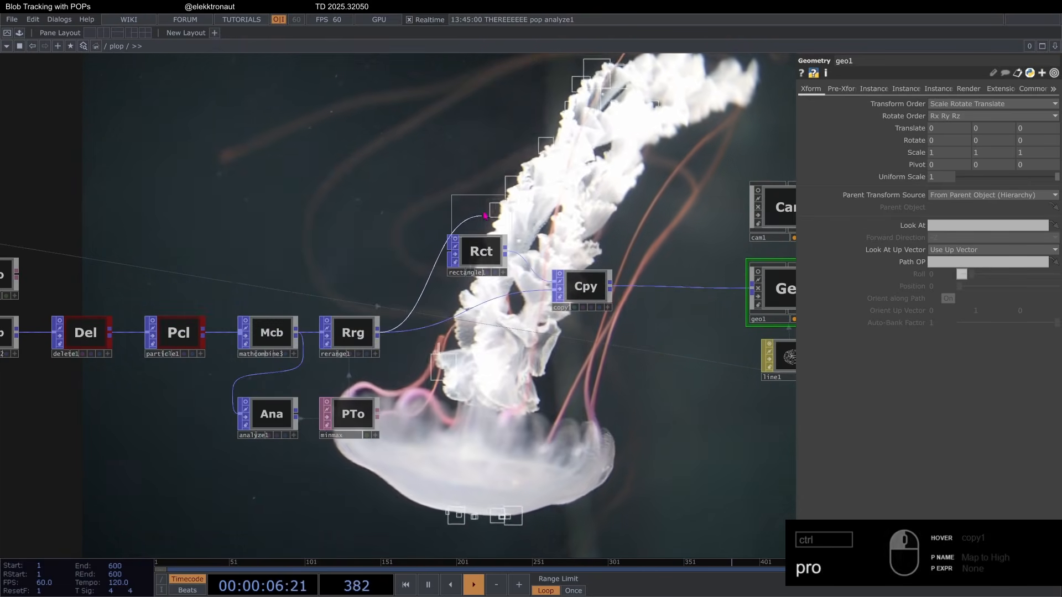
click(476, 179)
Add a Merge POP after proximity1, connect copy1 as its second input and feed the merge into geo1
key(Tab)
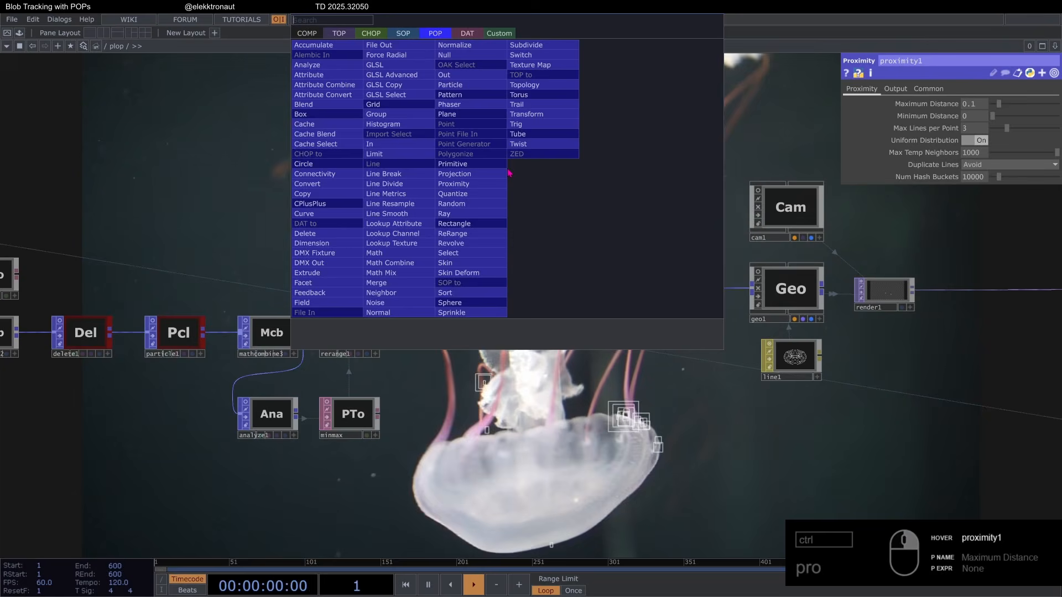
text(me)
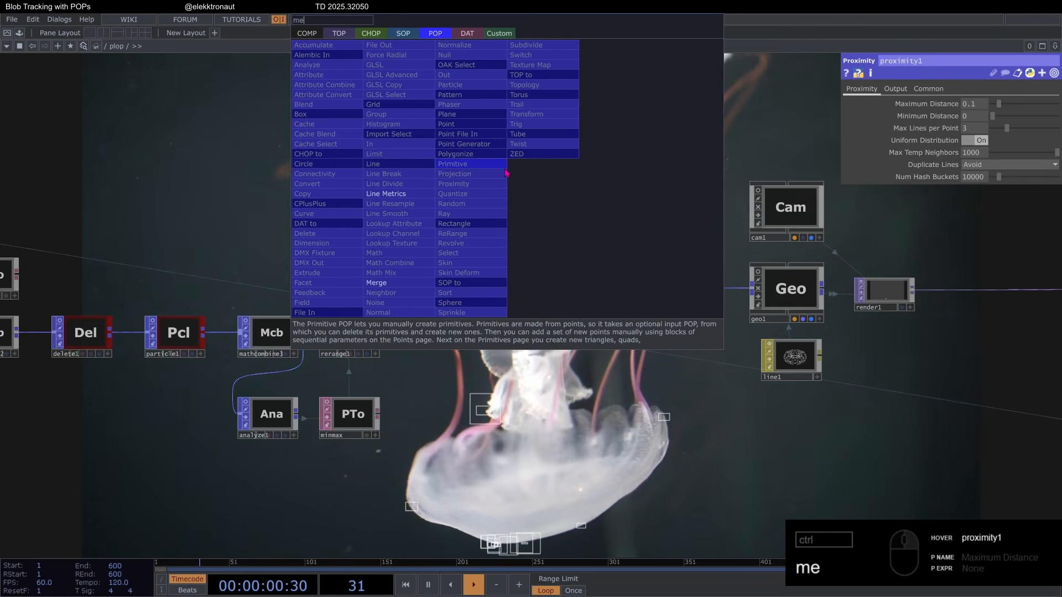
click(386, 283)
click(642, 244)
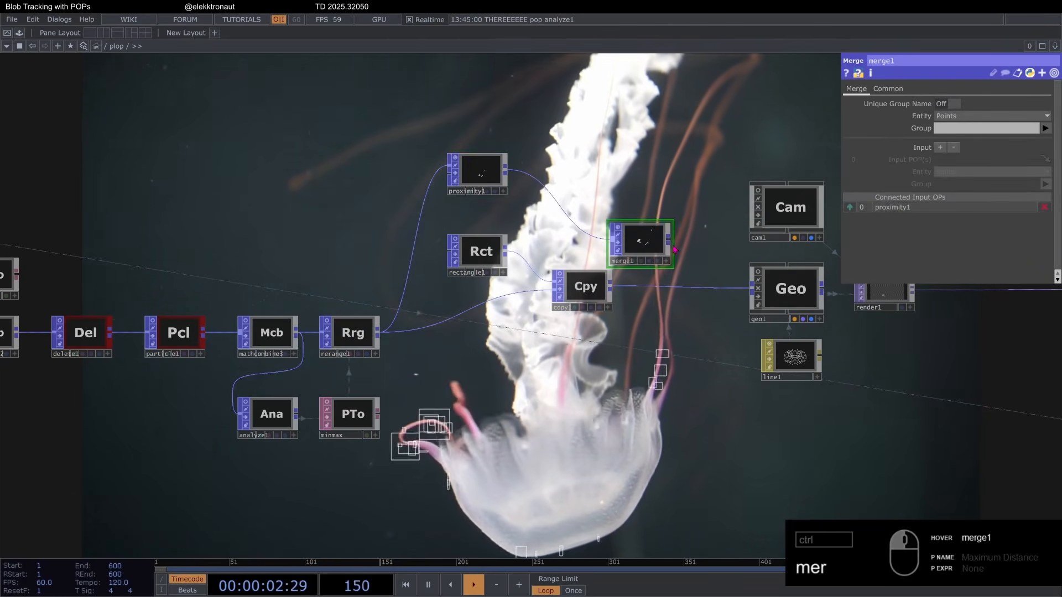
drag(730, 286, 750, 288)
drag(610, 287, 673, 279)
Move rectangle1 and copy1 lower, align merge1 with geo1, and switch off the viewers of merge1 and proximity1
right_drag(702, 308, 475, 249)
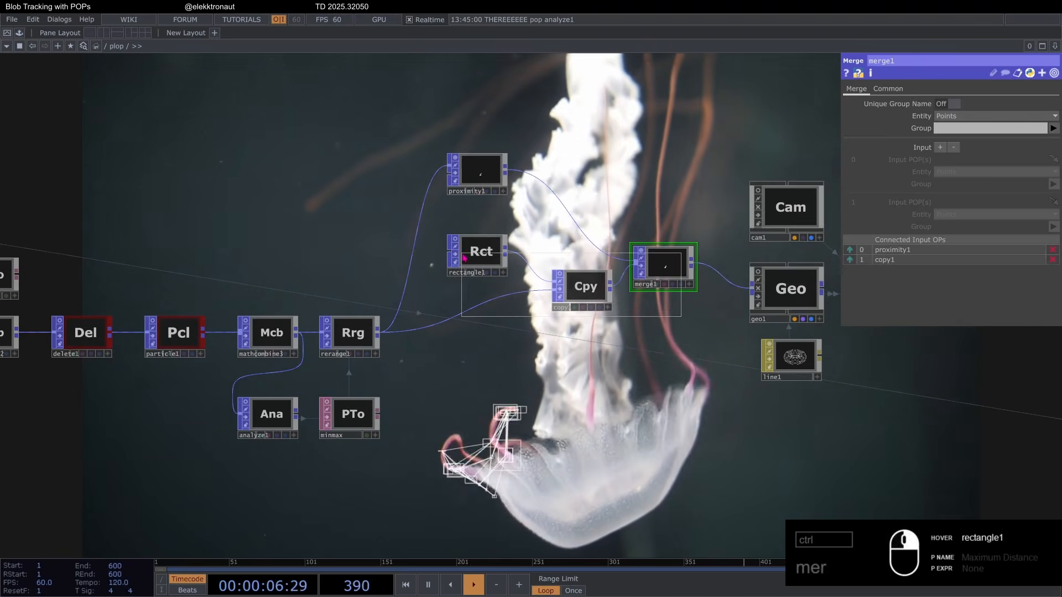
drag(475, 249, 475, 284)
click(579, 198)
drag(659, 299, 660, 288)
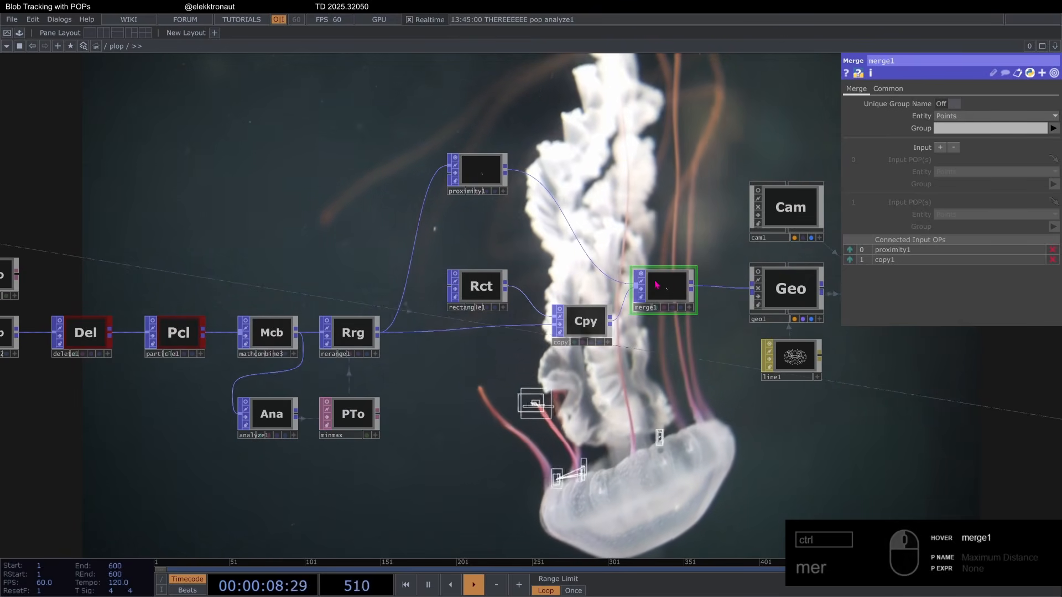
click(470, 167)
click(455, 158)
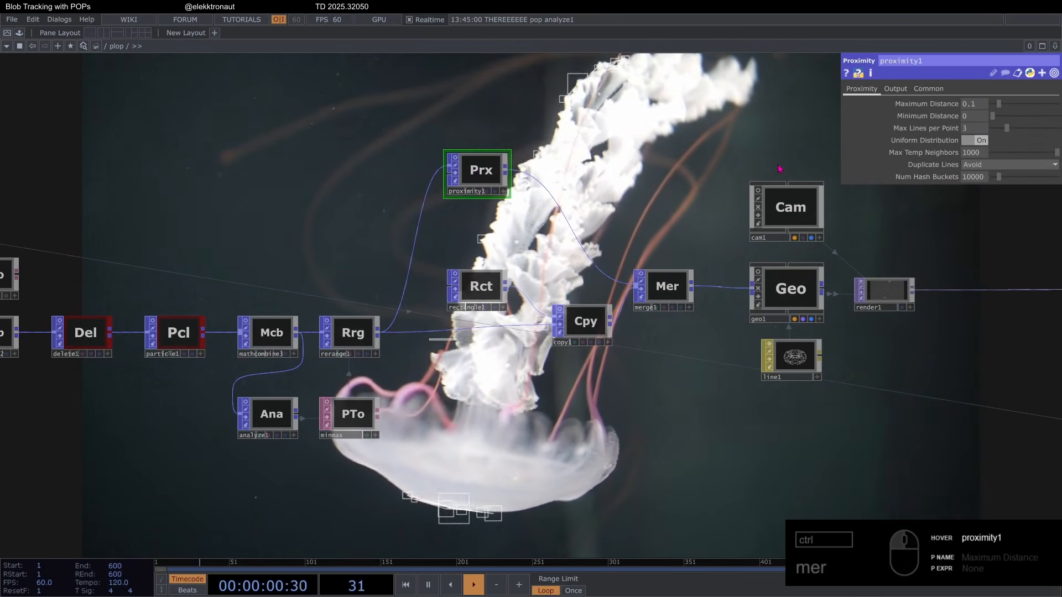
Set proximity1's Maximum Distance to .24 and its Minimum Distance to .05
drag(780, 168, 753, 179)
drag(846, 176, 842, 178)
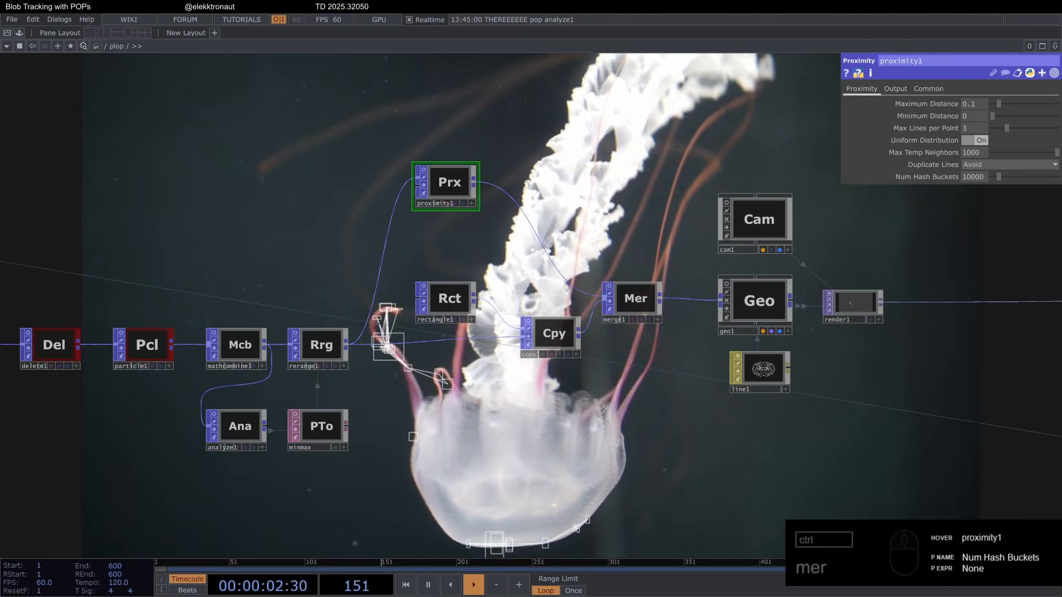
drag(994, 116, 1060, 114)
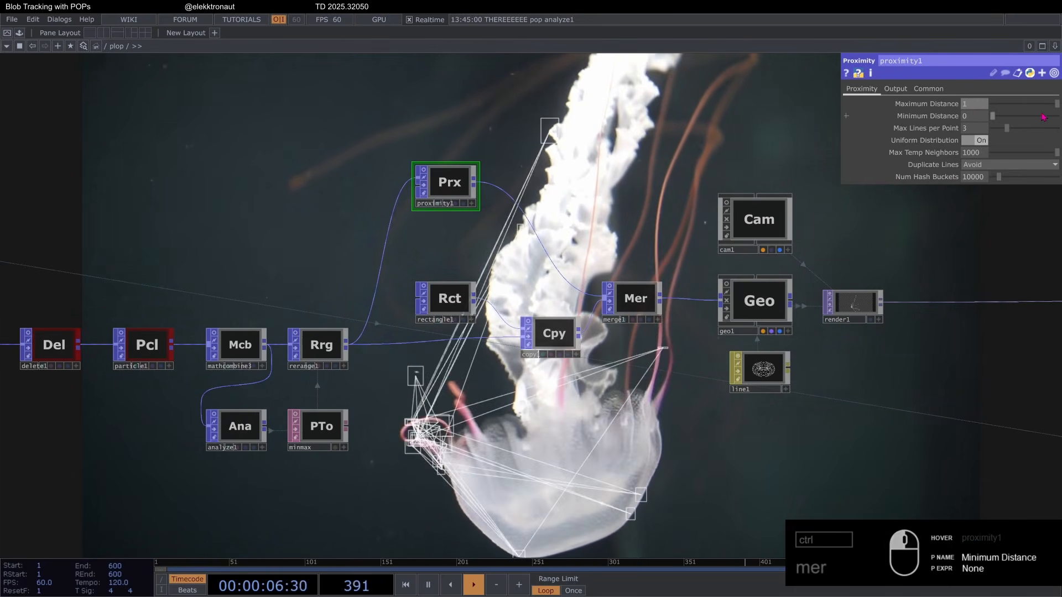
drag(610, 419, 556, 366)
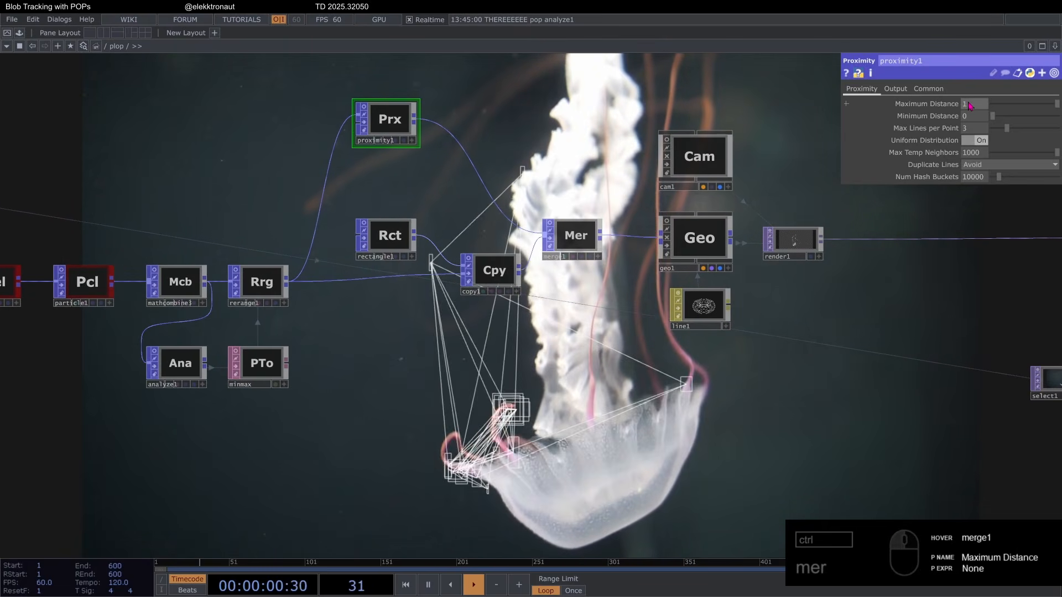
drag(1026, 105, 1008, 105)
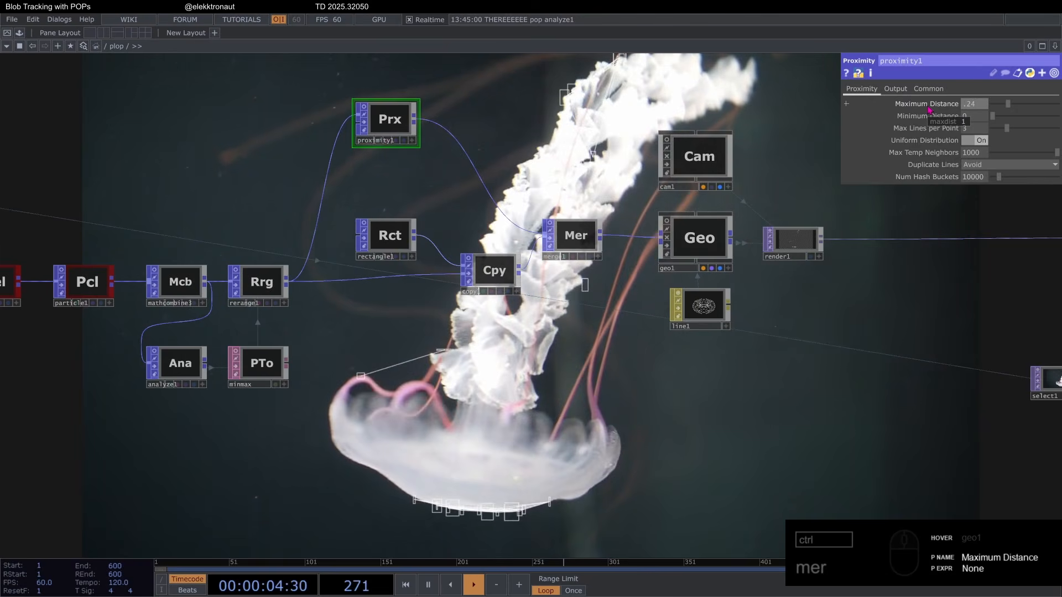
drag(993, 116, 997, 116)
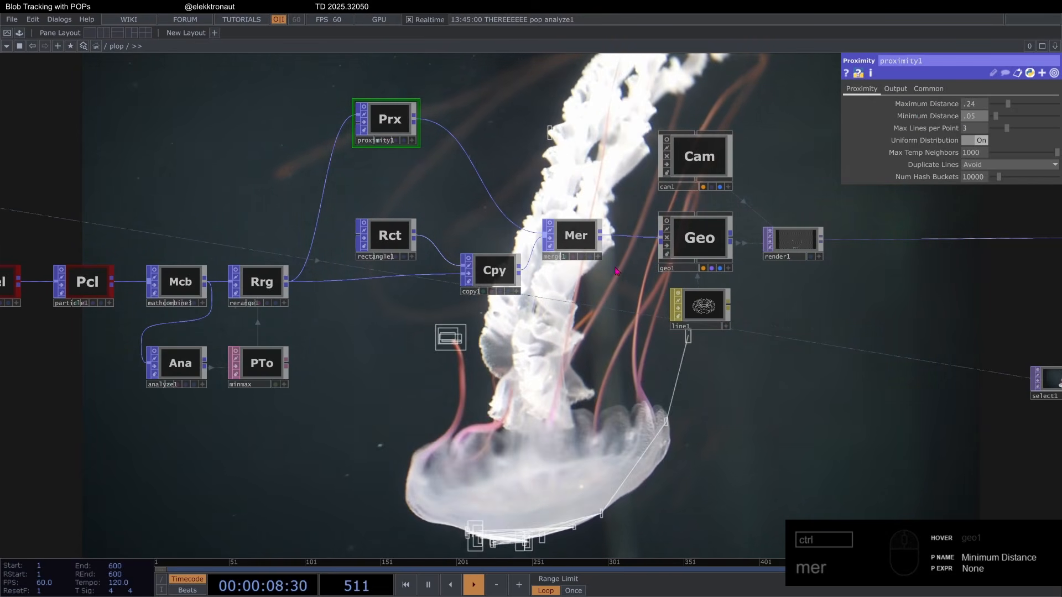
Test higher Max Lines per Point values up to 10 on proximity1, and settle on 2
drag(783, 267, 791, 218)
click(999, 128)
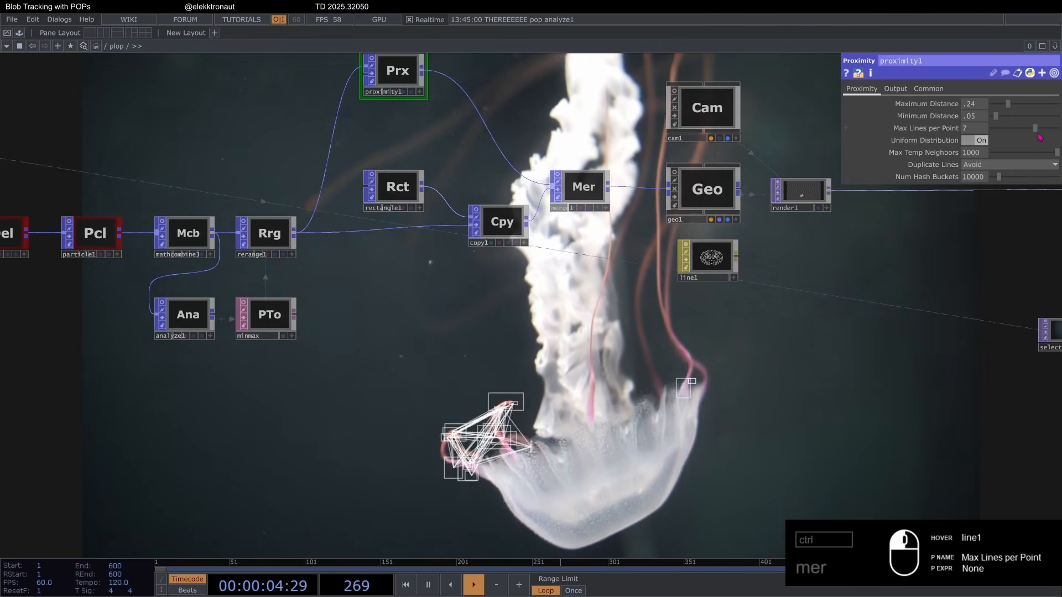
drag(997, 127, 1047, 148)
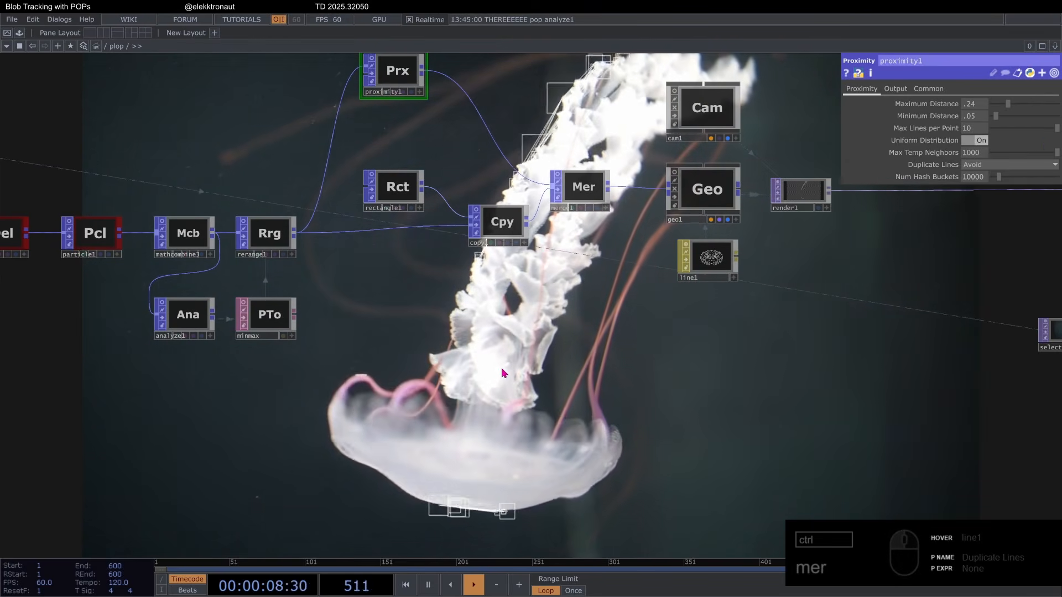
drag(545, 367, 590, 360)
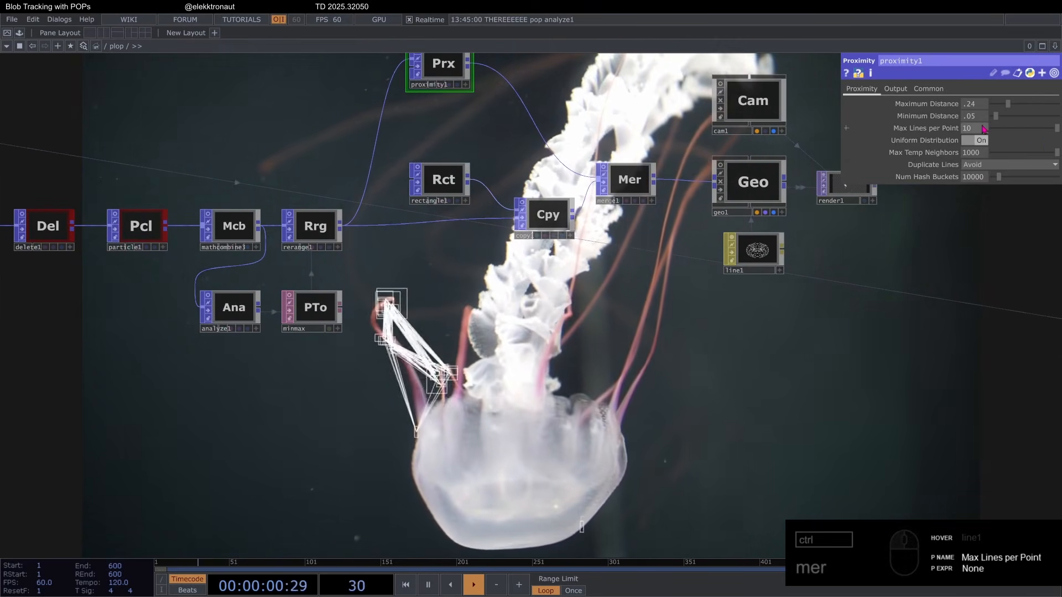
click(999, 129)
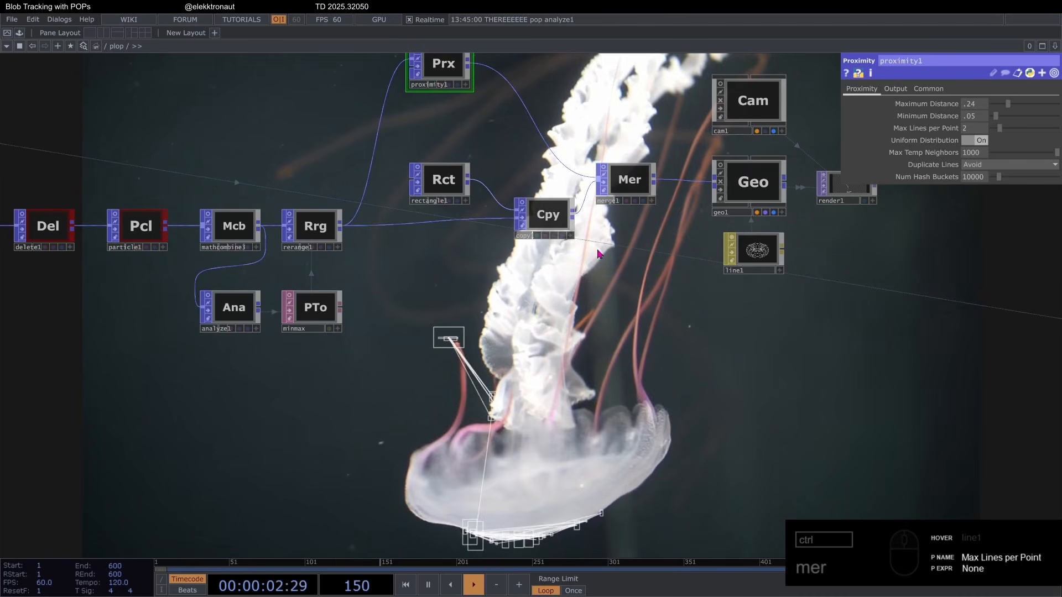
Examine the whole node network from the source movies through the particle chain to the final composite
scroll(537, 368, down, 3)
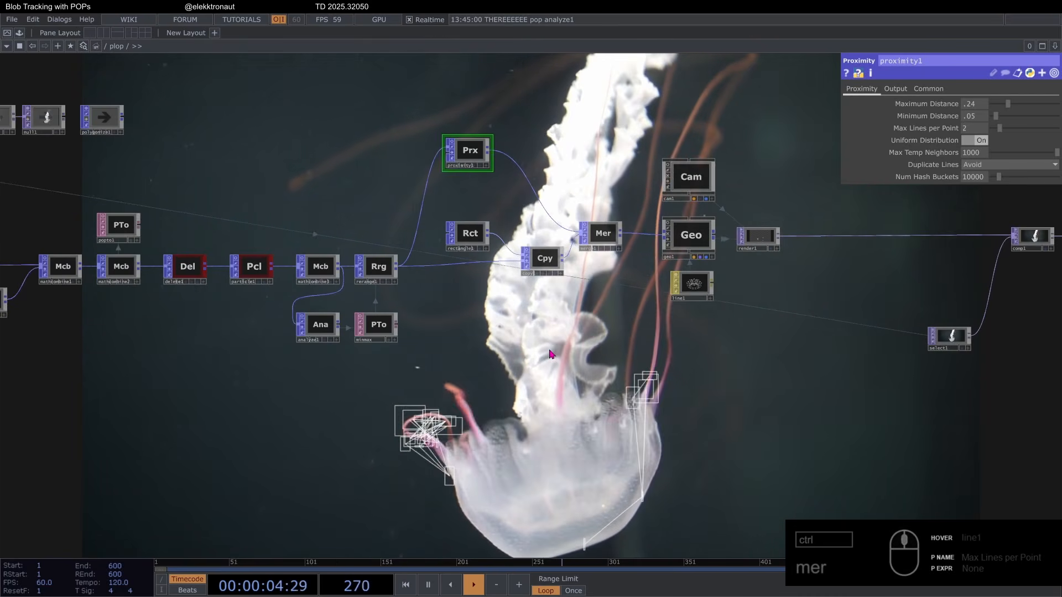
drag(556, 342, 518, 347)
scroll(517, 347, down, 5)
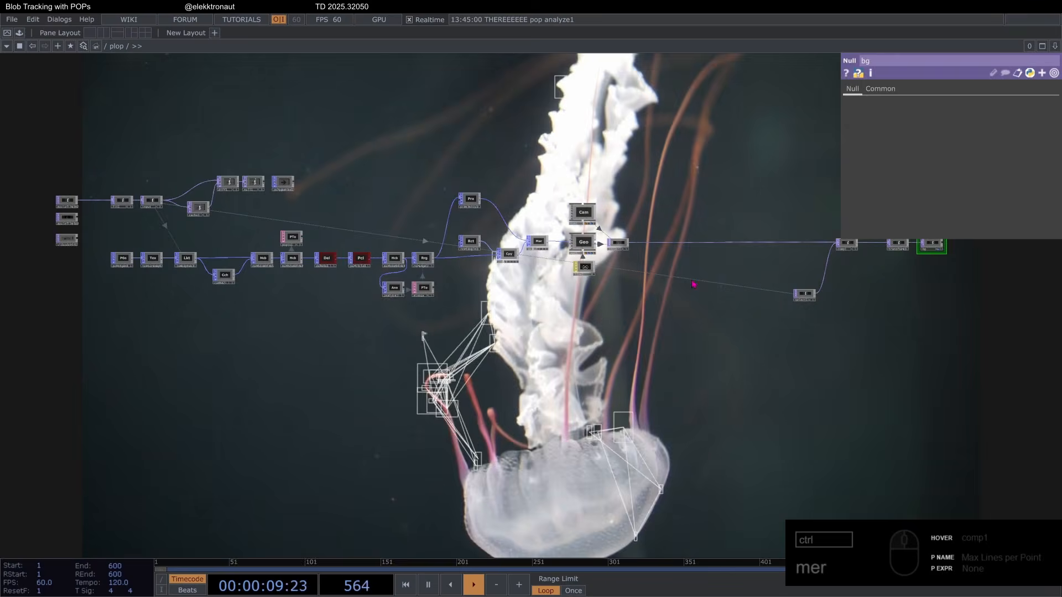
scroll(422, 331, up, 4)
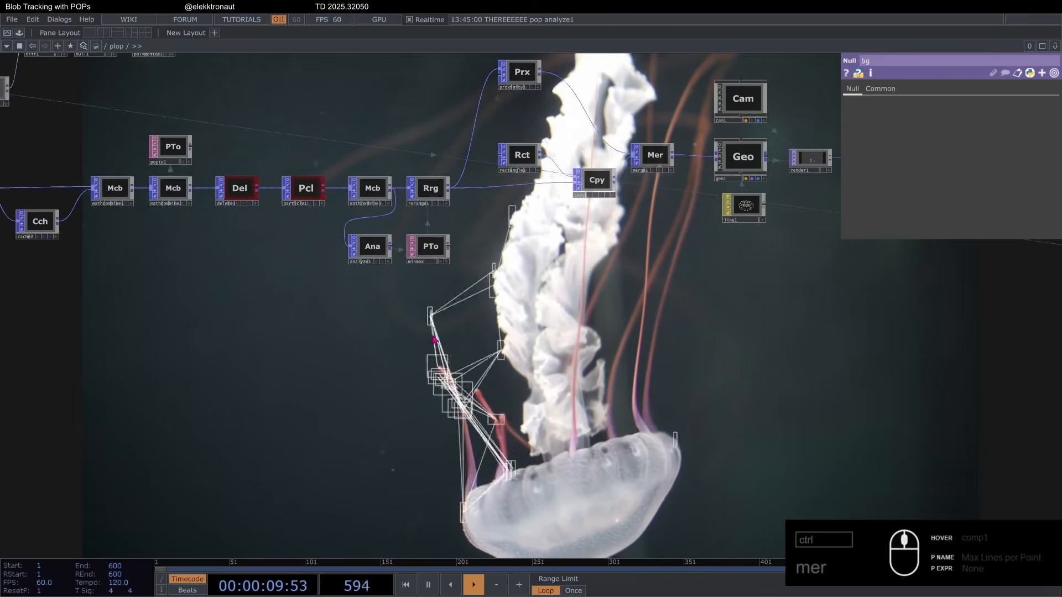
scroll(460, 314, down, 4)
drag(432, 333, 371, 340)
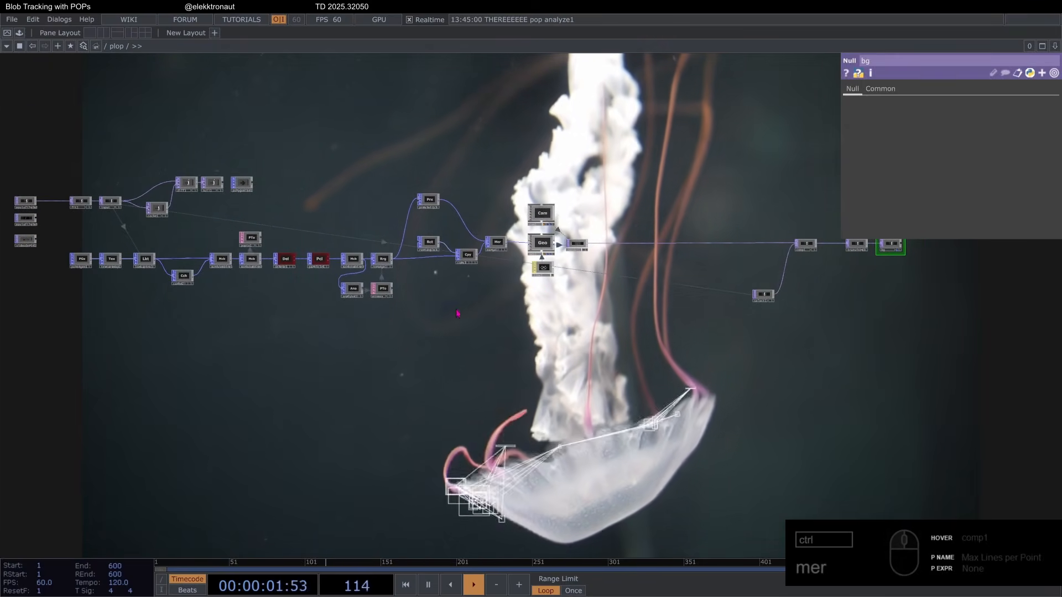
scroll(409, 332, up, 3)
scroll(396, 294, up, 3)
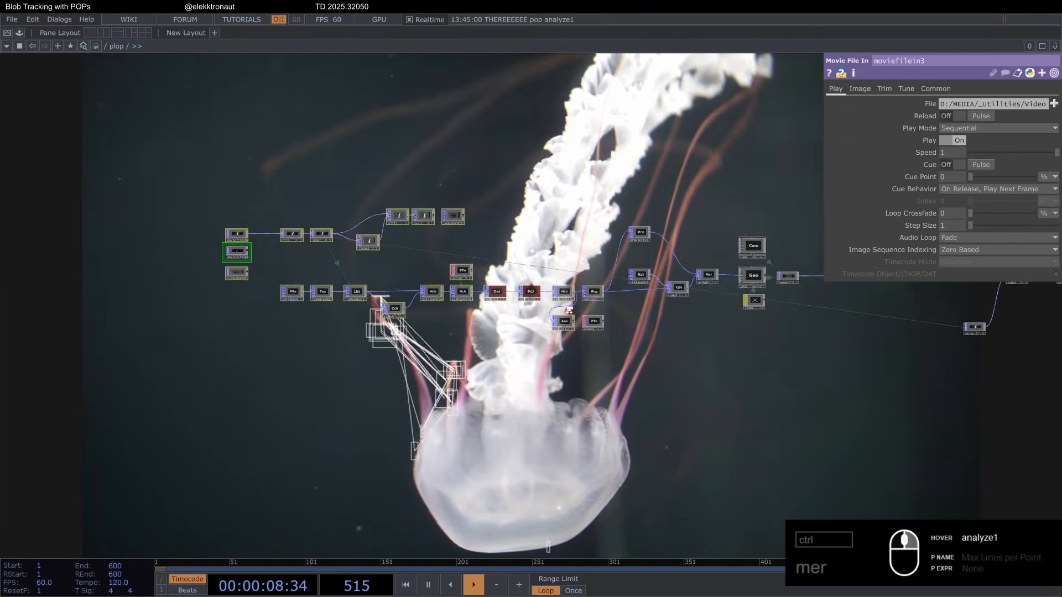
Widen the gap after rerange1 and reposition analyze1 and minmax, with minmax directly beneath rerange1
scroll(557, 270, up, 4)
drag(557, 269, 465, 271)
drag(454, 340, 431, 341)
drag(514, 349, 454, 348)
drag(539, 312, 481, 311)
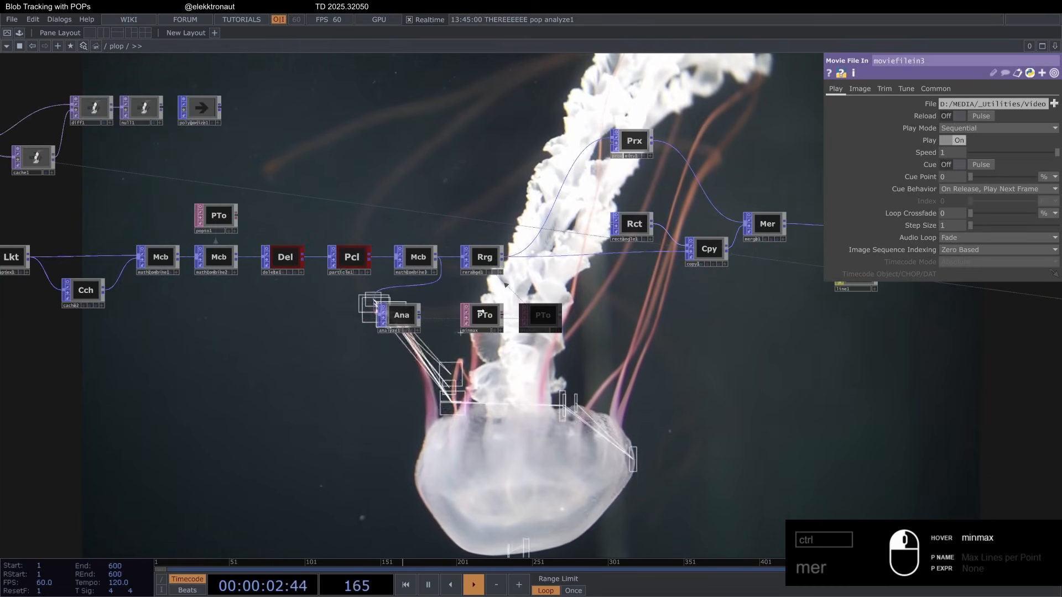
Insert a Null POP after rerange1, feeding both proximity1 and copy1, and rename it popdata
drag(458, 245, 267, 234)
scroll(271, 234, up, 3)
right_click(327, 256)
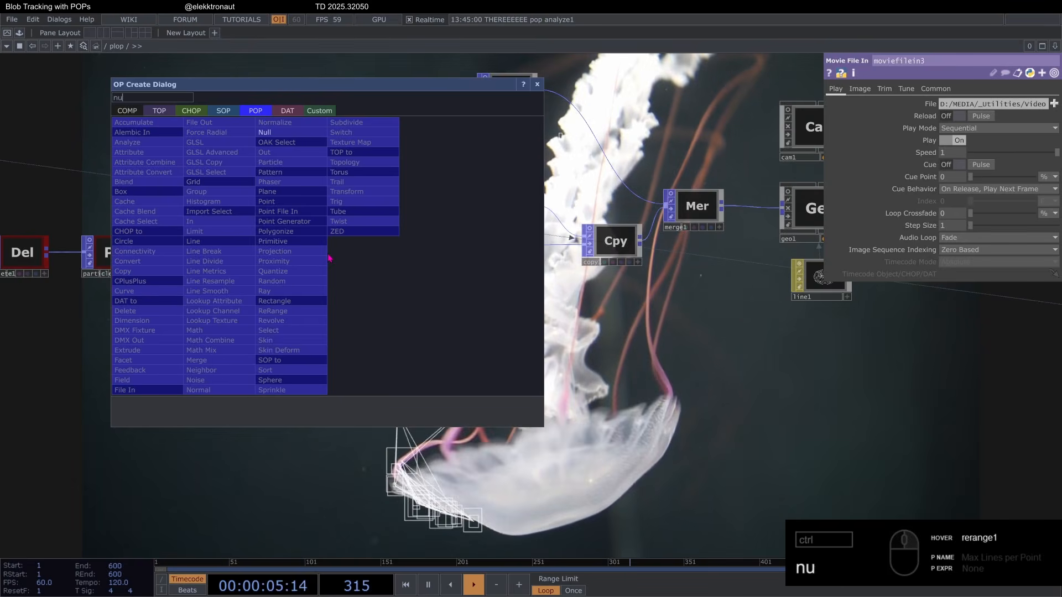
click(264, 133)
click(386, 275)
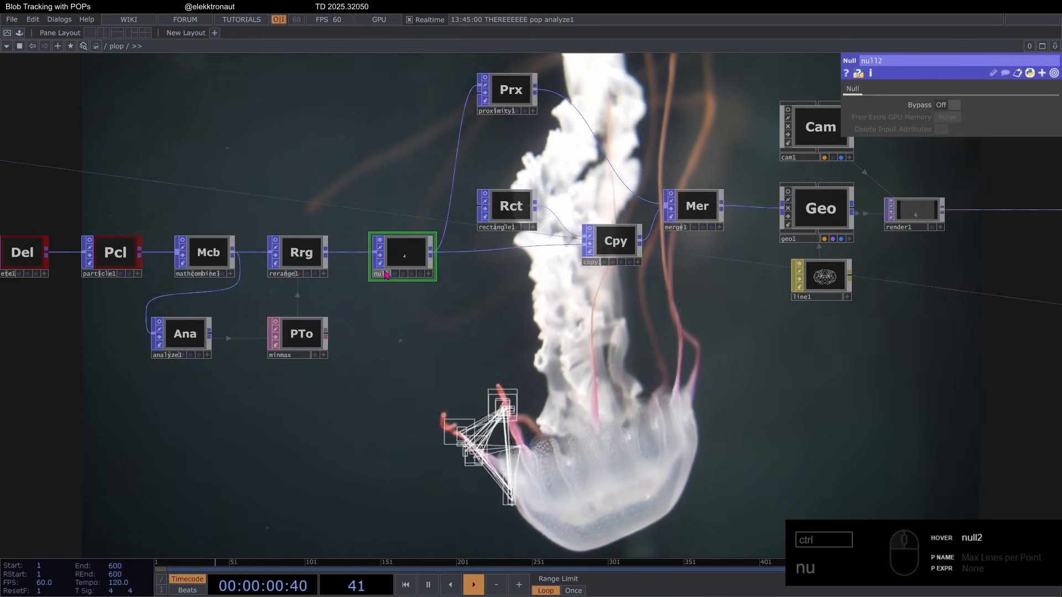
text(popdata)
key(Return)
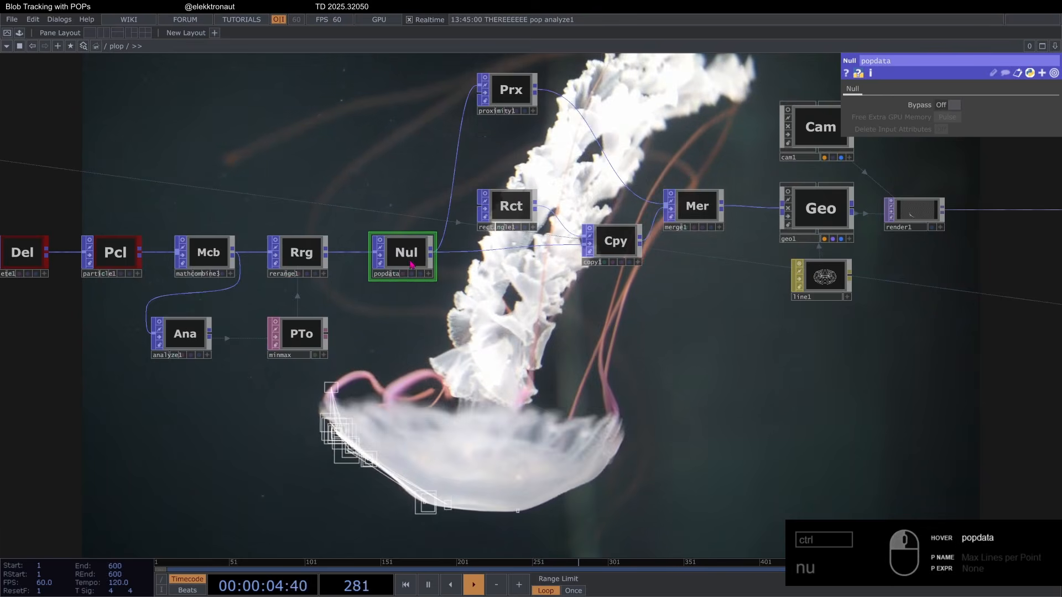
Add a POP to DAT that reads the popdata null and place it beneath that node
scroll(412, 264, down, 2)
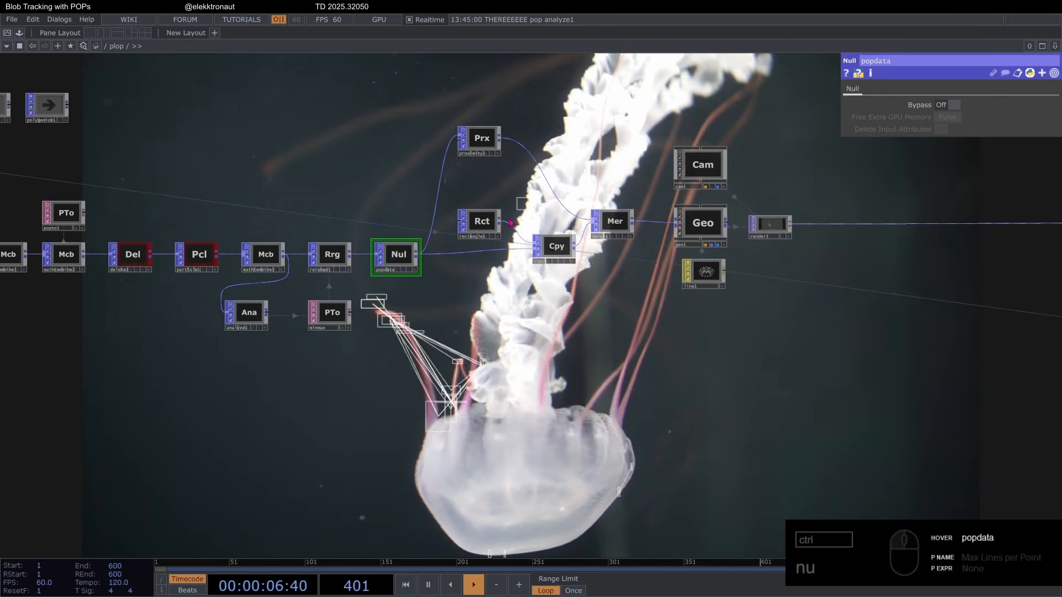
scroll(511, 224, down, 4)
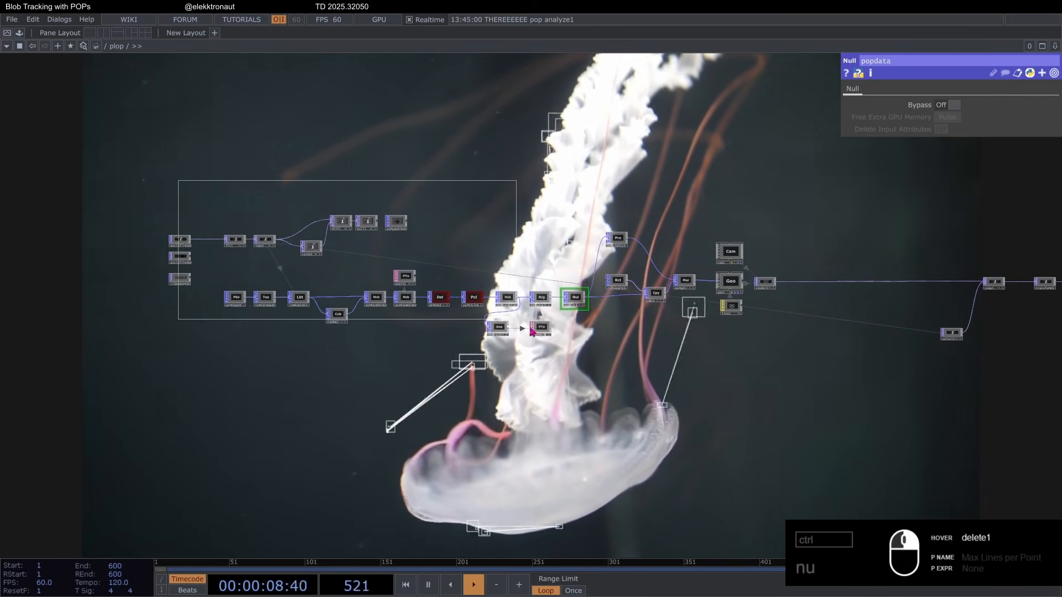
scroll(563, 308, up, 6)
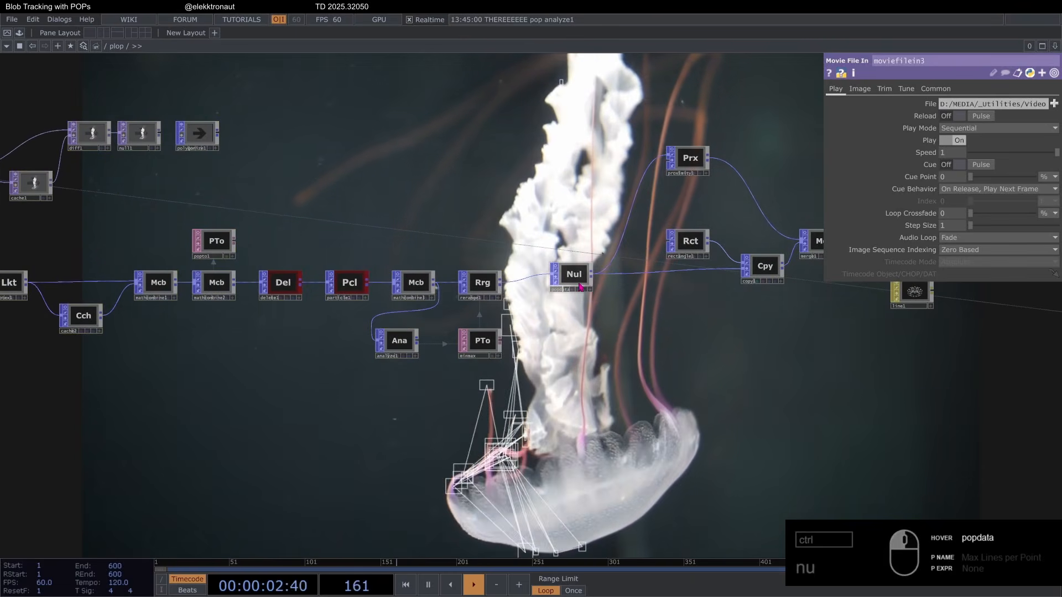
drag(582, 316, 425, 269)
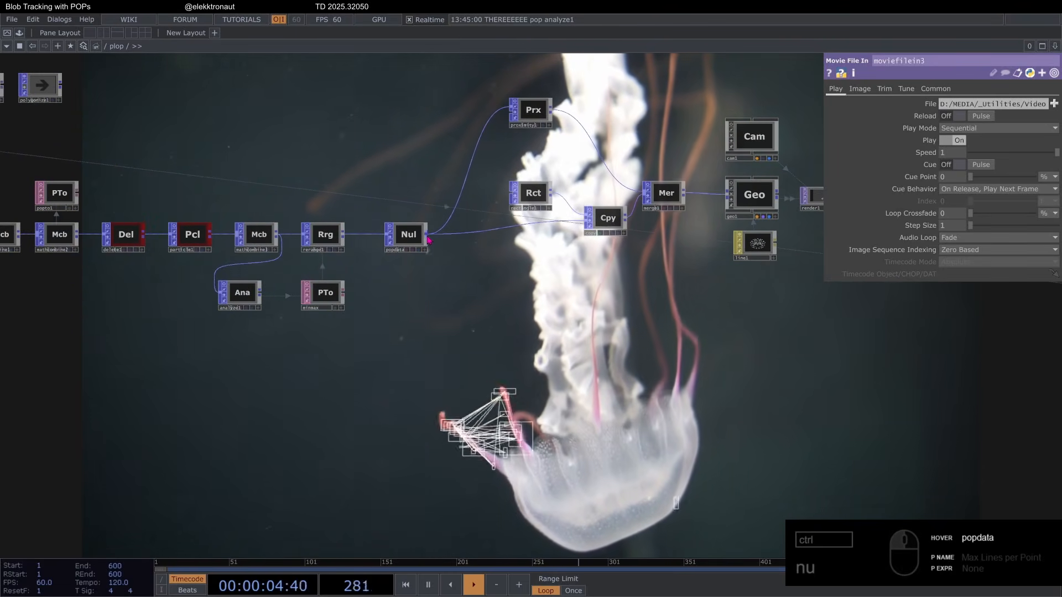
right_click(429, 240)
click(382, 93)
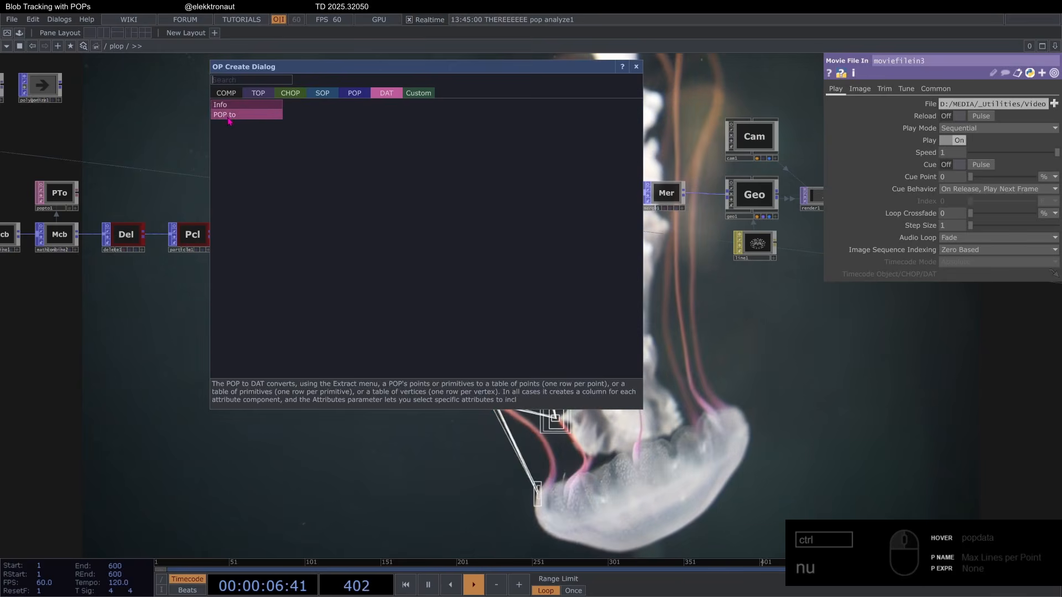
click(229, 115)
click(409, 329)
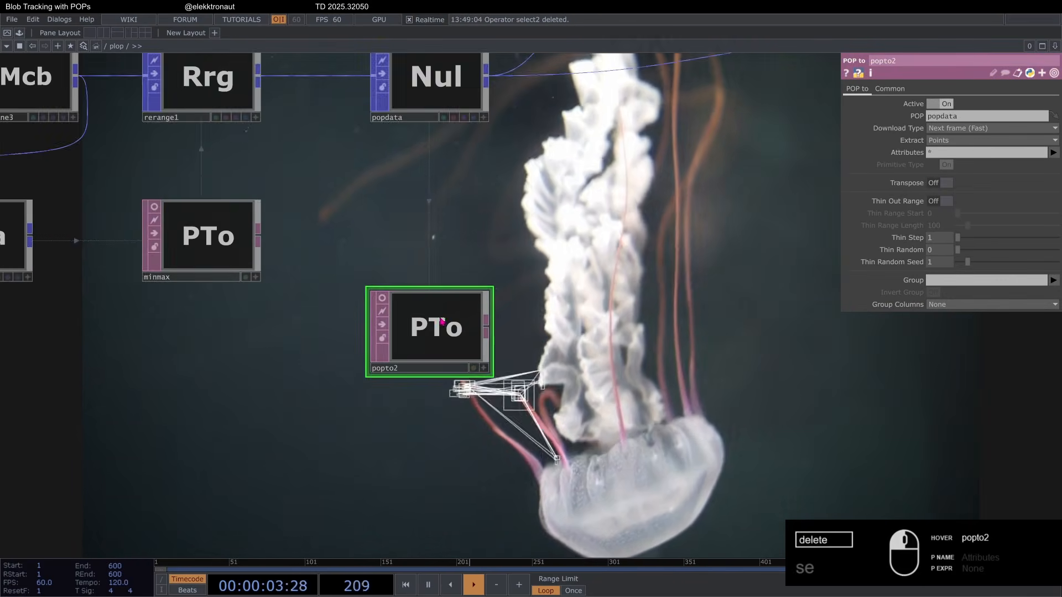
Restrict the new POP to DAT's extracted attributes to P and turn off its node viewer
scroll(424, 338, up, 2)
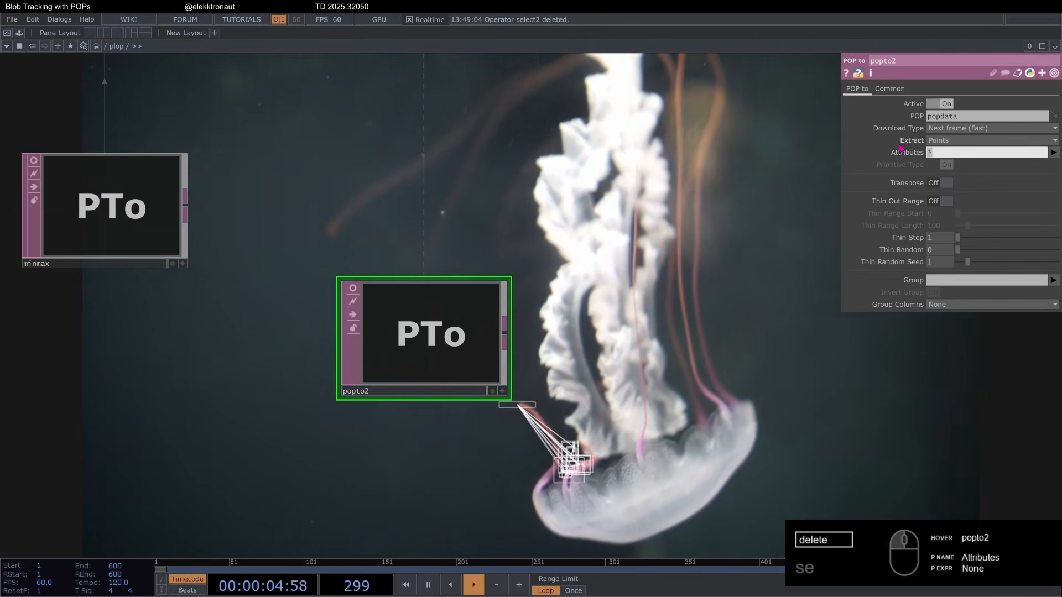
text(P)
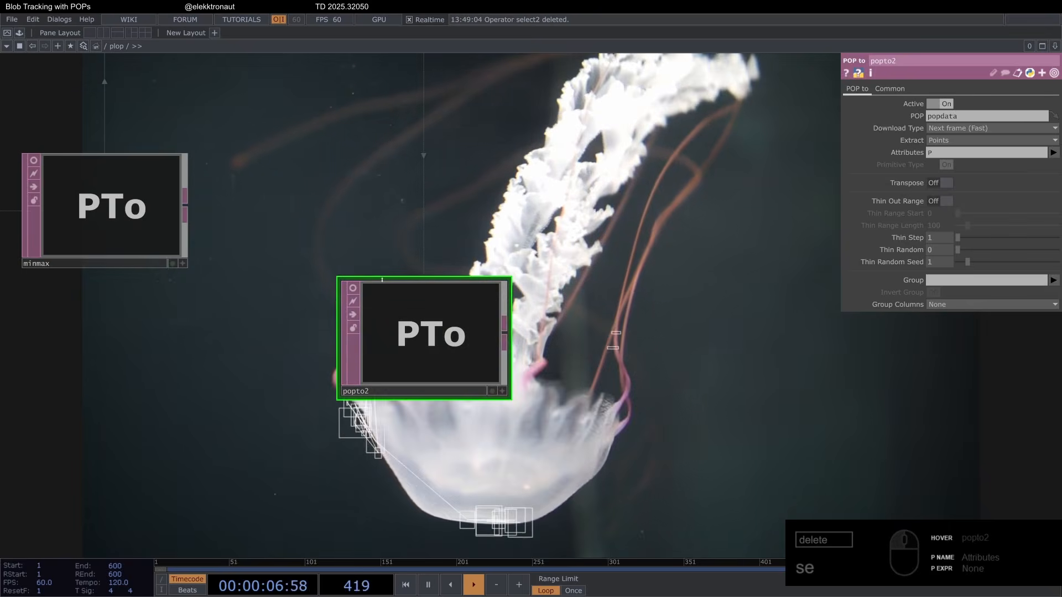
click(353, 287)
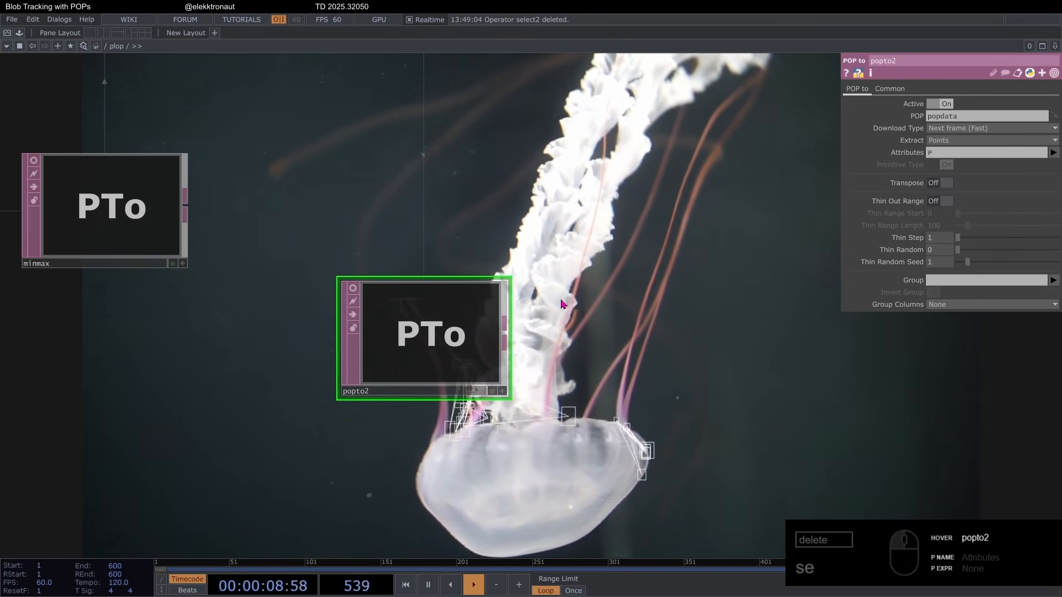
scroll(498, 309, up, 2)
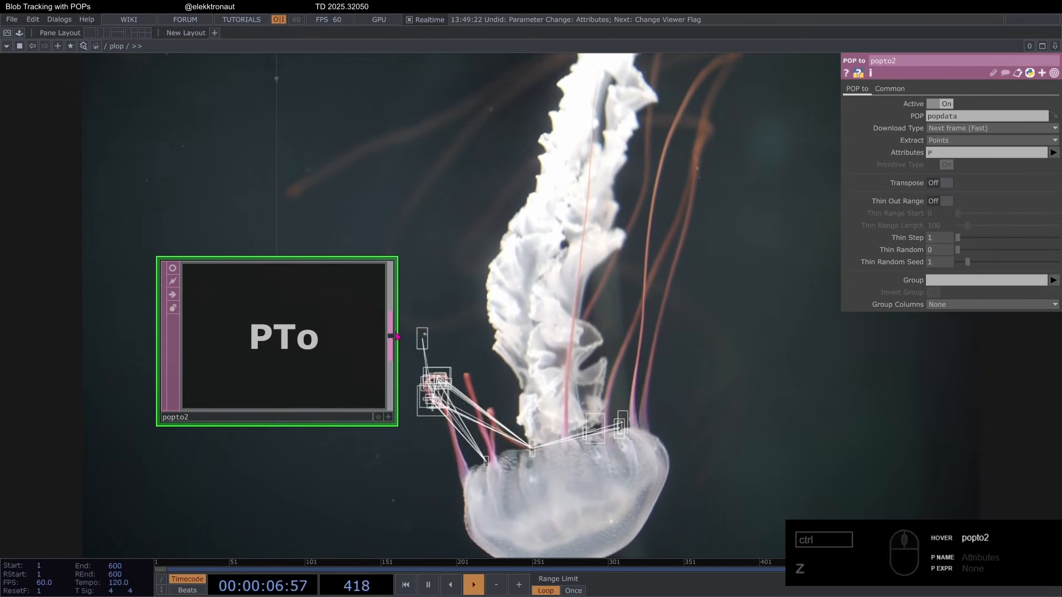
Append a Select DAT to the output of the POP to DAT that extracts P
right_click(396, 336)
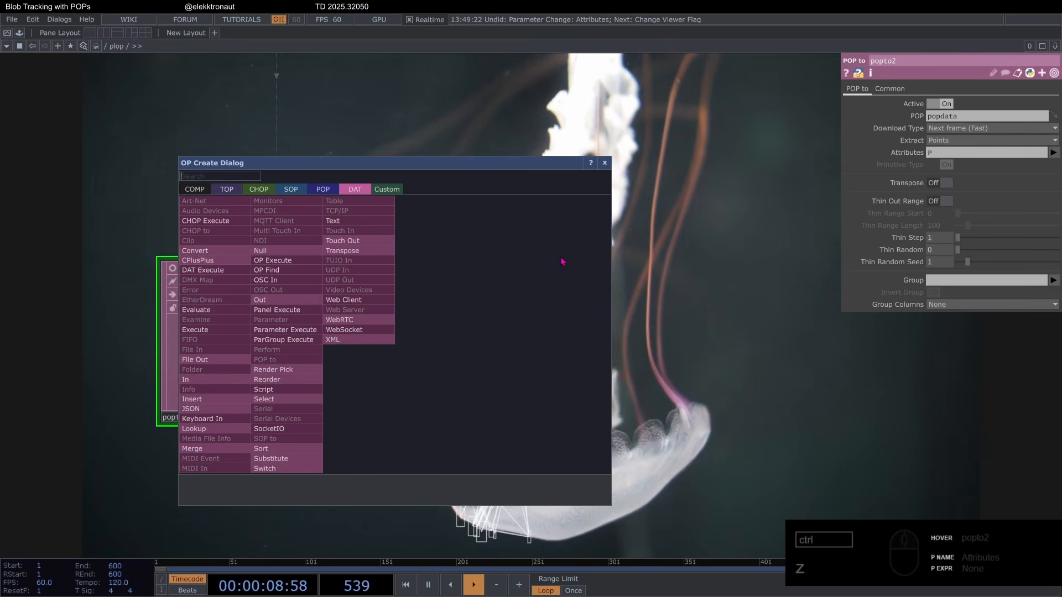
click(280, 399)
click(547, 342)
drag(556, 244, 440, 228)
scroll(439, 269, up, 4)
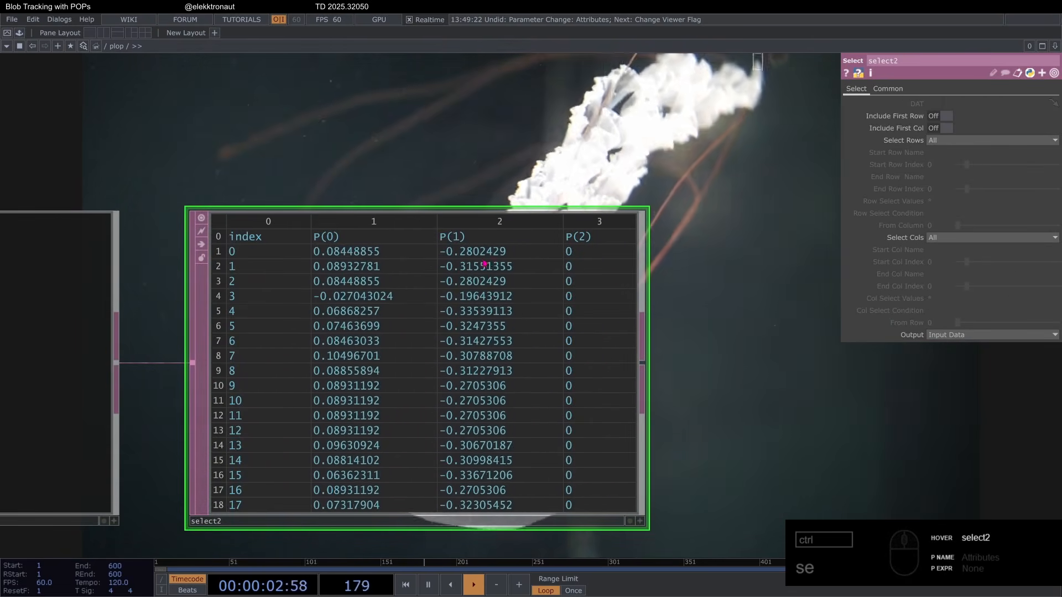
Set the Select DAT to select rows by Index starting at 1 and columns by Index from 1 to 2
click(953, 142)
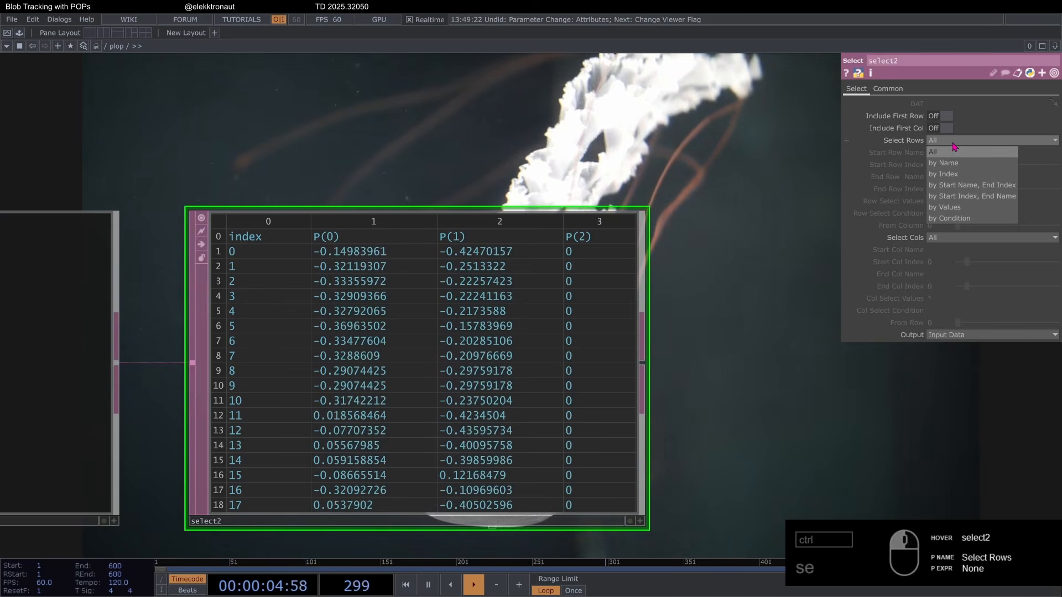
click(946, 174)
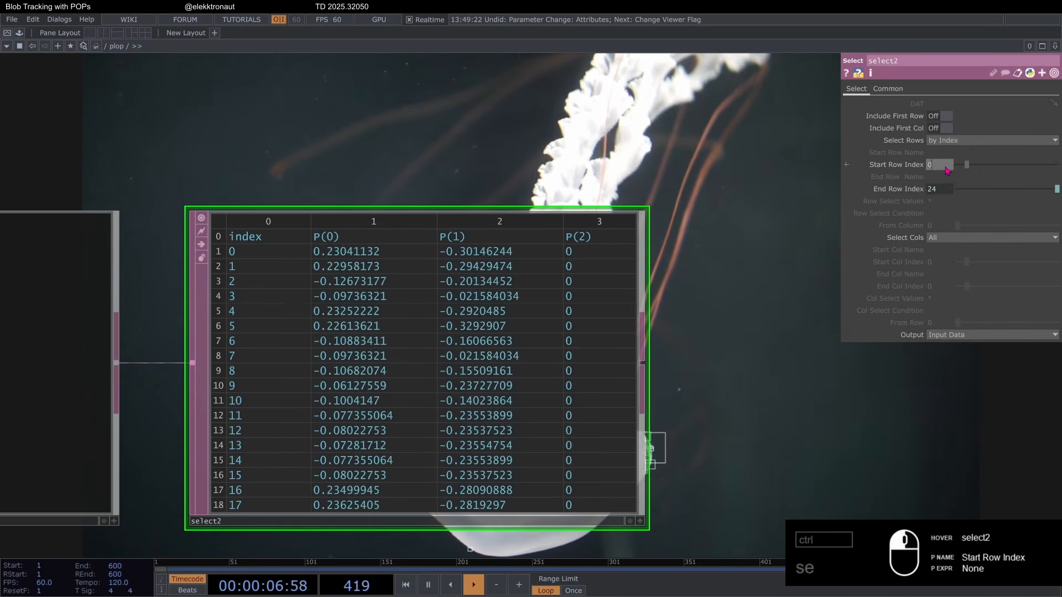
click(953, 238)
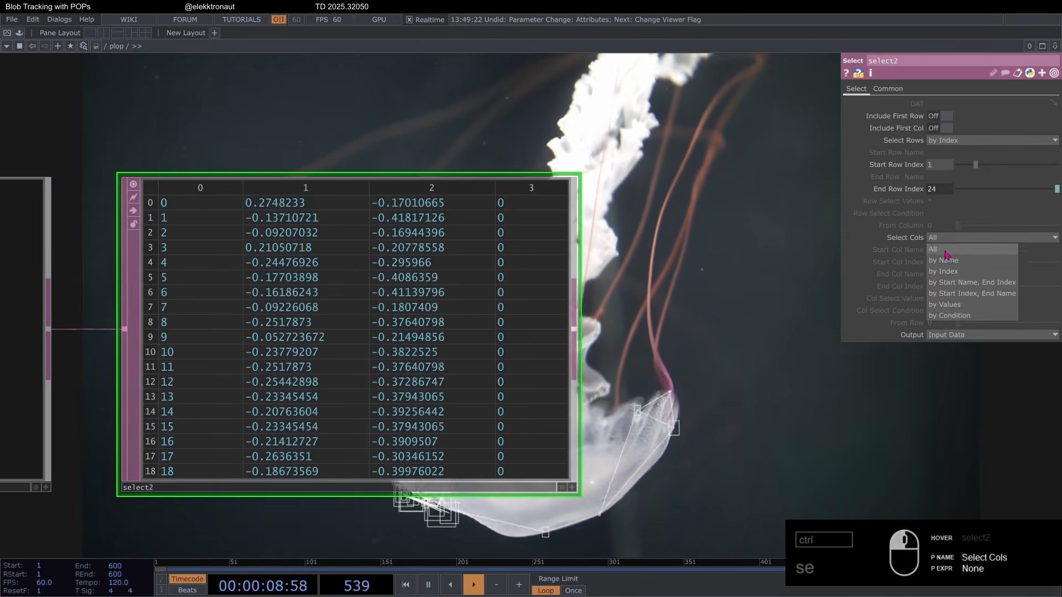
click(946, 271)
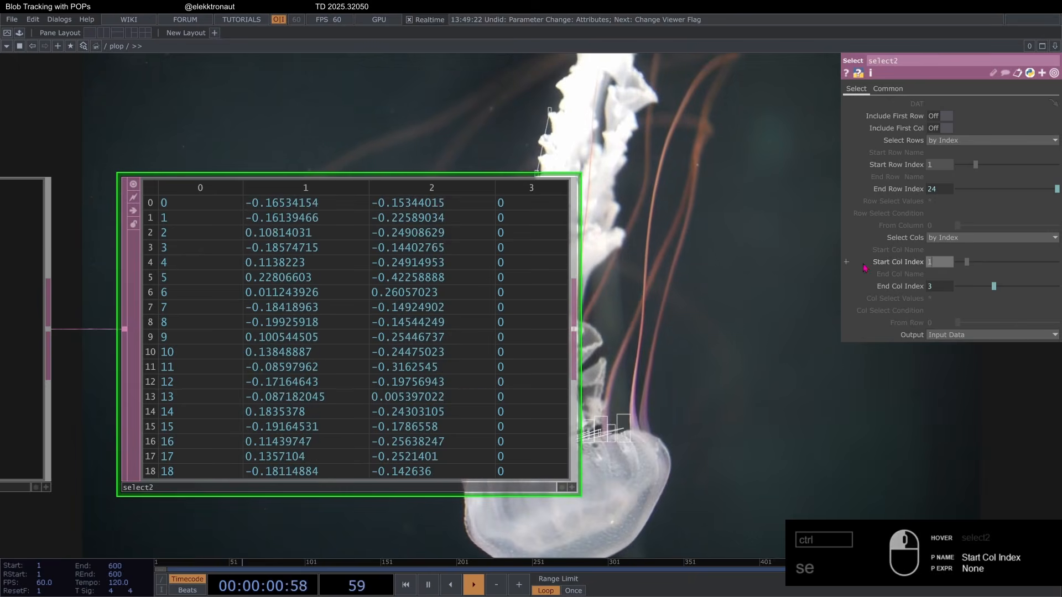
click(847, 286)
click(892, 299)
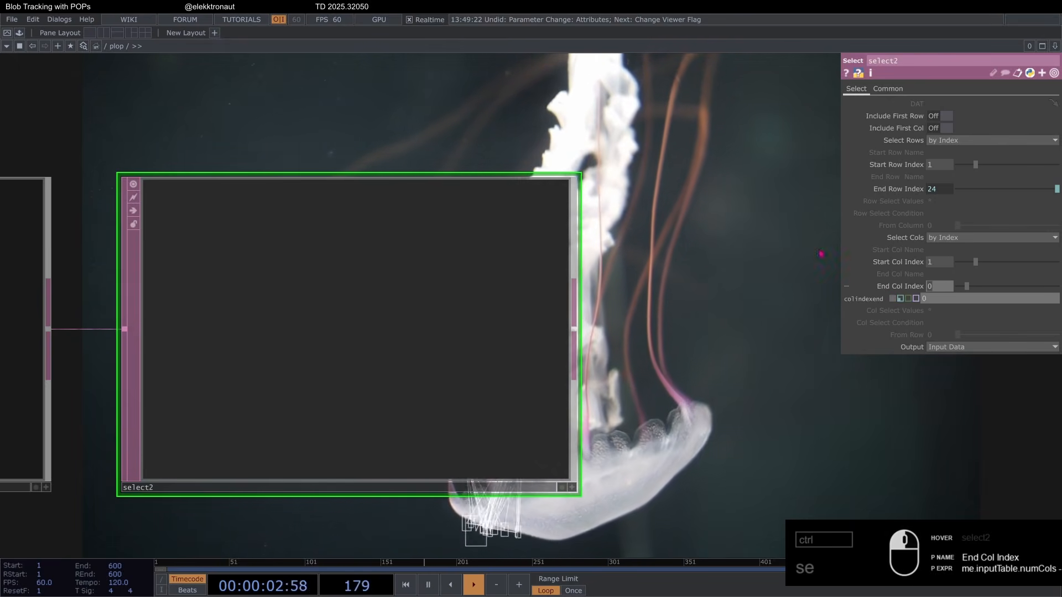
text(2)
key(Return)
click(846, 286)
Check the Select DAT's two-column table, turn off its viewer, and append an Evaluate DAT with a gap after it
scroll(467, 258, down, 6)
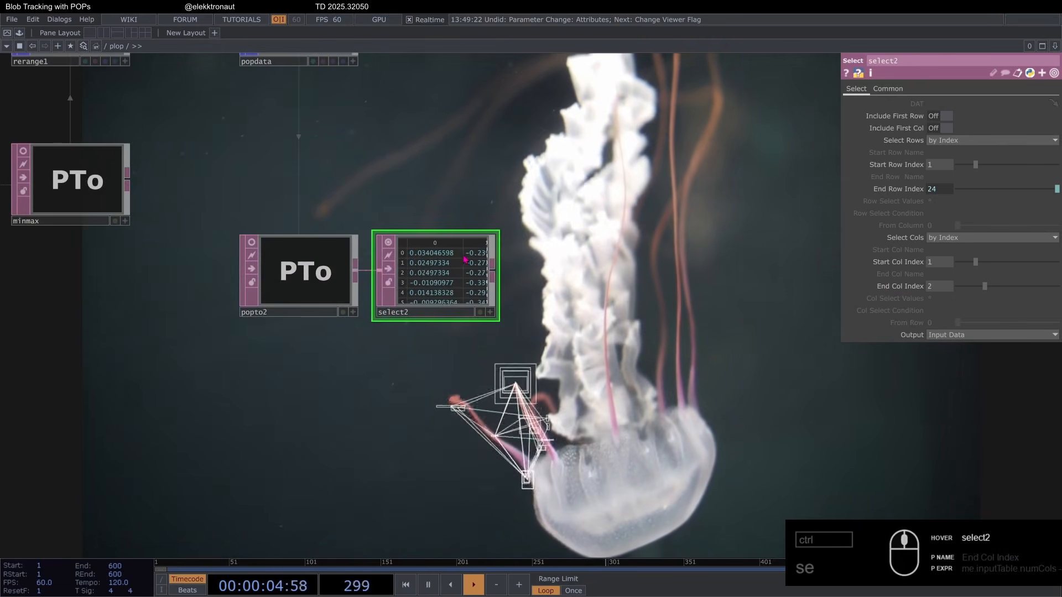
scroll(466, 258, up, 8)
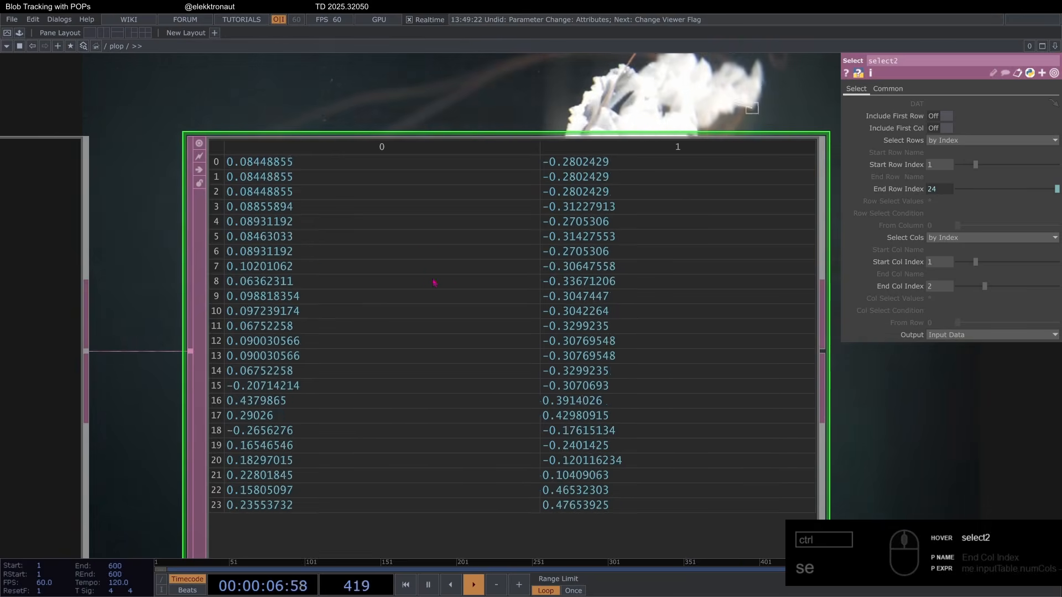
scroll(434, 283, down, 8)
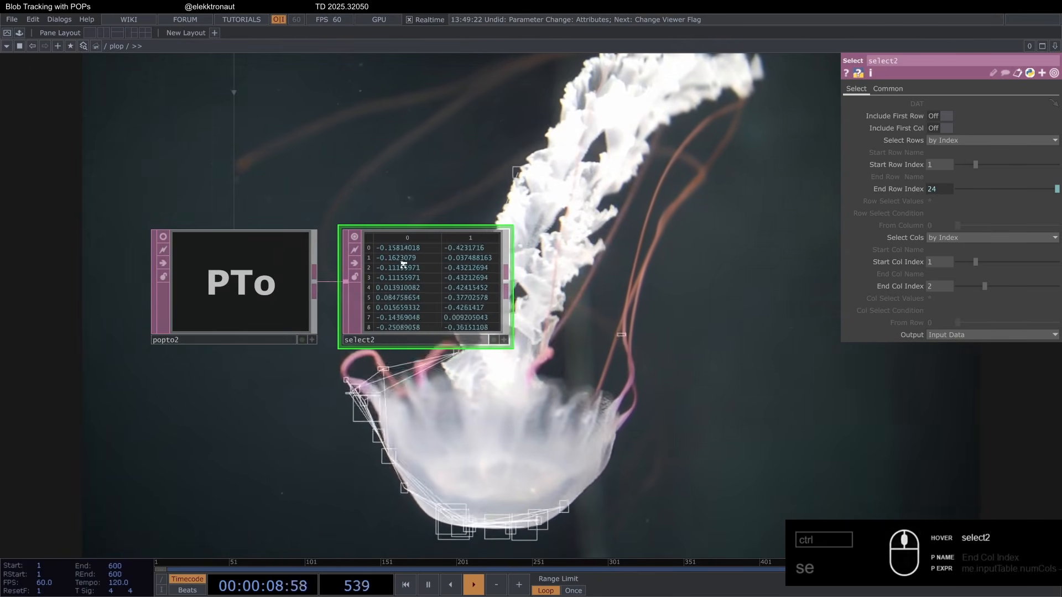
scroll(404, 264, up, 3)
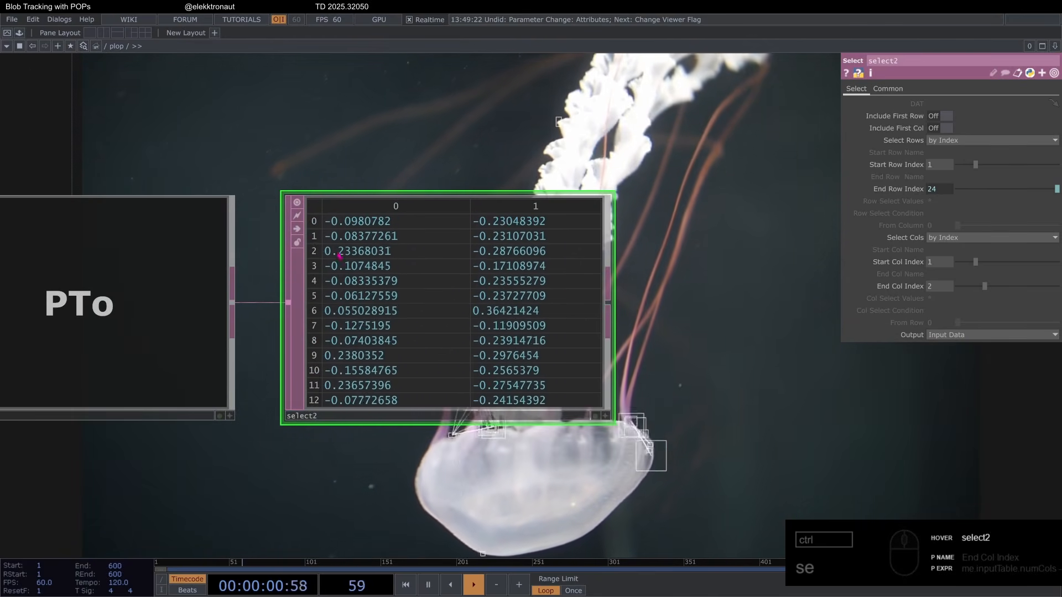
scroll(410, 243, down, 4)
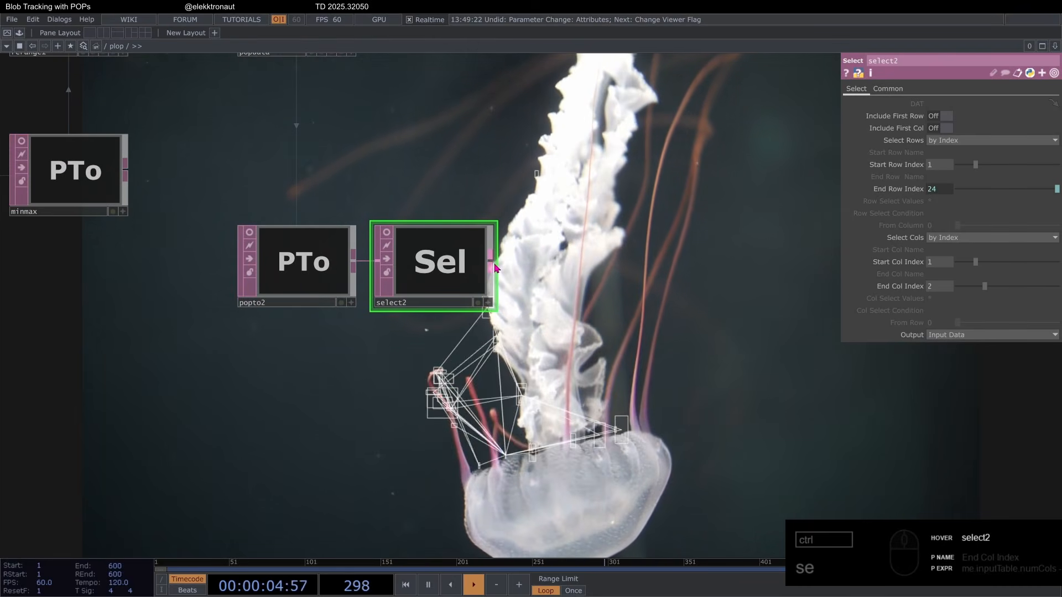
right_click(494, 269)
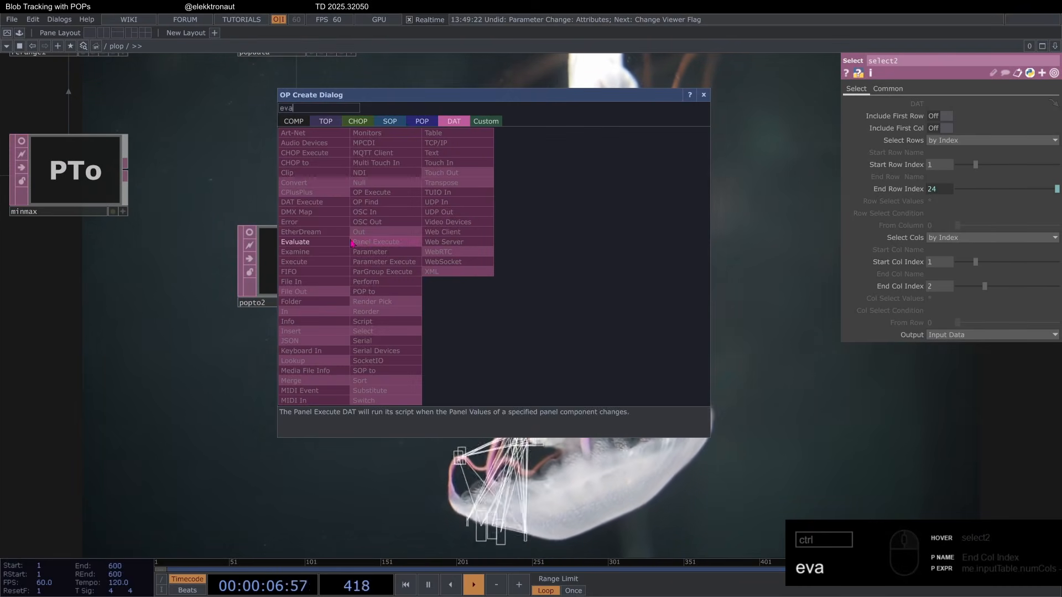
click(309, 241)
click(622, 276)
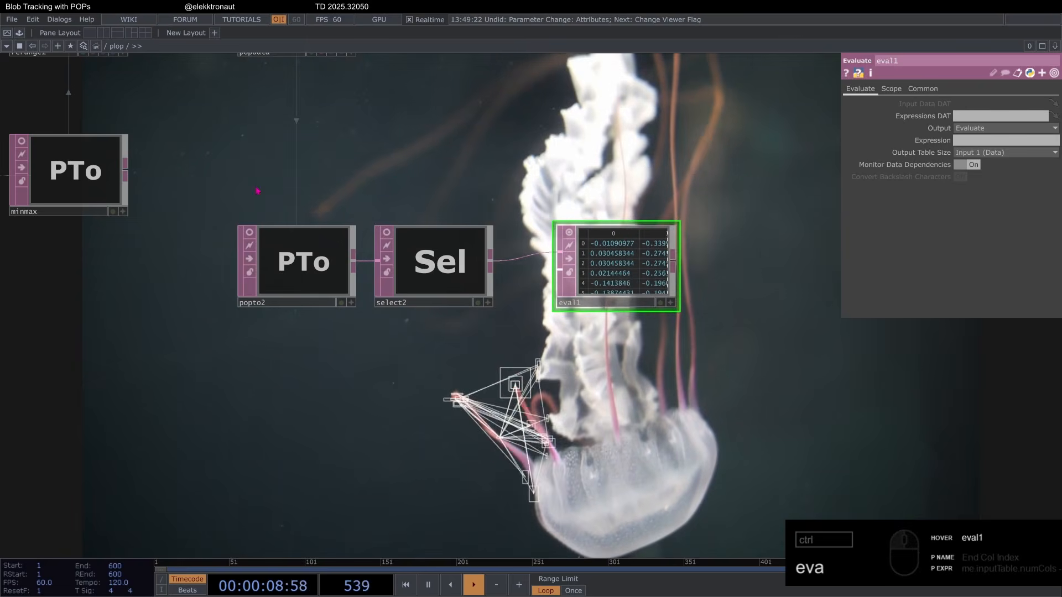
Create a Table DAT beneath the Select DAT
drag(537, 381, 503, 269)
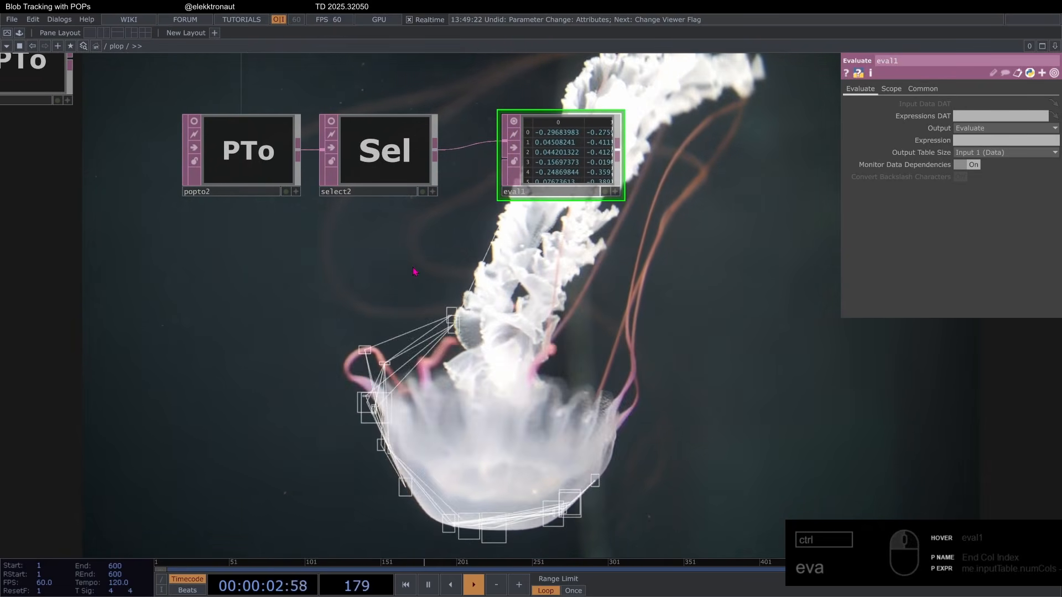
right_click(619, 153)
text(ta)
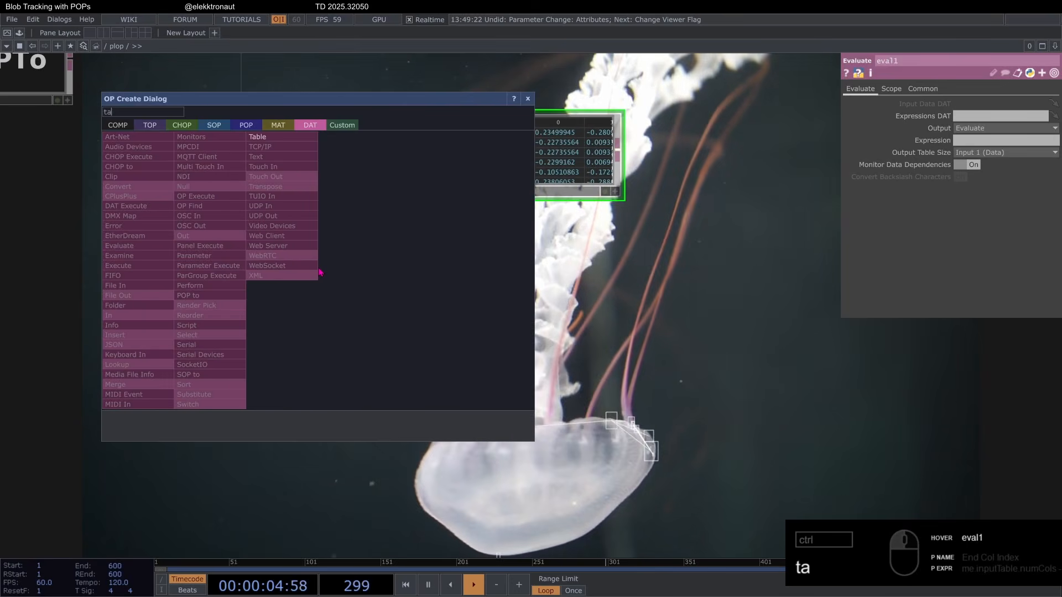
key(Return)
click(379, 292)
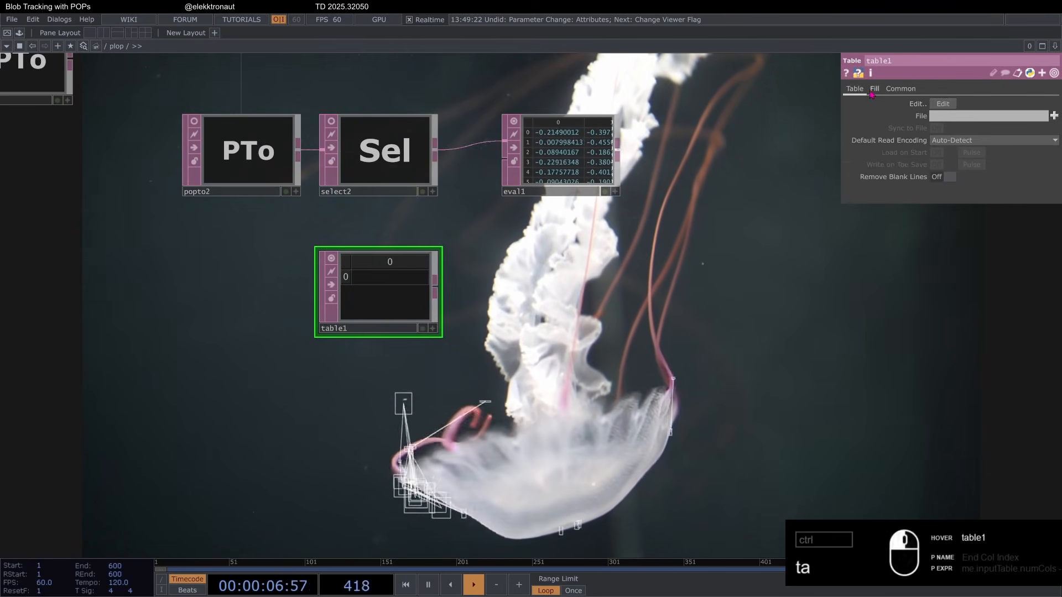
Set the Table DAT's Fill Type to Set Size with 1 row and 2 columns
click(873, 89)
click(958, 105)
click(952, 126)
click(944, 116)
text(1)
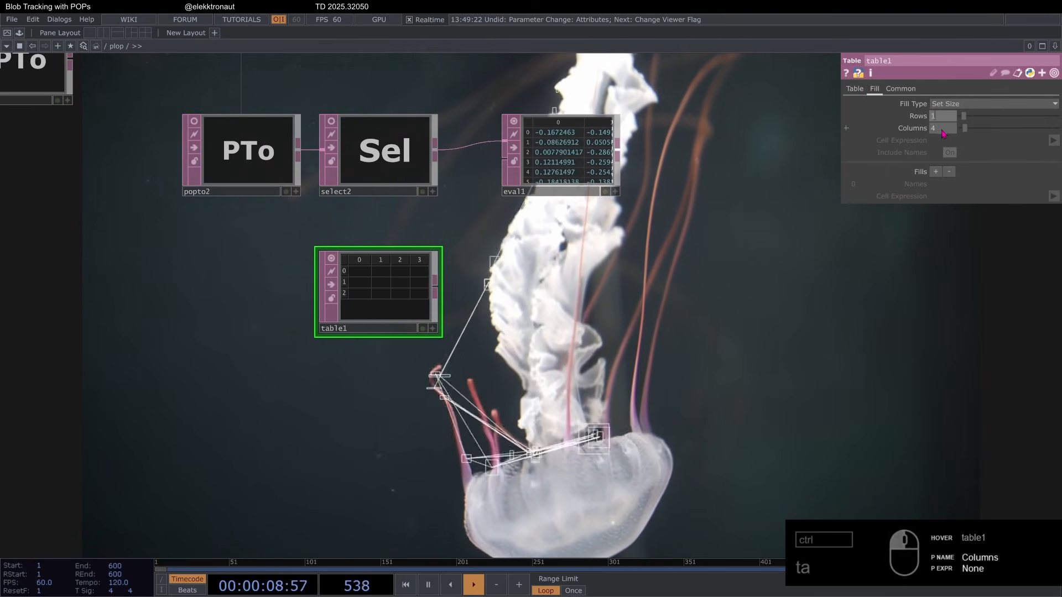
click(942, 131)
text(2)
key(Return)
Fill table1 with an aspect-corrected round() expression in column 0 and round((me.inputCell + 0.5) * parent().height, 2) in column 1
key(a)
scroll(372, 280, up, 4)
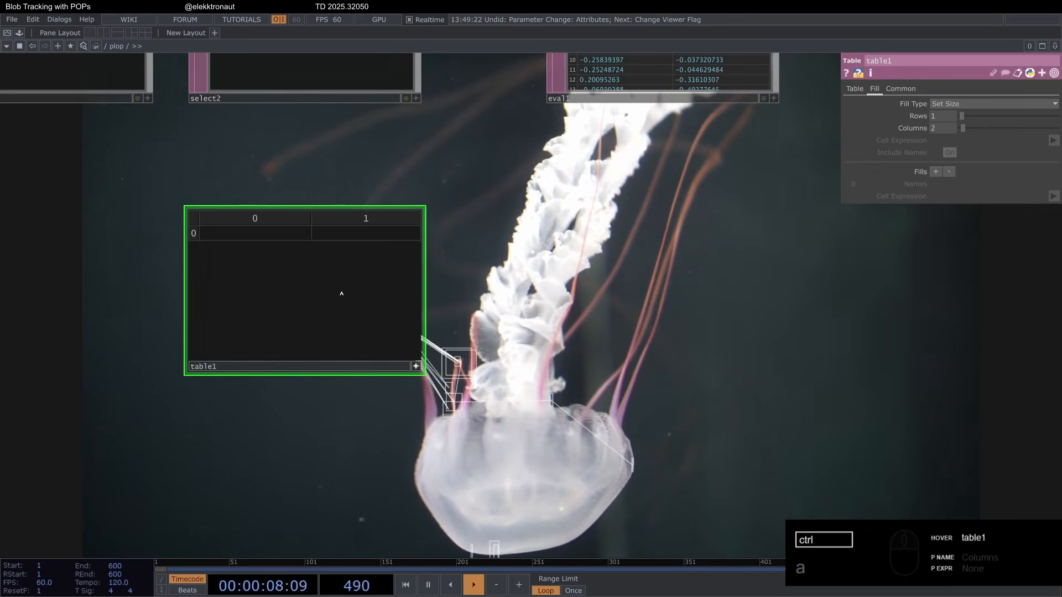
click(234, 235)
scroll(145, 233, up, 8)
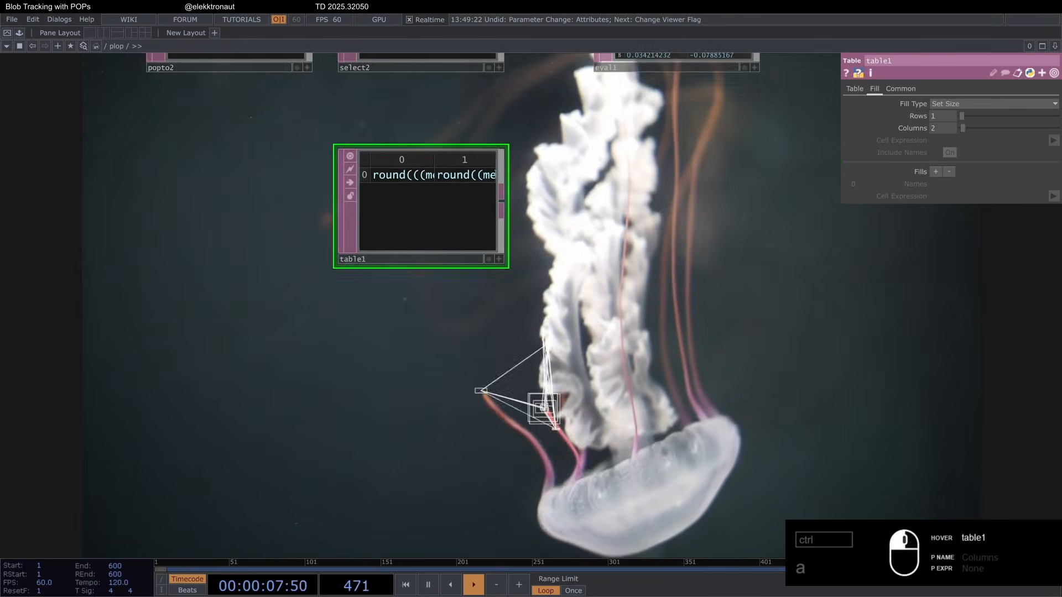
scroll(429, 93, up, 3)
scroll(423, 184, down, 3)
drag(444, 240, 374, 323)
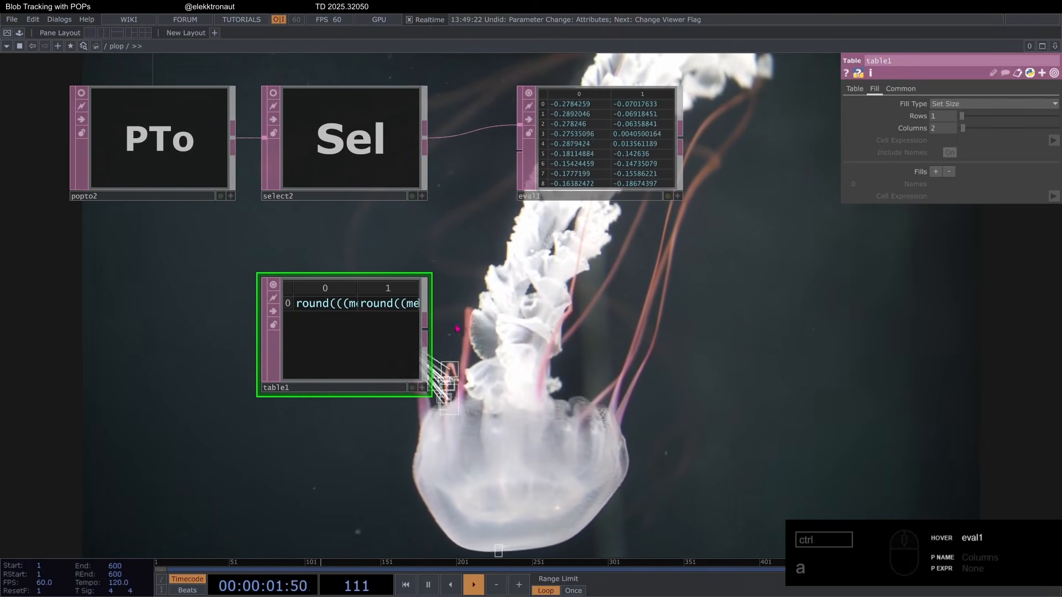
scroll(457, 329, up, 8)
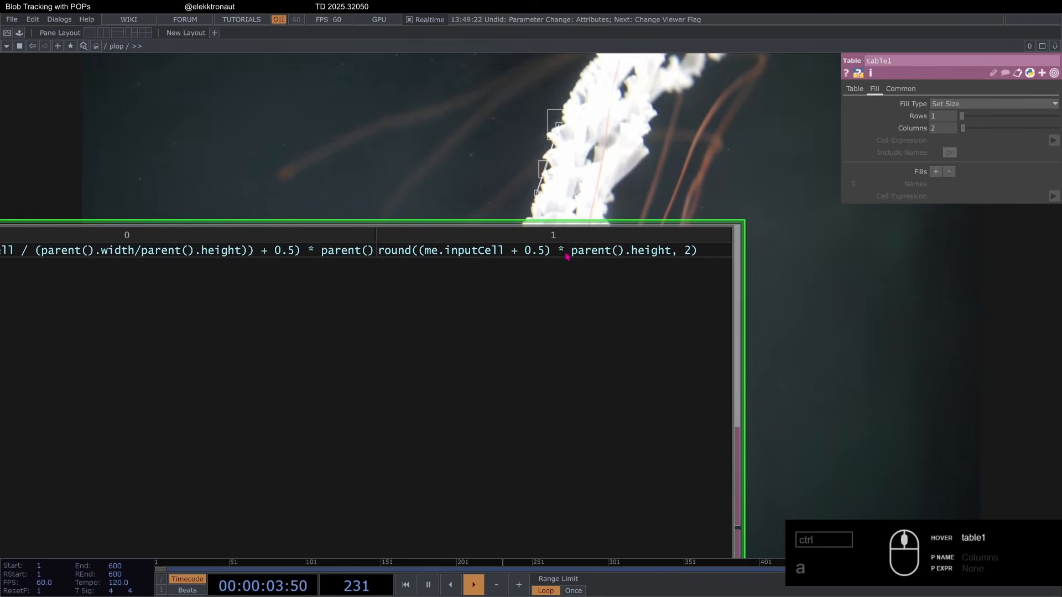
Connect table1 to the Evaluate DAT's second input and inspect the evaluated table
scroll(550, 269, down, 8)
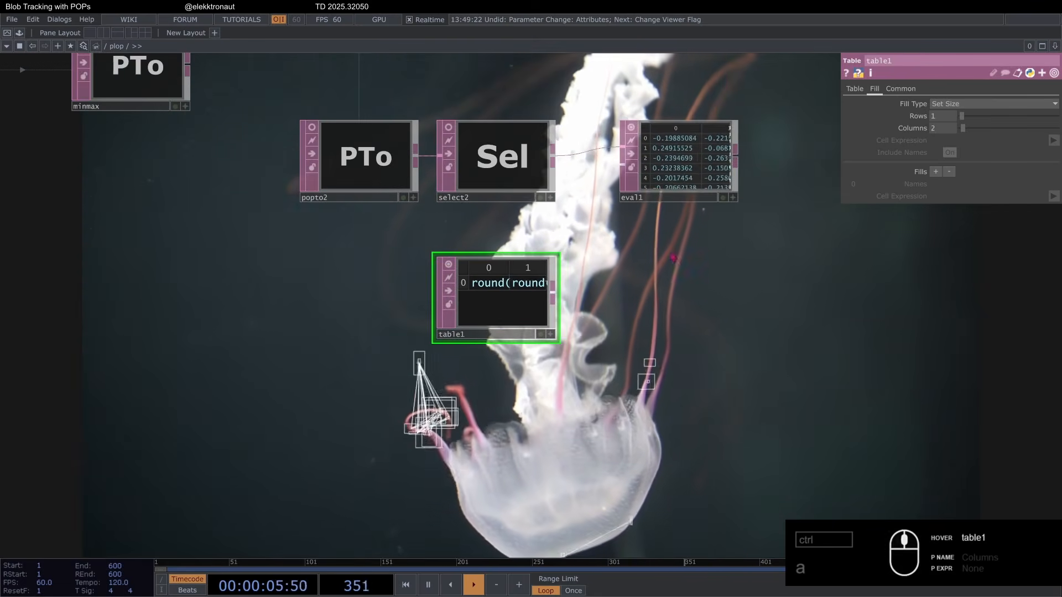
drag(466, 237, 381, 283)
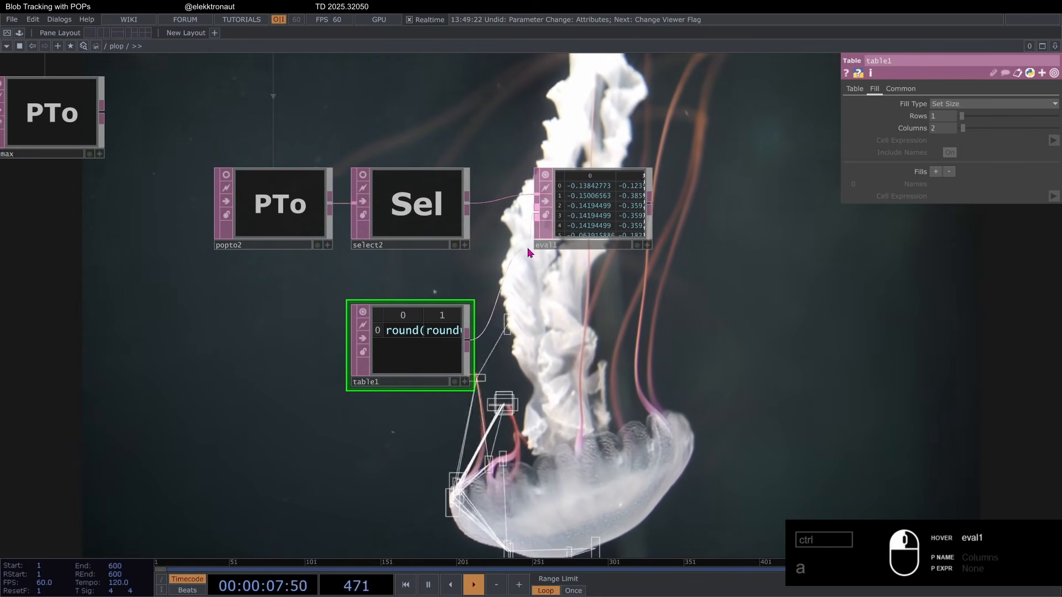
scroll(561, 200, up, 5)
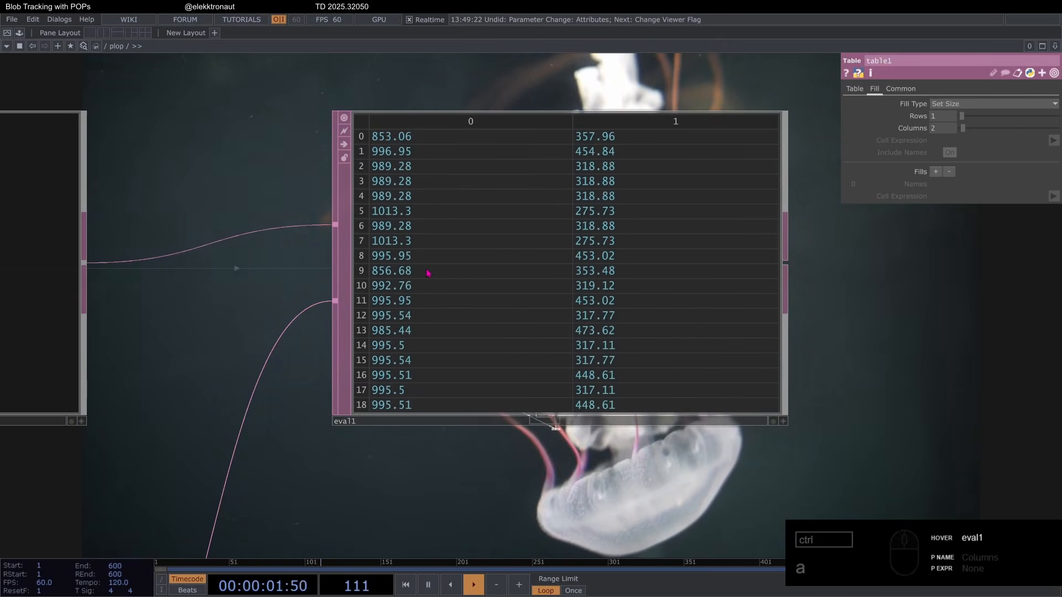
Examine the rounded pixel coordinates in the eval1 table, both with the timeline paused and playing
key(space)
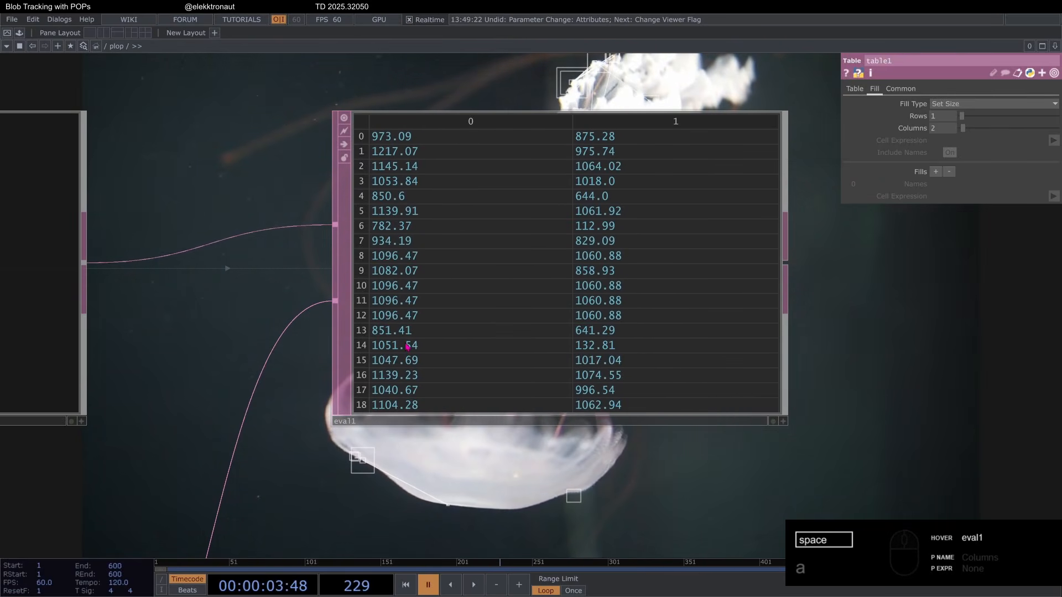
scroll(450, 300, down, 10)
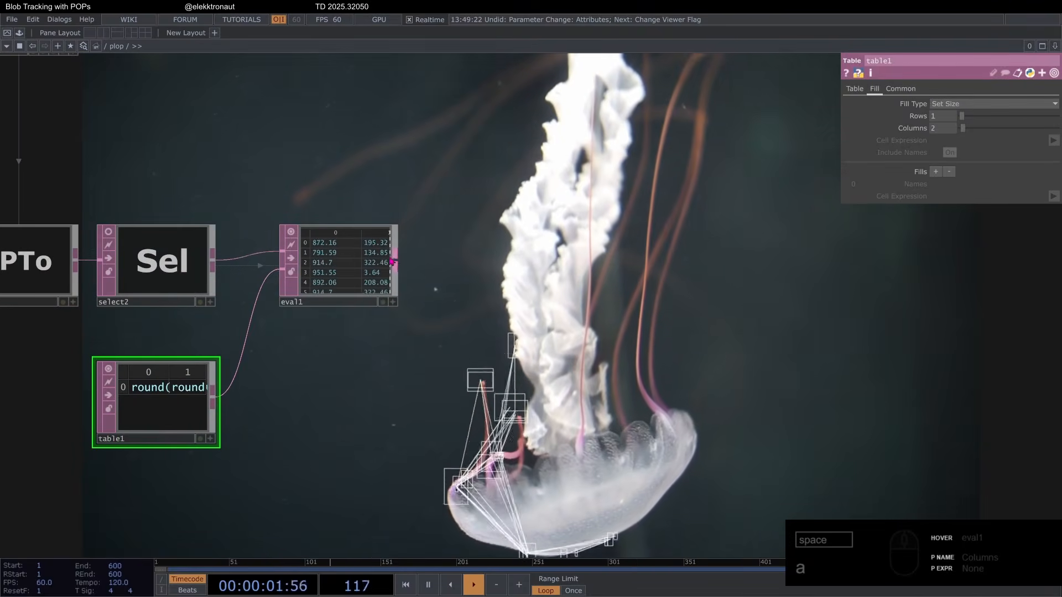
scroll(343, 252, up, 8)
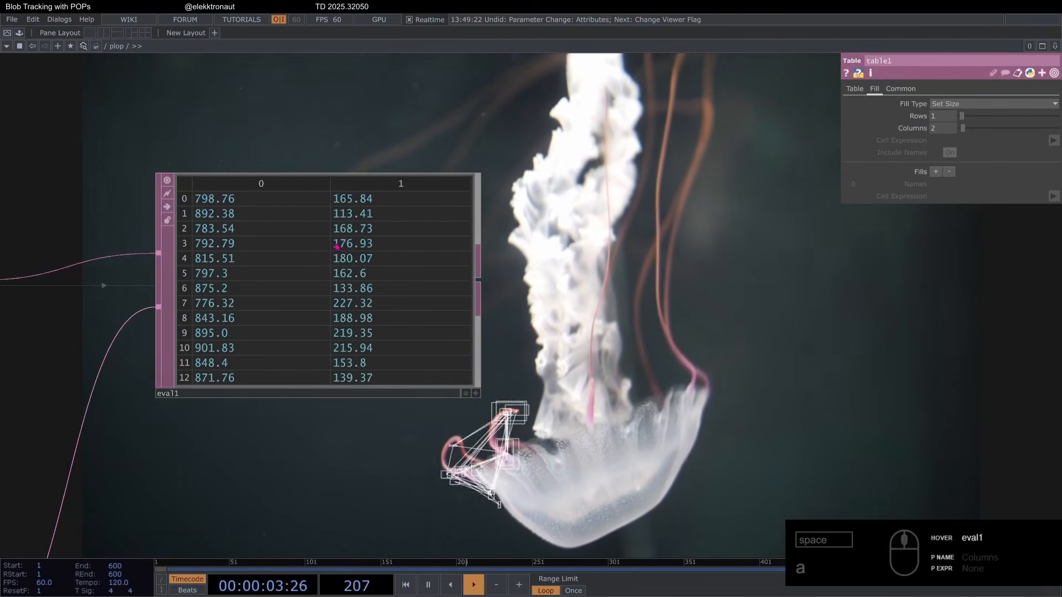
key(space)
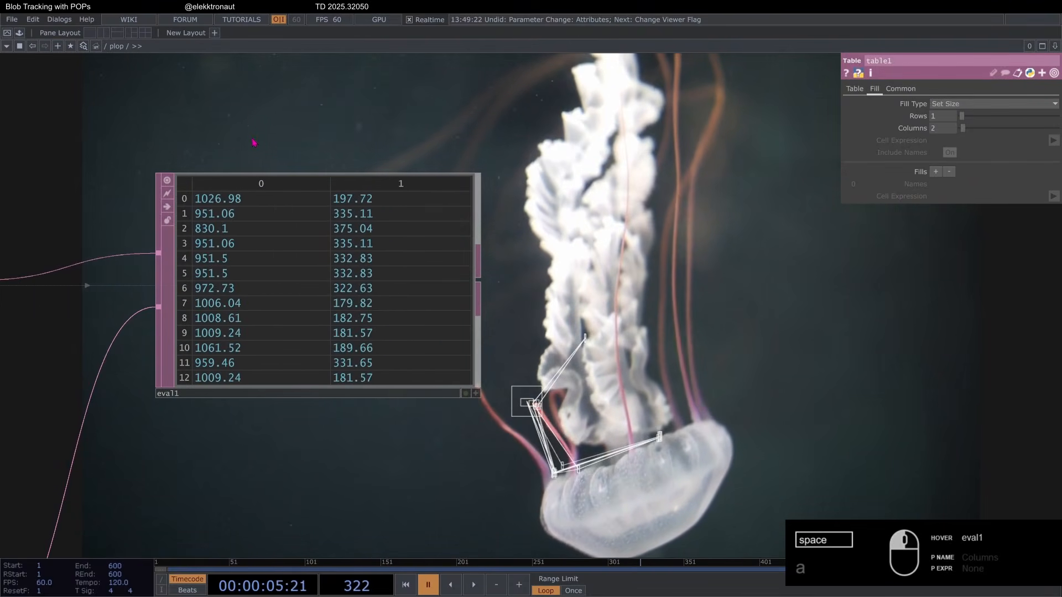
drag(254, 142, 274, 136)
scroll(349, 254, down, 5)
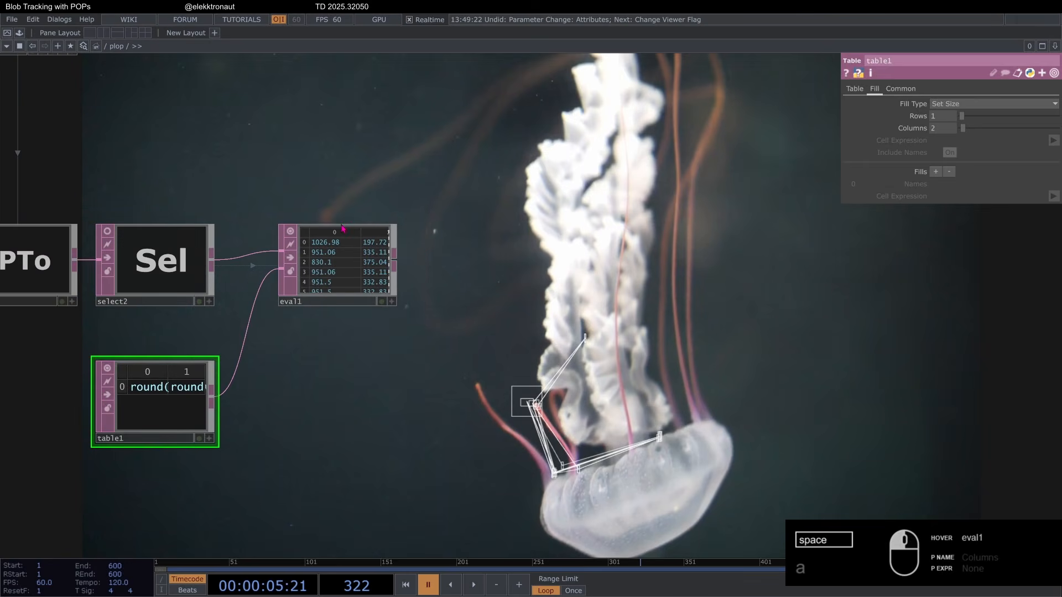
scroll(267, 246, up, 5)
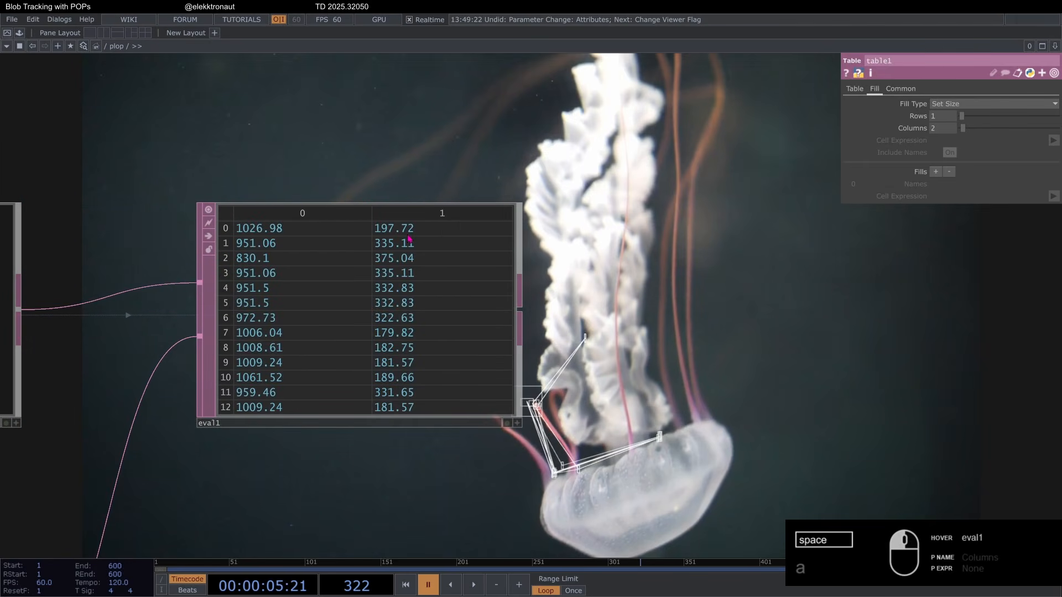
drag(427, 155, 381, 176)
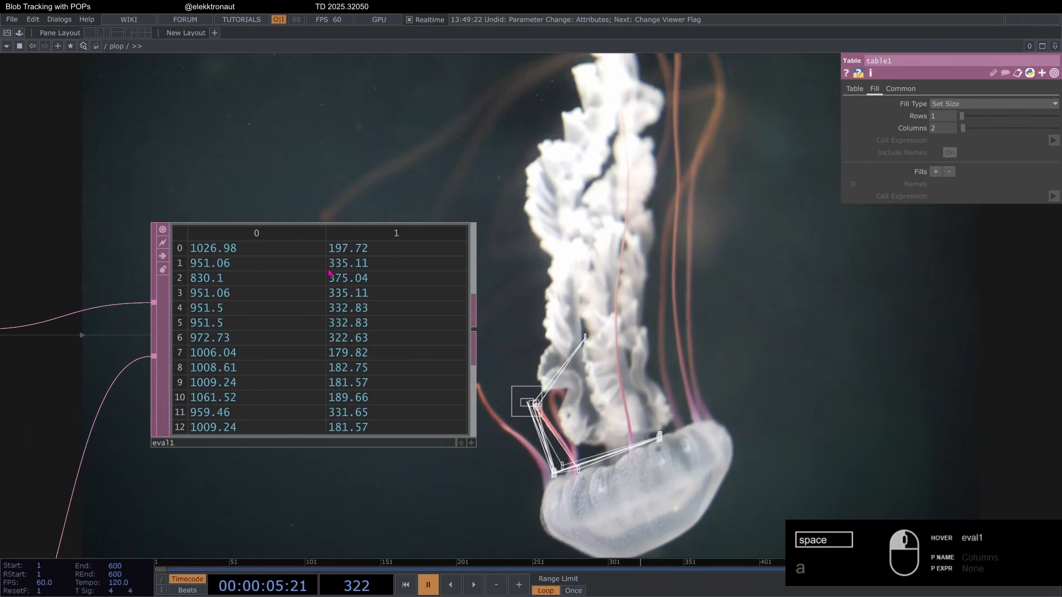
scroll(330, 273, down, 5)
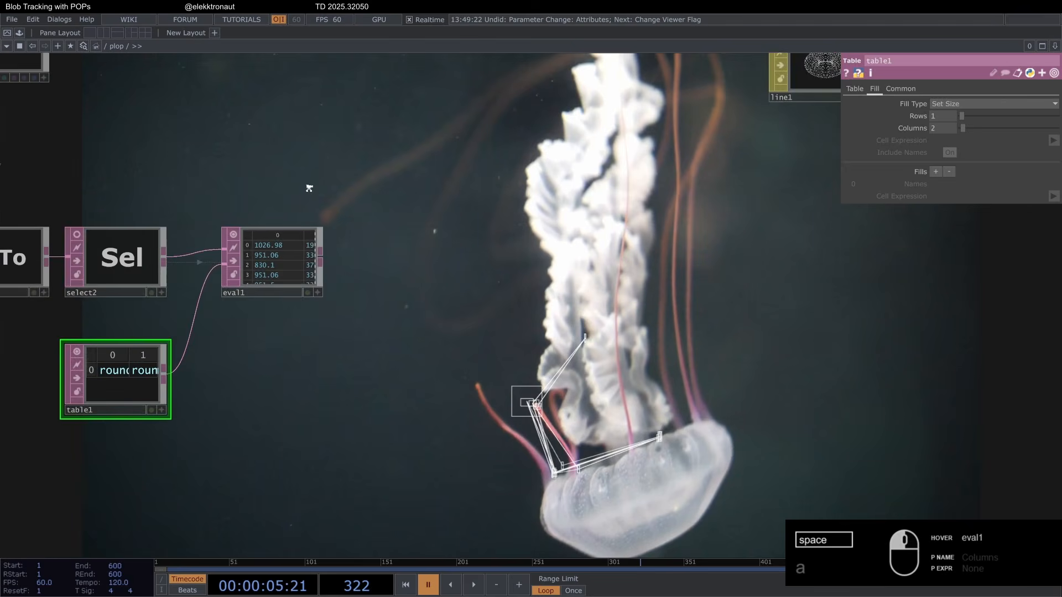
scroll(309, 188, up, 5)
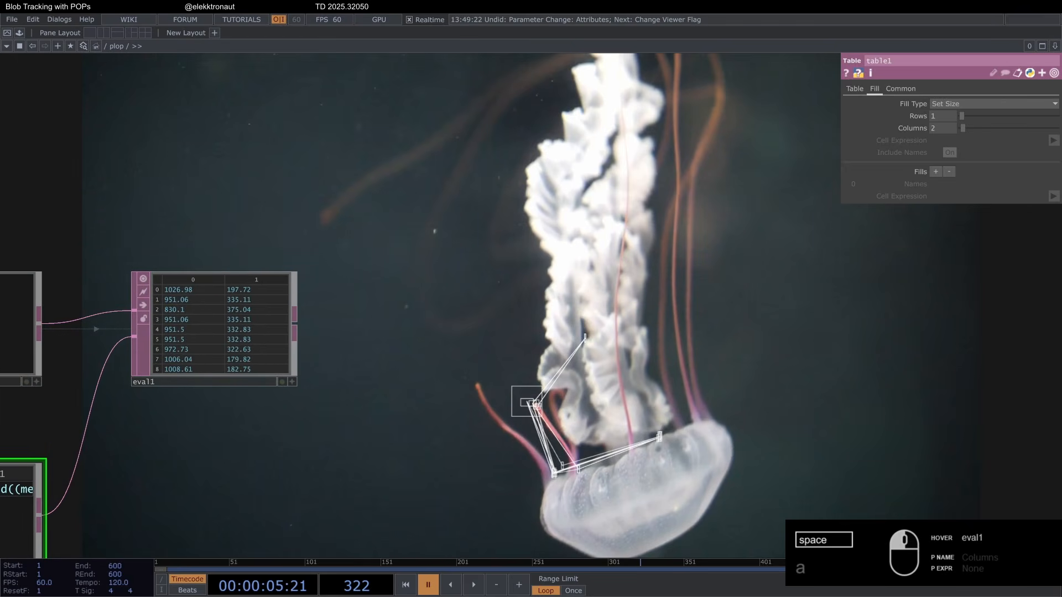
right_click(295, 326)
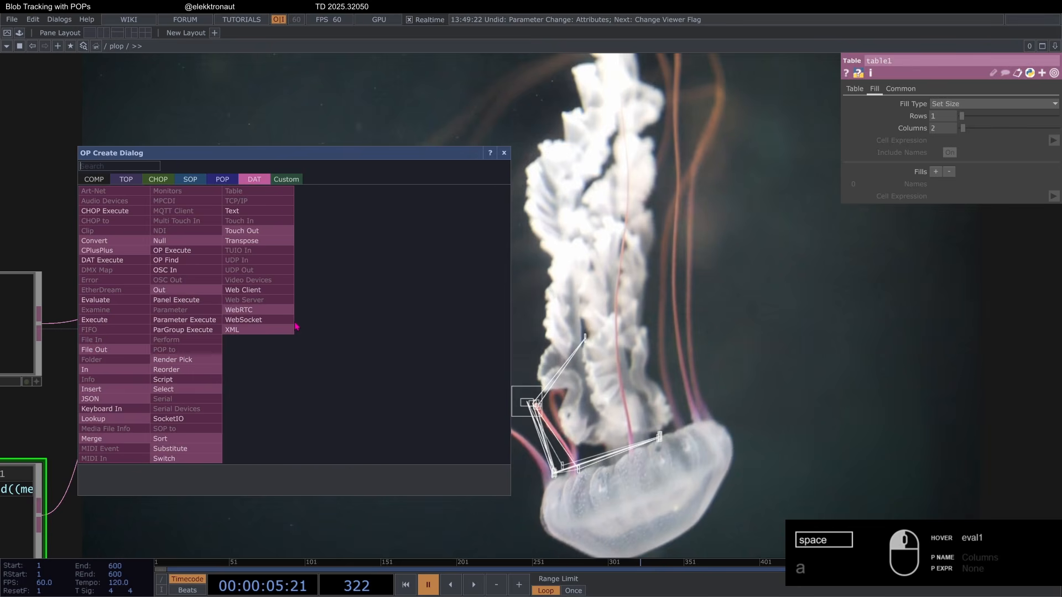
click(94, 241)
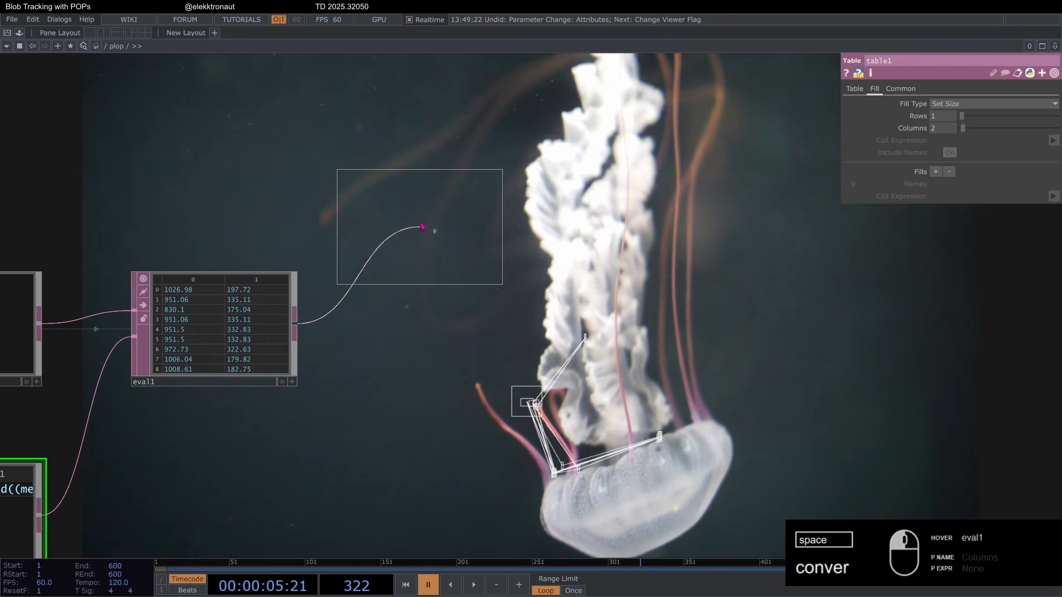
click(426, 228)
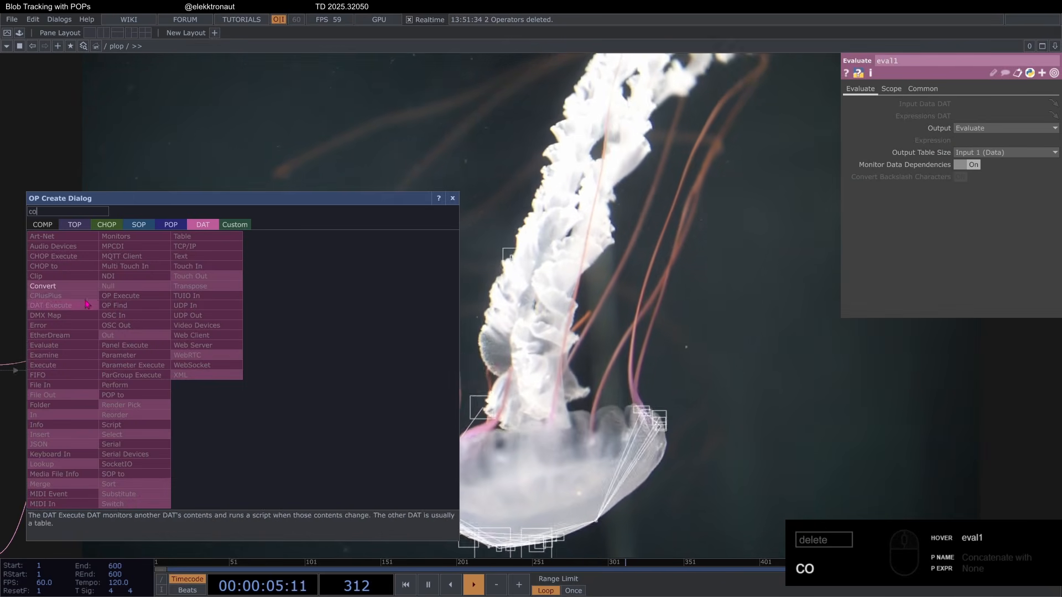
Append a Convert DAT to eval1, set How to To Text and concatenate the cells with a comma and space
click(84, 288)
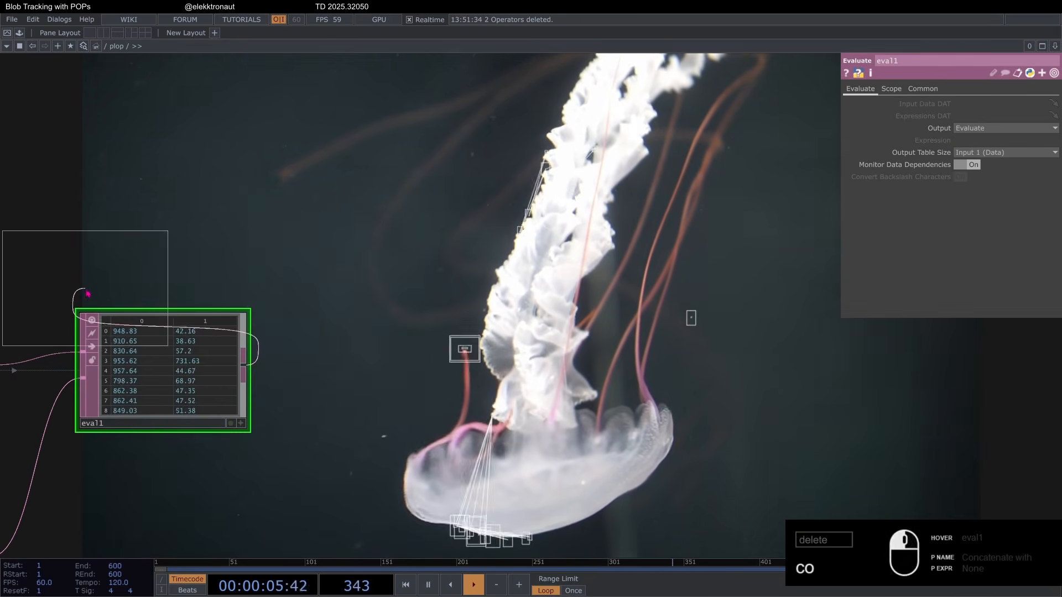
click(390, 237)
click(977, 106)
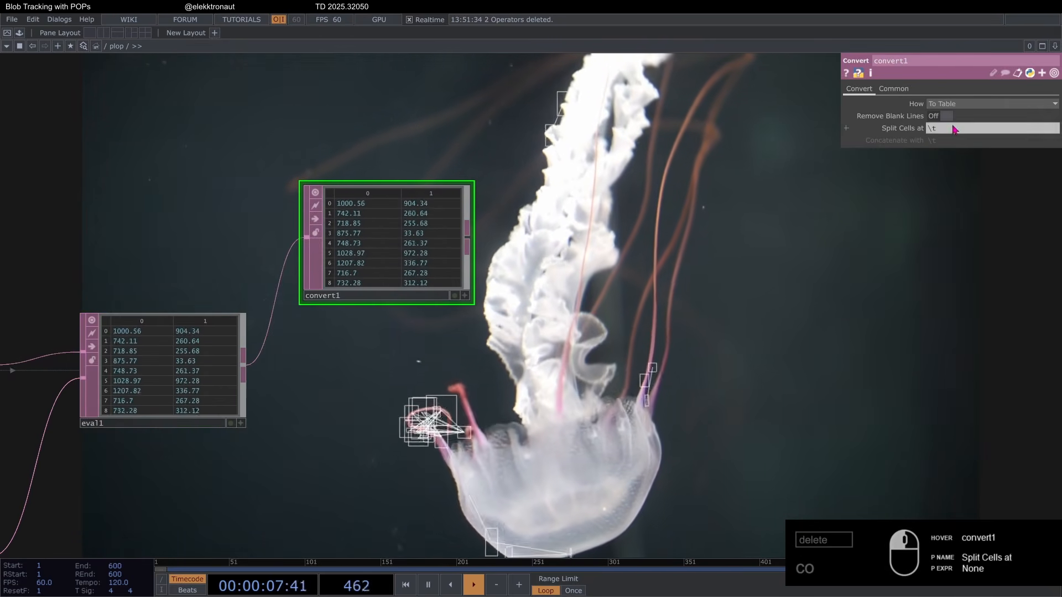
click(942, 115)
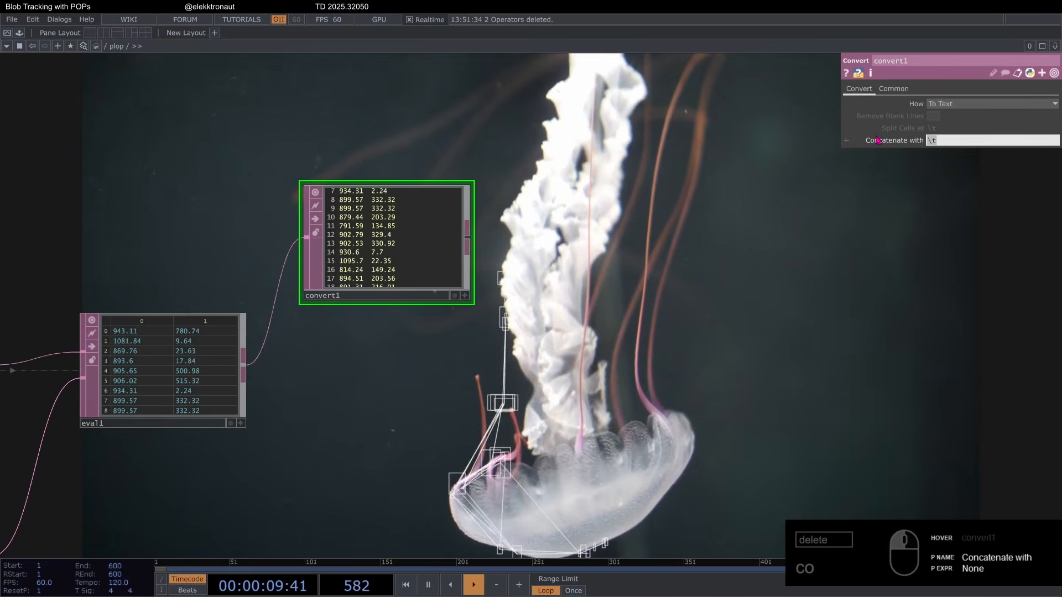
text(,)
key(Return)
Append a second Convert DAT after convert1, keeping it on To Table, and empty its Split Cells at value
scroll(444, 221, up, 3)
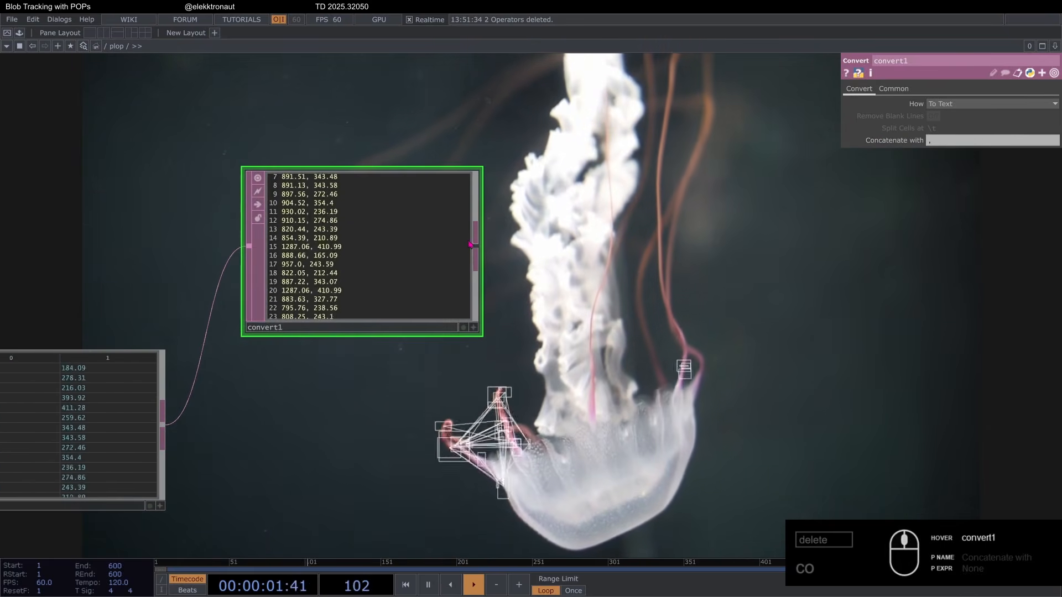
right_click(477, 246)
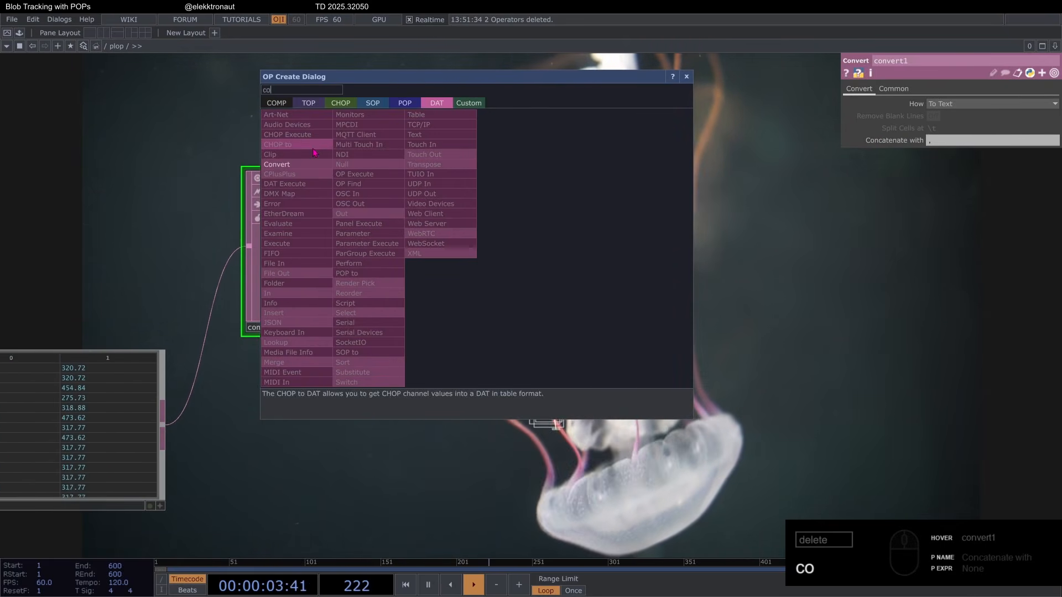
key(Return)
click(631, 251)
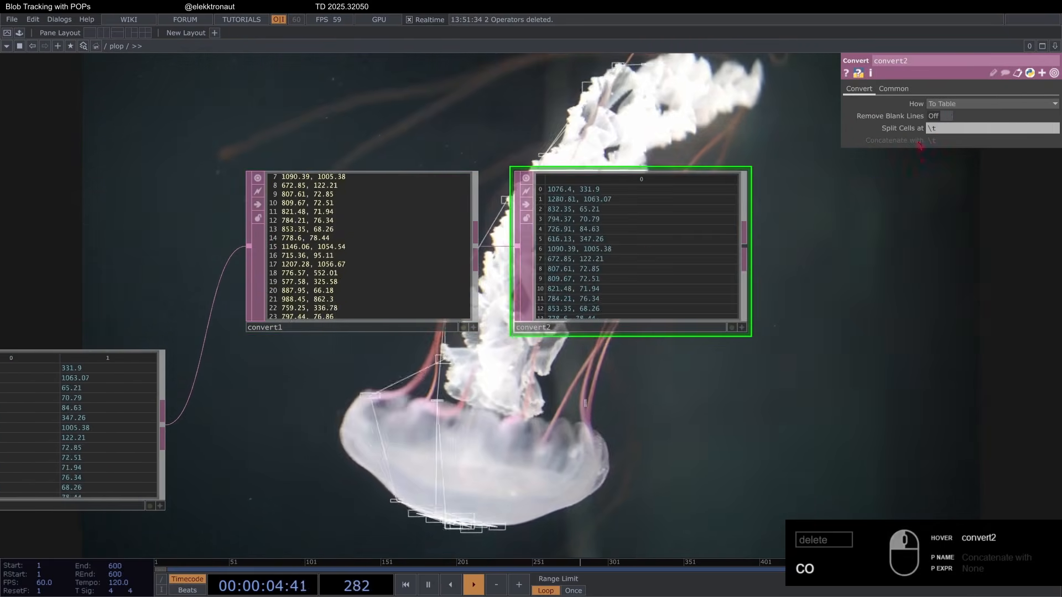
click(951, 129)
key(BackSpace)
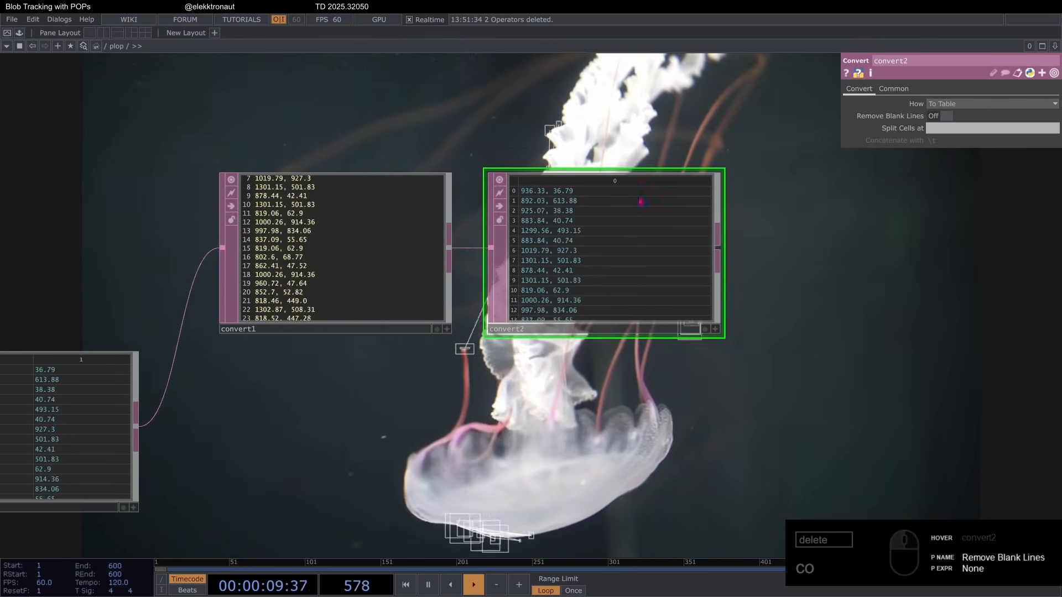
Add a Merge DAT fed by eval1, placed beyond convert2
scroll(641, 201, up, 4)
scroll(589, 221, down, 8)
drag(634, 160, 579, 159)
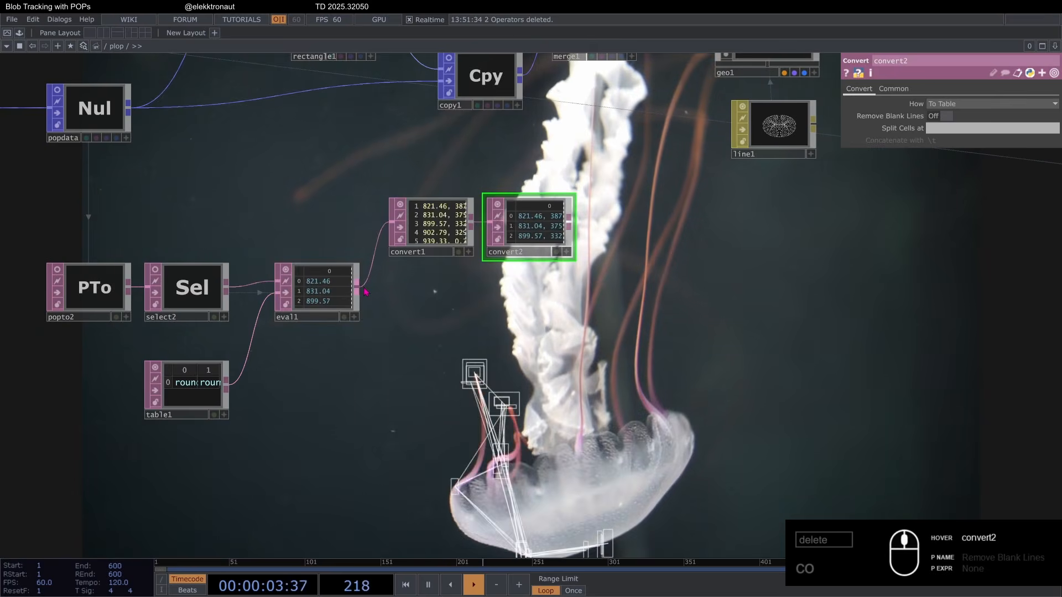
key(Tab)
text(m)
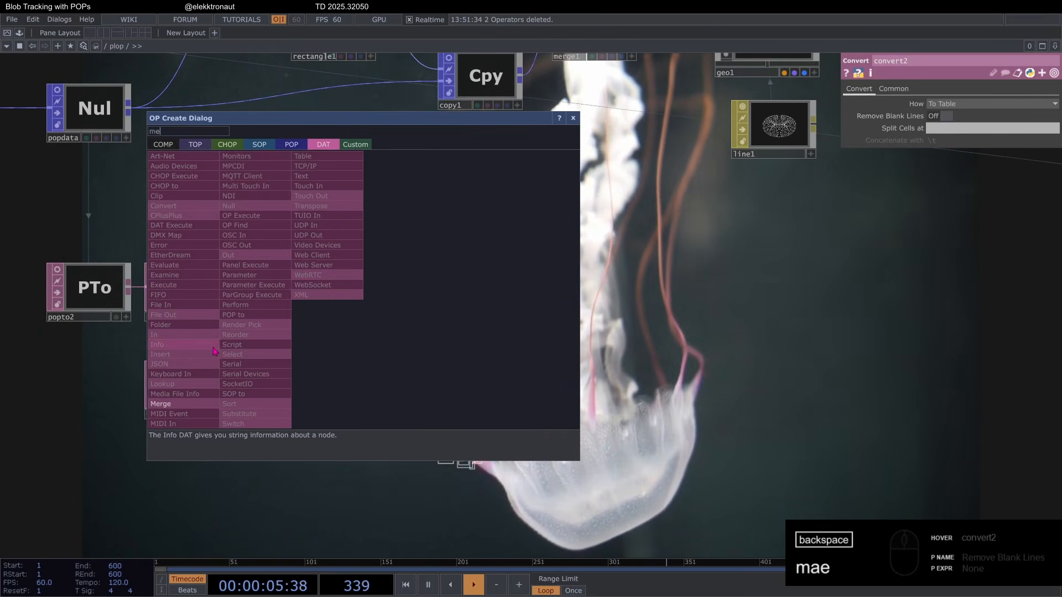
text(e)
click(187, 409)
click(730, 288)
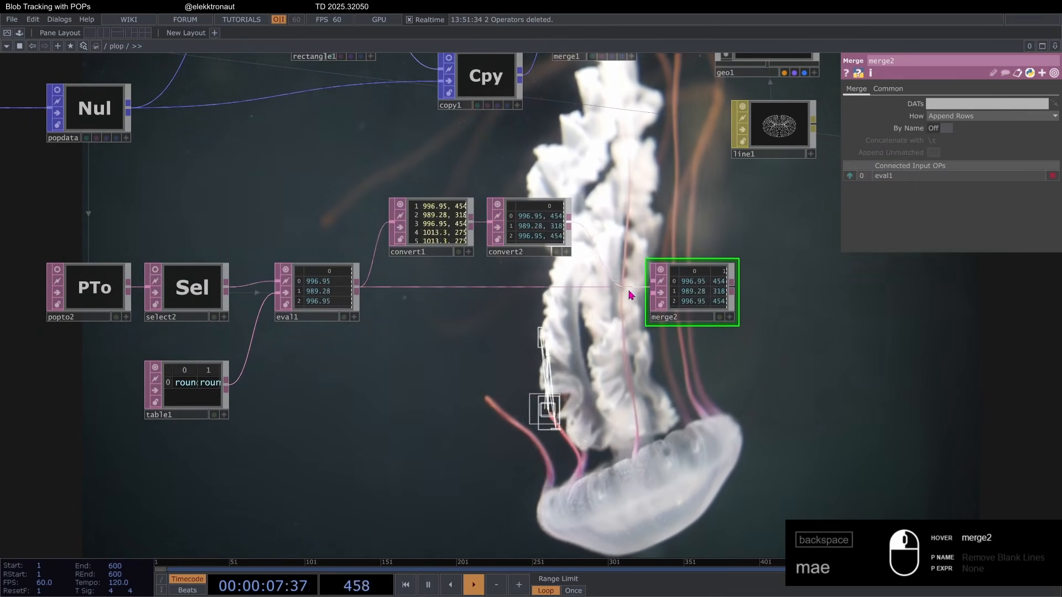
Connect convert2 as merge2's second input and set How to Append Columns
scroll(733, 286, up, 2)
scroll(733, 286, up, 2)
click(990, 115)
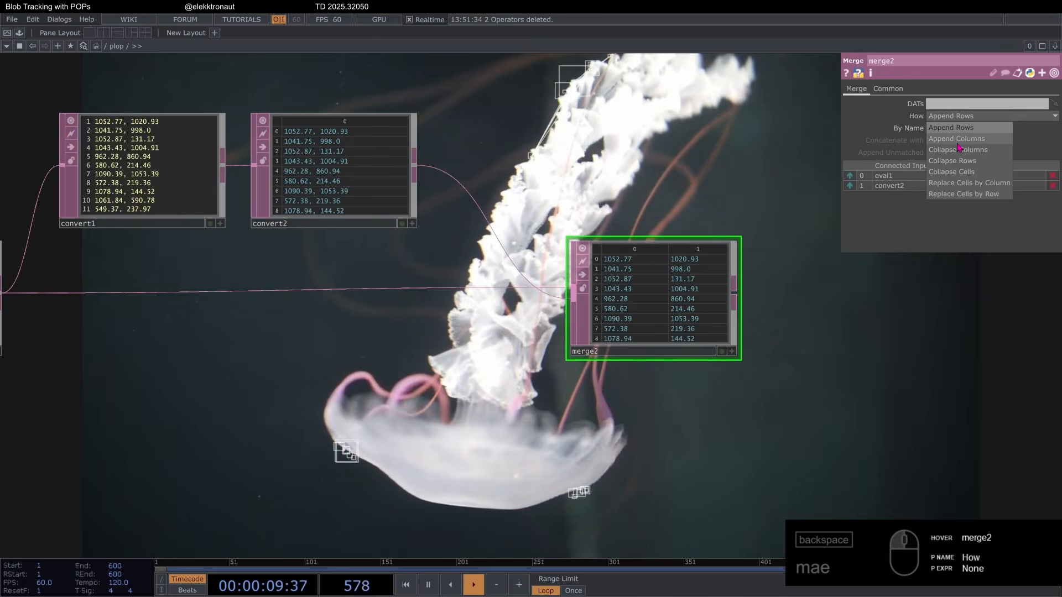
click(963, 126)
scroll(672, 251, up, 2)
scroll(487, 276, down, 4)
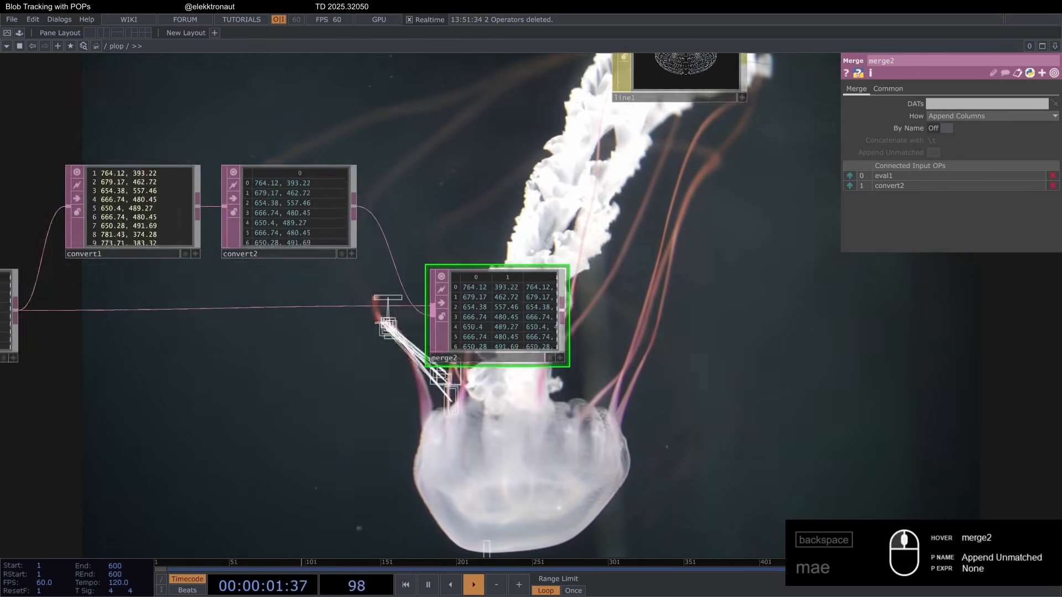
Create a Table DAT above merge2 and set its Fill Type to Set Size with 1 row and 3 columns
key(Tab)
text(ta)
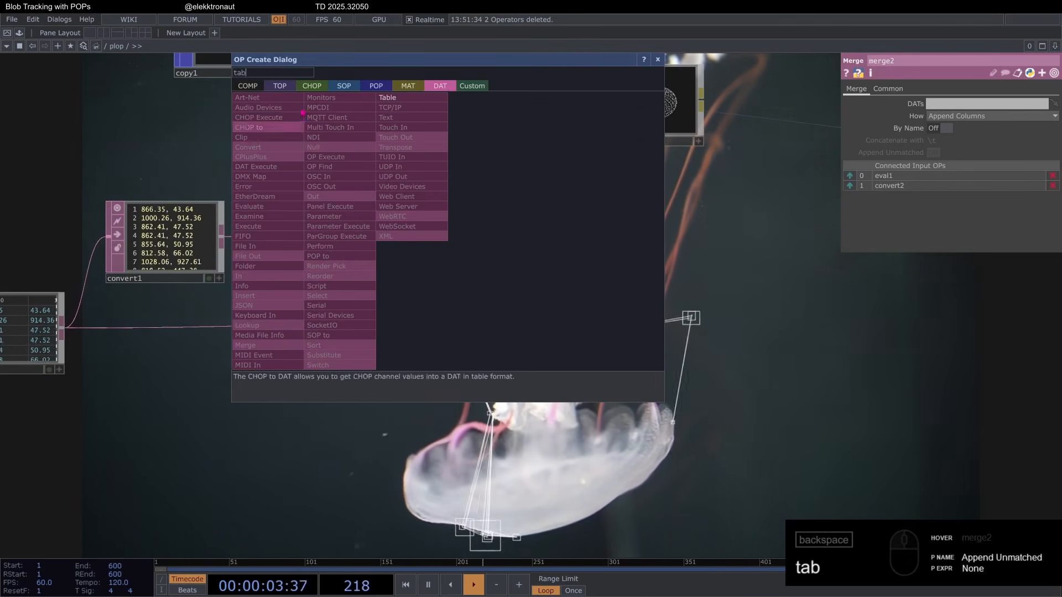
click(394, 102)
click(484, 241)
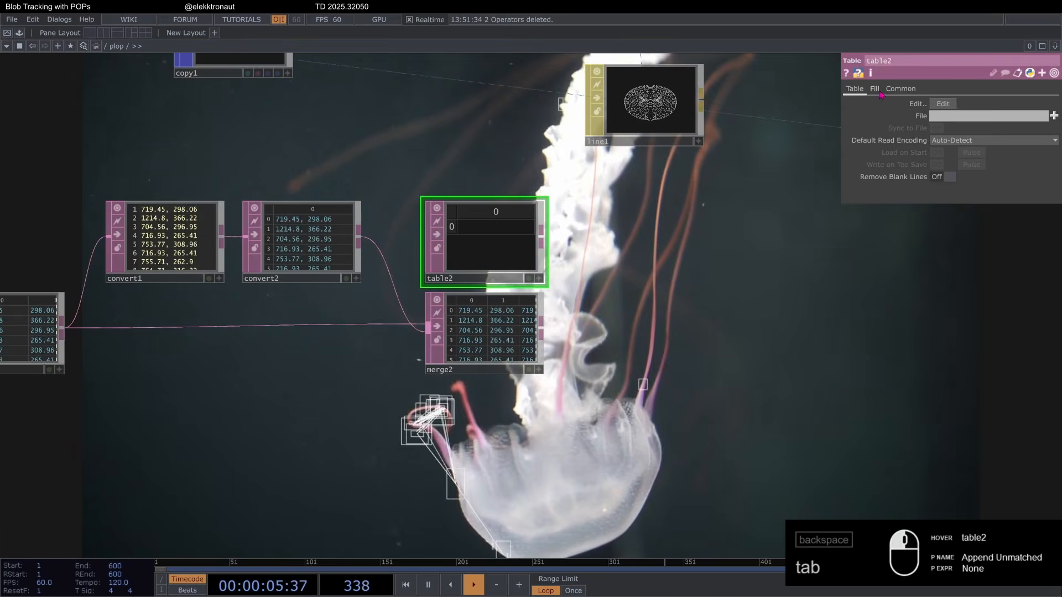
click(953, 104)
click(938, 123)
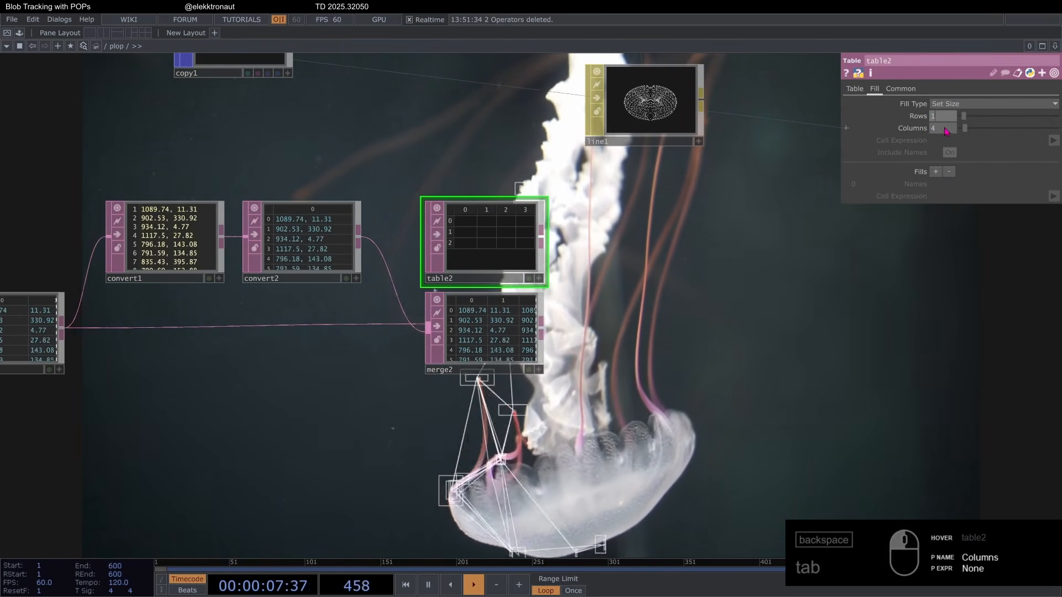
Fill table2's single row with the headers x, y and text
scroll(502, 200, up, 3)
key(a)
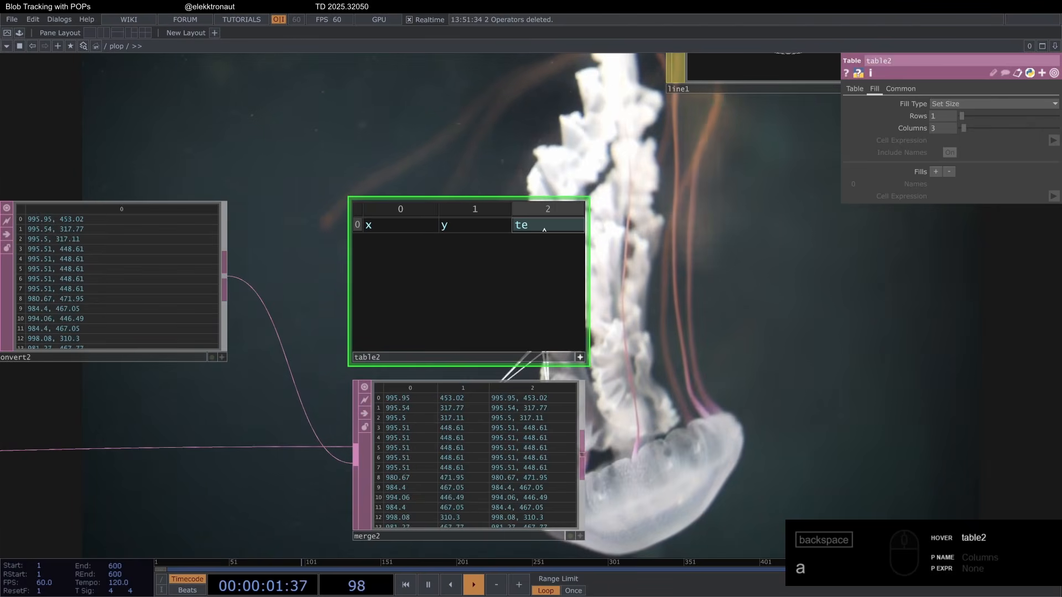
click(581, 357)
Append a Merge DAT to table2 and connect merge2 as its second input, using Append Rows
drag(601, 295, 481, 251)
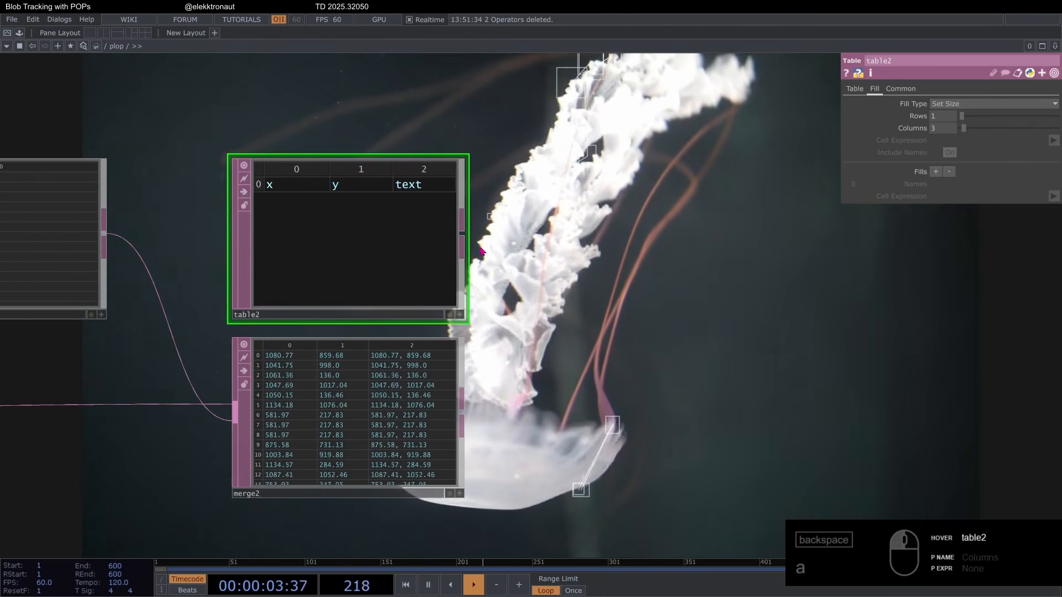
right_click(471, 244)
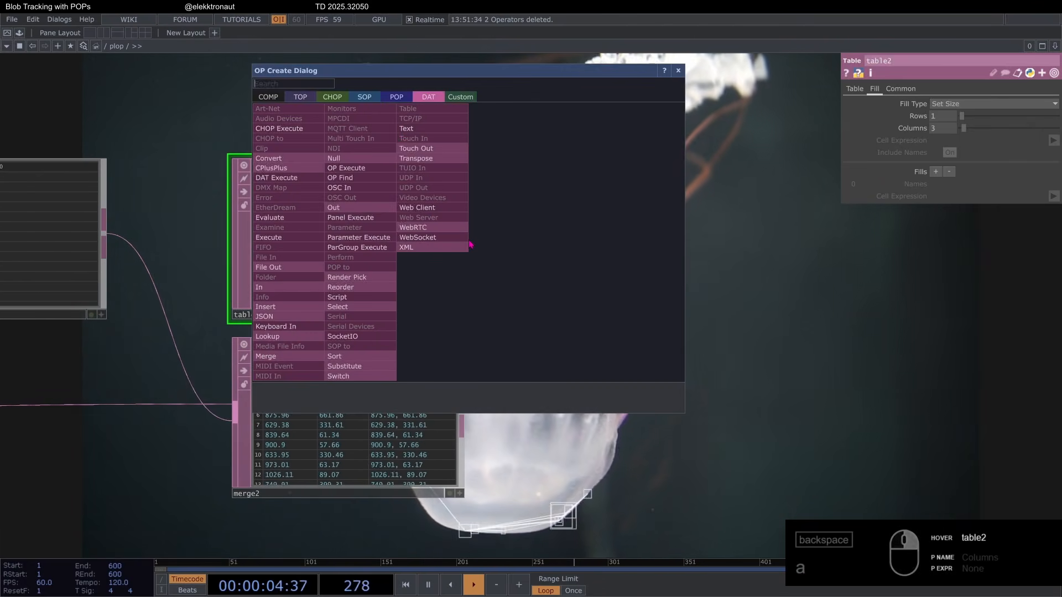
click(278, 362)
click(463, 396)
scroll(577, 364, down, 3)
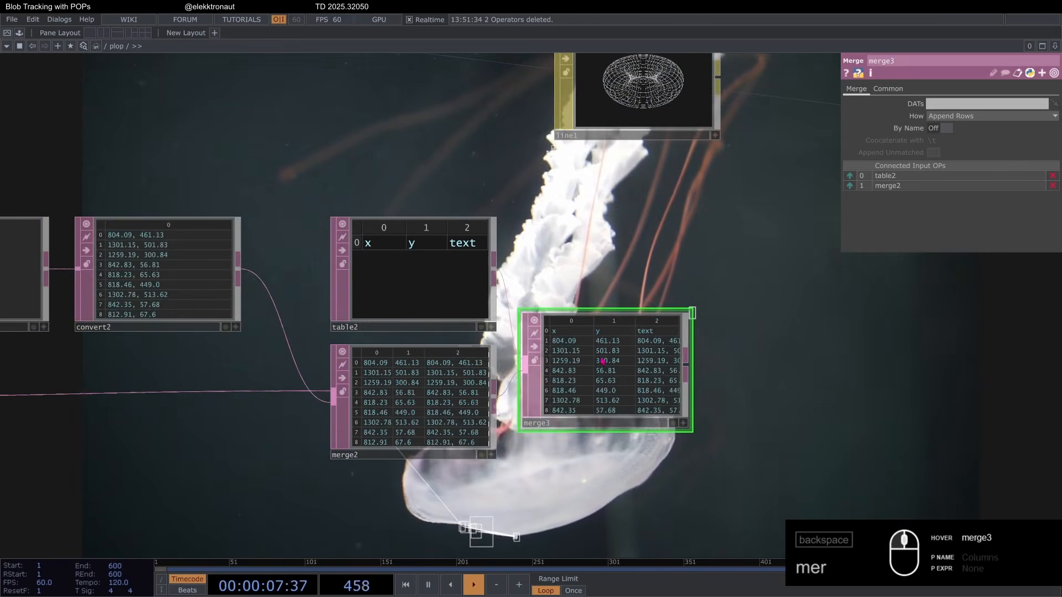
Append a Null DAT to merge3 and name it text_spec
drag(681, 288, 495, 254)
scroll(454, 350, down, 3)
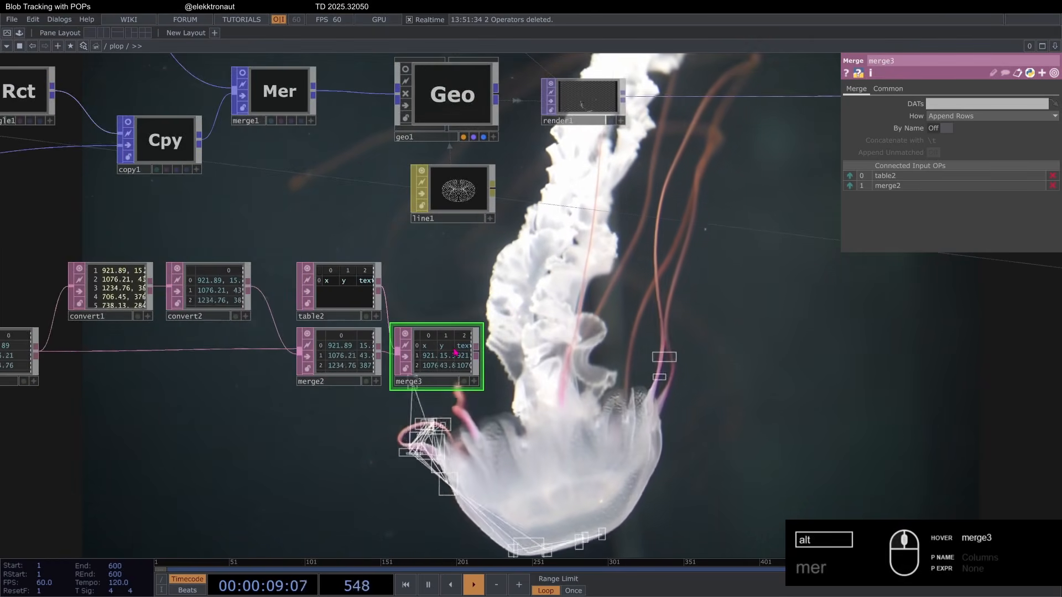
click(591, 365)
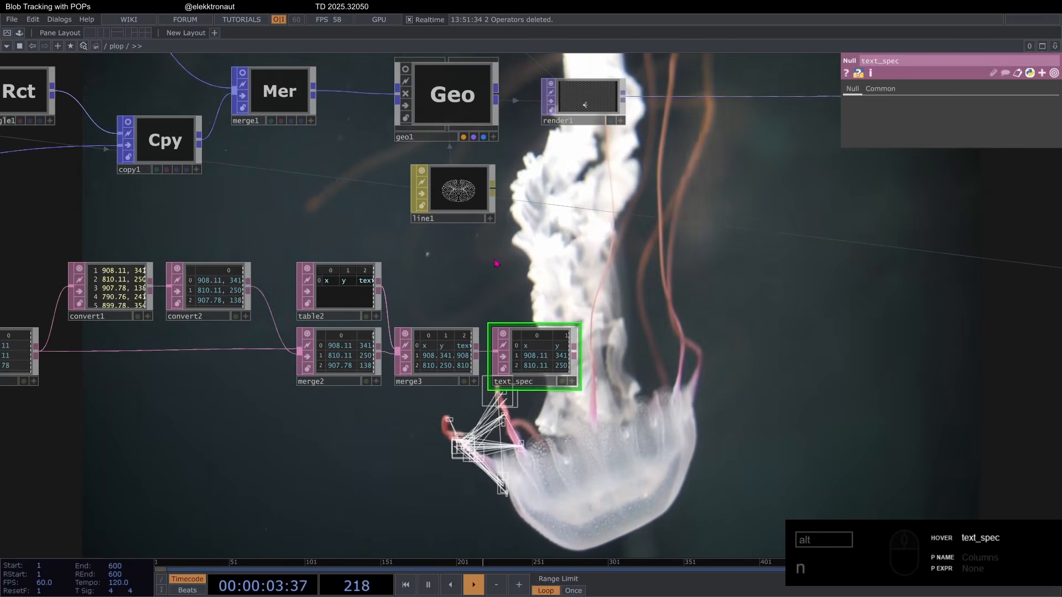
Append a Text TOP to render1 and place it beyond the text_spec node
scroll(530, 271, up, 2)
drag(585, 265, 362, 287)
scroll(363, 287, down, 2)
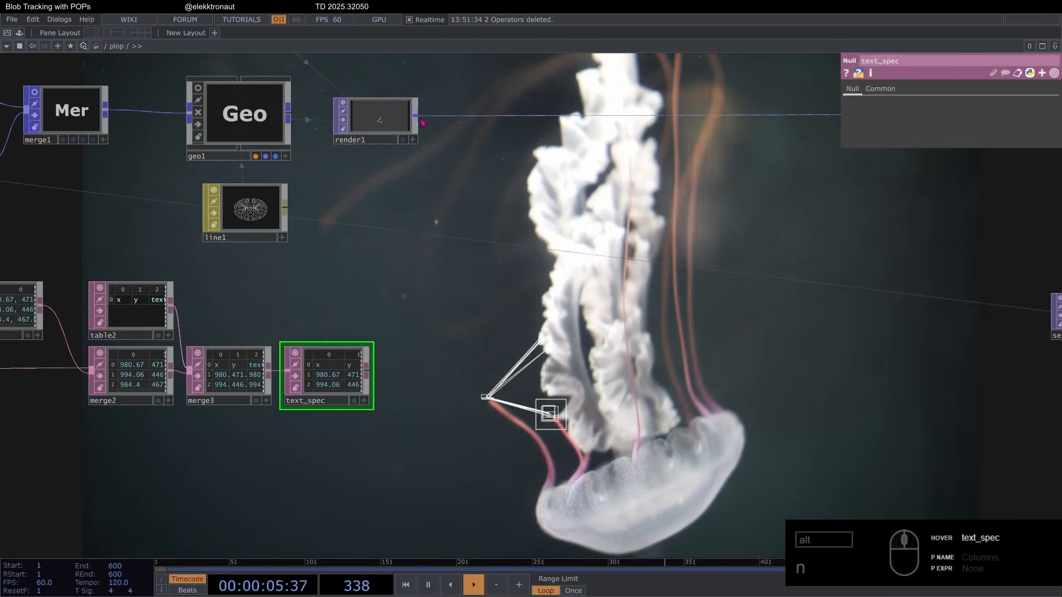
key(Tab)
text(te)
click(495, 203)
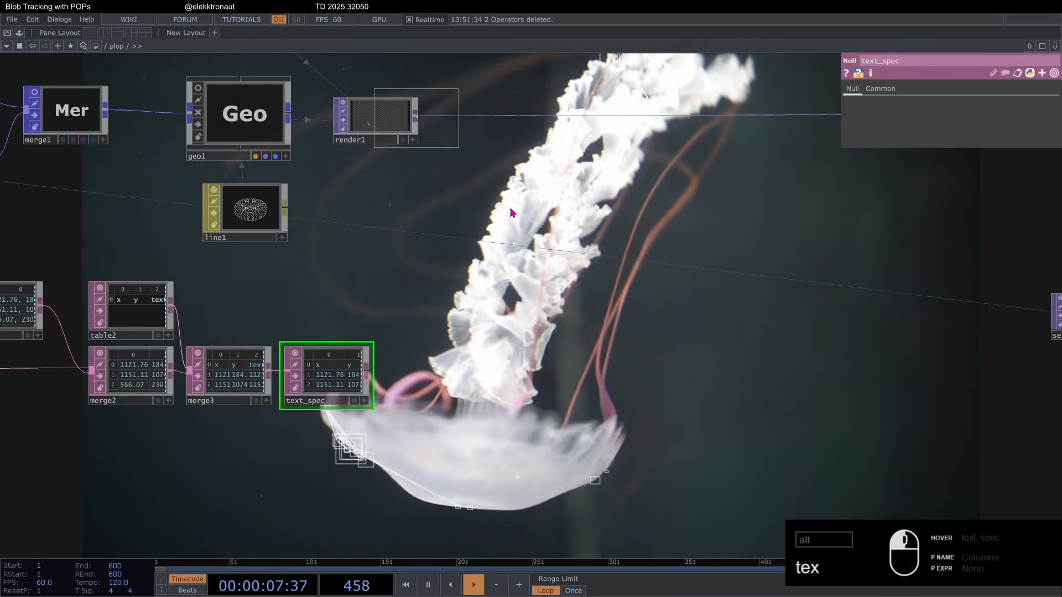
click(519, 359)
scroll(553, 343, up, 2)
Set text1's font to Arial and its horizontal font size to 9
click(863, 89)
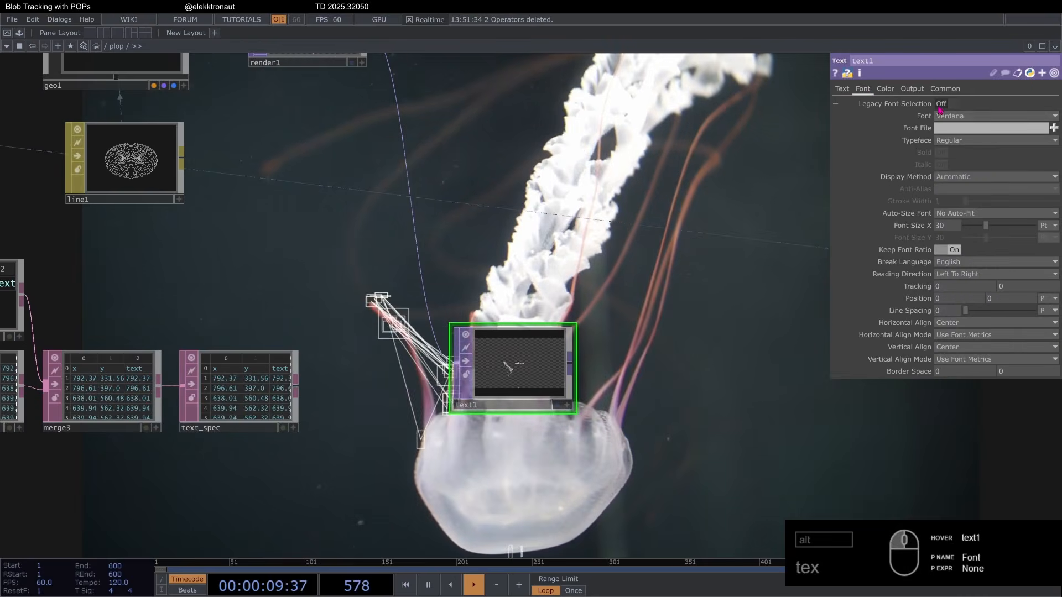
click(955, 116)
click(948, 36)
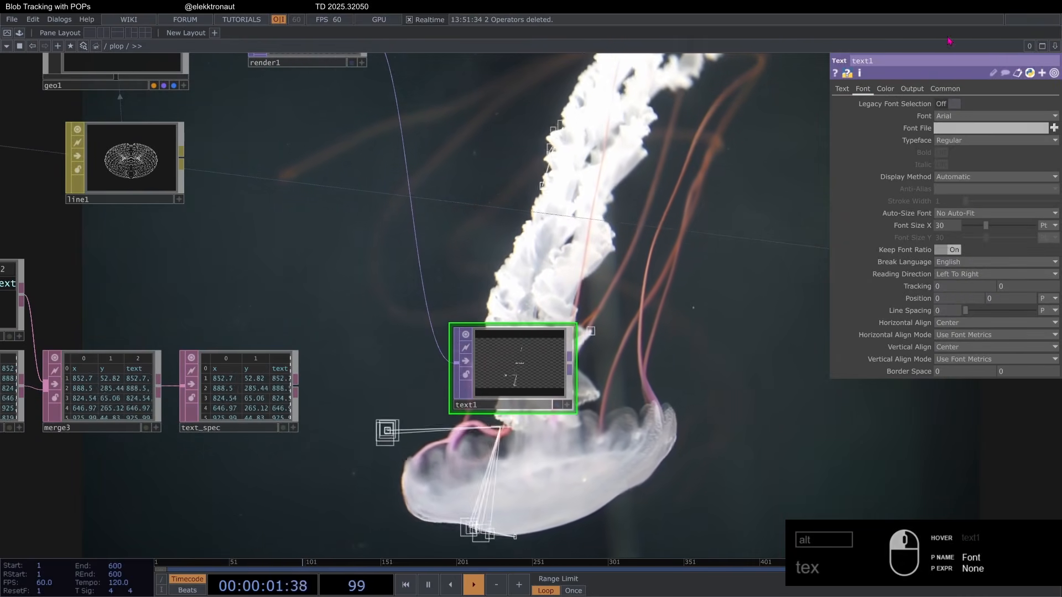
scroll(531, 306, up, 4)
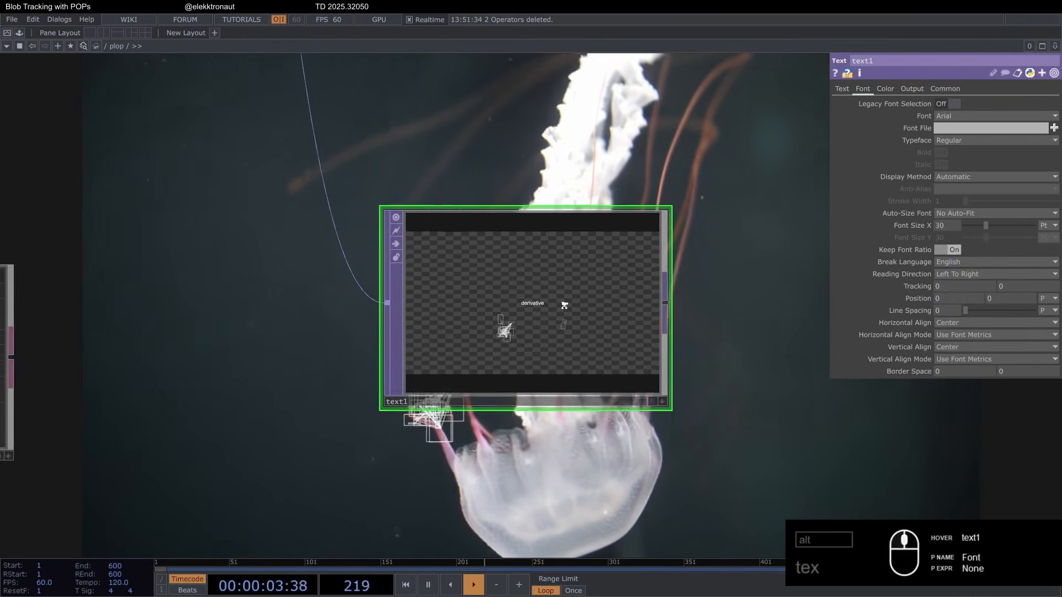
scroll(531, 307, down, 2)
scroll(540, 305, down, 1)
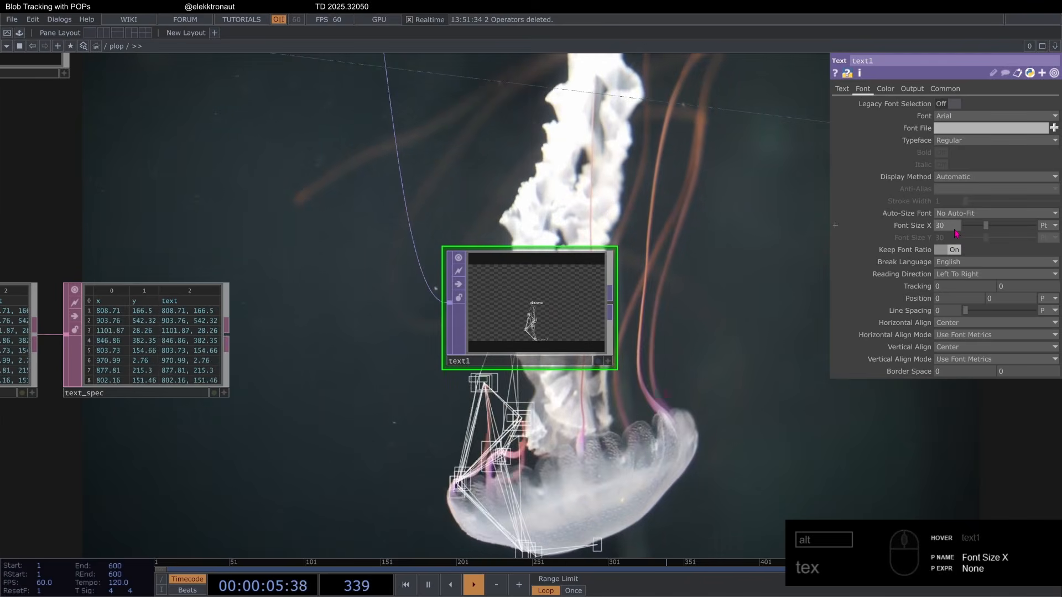
scroll(543, 302, up, 3)
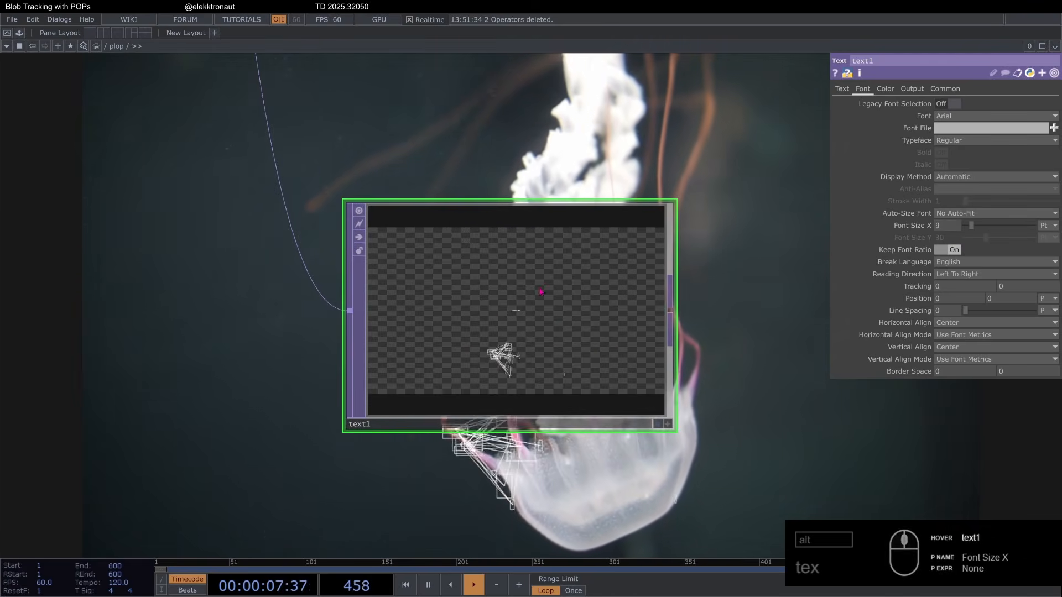
Assign text_spec as the Specification DAT of text1
scroll(548, 313, down, 3)
scroll(550, 320, up, 1)
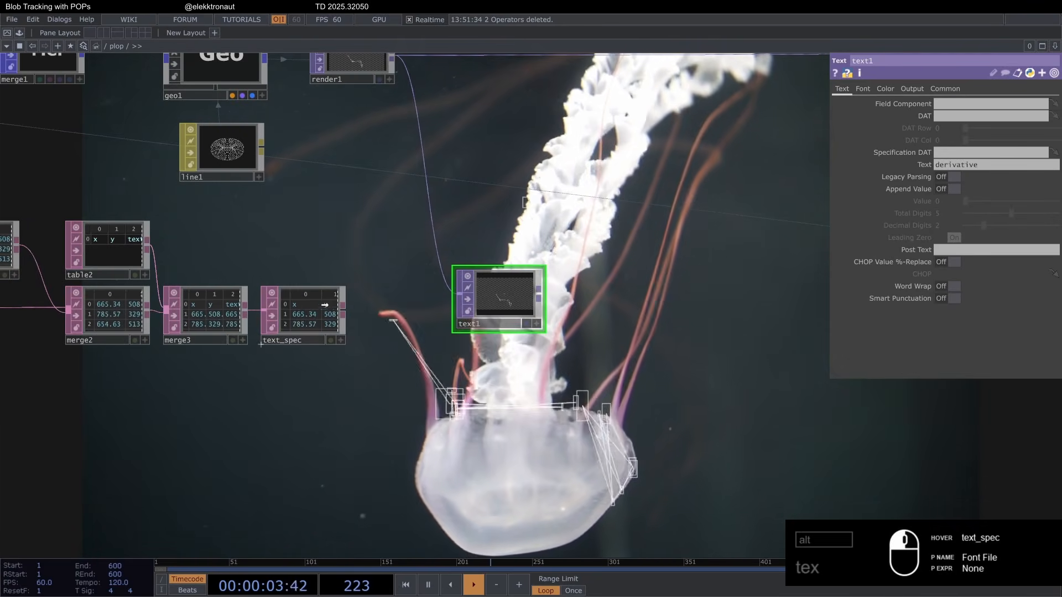
drag(963, 141, 961, 154)
scroll(514, 301, up, 5)
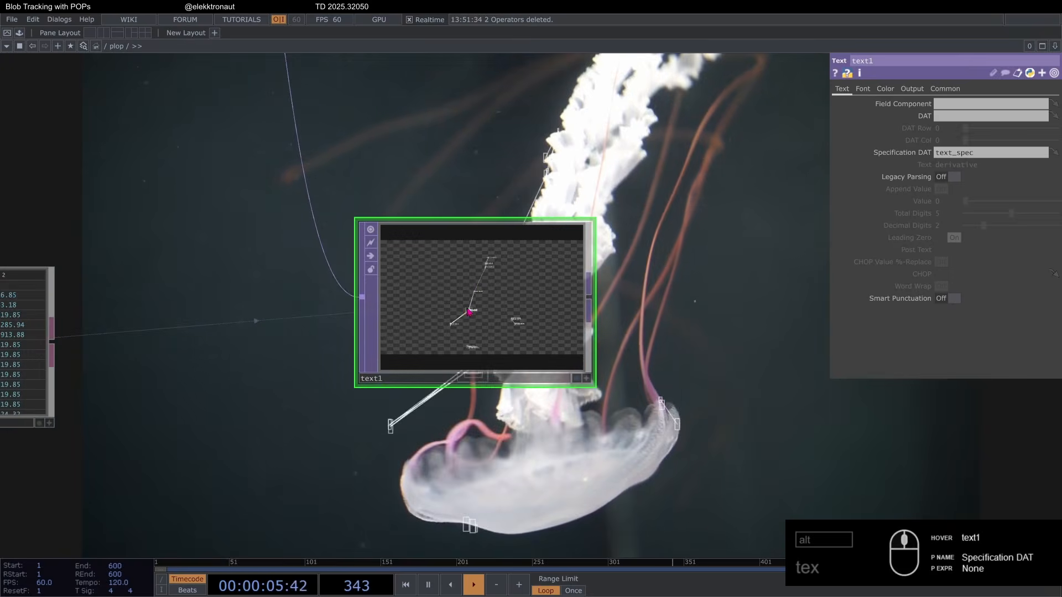
scroll(470, 293, down, 8)
scroll(481, 273, up, 4)
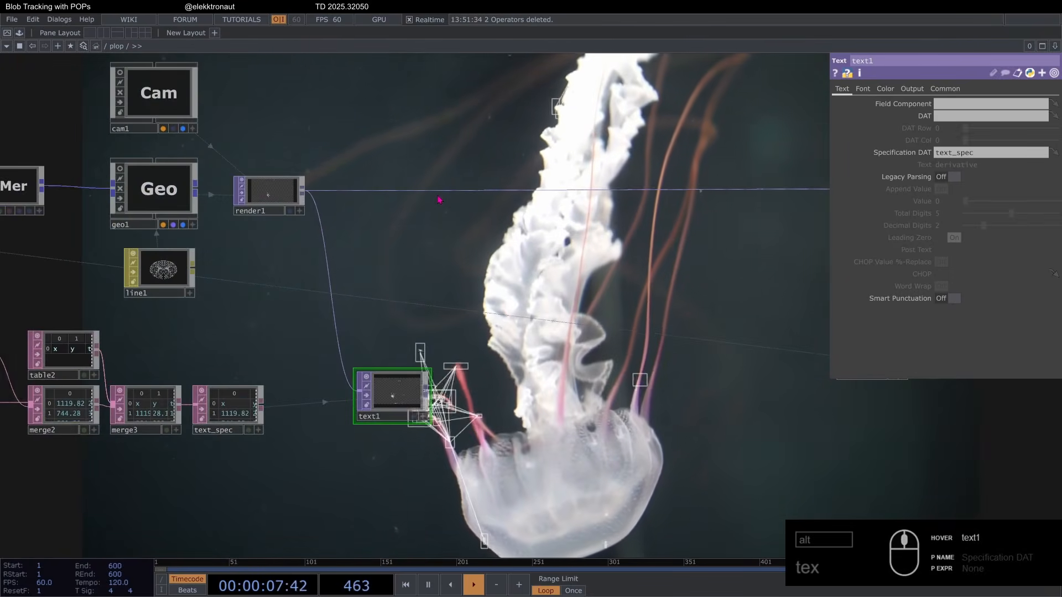
Insert a Composite TOP into the connection between render1 and comp1
right_click(437, 394)
key(Escape)
key(Tab)
text(co)
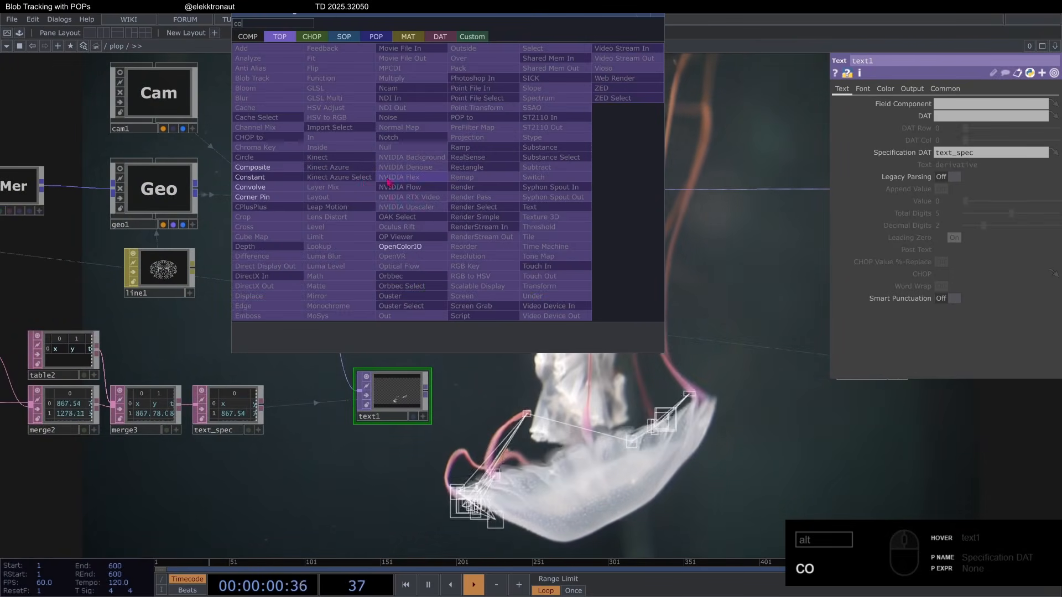
click(277, 168)
click(500, 204)
Set comp2's operation to Over and connect text1 as its second input
click(951, 152)
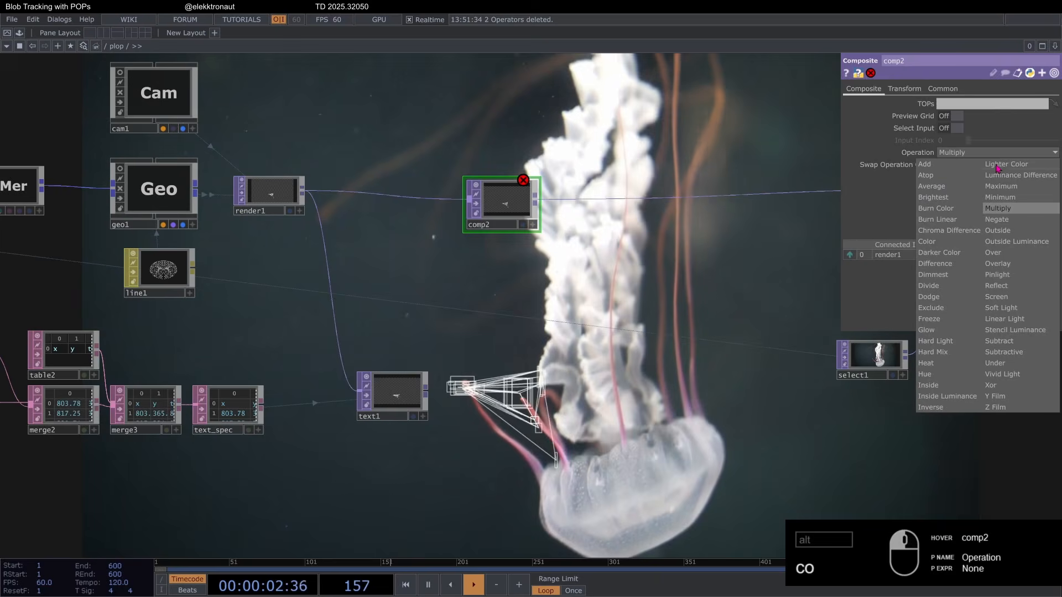
click(996, 253)
drag(425, 396, 469, 200)
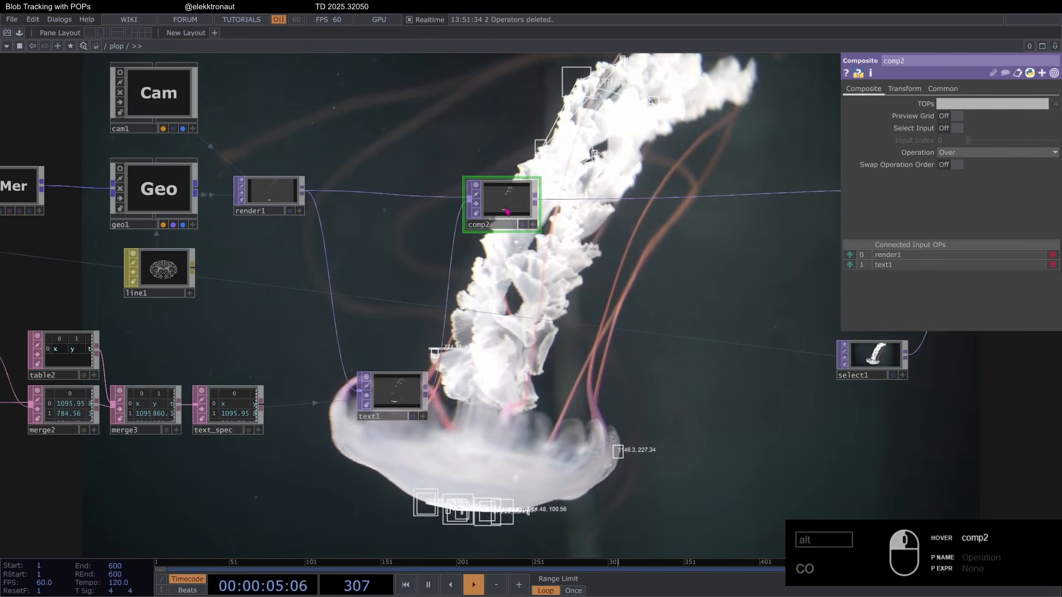
drag(531, 213, 544, 200)
drag(584, 303, 542, 268)
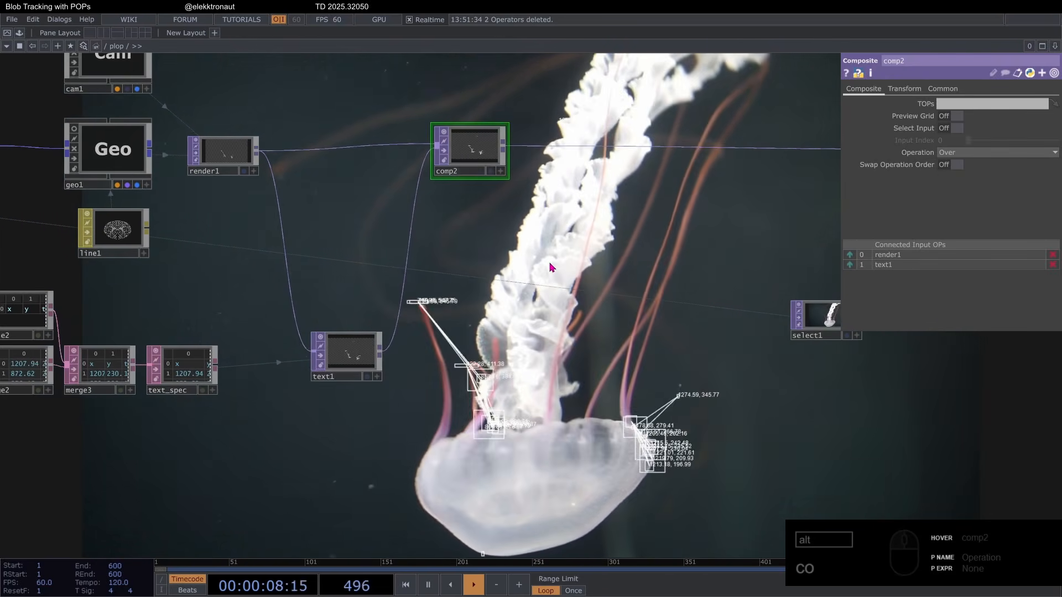
Pause playback to examine the coordinate labels on the tracked points, and resume it
key(space)
drag(553, 267, 671, 178)
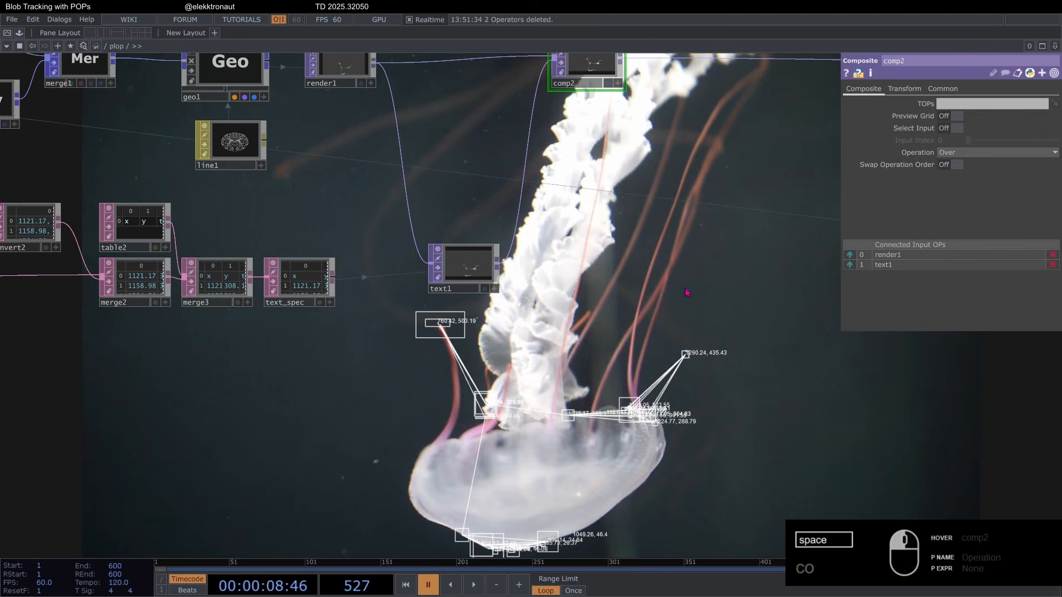
scroll(686, 292, down, 3)
scroll(661, 265, up, 3)
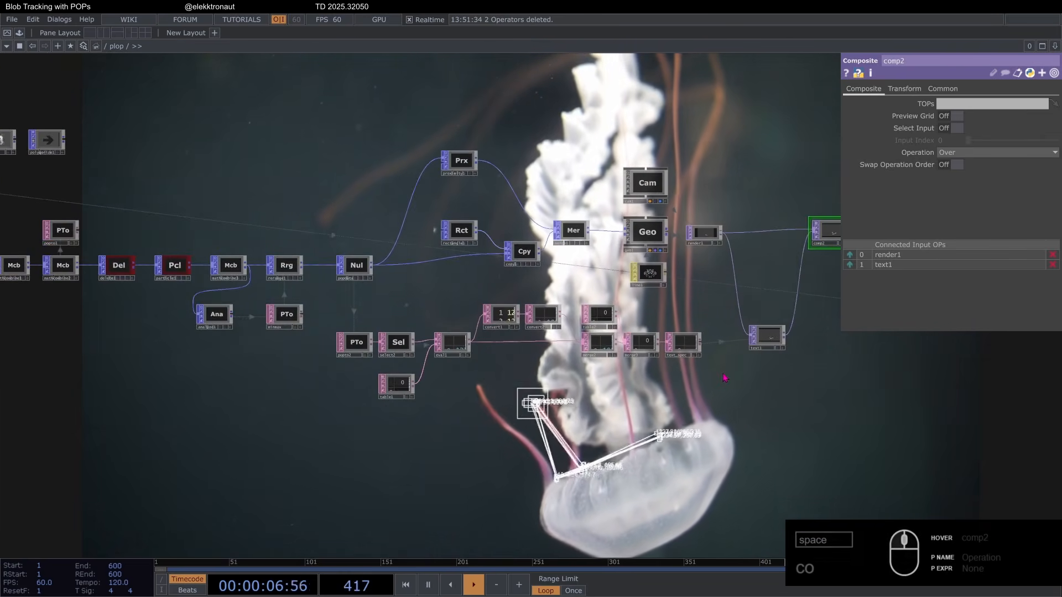
Create a Select DAT below the convert nodes and assign popto2 as its source DAT
scroll(664, 337, up, 5)
scroll(487, 359, down, 3)
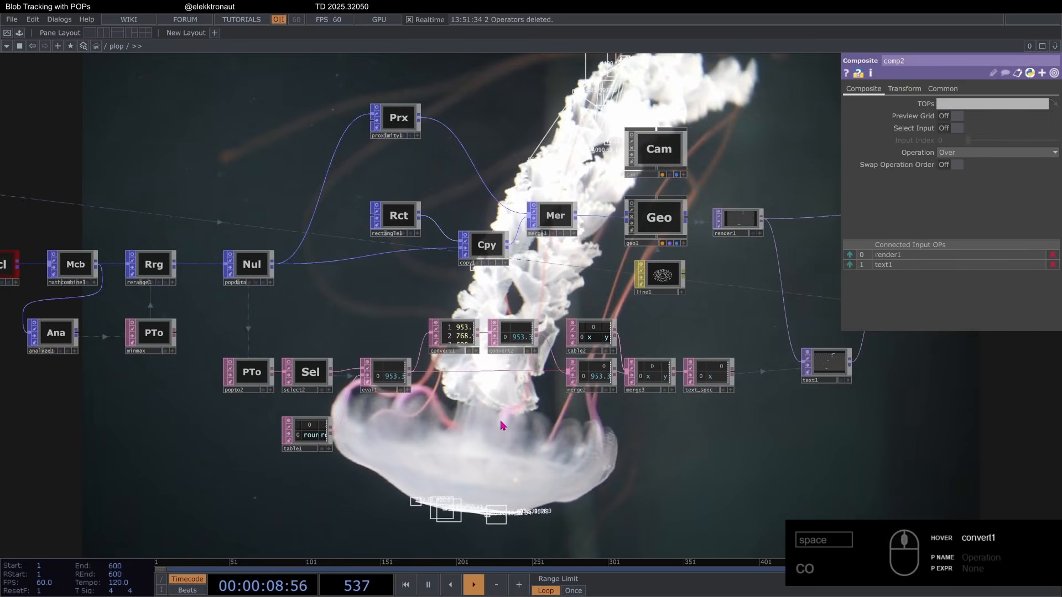
scroll(509, 347, up, 4)
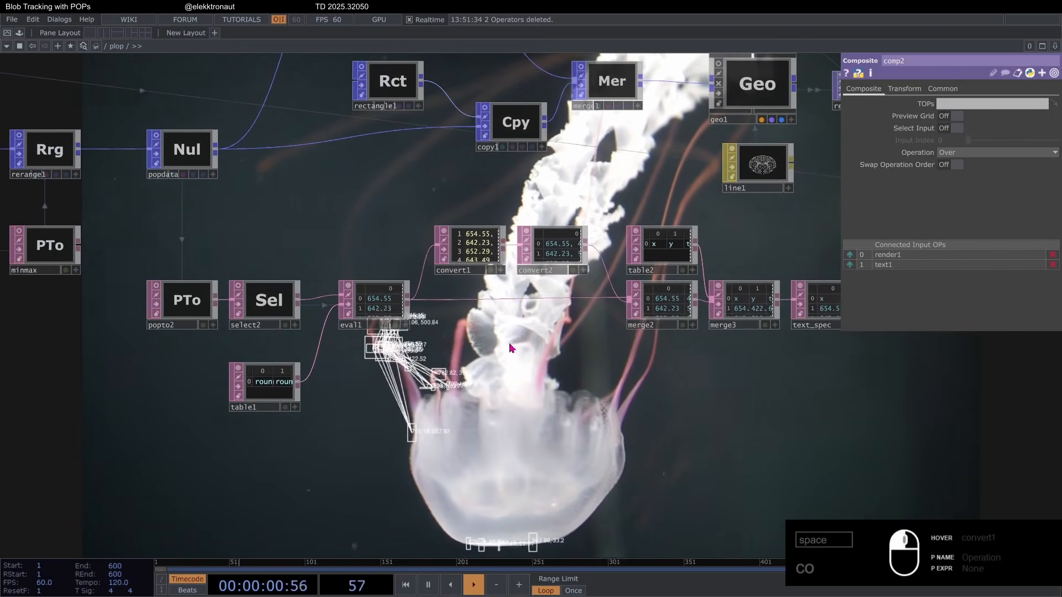
key(Tab)
text(se)
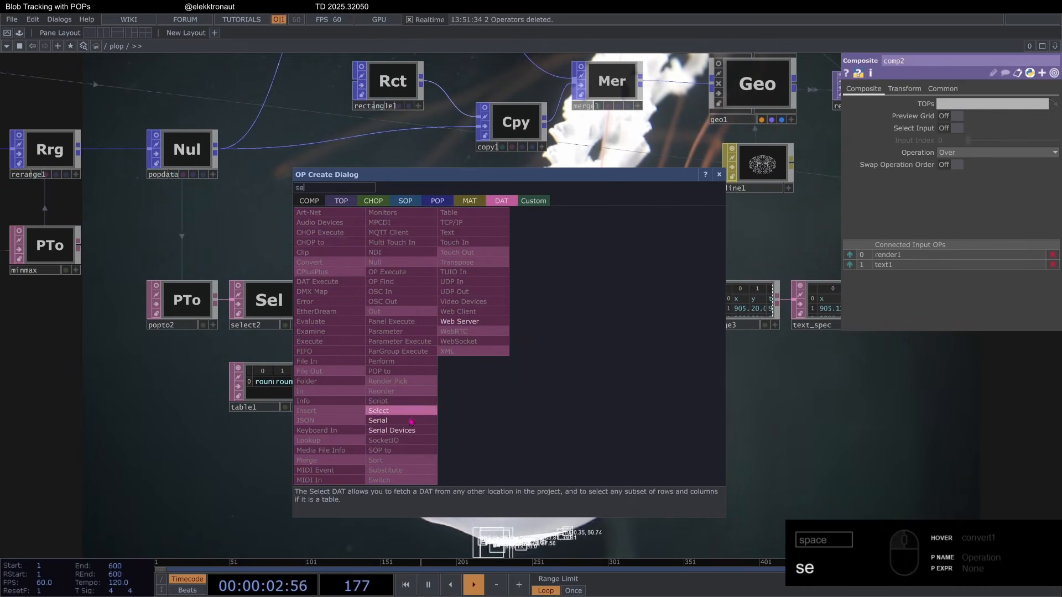
click(408, 412)
click(581, 426)
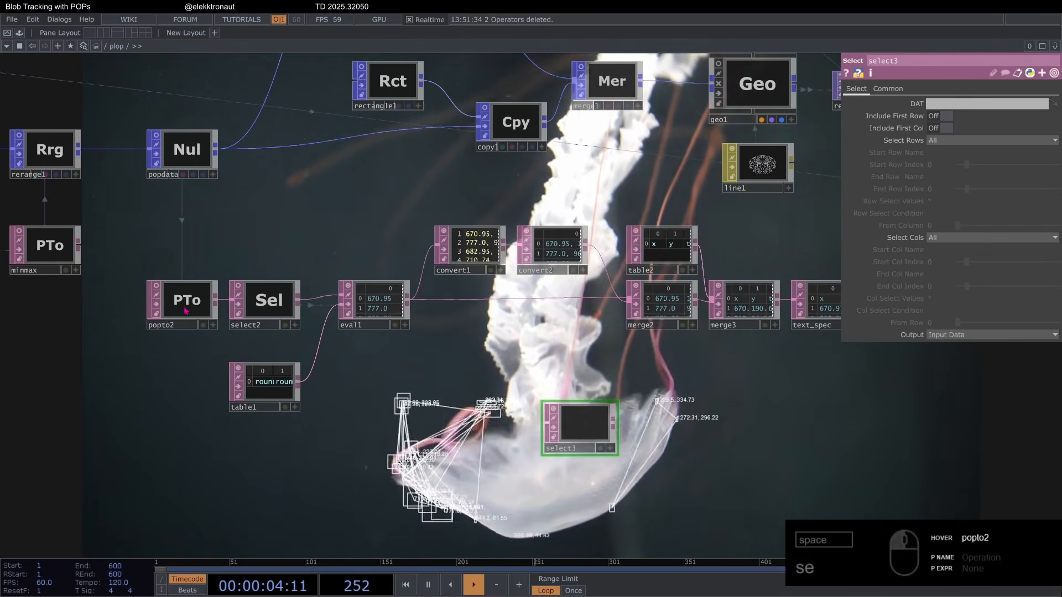
drag(185, 308, 508, 370)
scroll(594, 425, up, 4)
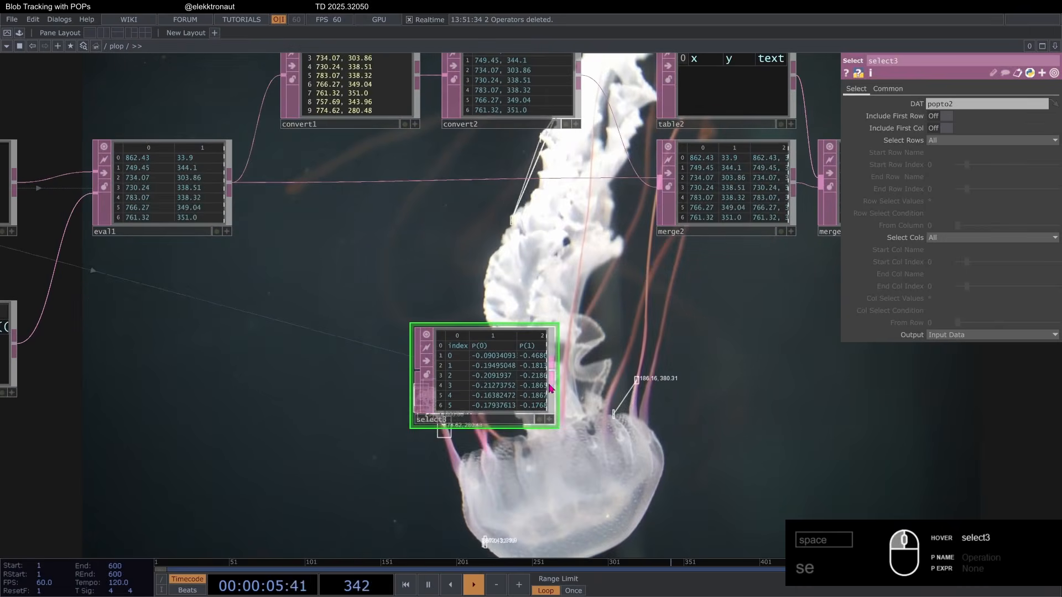
Limit select3 by index to rows starting at 1 and to columns 0 through 0
scroll(824, 266, up, 2)
click(984, 140)
click(954, 175)
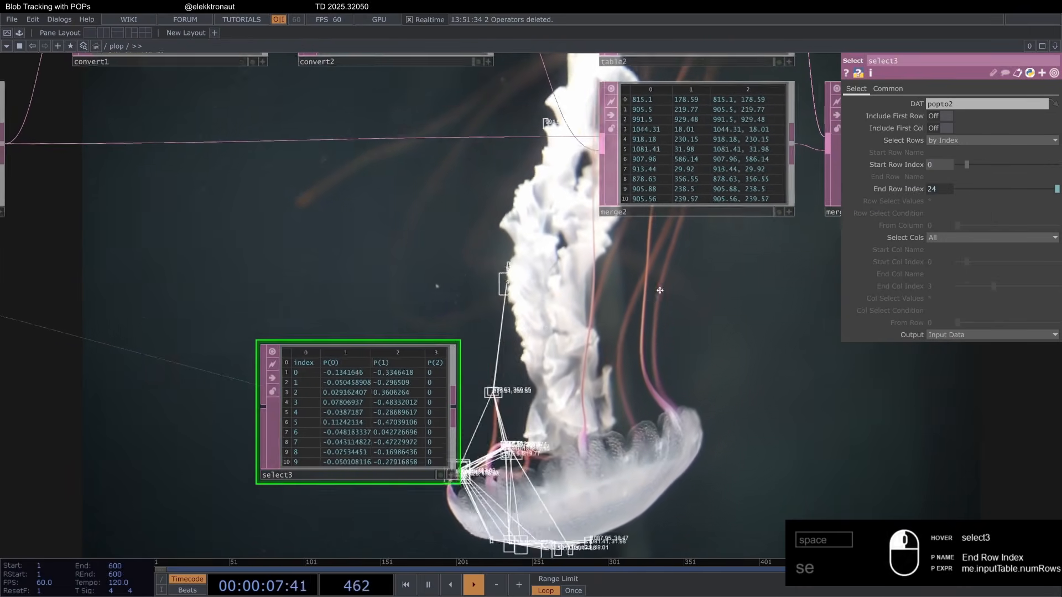
scroll(386, 310, up, 2)
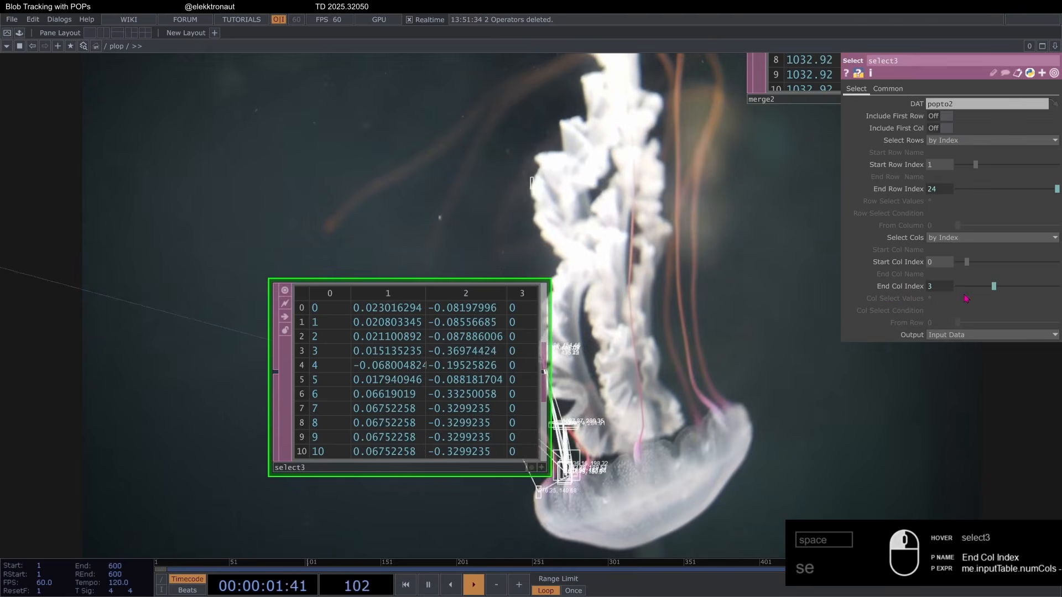
drag(965, 291, 890, 297)
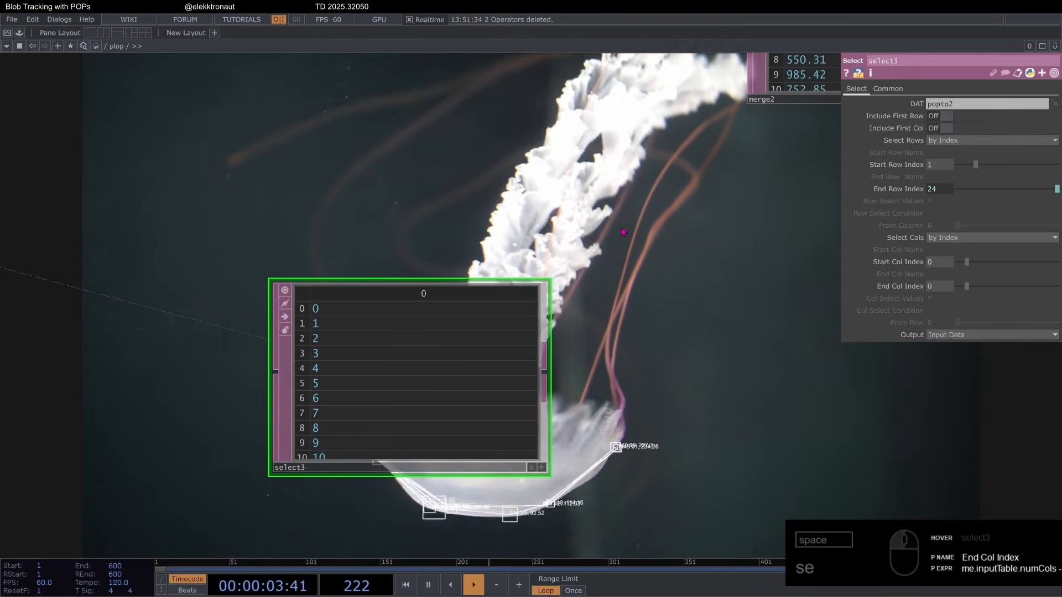
Connect select3 to merge2 in place of convert2 to try point indices as labels
scroll(332, 329, up, 1)
scroll(310, 308, down, 5)
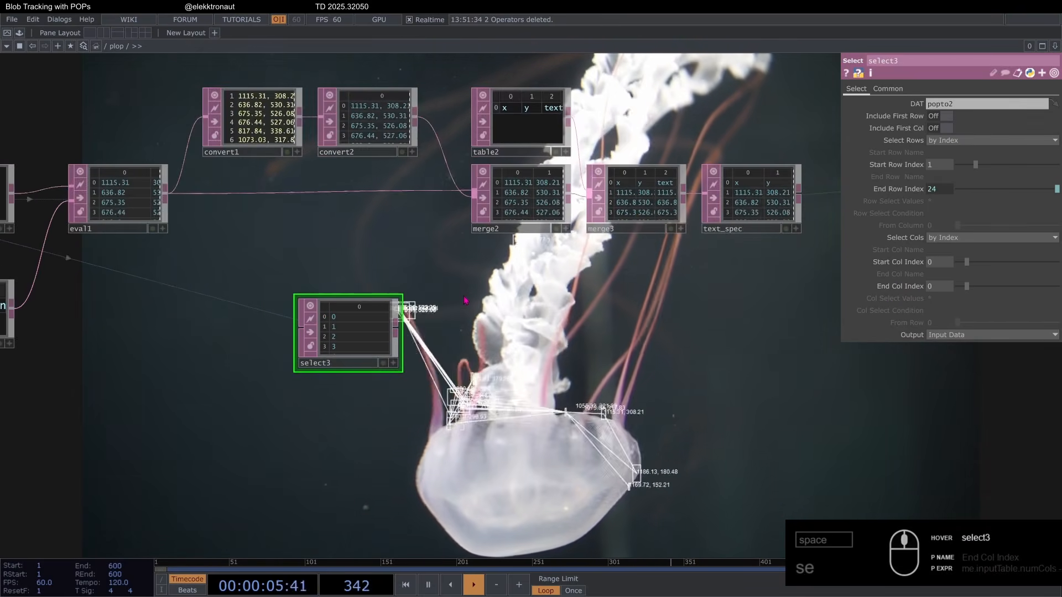
drag(398, 332, 473, 195)
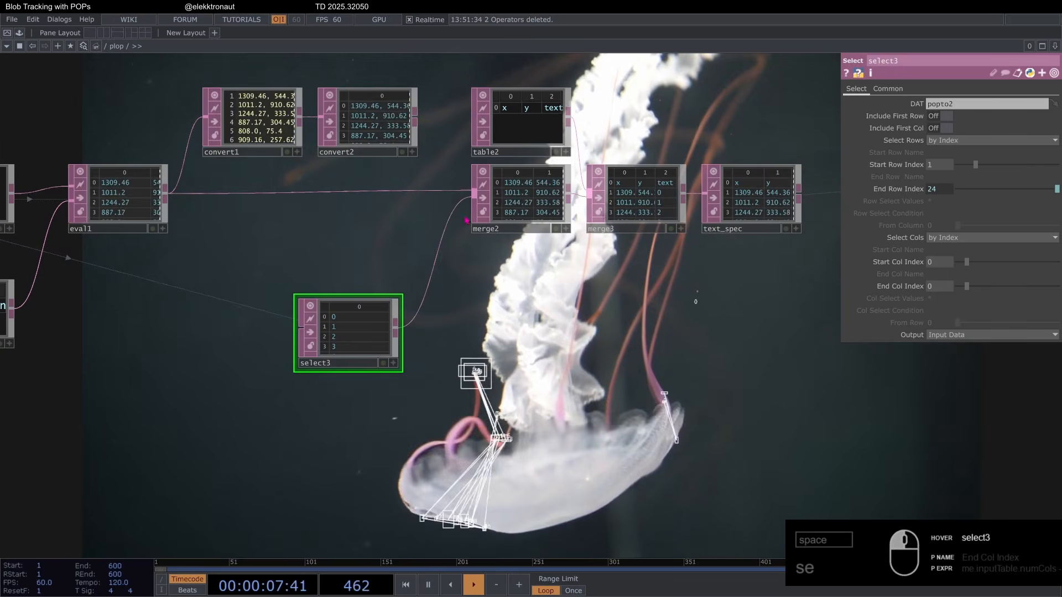
Enlarge text1's font size to 29.2 and pause playback to check the index labels
drag(628, 318, 303, 365)
click(656, 227)
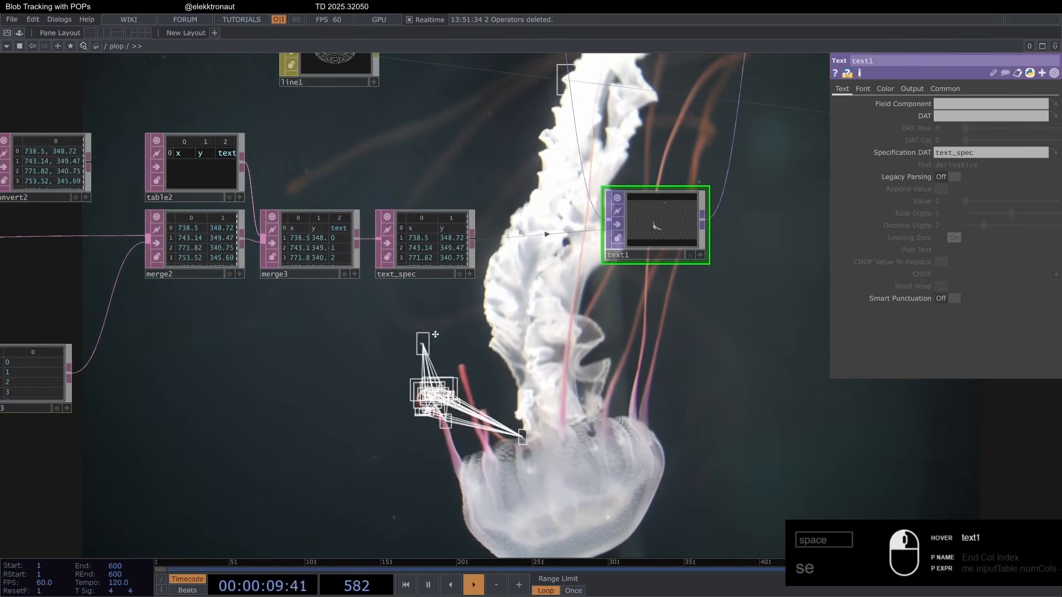
drag(105, 275, 214, 241)
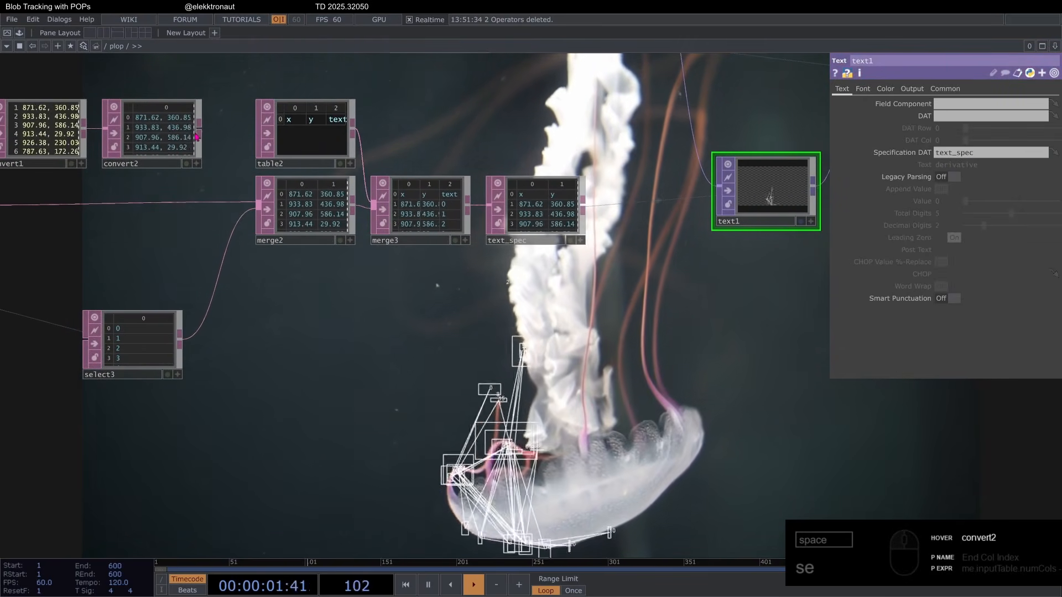
click(863, 90)
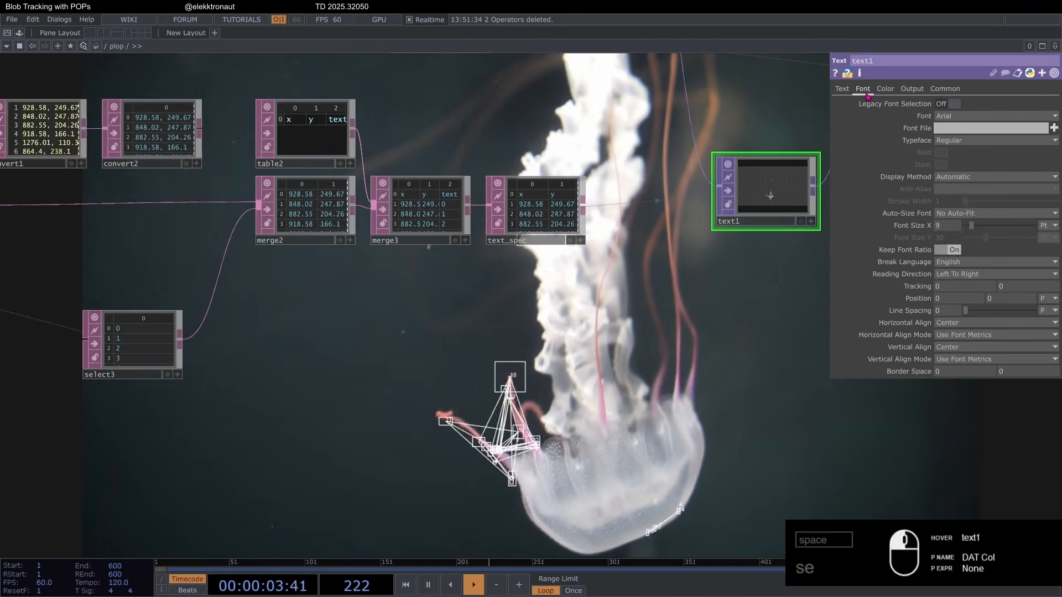
drag(970, 225, 989, 234)
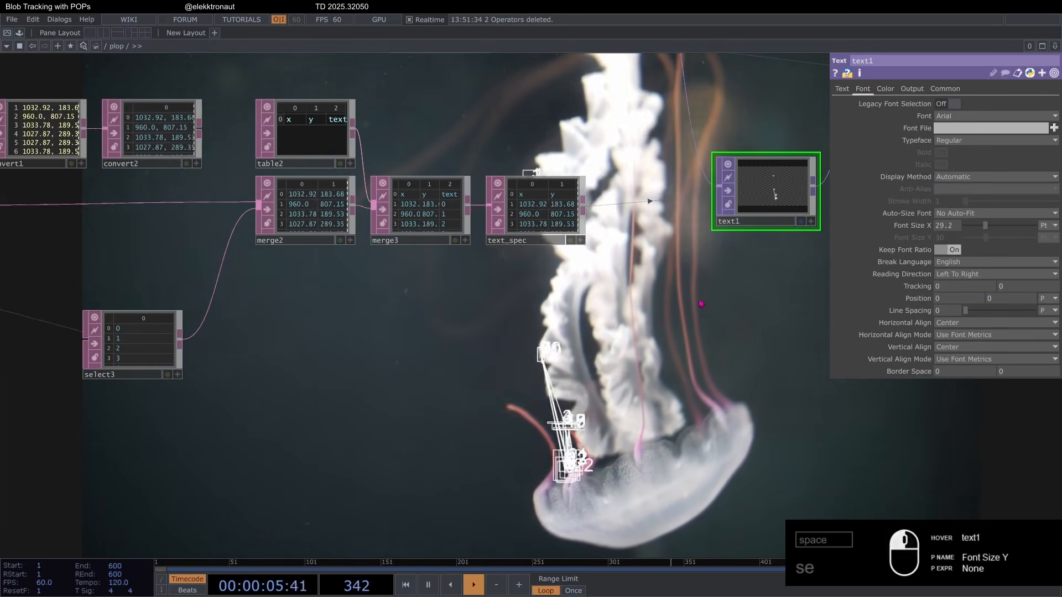
drag(714, 300, 516, 222)
key(space)
Reconnect convert2 to merge2 in place of select3 and set text1's font size to 9 again
scroll(614, 431, down, 4)
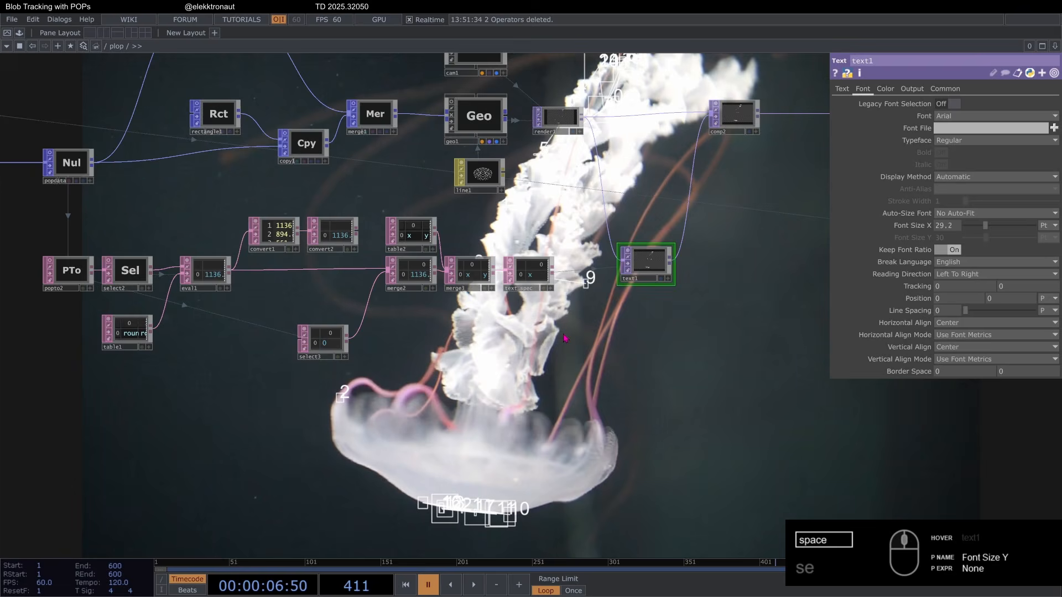
drag(563, 335, 511, 261)
drag(470, 292, 532, 357)
scroll(410, 232, up, 3)
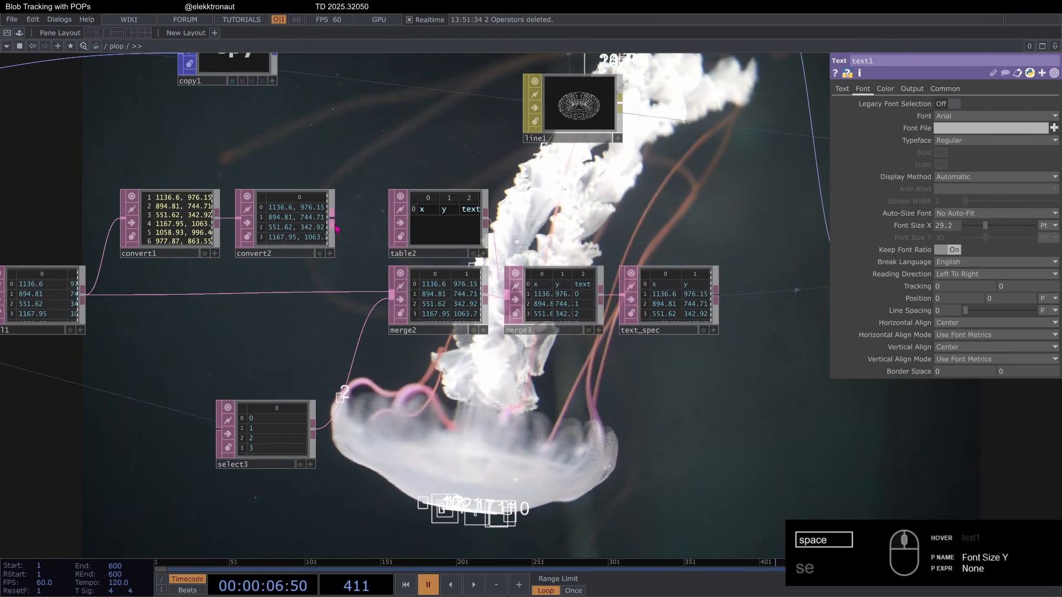
scroll(358, 340, down, 4)
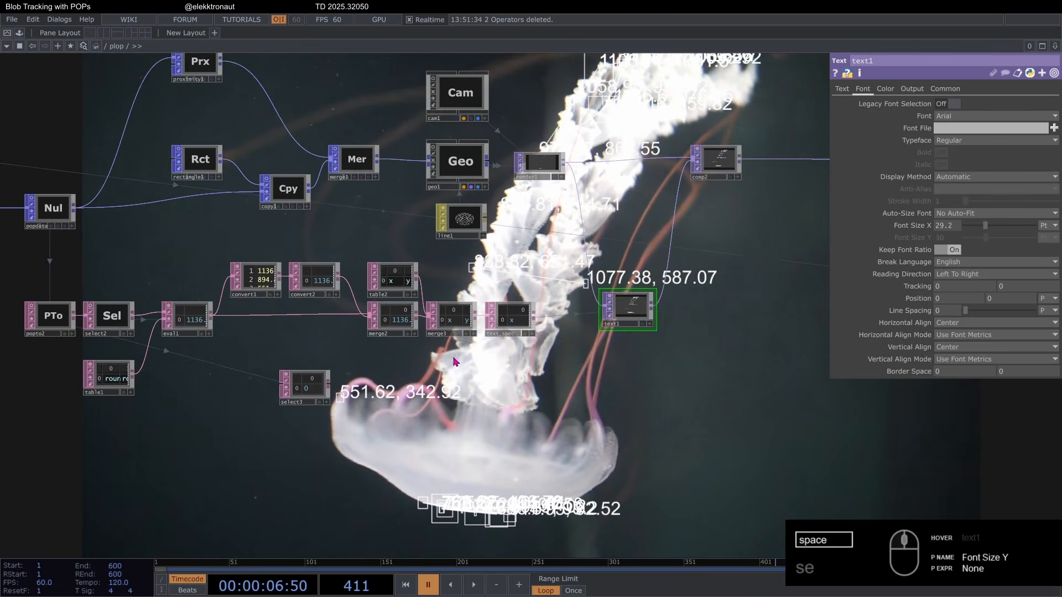
key(space)
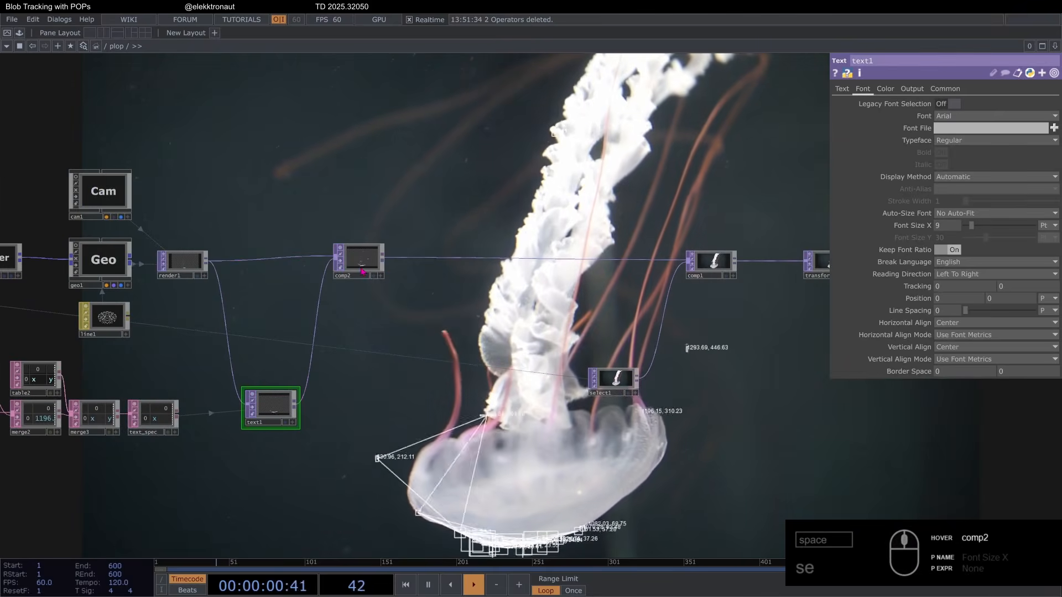
Shift comp1, select1, transform1 and bg further along the network to make room after comp2
drag(382, 310, 177, 300)
right_drag(754, 422, 393, 243)
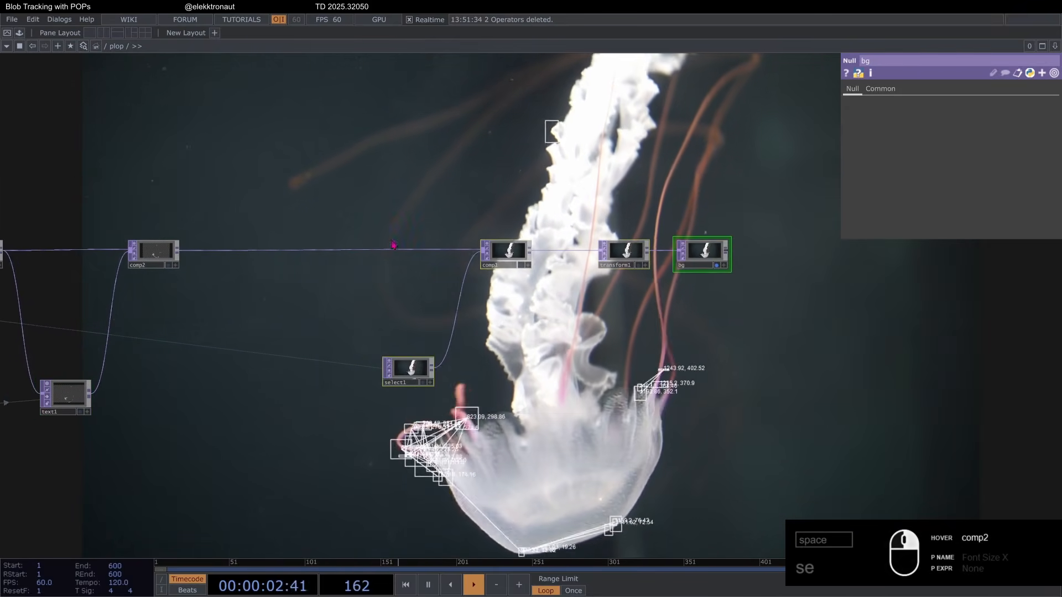
drag(517, 256, 708, 256)
drag(455, 310, 238, 283)
Insert a Blur TOP between comp2 and comp1, with filter size 2 and sample step 1, 1.5, 1
middle_drag(183, 193, 195, 187)
scroll(195, 186, up, 3)
right_click(269, 217)
click(282, 219)
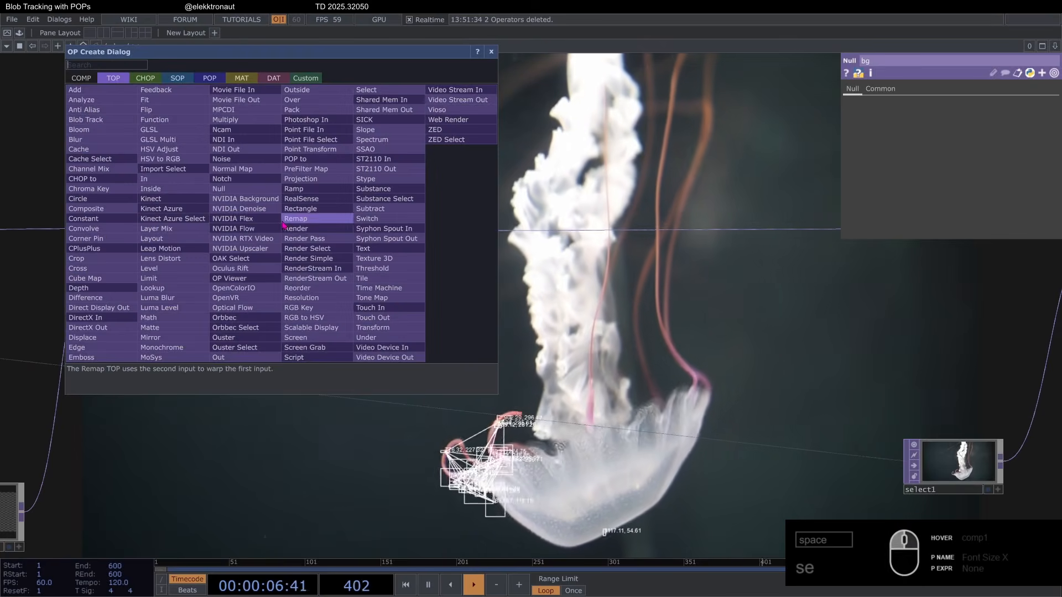
text(bl)
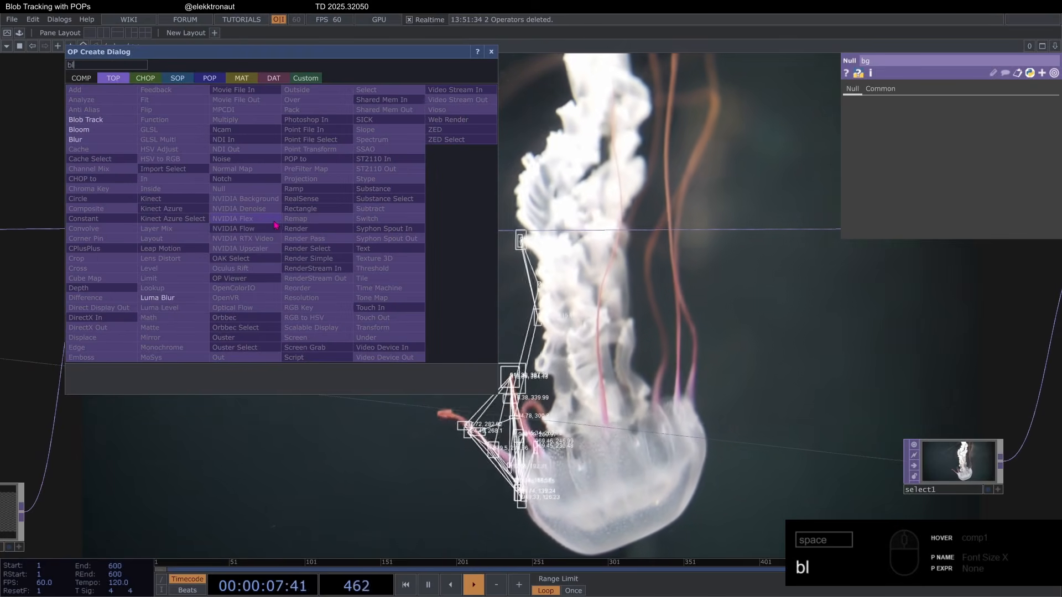
click(118, 143)
click(324, 242)
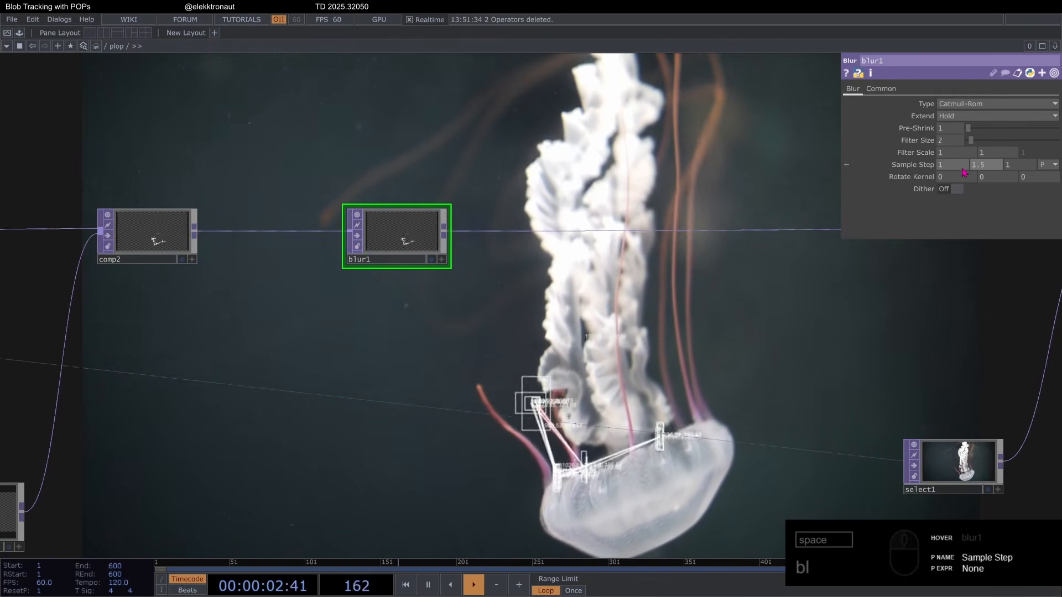
drag(496, 354, 453, 320)
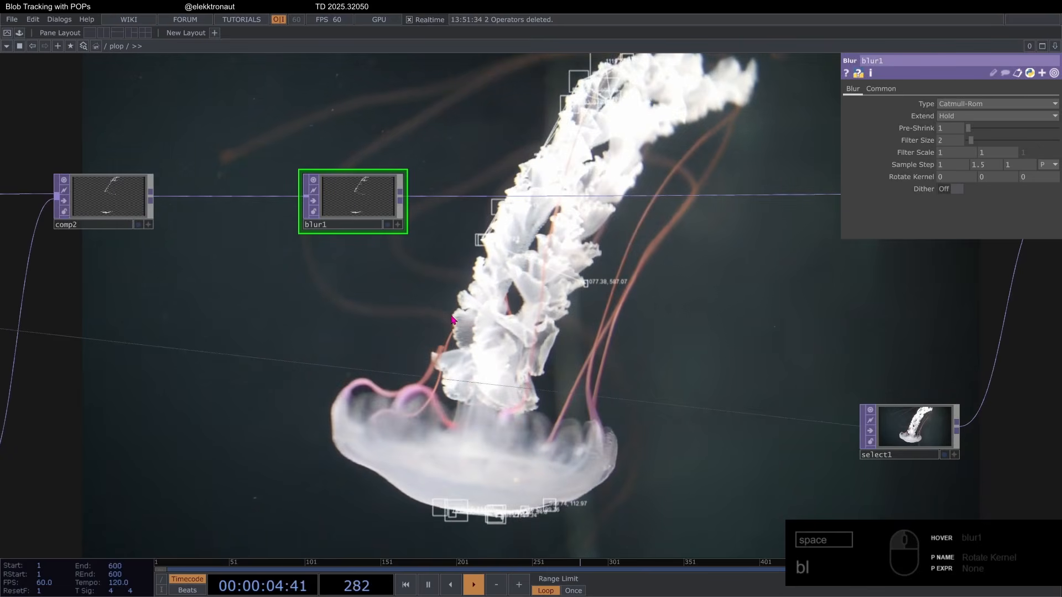
key(space)
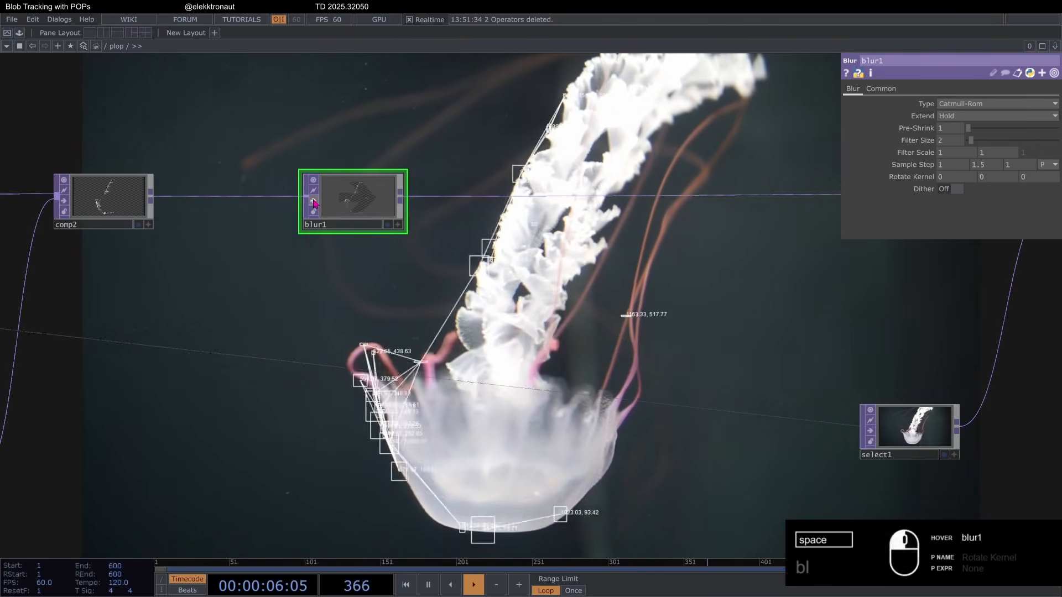
Move blur1 slightly along its wire and insert a Bloom TOP between it and comp1
drag(319, 206, 367, 211)
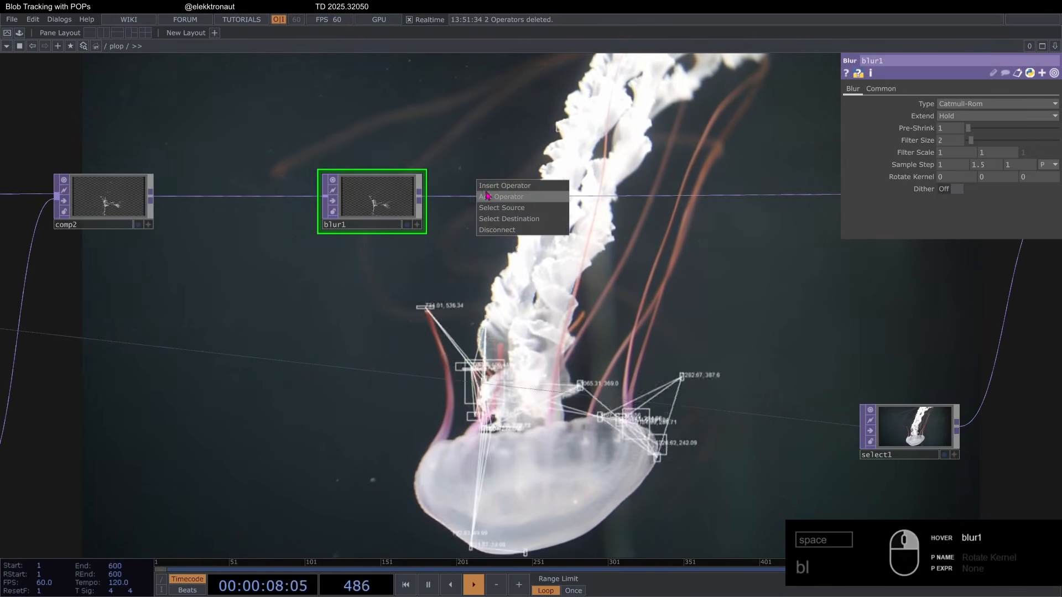
click(487, 196)
text(blo)
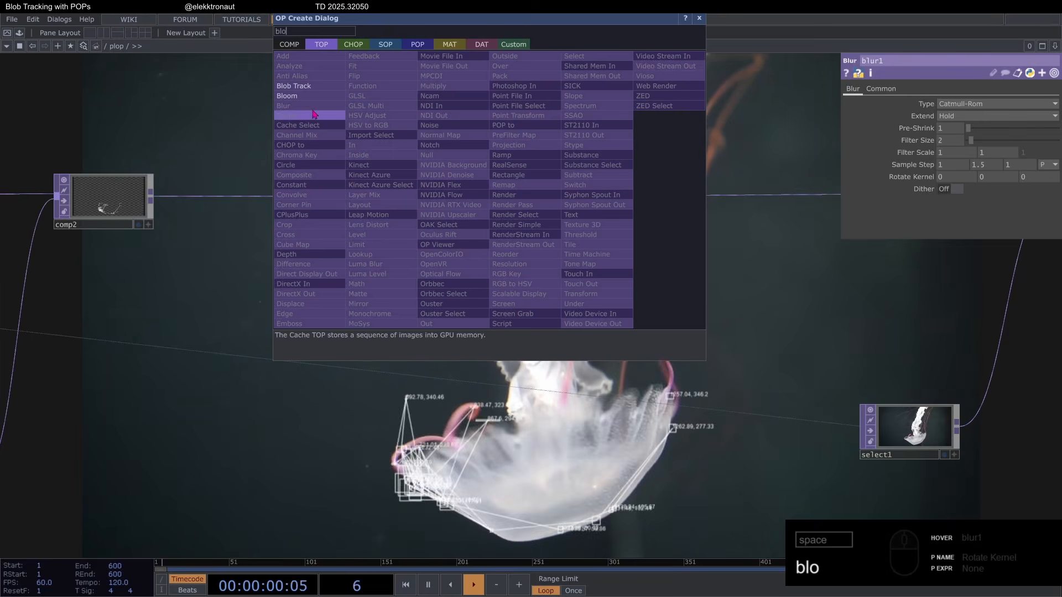
click(287, 96)
click(511, 205)
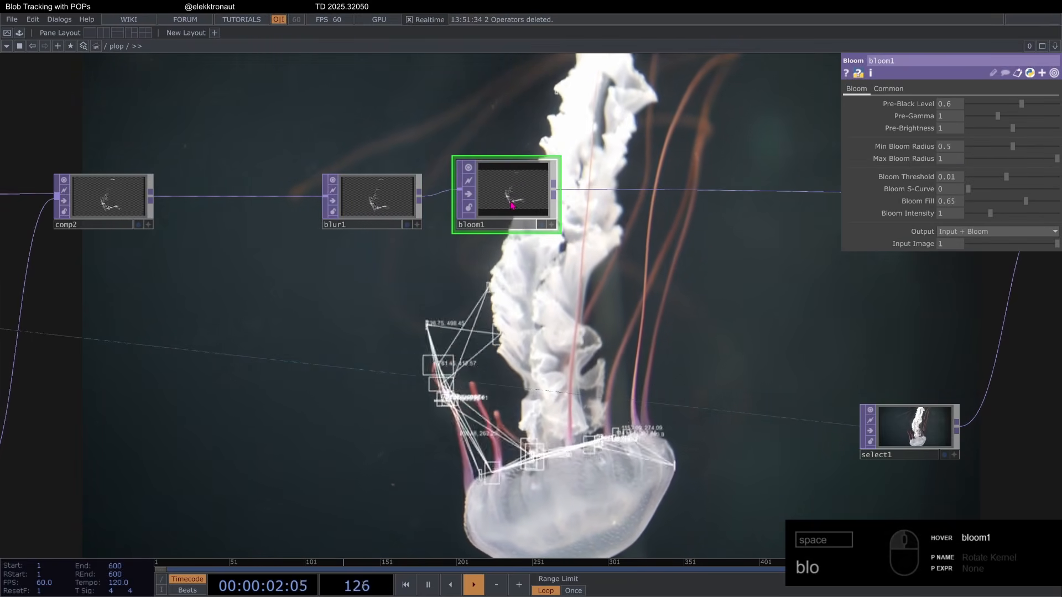
Set bloom1's Pre-Black Level to 0.1, Min Bloom Radius to 0 and Bloom Fill to 0.55
drag(480, 267, 437, 272)
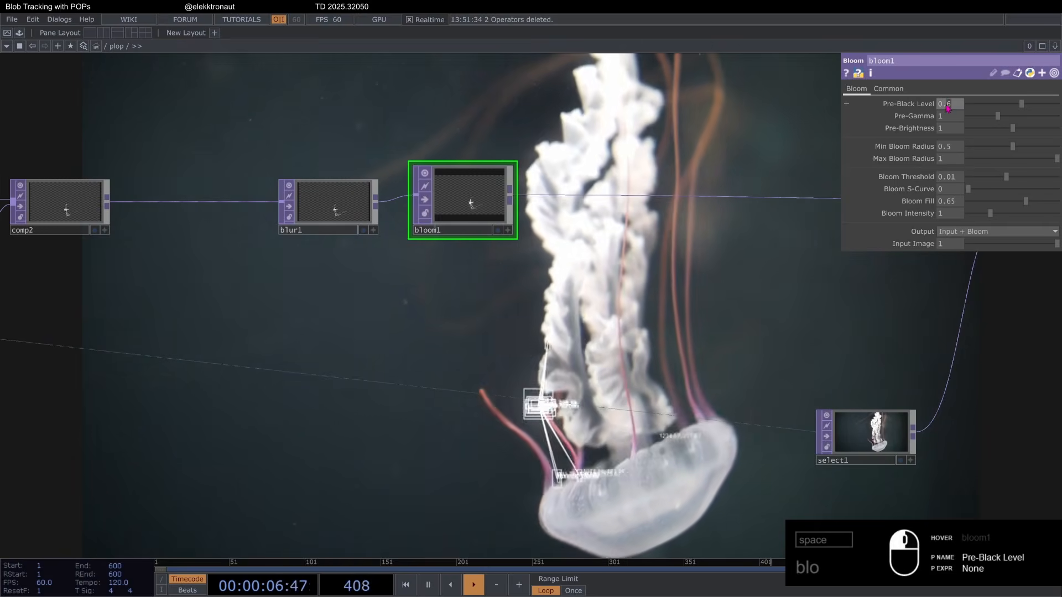
text(0.1)
key(Return)
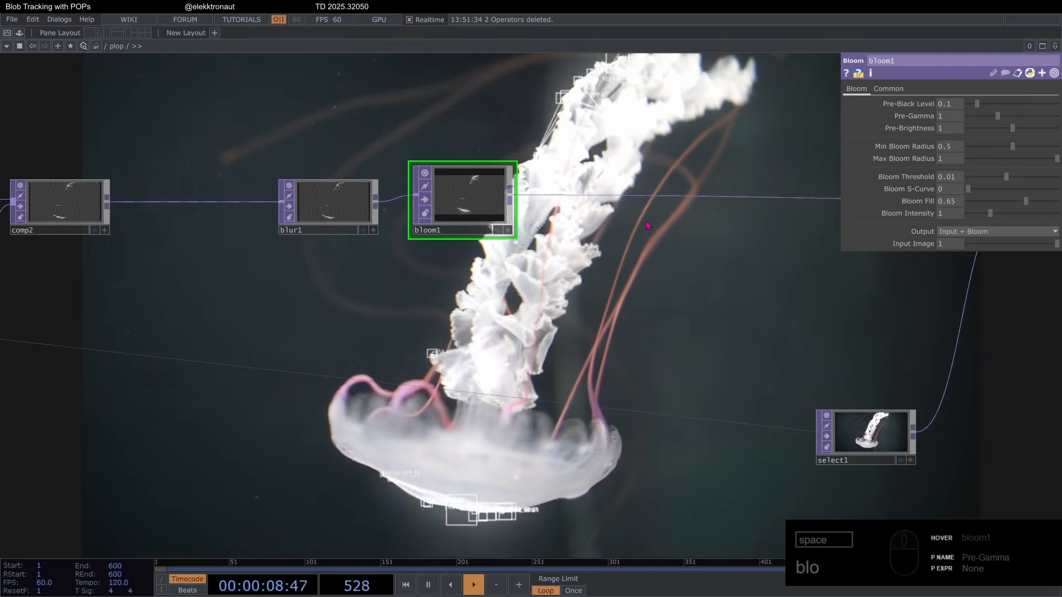
click(959, 202)
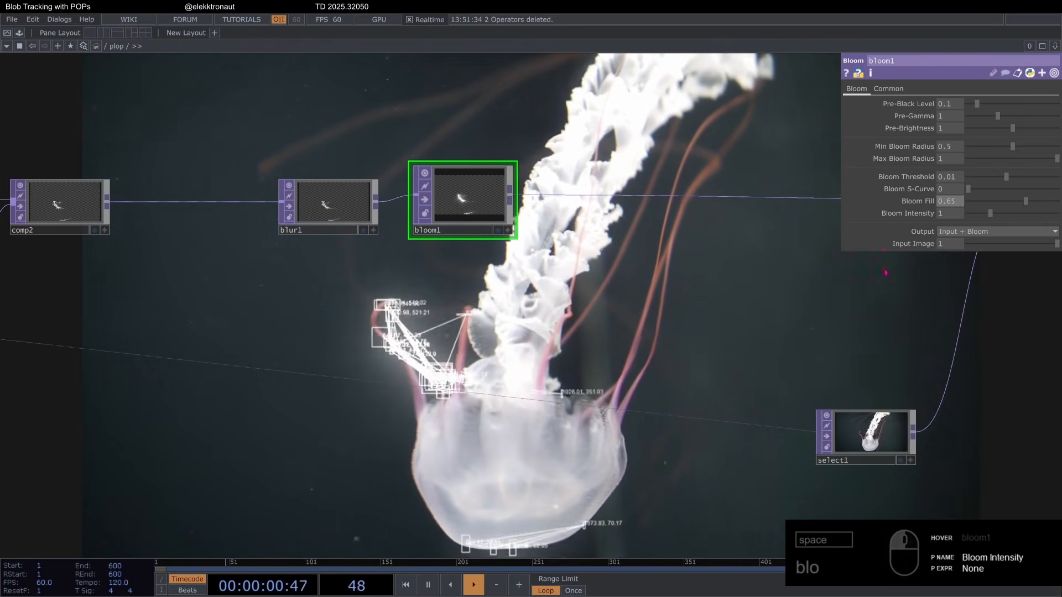
text(0.6)
key(Return)
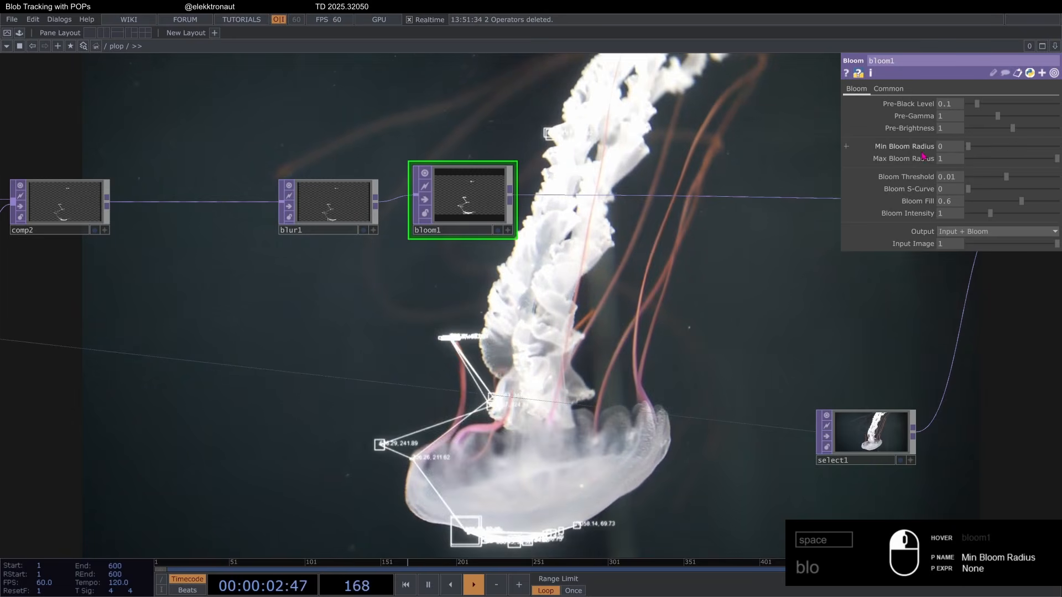
drag(522, 174, 547, 145)
right_click(317, 164)
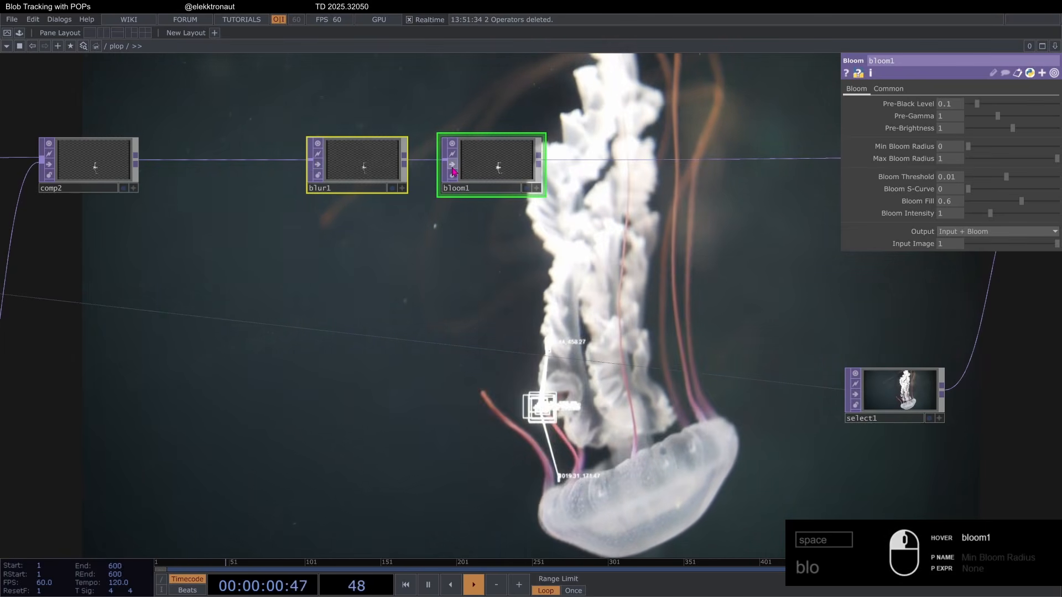
drag(1056, 244, 984, 258)
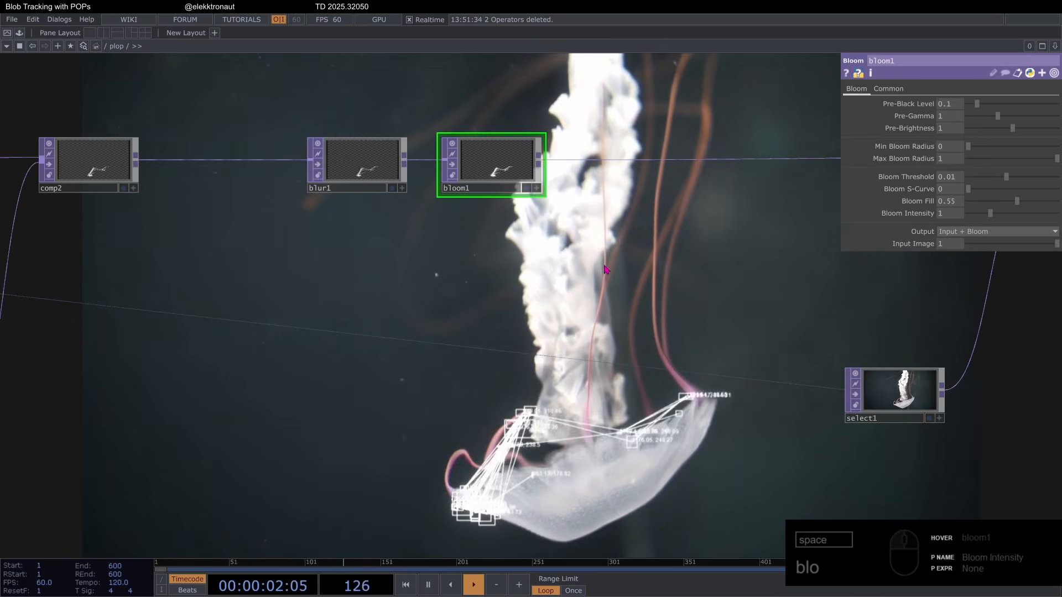
Try a different Line Near Alpha on line1 and undo the change
scroll(532, 277, down, 3)
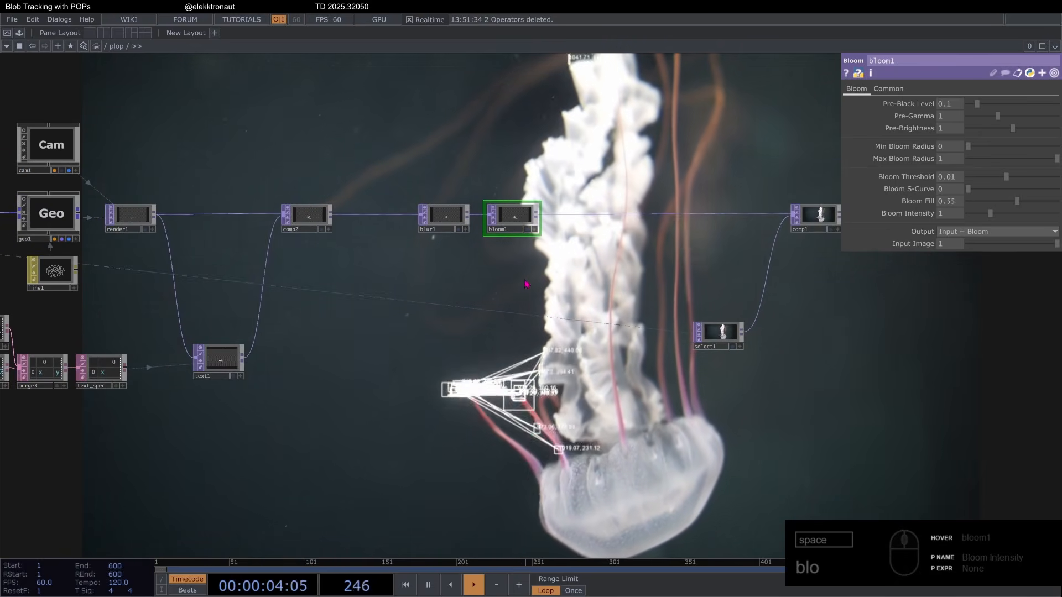
drag(526, 284, 636, 279)
click(161, 267)
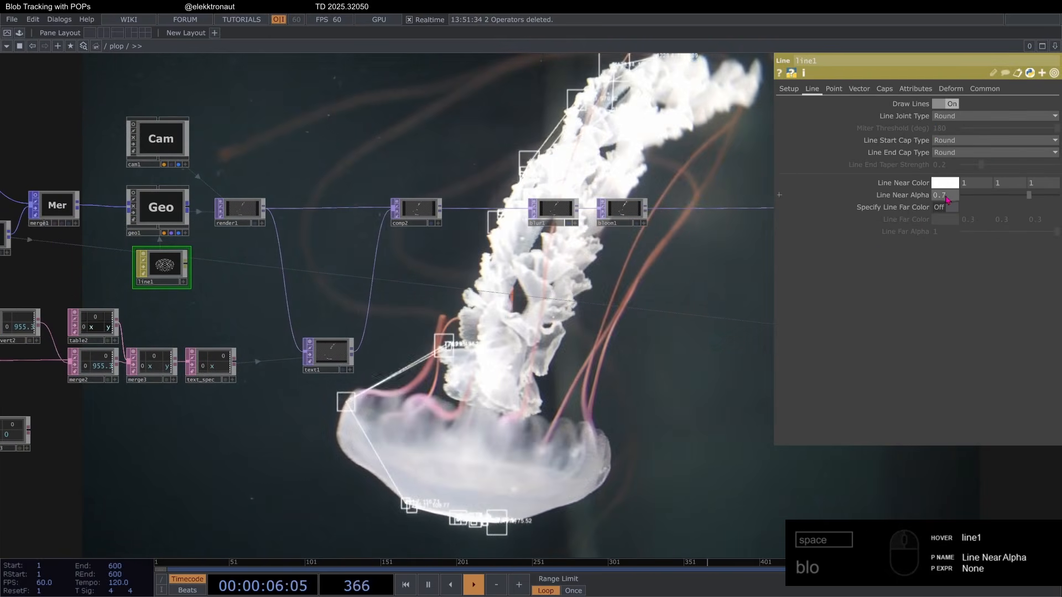
drag(990, 197, 987, 203)
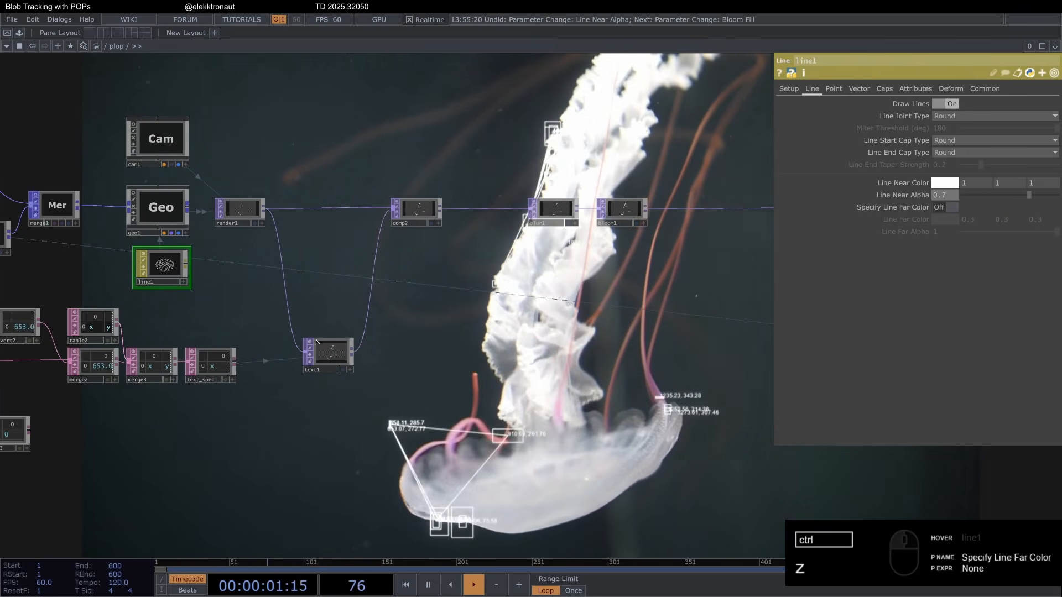
Set text1's Font Alpha to .7 so the labels are slightly transparent
click(317, 343)
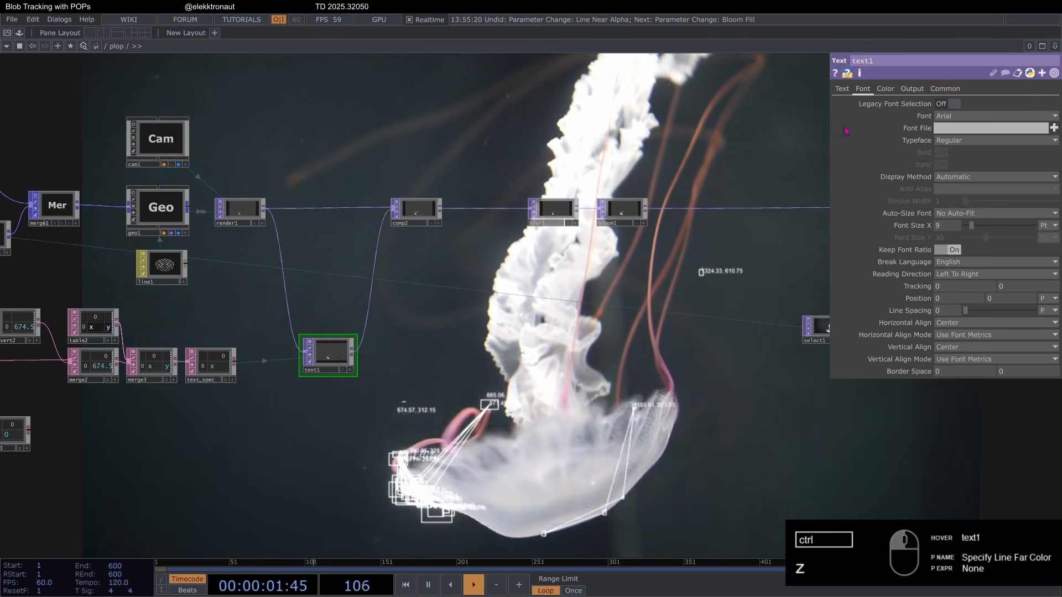
click(887, 90)
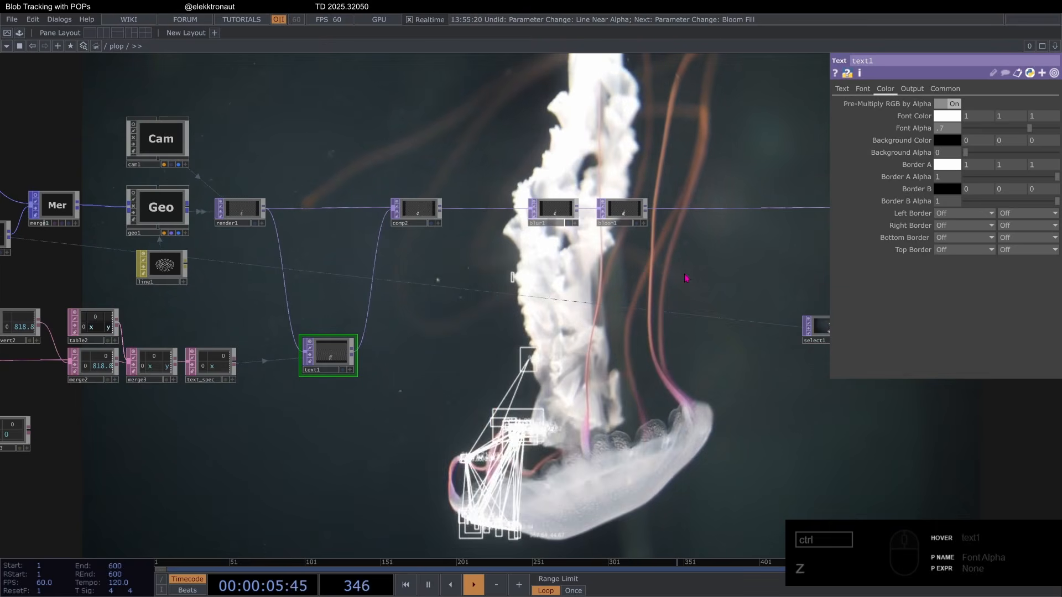
scroll(685, 278, down, 6)
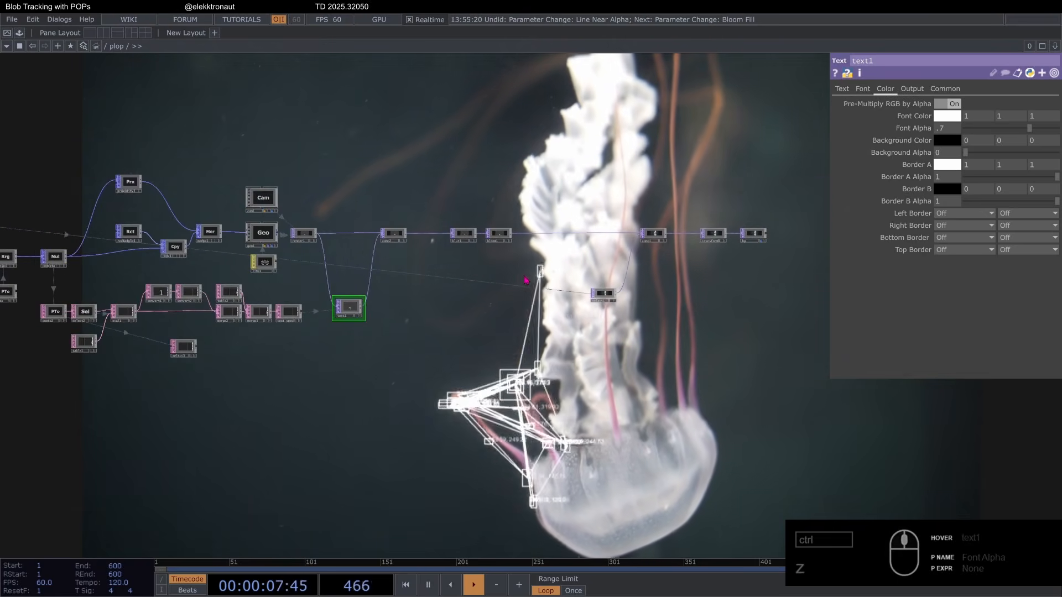
scroll(238, 247, up, 5)
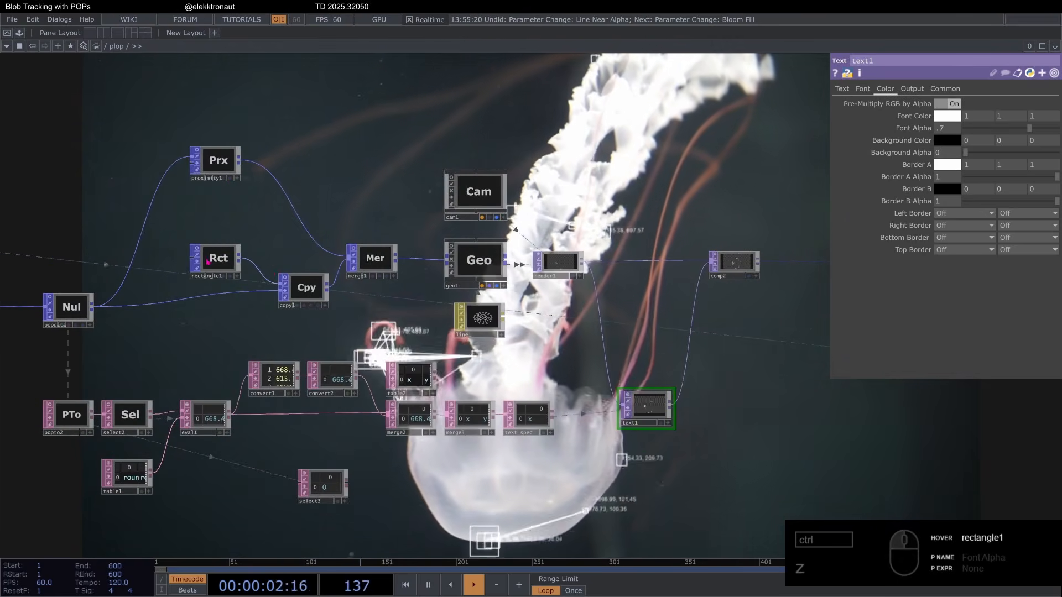
Check rectangle1's Connectivity setting, and move line1 aside to free space below geo1
click(248, 254)
scroll(249, 254, up, 3)
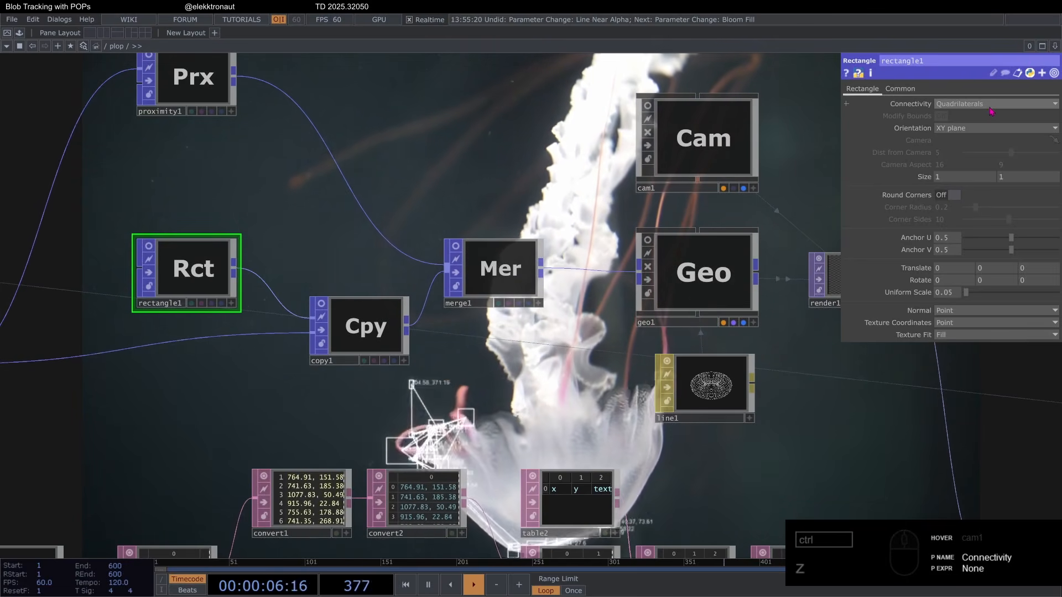
scroll(597, 166, down, 5)
drag(625, 221, 493, 243)
scroll(504, 256, up, 3)
drag(463, 287, 395, 287)
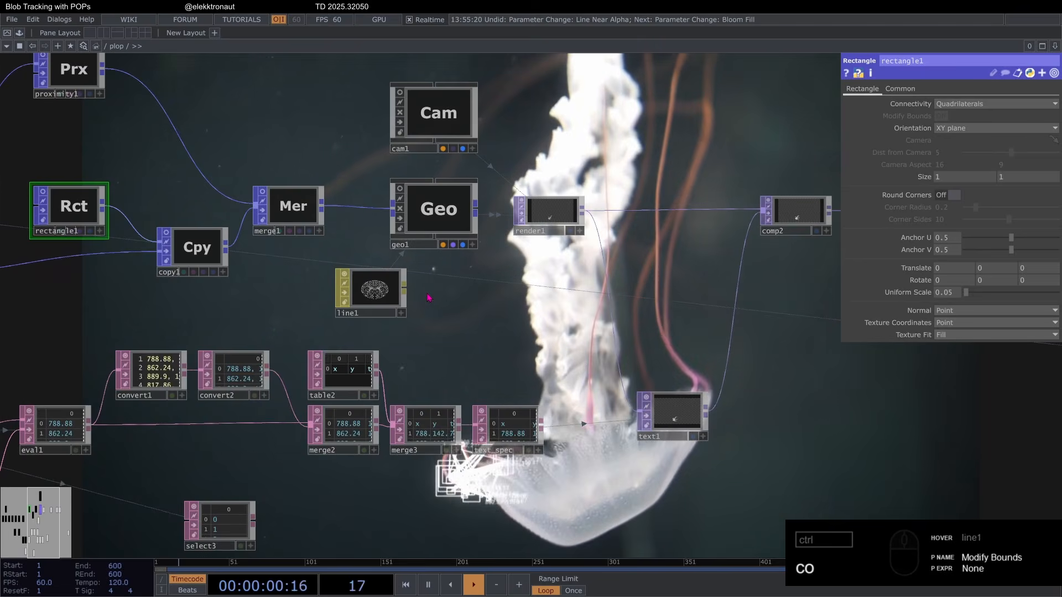
Add a Constant MAT beside line1 and assign it to geo1 as its material
key(Tab)
text(c)
click(391, 152)
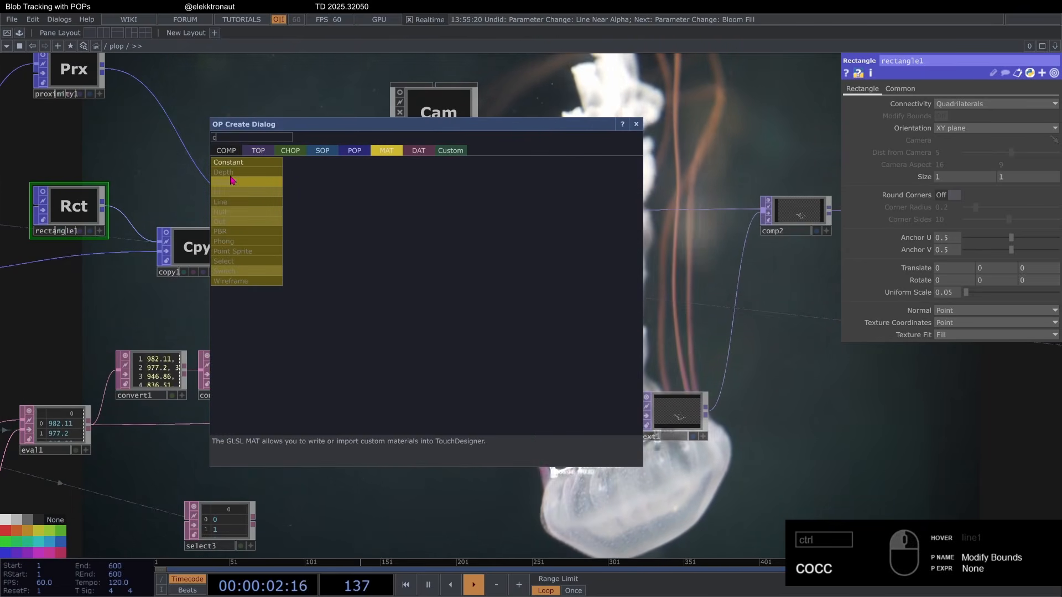
click(235, 163)
click(456, 299)
drag(456, 289, 440, 203)
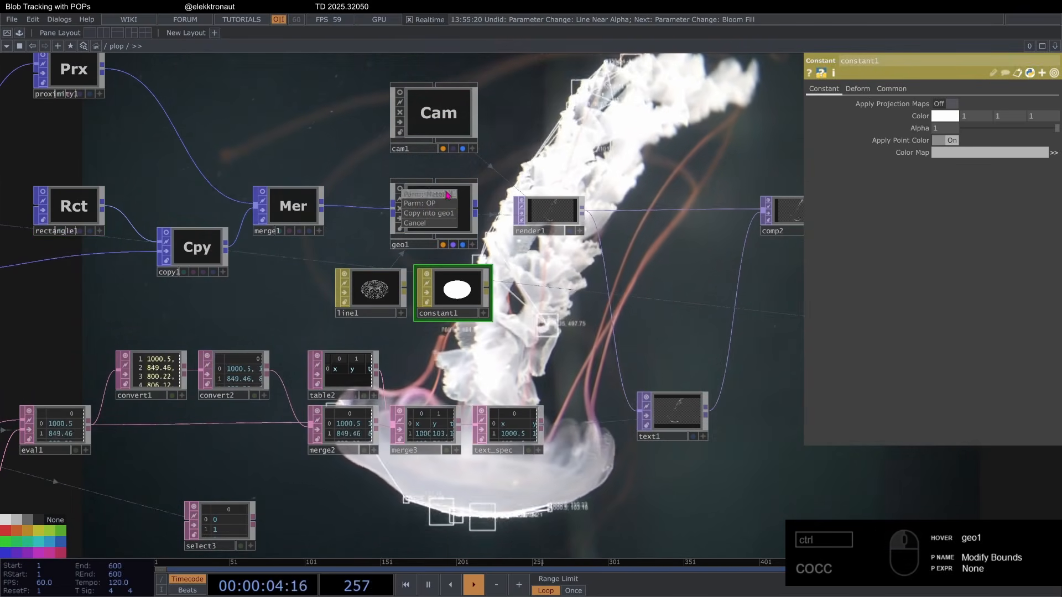
Move select1 back along the network so it sits below blur1 and bloom1
scroll(500, 319, down, 3)
drag(748, 342, 515, 303)
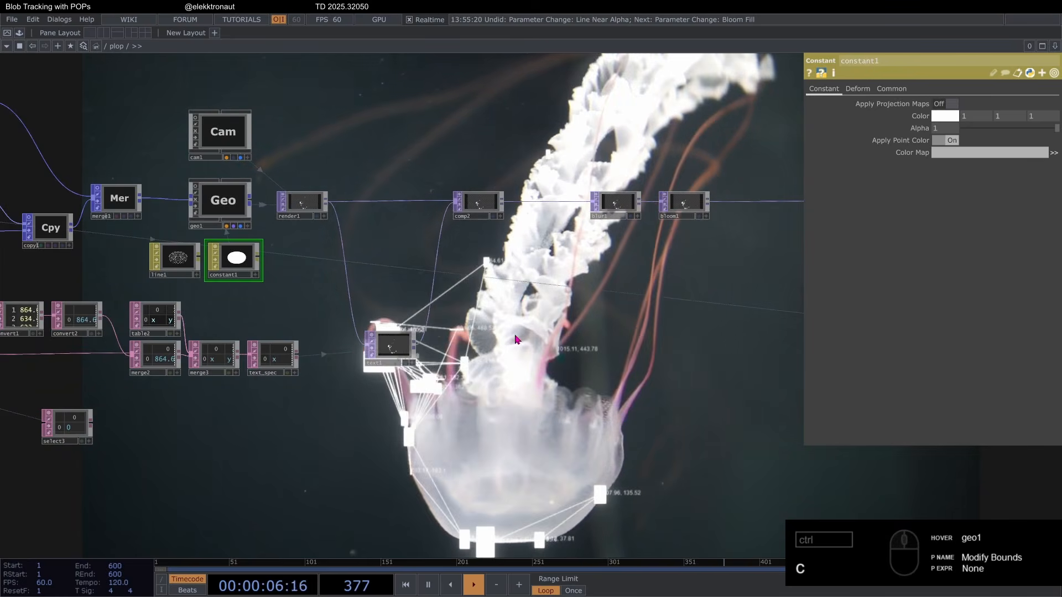
drag(382, 328, 296, 350)
scroll(296, 357, down, 7)
scroll(400, 326, up, 7)
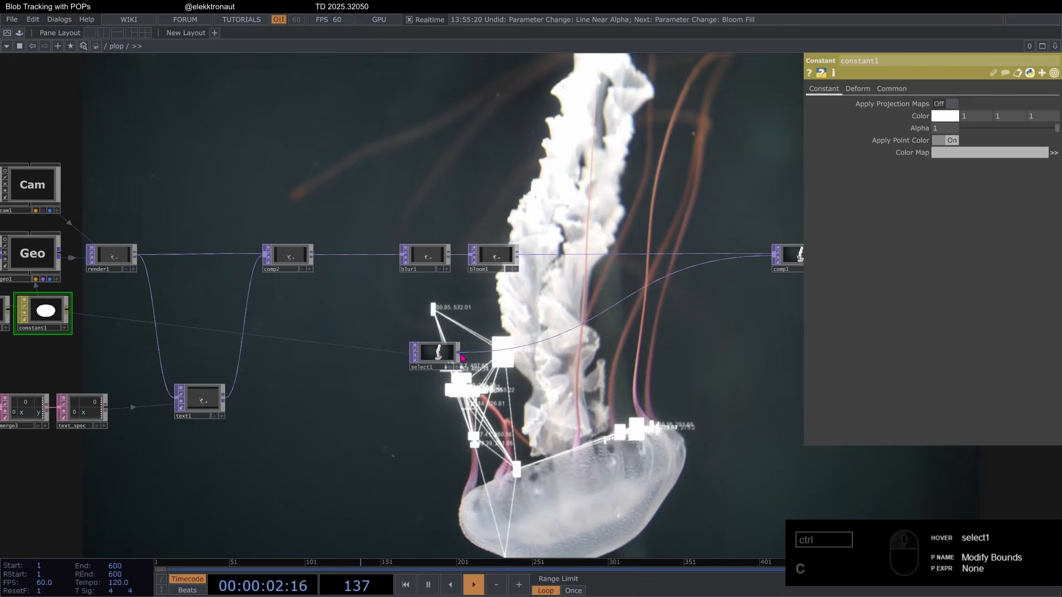
Add a Level TOP fed by select1 and arrange it between select1 and blur1
right_click(463, 358)
click(370, 391)
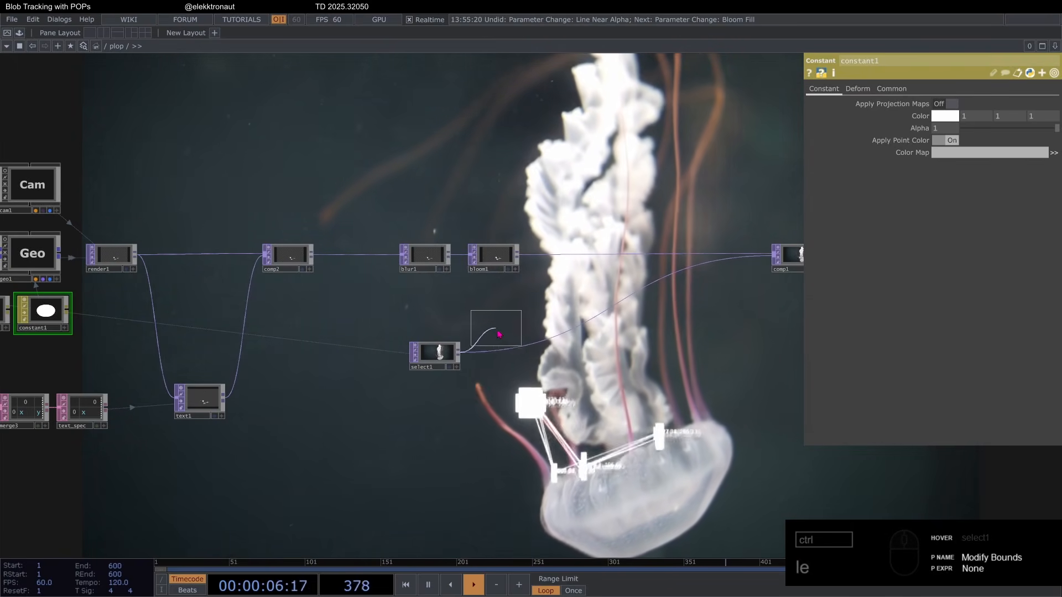
click(499, 334)
drag(495, 349, 467, 349)
scroll(335, 274, up, 3)
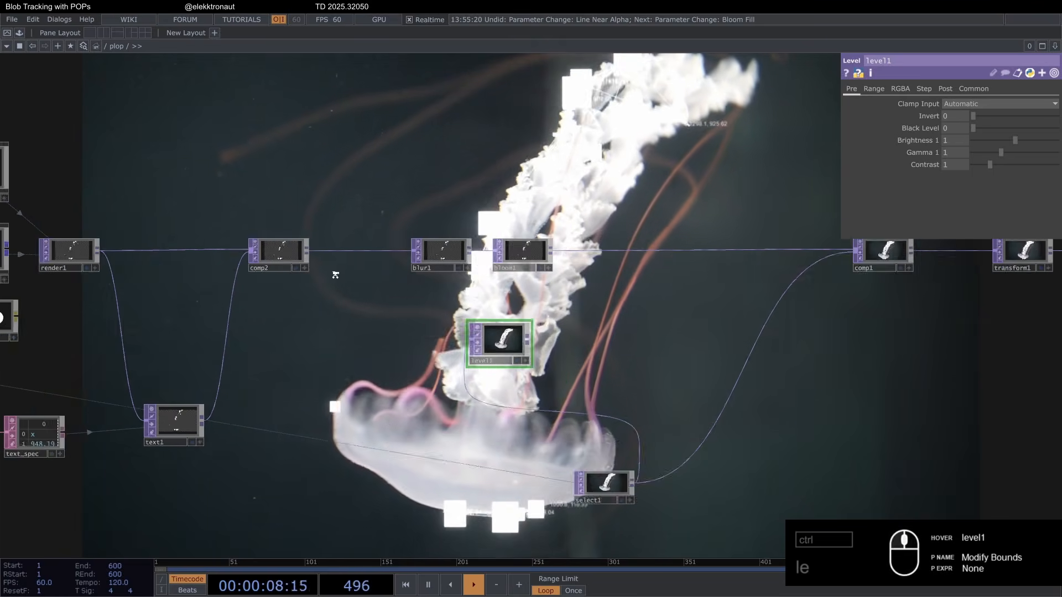
drag(522, 380, 454, 421)
Branch a Composite TOP off comp2 and connect level1 as its second input
right_click(301, 248)
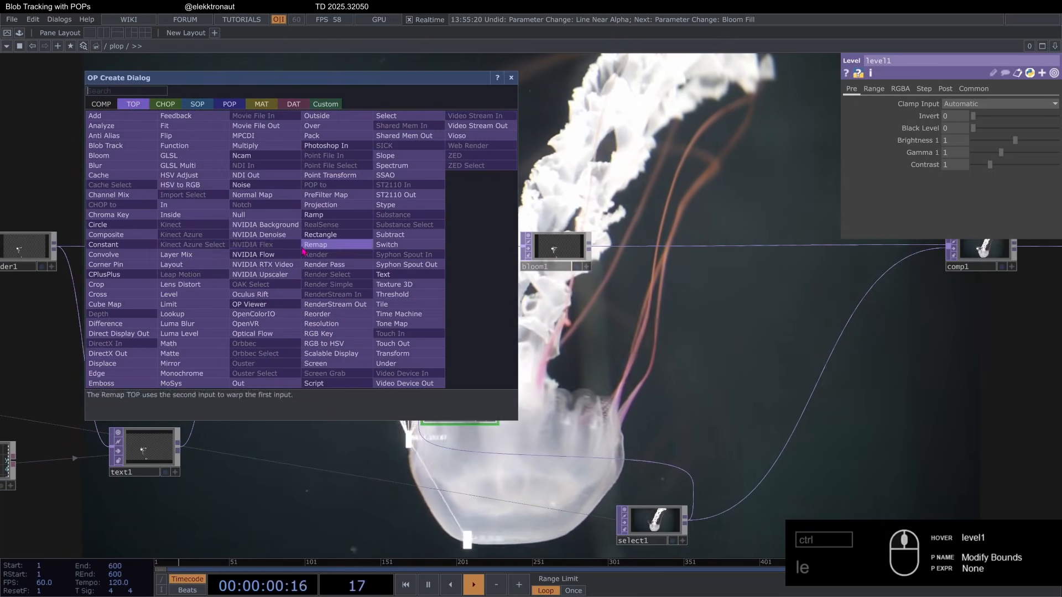
text(co)
click(122, 235)
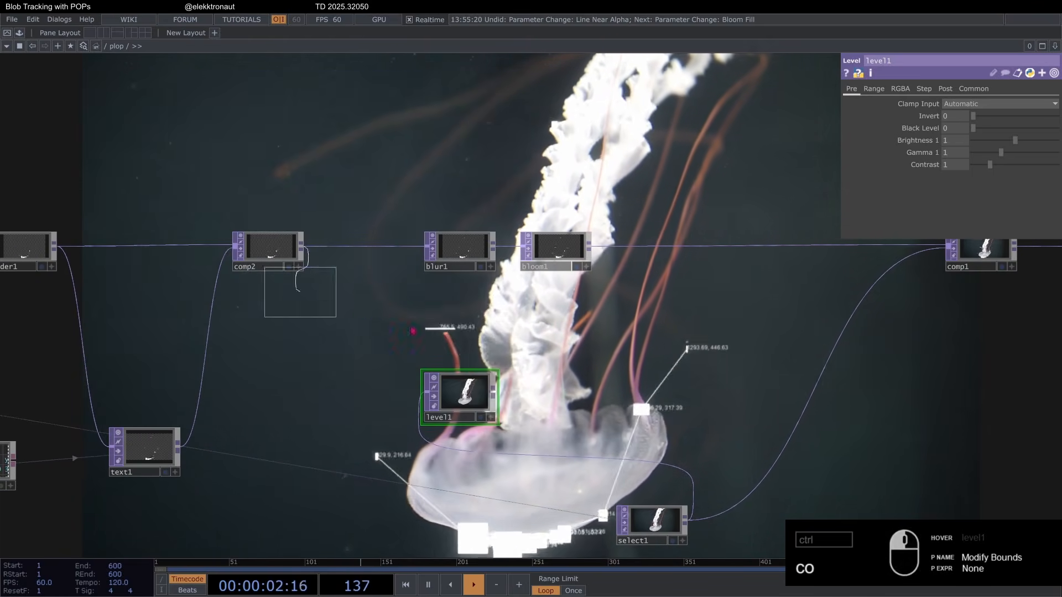
click(529, 341)
drag(495, 338, 482, 396)
click(482, 396)
Invert the image in level1 and inspect comp3's Multiply of comp2 and level1 up close
scroll(482, 396, up, 5)
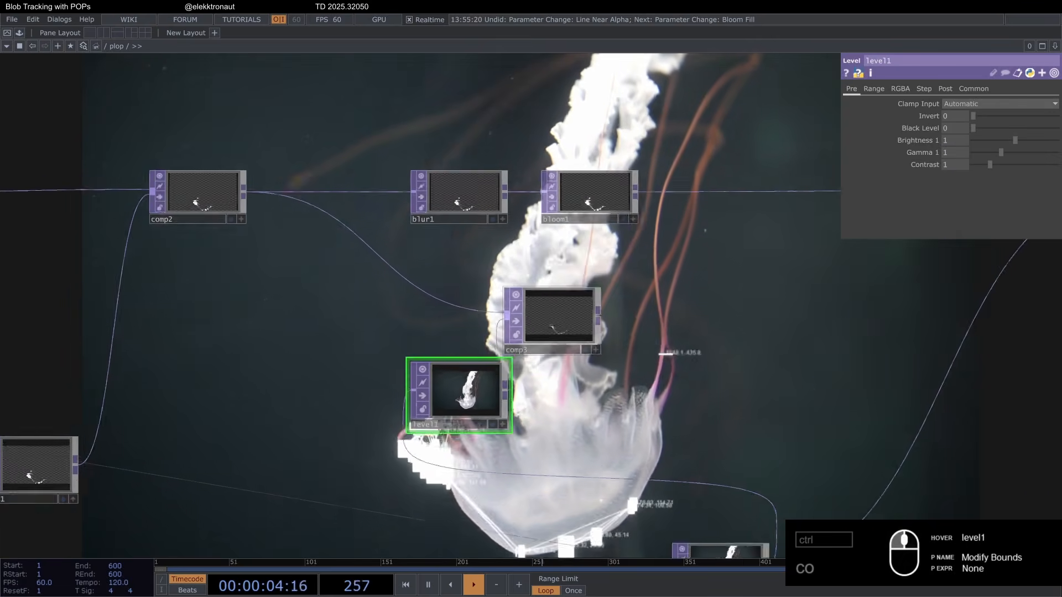
click(642, 268)
scroll(642, 268, up, 4)
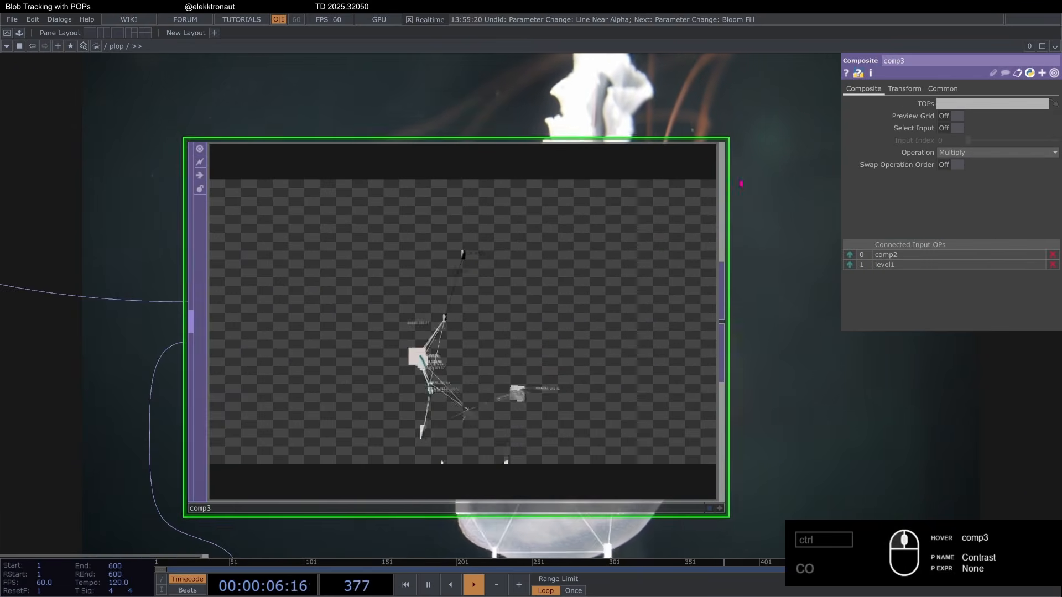
scroll(465, 318, down, 6)
drag(470, 307, 402, 306)
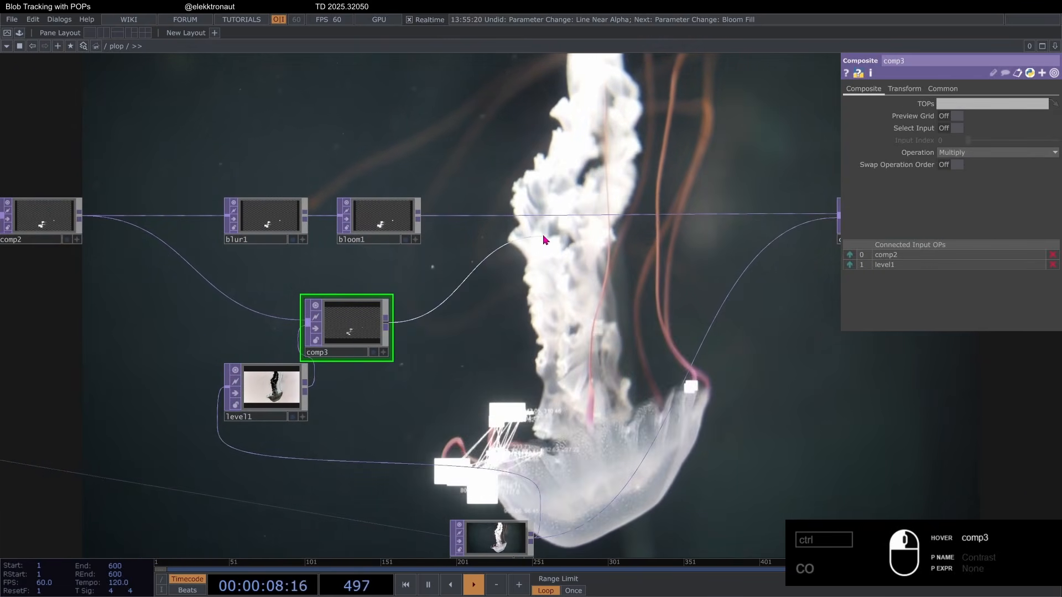
Feed comp3 into comp1 in place of bloom1 and tidy comp3's position between level1 and bloom1
scroll(547, 233, down, 3)
drag(573, 335, 450, 277)
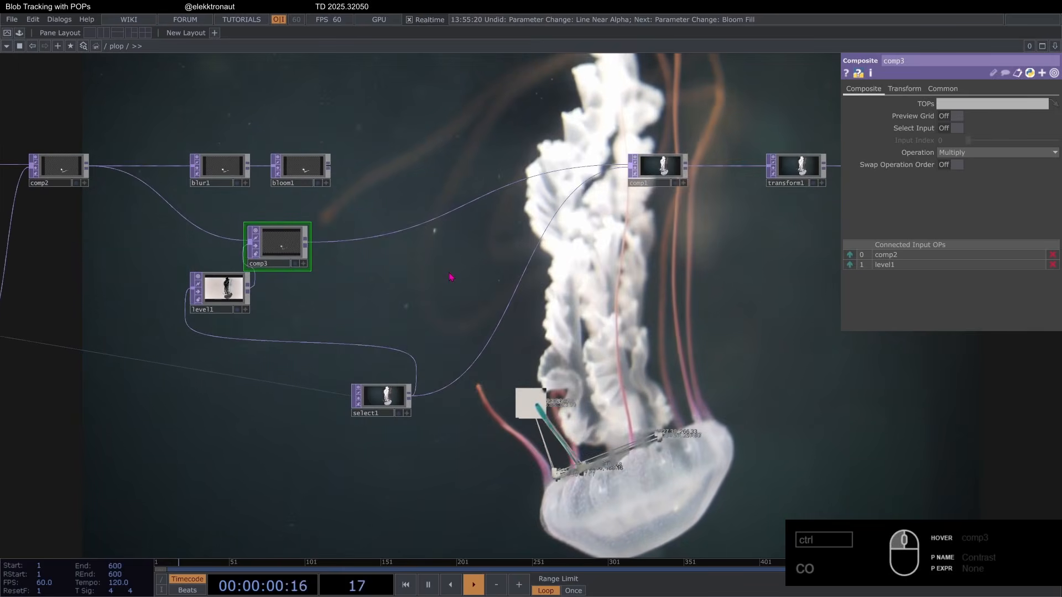
drag(363, 347, 422, 335)
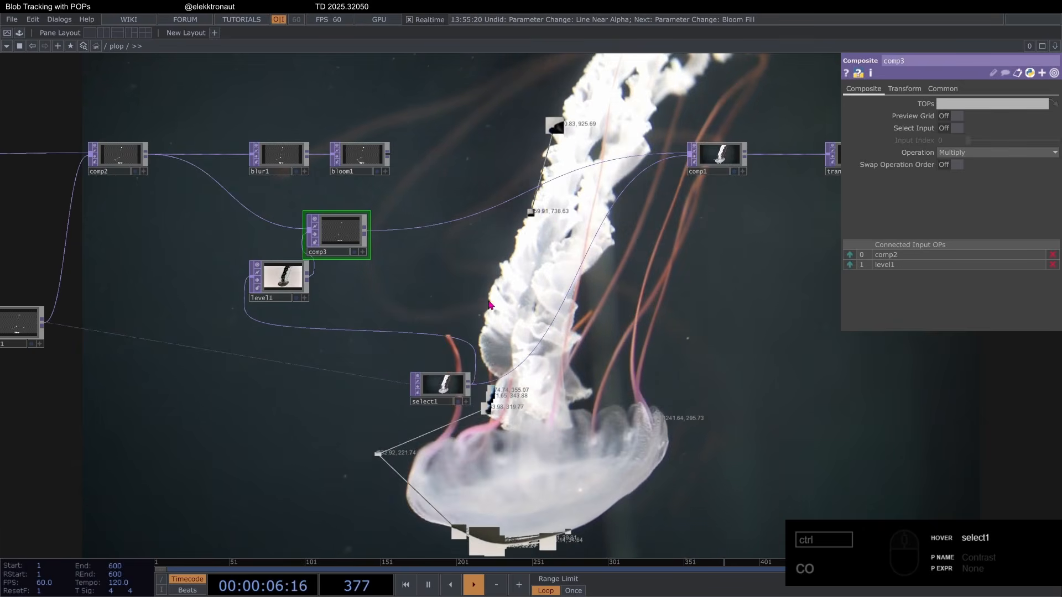
drag(473, 349, 559, 294)
scroll(558, 294, down, 2)
scroll(557, 291, down, 5)
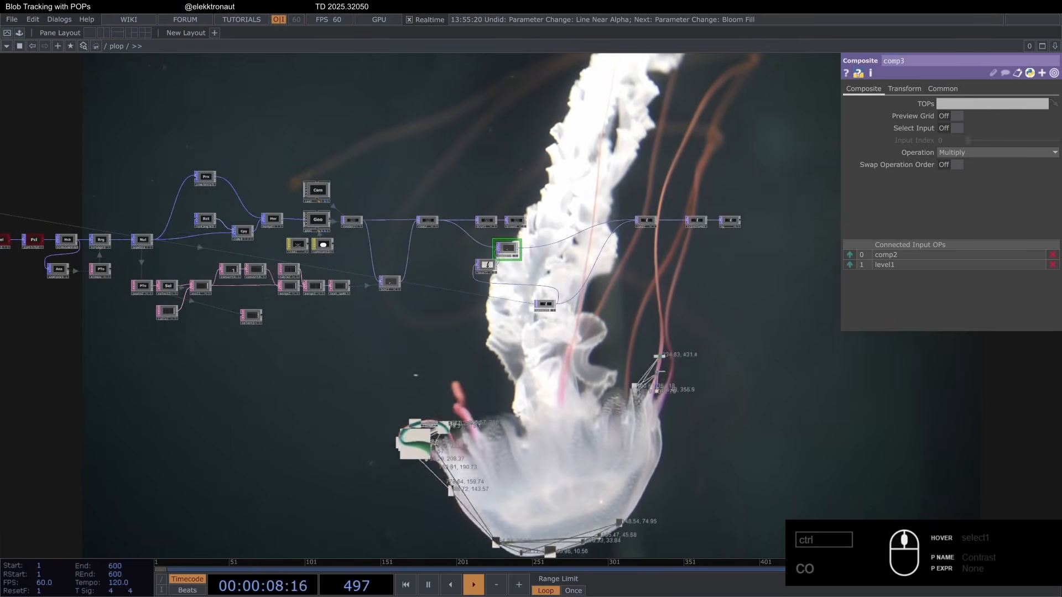
scroll(556, 271, up, 7)
scroll(557, 272, down, 3)
scroll(557, 271, down, 3)
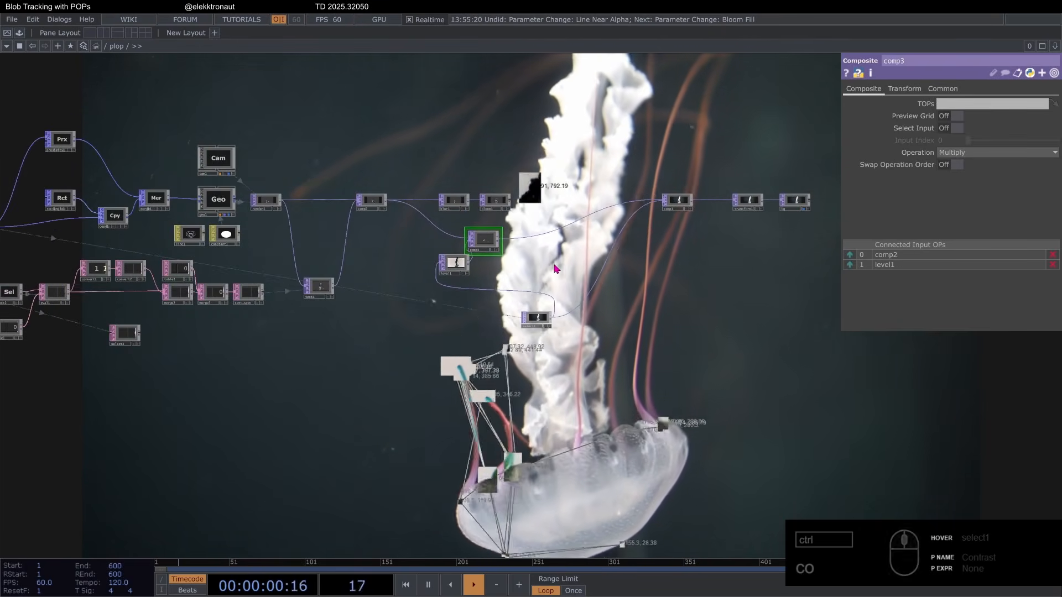
scroll(553, 264, up, 7)
scroll(550, 266, down, 4)
scroll(480, 247, down, 5)
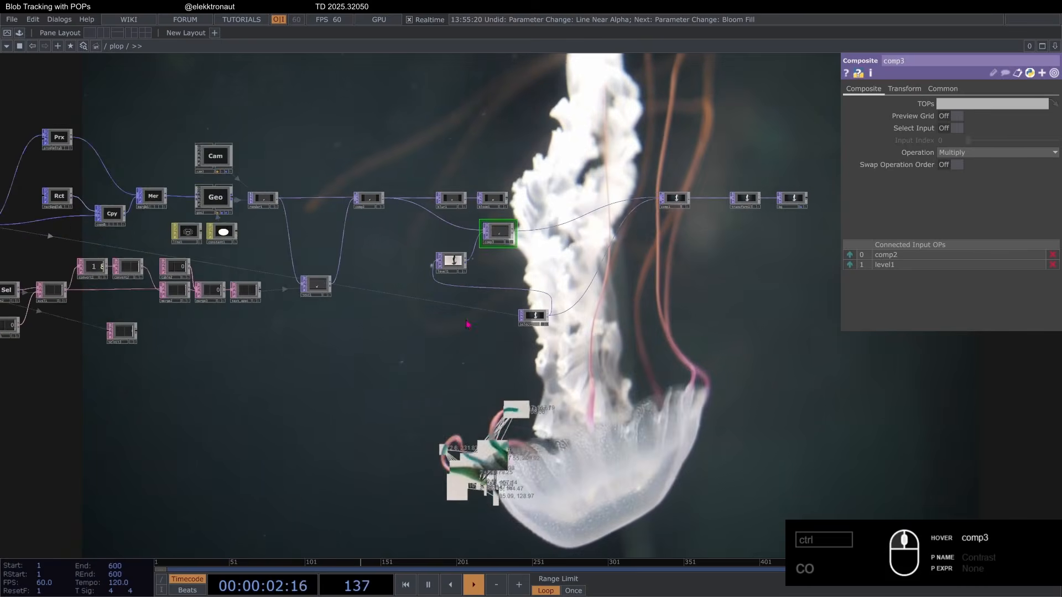
Insert a Quantize POP on the connection between rerange1 and popdata
drag(525, 373, 666, 404)
scroll(528, 280, up, 6)
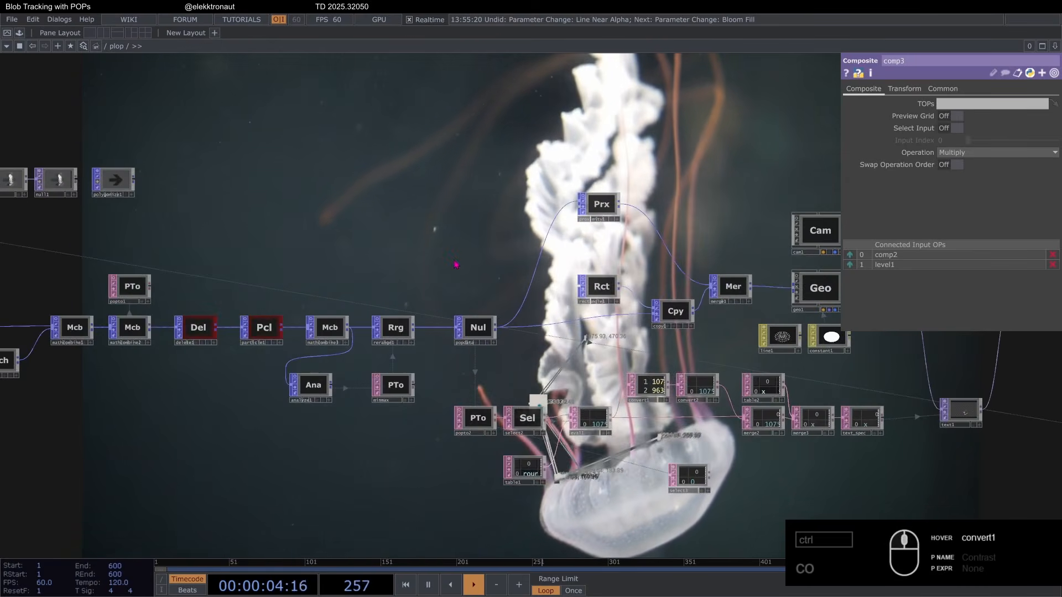
drag(457, 263, 603, 264)
scroll(597, 260, down, 3)
right_drag(34, 160, 557, 374)
scroll(567, 318, up, 3)
drag(557, 310, 454, 309)
right_click(499, 296)
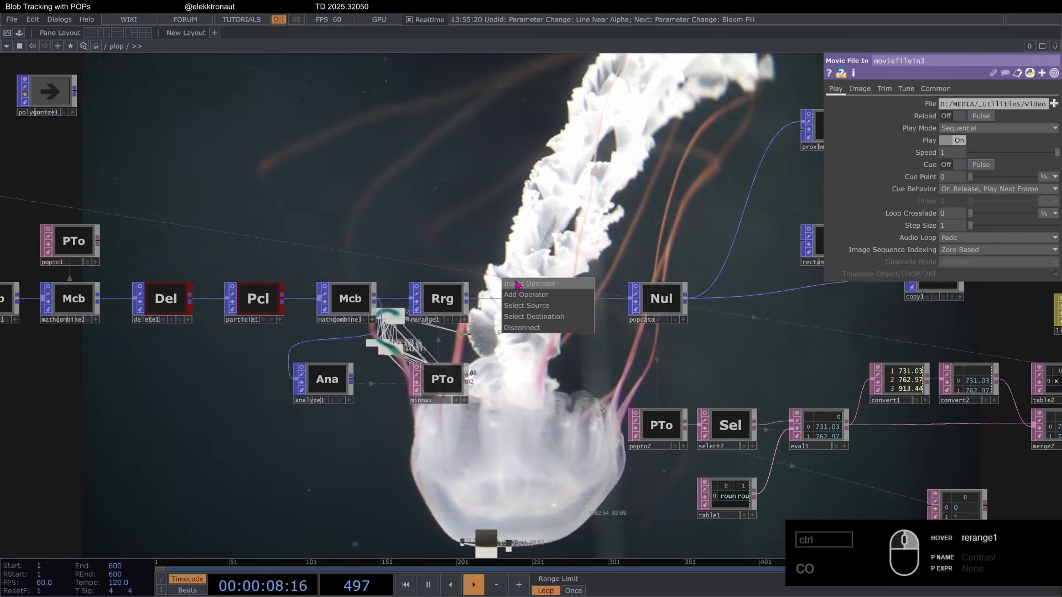
click(517, 286)
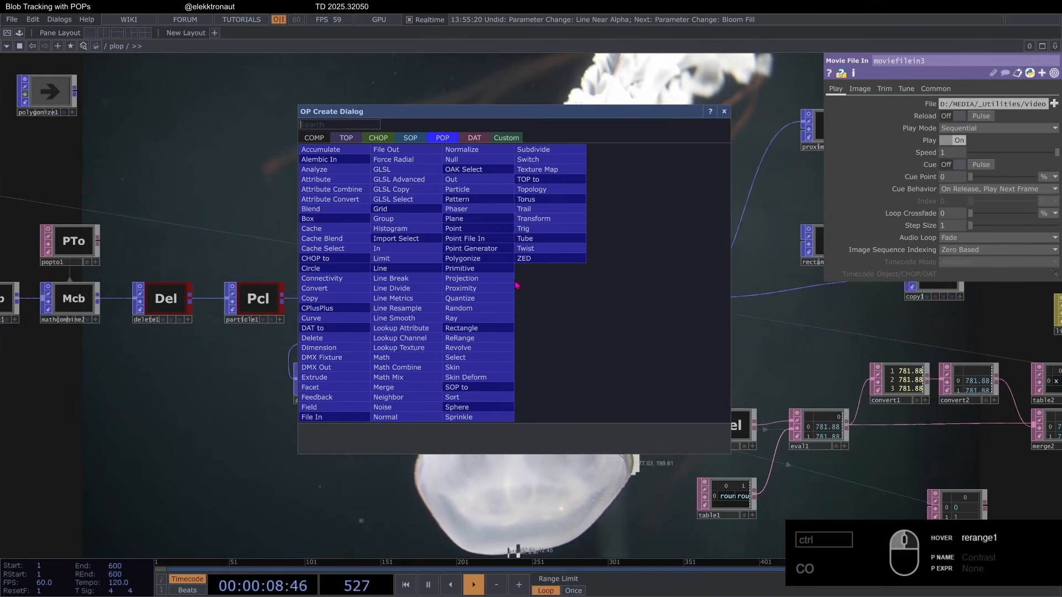
click(475, 299)
click(562, 306)
Set quantize1 to Round with a value step of .1
drag(647, 354, 604, 327)
click(961, 171)
click(961, 206)
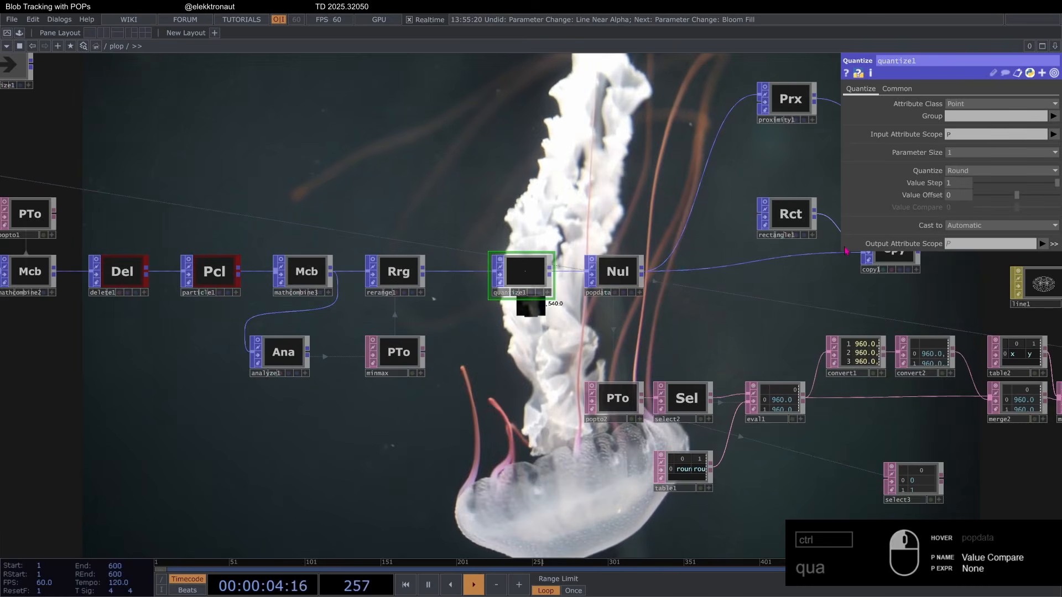
drag(846, 252, 892, 136)
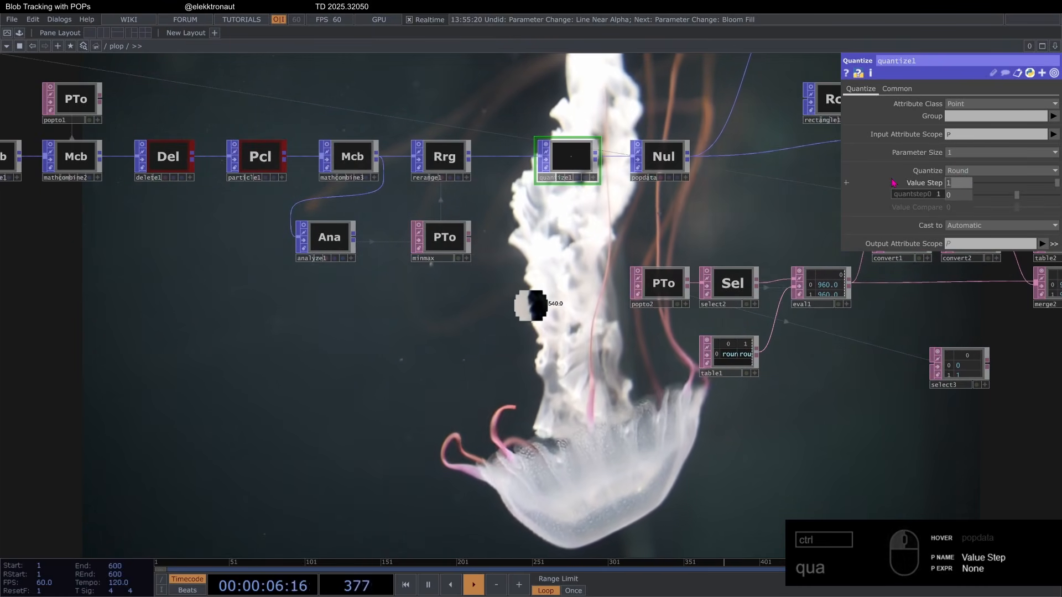
text(.1)
key(Return)
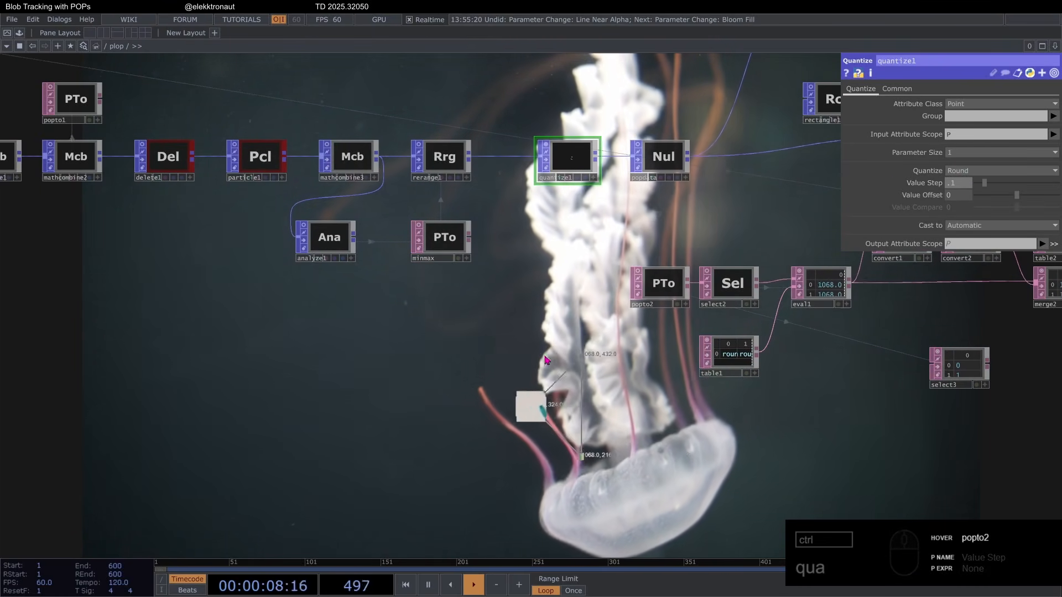
Review the downstream network and set quantize1's value step to 0.117
scroll(578, 357, down, 6)
drag(774, 299, 515, 331)
scroll(514, 331, up, 4)
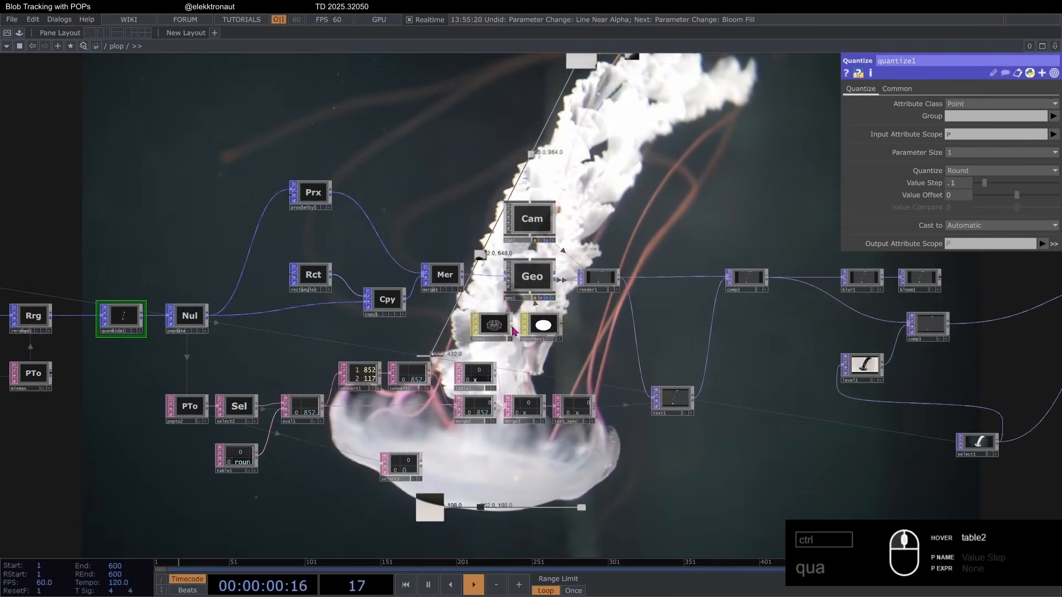
drag(604, 461, 410, 325)
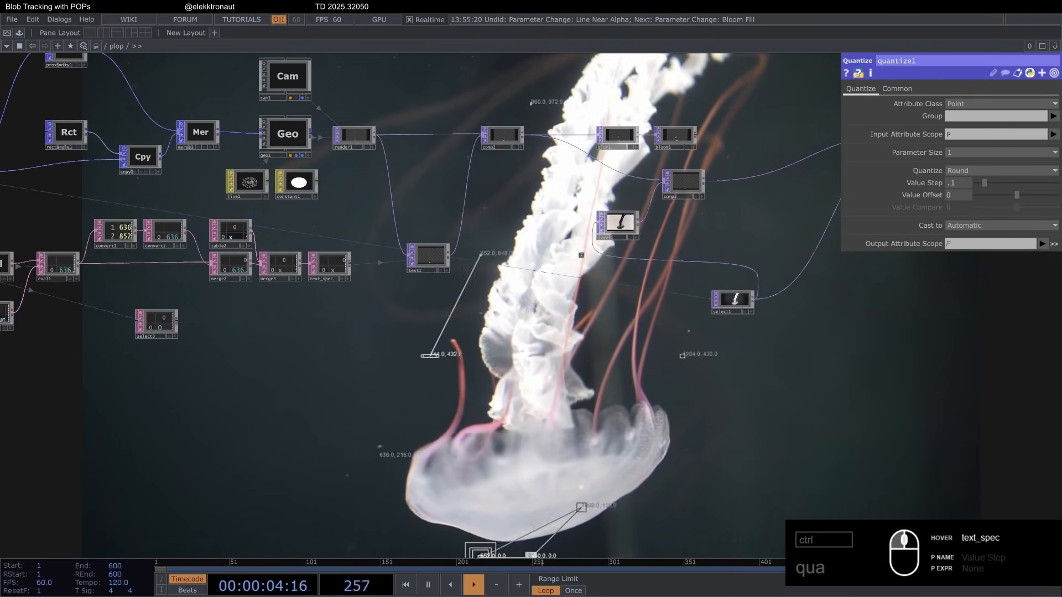
scroll(579, 181, up, 4)
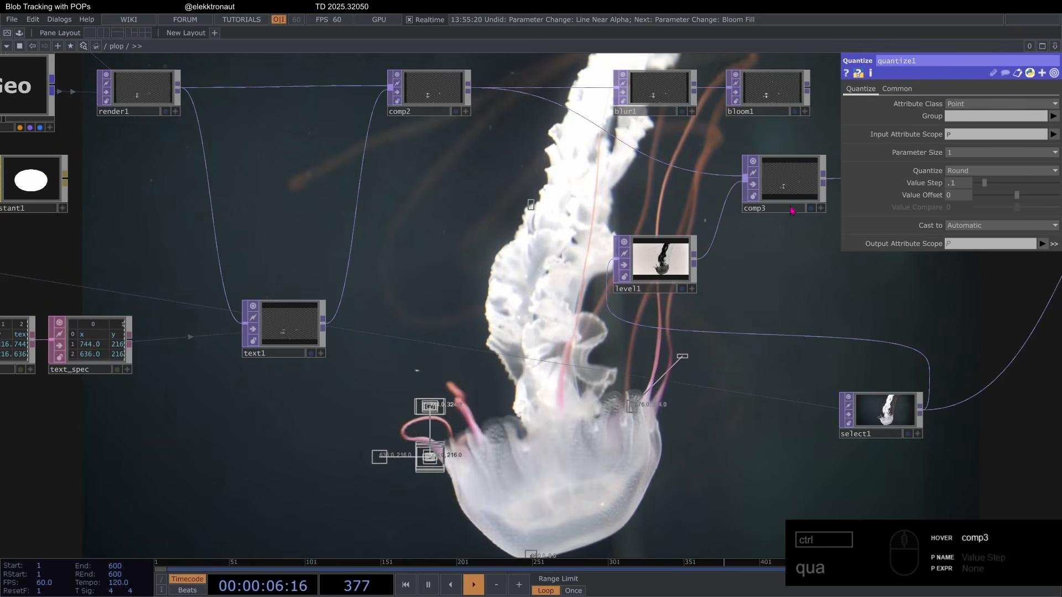
scroll(792, 210, down, 4)
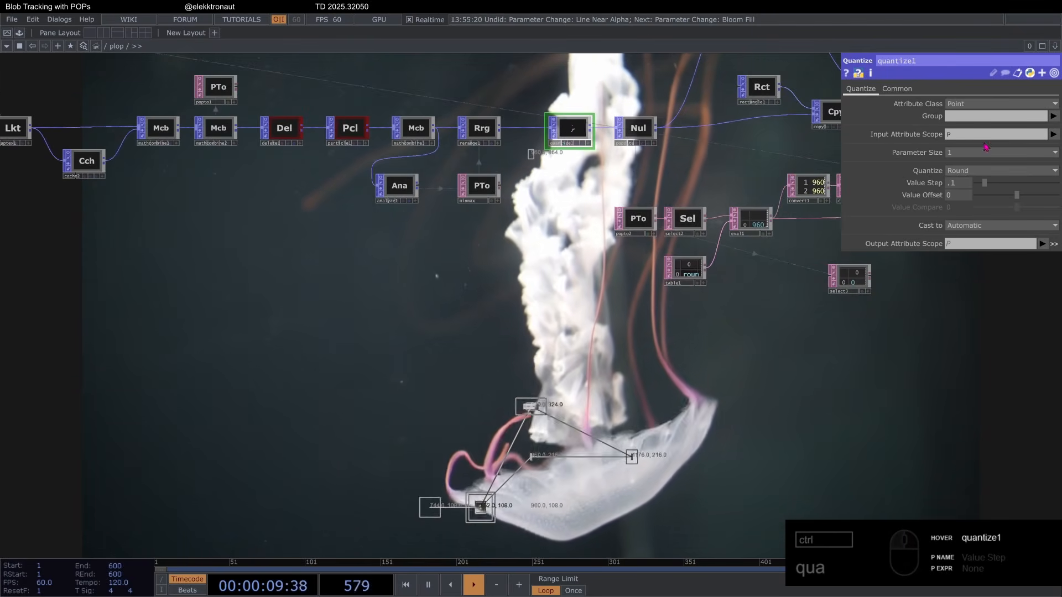
drag(982, 189, 998, 194)
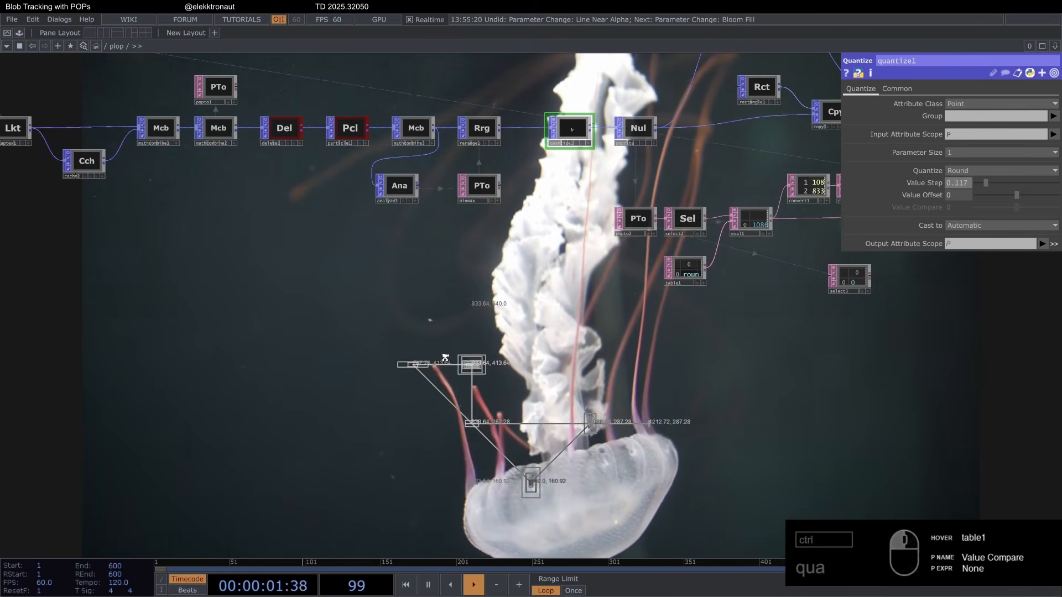
Connect the webcam source to fit1 in place of the jellyfish video
drag(444, 358, 581, 368)
scroll(580, 368, down, 5)
scroll(233, 233, up, 7)
drag(234, 234, 439, 142)
scroll(388, 175, down, 5)
drag(520, 330, 385, 272)
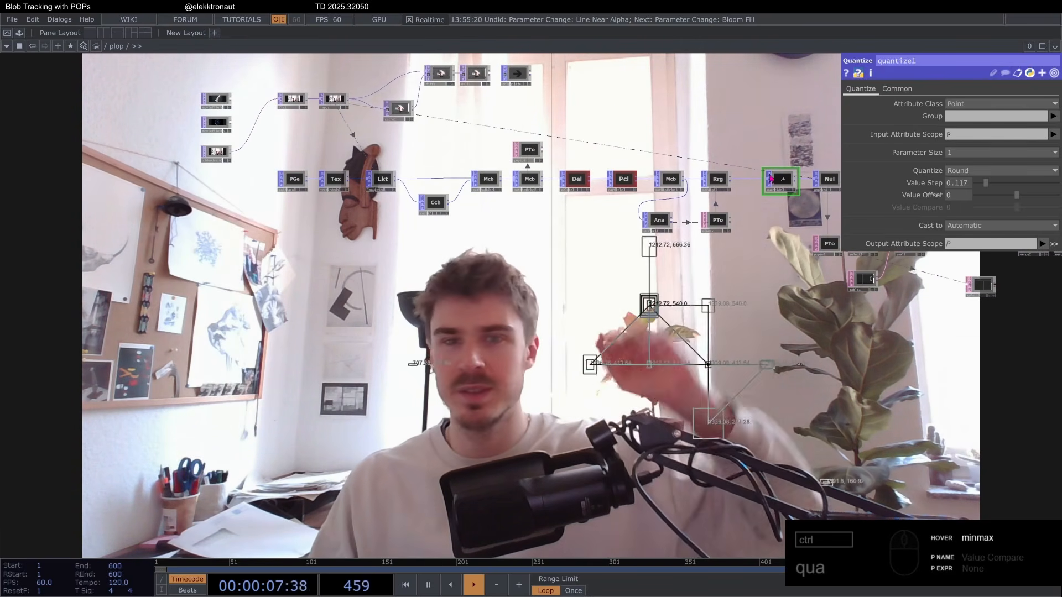
Bypass quantize1 and check the unquantized blob tracking on the webcam feed
scroll(756, 206, up, 5)
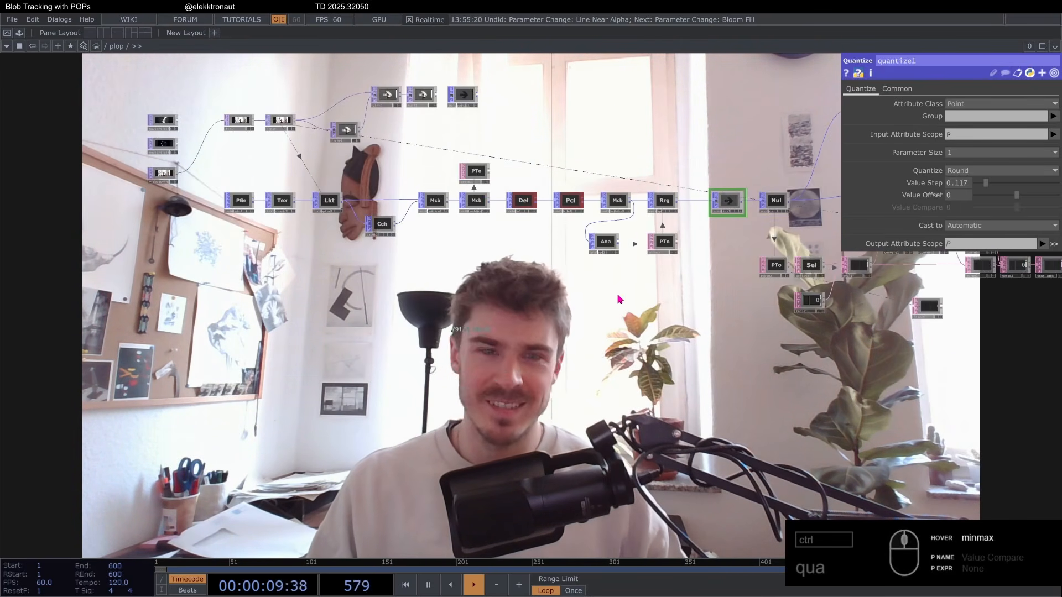
drag(612, 311, 586, 276)
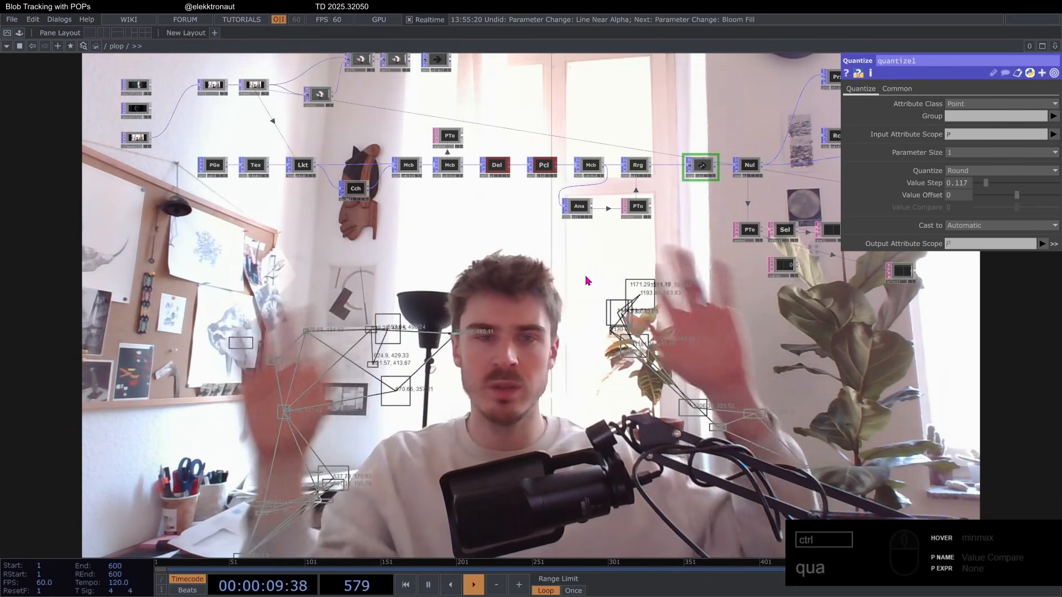
scroll(172, 122, up, 5)
scroll(183, 138, down, 3)
scroll(166, 243, down, 1)
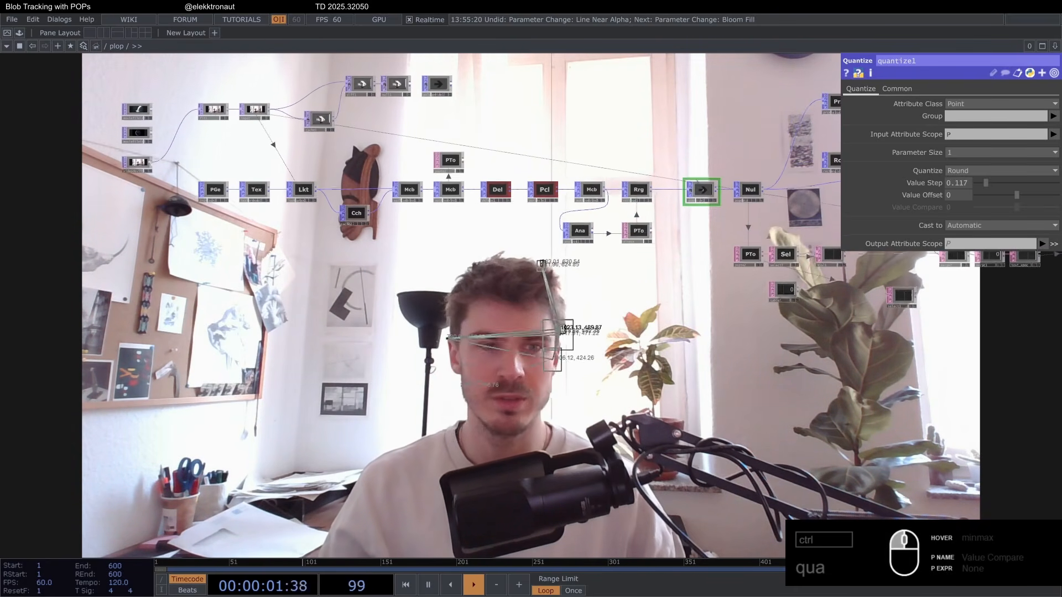
Connect moviefilein2's Earth footage to fit1 in place of the webcam source
scroll(139, 101, up, 6)
drag(176, 187, 295, 127)
scroll(254, 159, down, 1)
scroll(277, 174, down, 5)
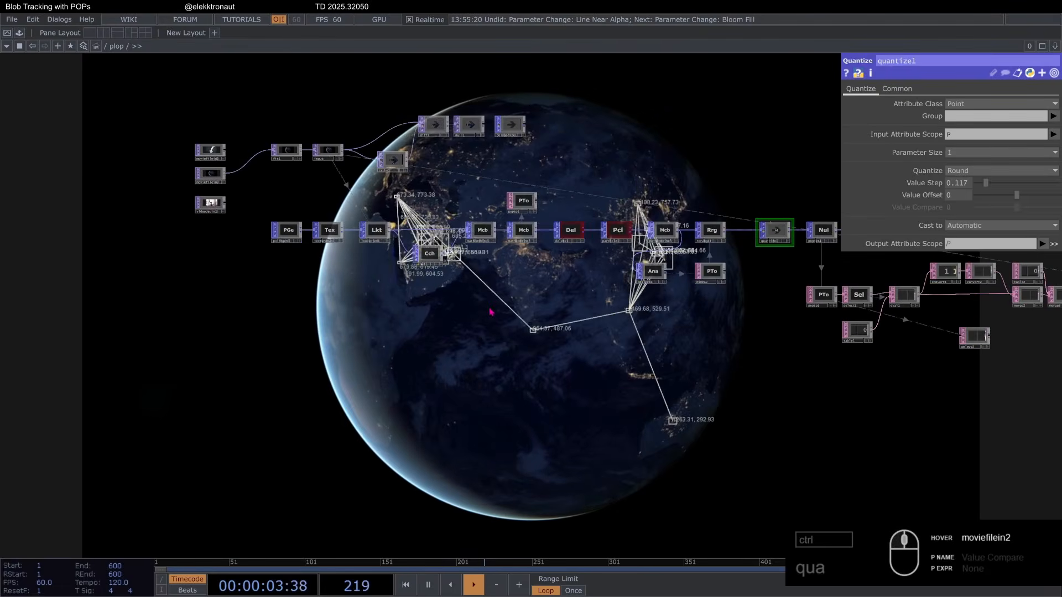
Look over the blob tracking on the Earth footage and follow the complete operator network from input to output
scroll(489, 311, up, 4)
drag(480, 313, 382, 240)
scroll(365, 284, down, 3)
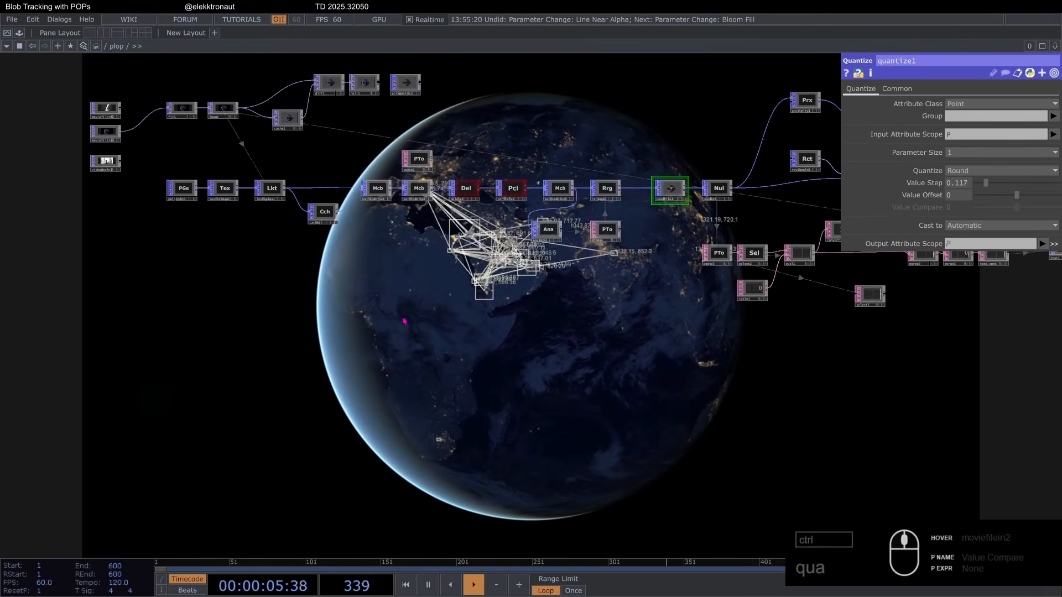
drag(435, 376, 331, 411)
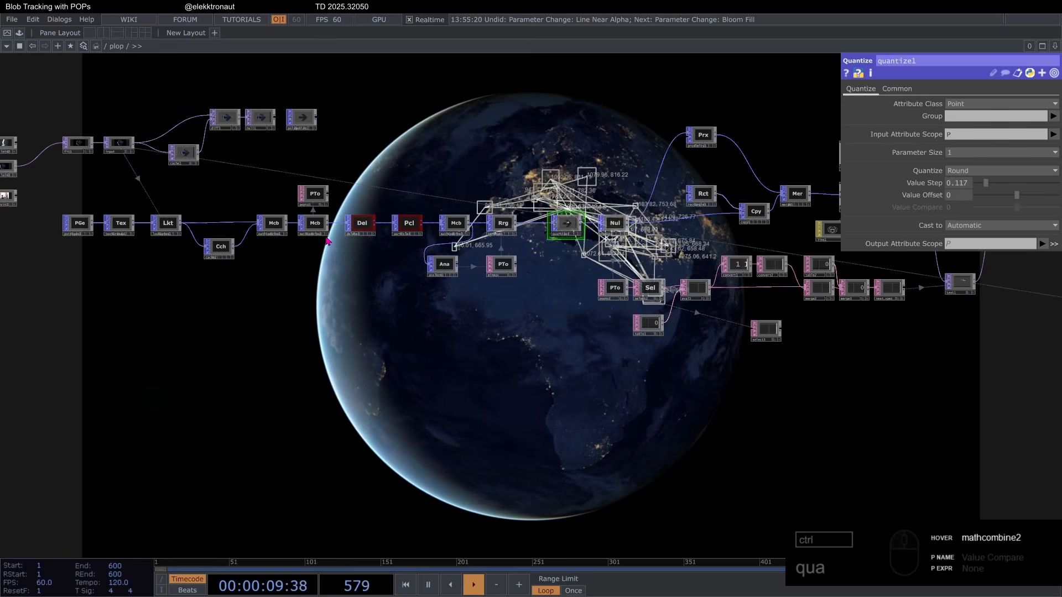
scroll(311, 276, up, 3)
drag(312, 277, 363, 331)
scroll(363, 332, down, 5)
scroll(857, 307, up, 3)
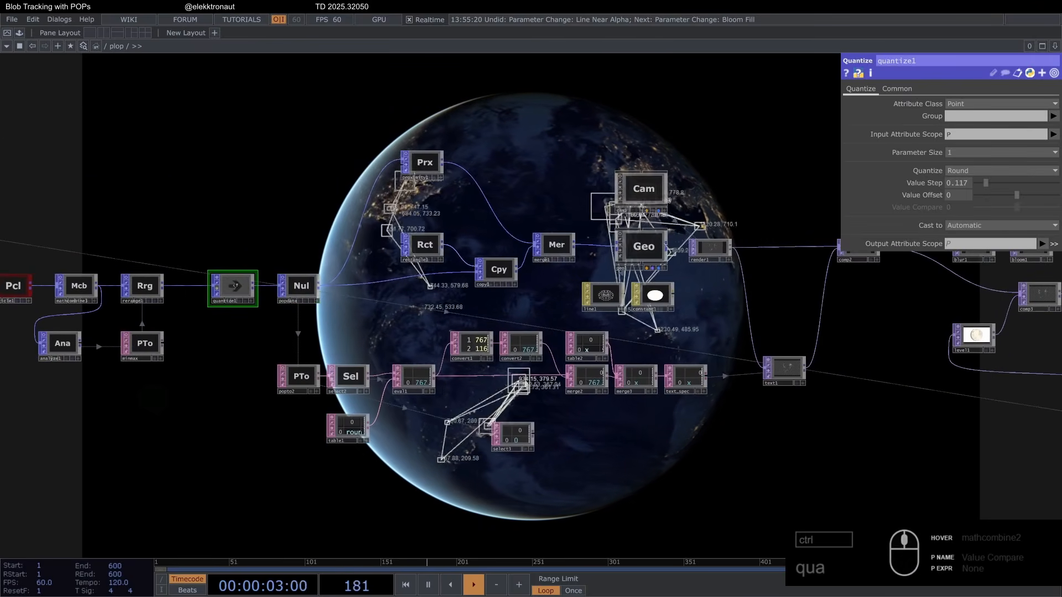
scroll(422, 401, down, 5)
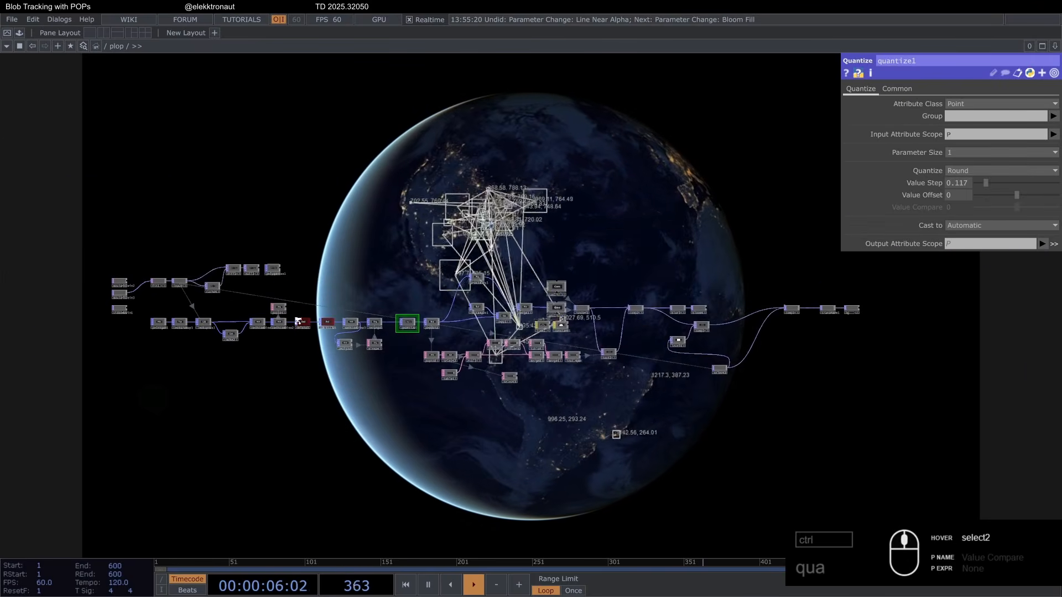
scroll(299, 321, up, 4)
drag(376, 282, 449, 270)
scroll(409, 282, down, 2)
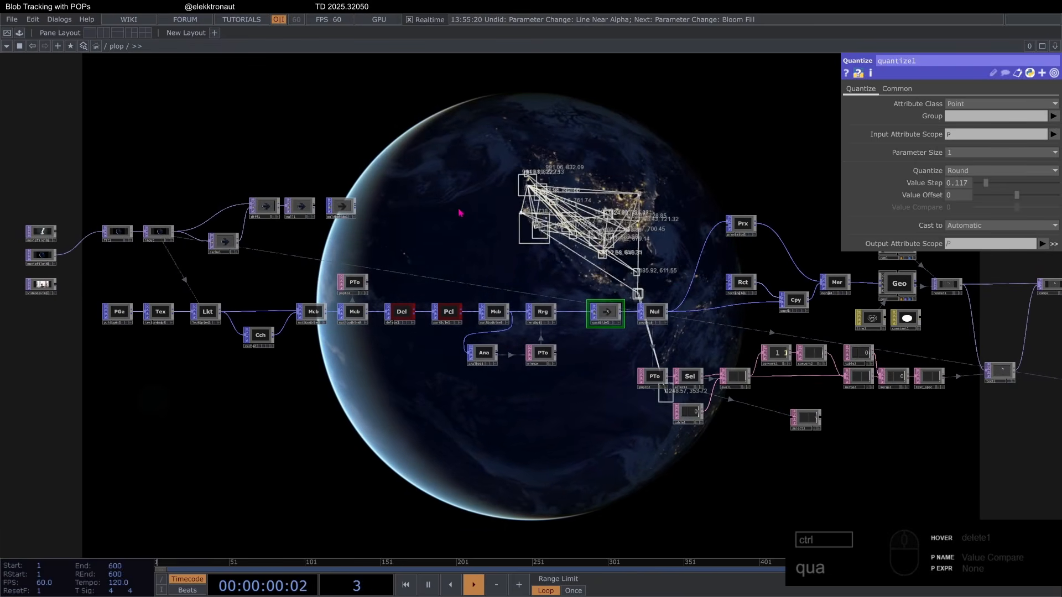
scroll(292, 253, up, 4)
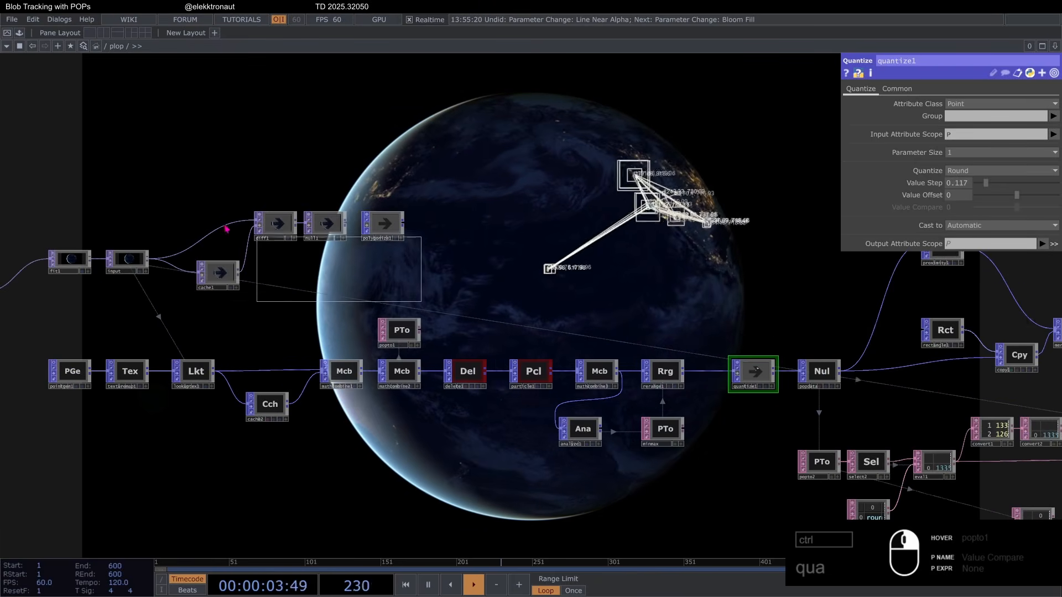
Examine diff1's frame difference and the contour points that polygonize1 generates from null1
click(275, 223)
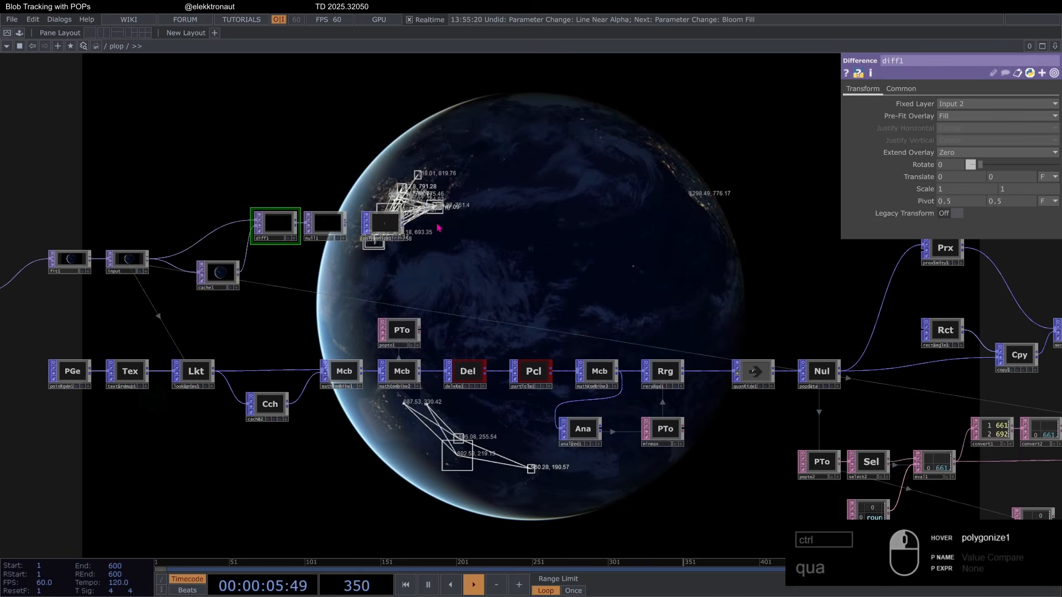
scroll(439, 228, up, 5)
click(241, 226)
scroll(241, 226, up, 5)
scroll(386, 238, down, 8)
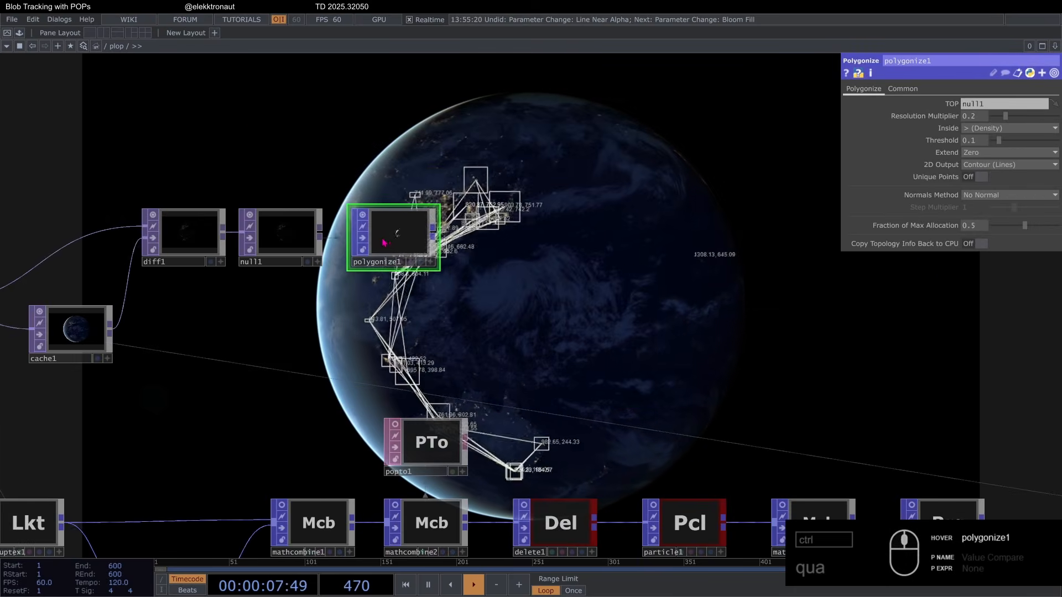
scroll(383, 242, up, 5)
scroll(387, 240, down, 2)
scroll(315, 249, up, 6)
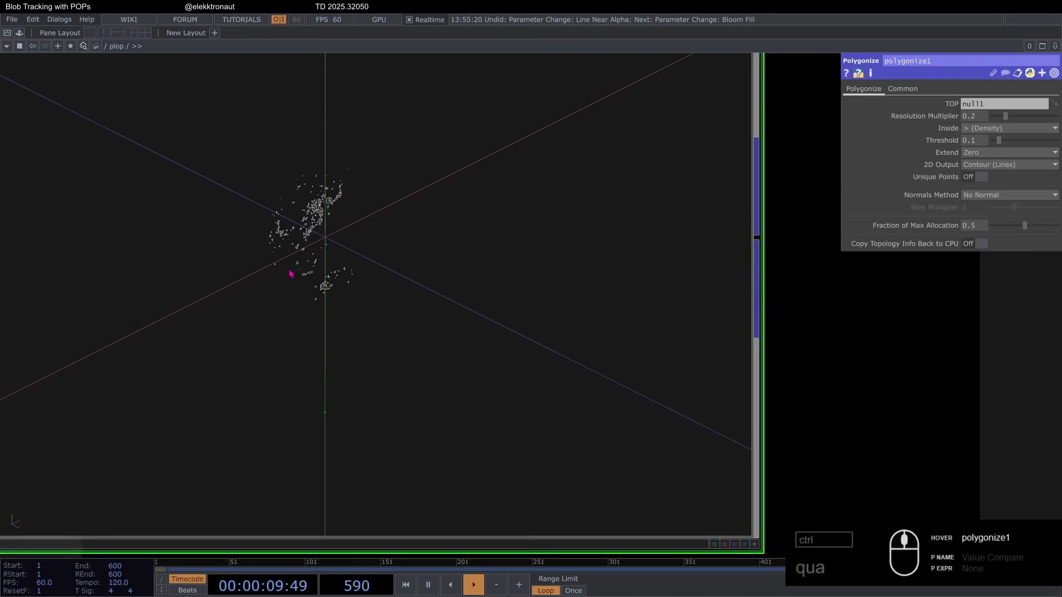
scroll(294, 276, down, 8)
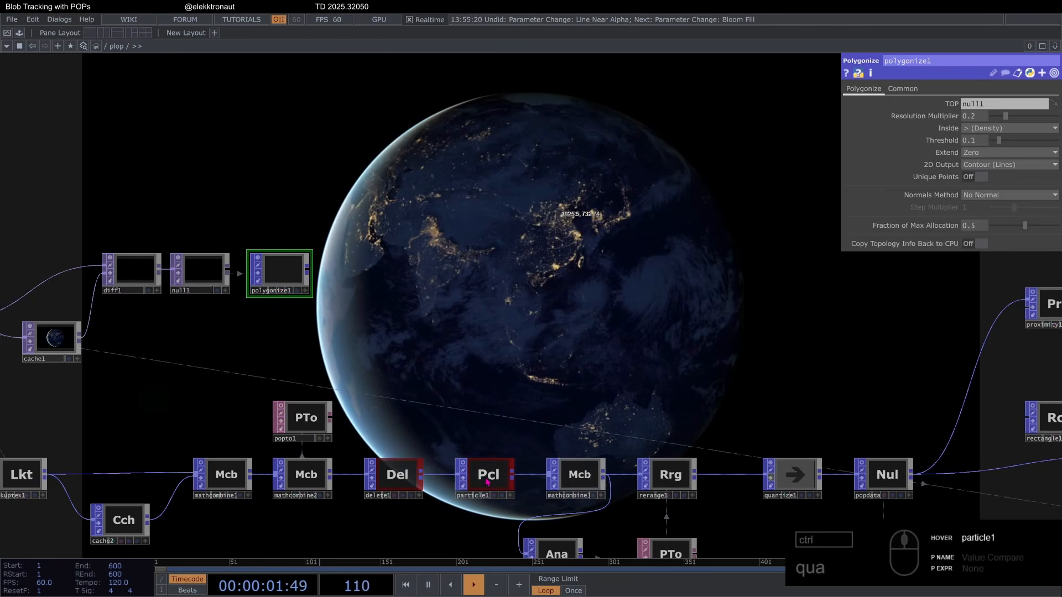
Duplicate particle1 beside polygonize1 and connect polygonize1 to the copy's input
click(487, 481)
drag(470, 381, 461, 334)
key(ctrl+c)
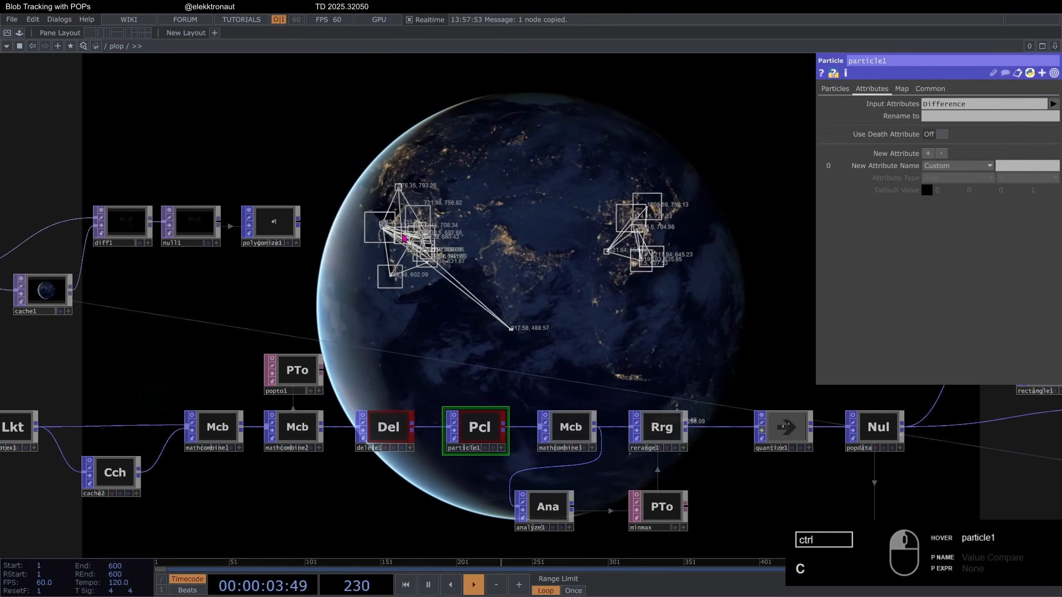
scroll(296, 221, up, 3)
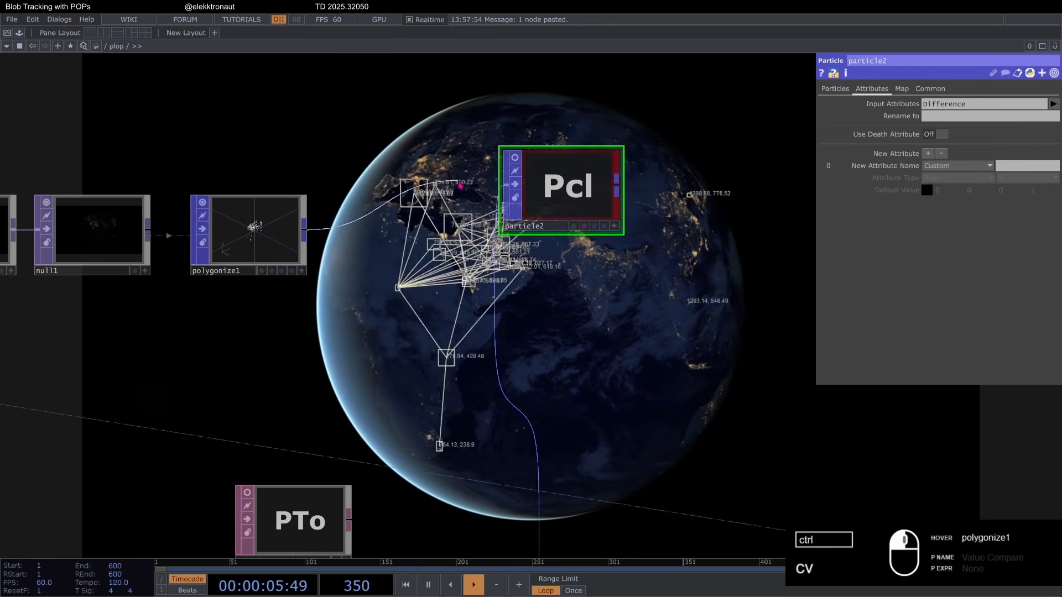
scroll(255, 228, down, 6)
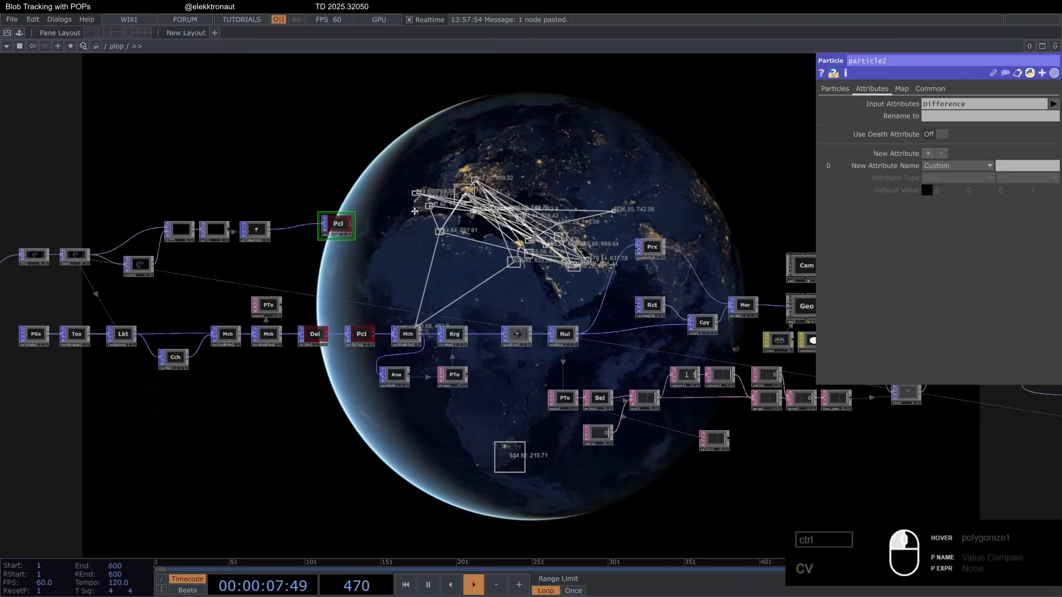
Connect particle2's output to copy1's second input in place of popdata
drag(414, 211, 334, 260)
scroll(329, 274, up, 5)
drag(222, 262, 417, 323)
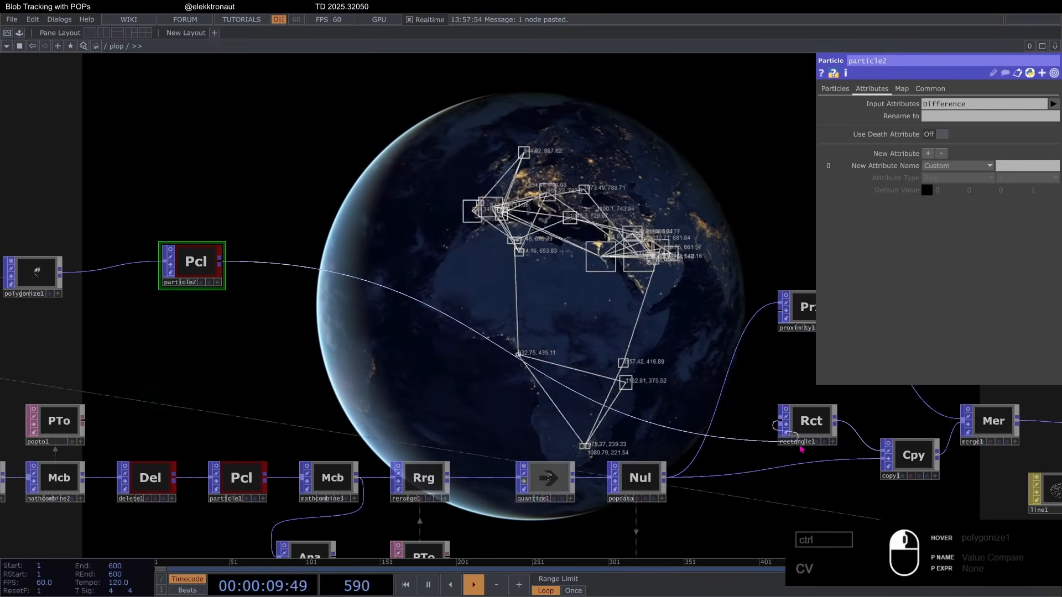
drag(874, 468, 880, 460)
Examine the polygonize1 and particle2 branch, its connection into copy1, and the rectangles drawn over the Earth footage
drag(687, 356, 476, 285)
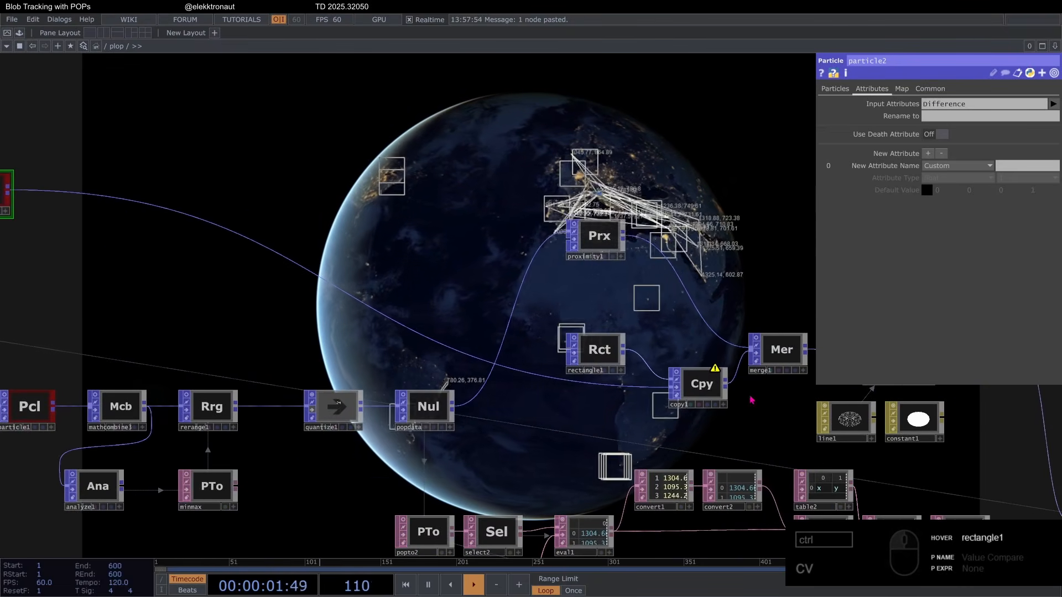
drag(475, 462, 635, 314)
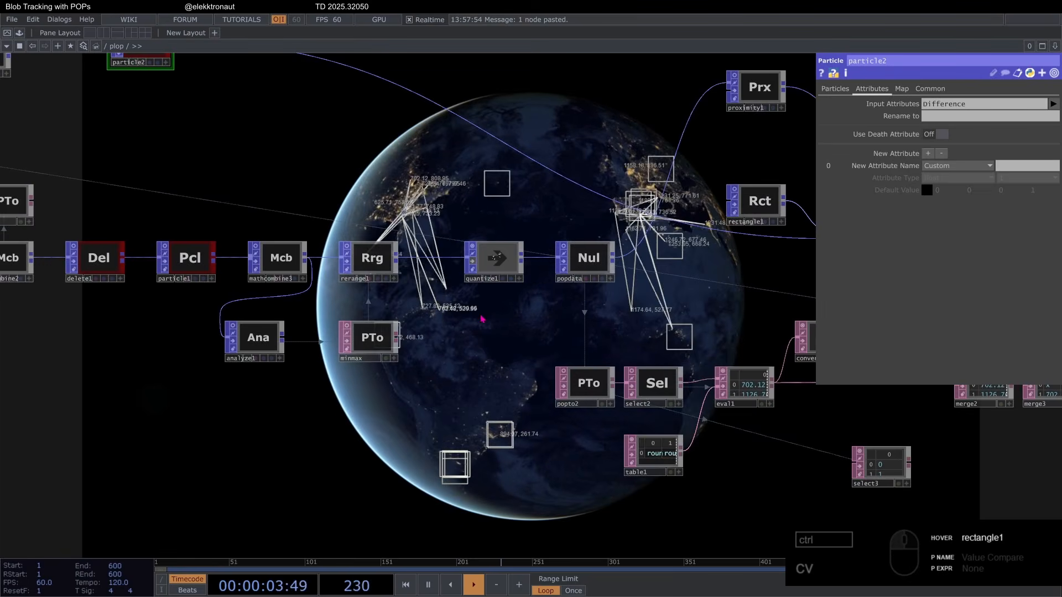
drag(480, 316, 417, 402)
drag(346, 260, 378, 268)
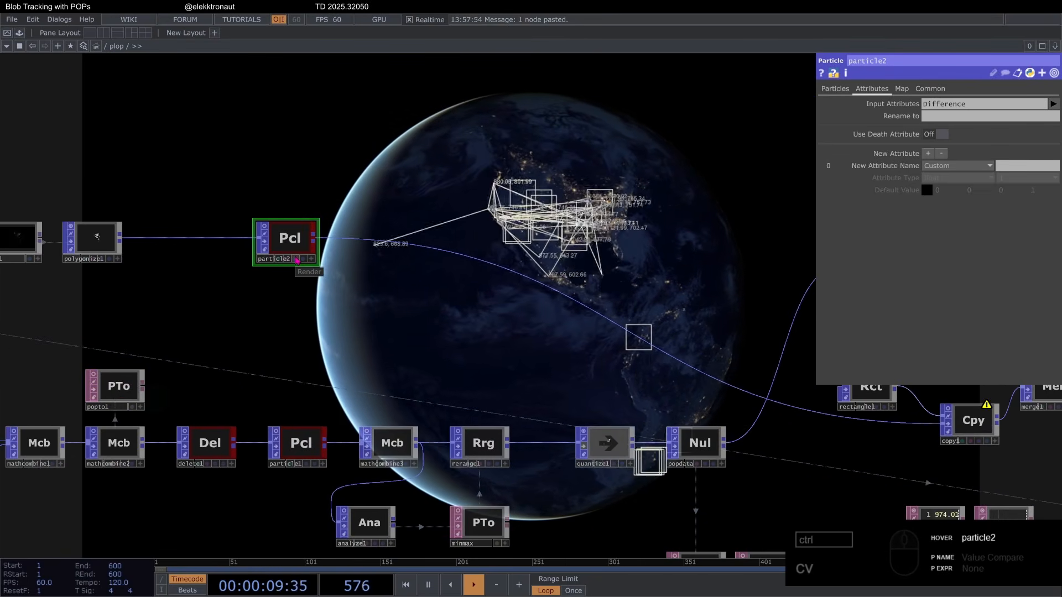
scroll(297, 261, up, 2)
scroll(297, 258, down, 4)
drag(324, 213, 459, 241)
scroll(311, 267, up, 4)
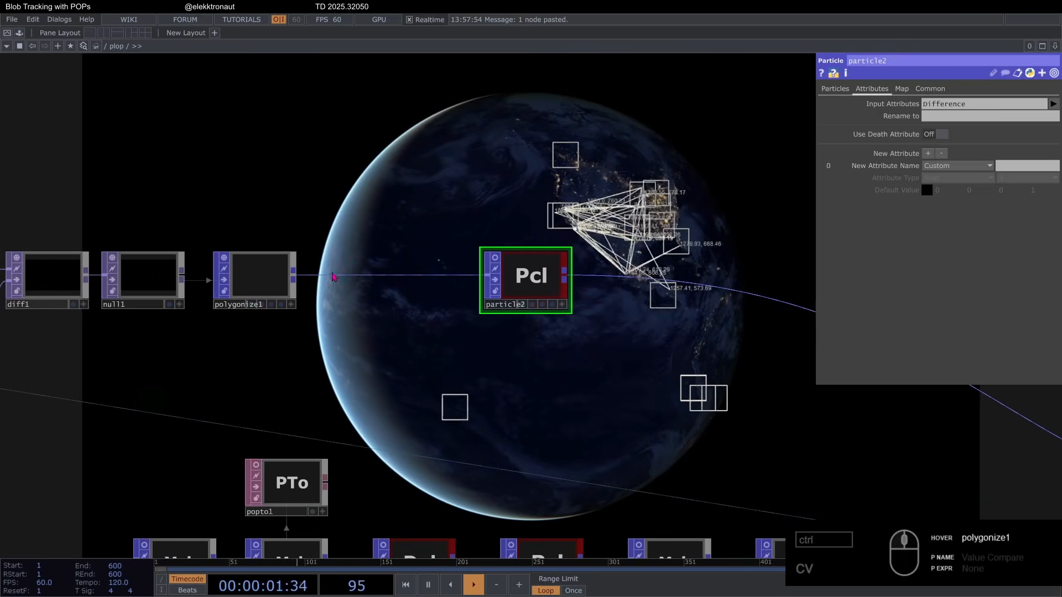
drag(378, 310, 367, 330)
drag(406, 192, 471, 192)
scroll(243, 191, up, 3)
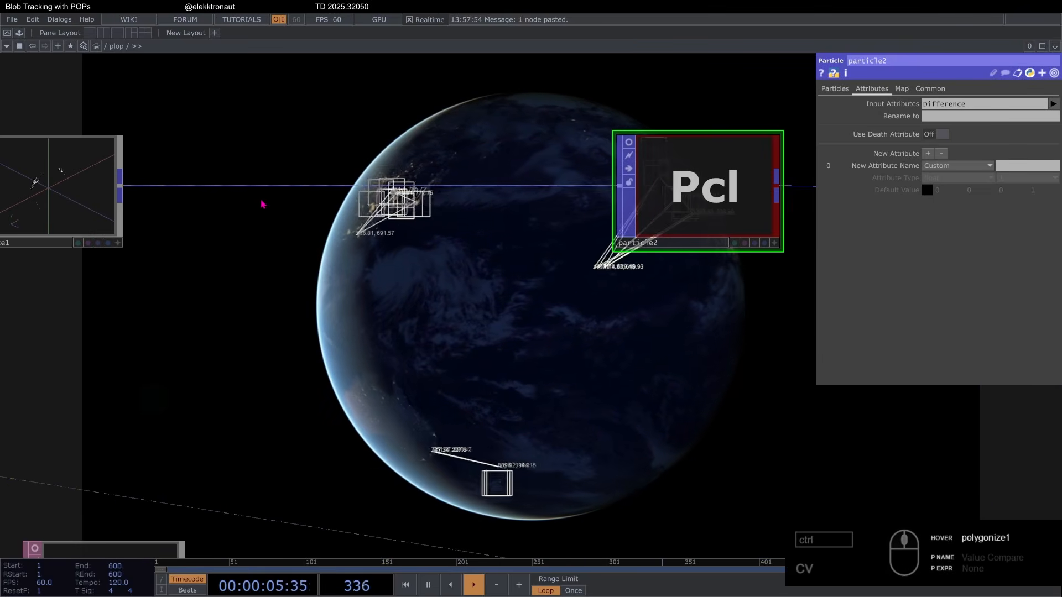
scroll(263, 205, down, 4)
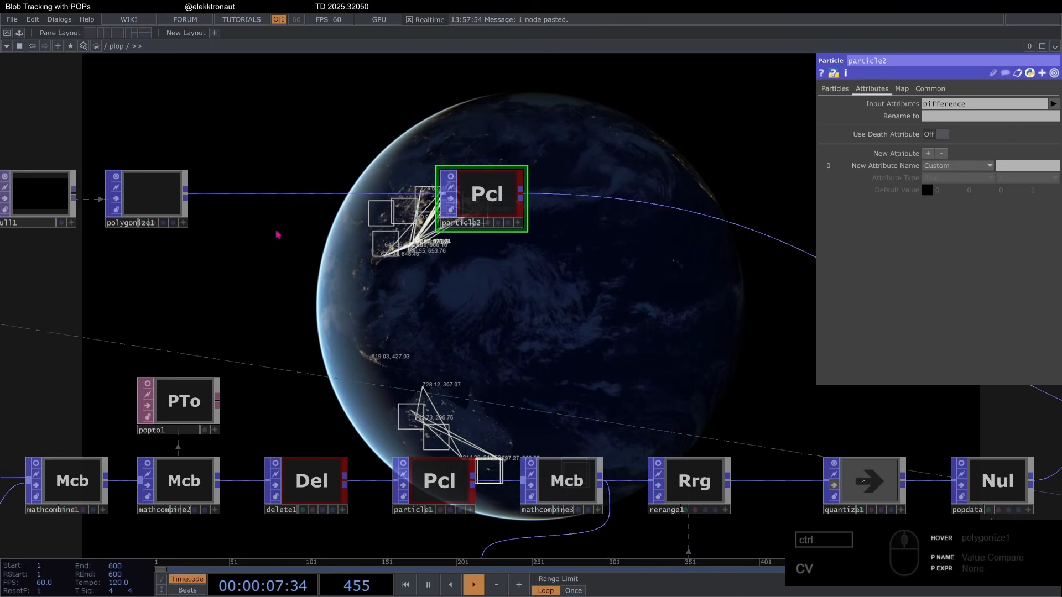
scroll(277, 235, down, 4)
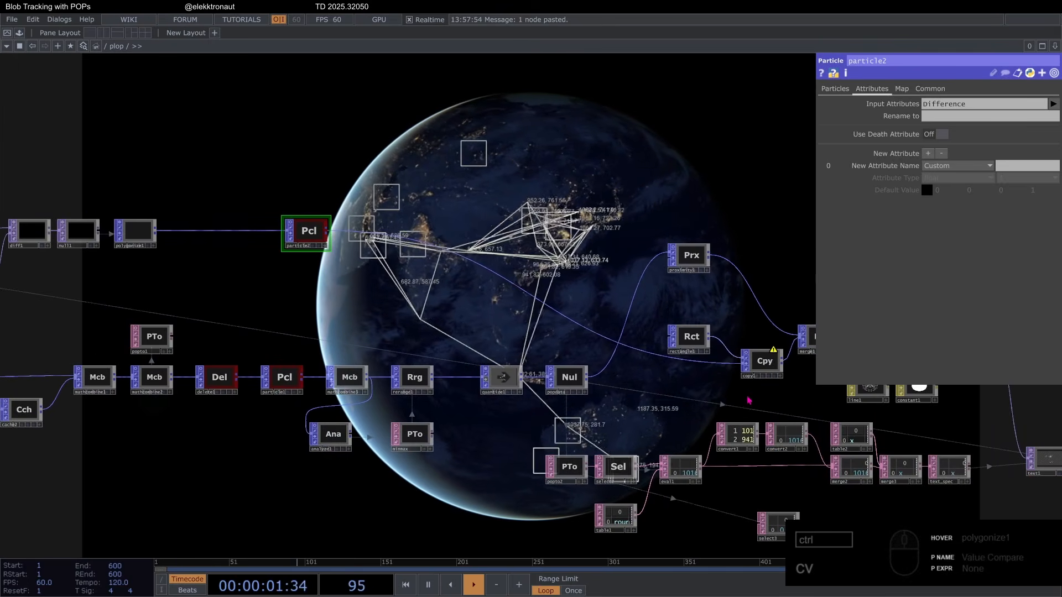
Reconnect popdata to copy1's second input and delete particle2
drag(509, 326, 416, 301)
scroll(553, 342, up, 3)
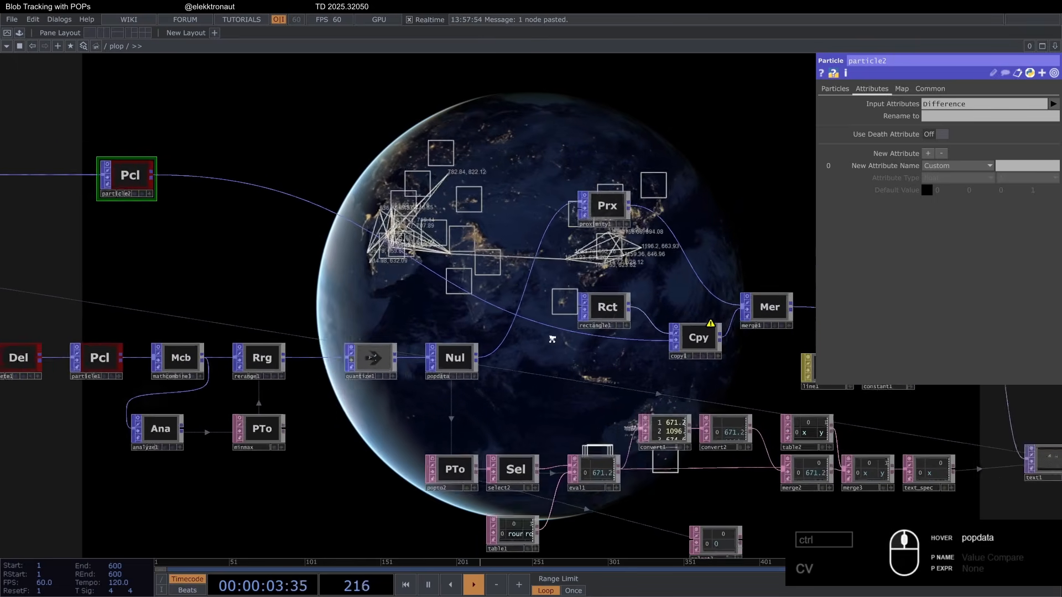
scroll(480, 337, up, 3)
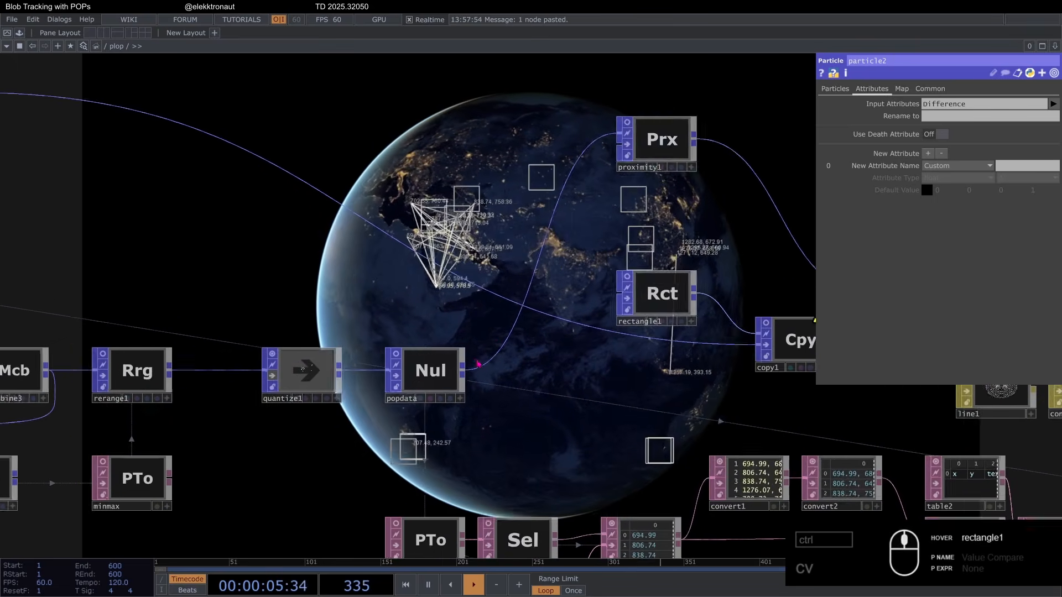
drag(462, 372, 761, 362)
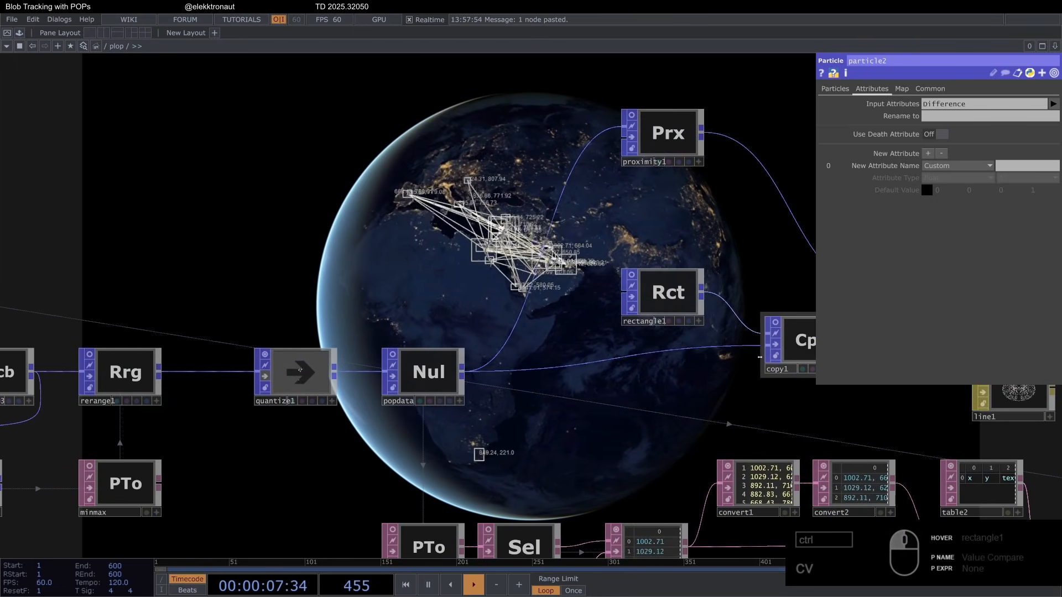
scroll(756, 360, down, 4)
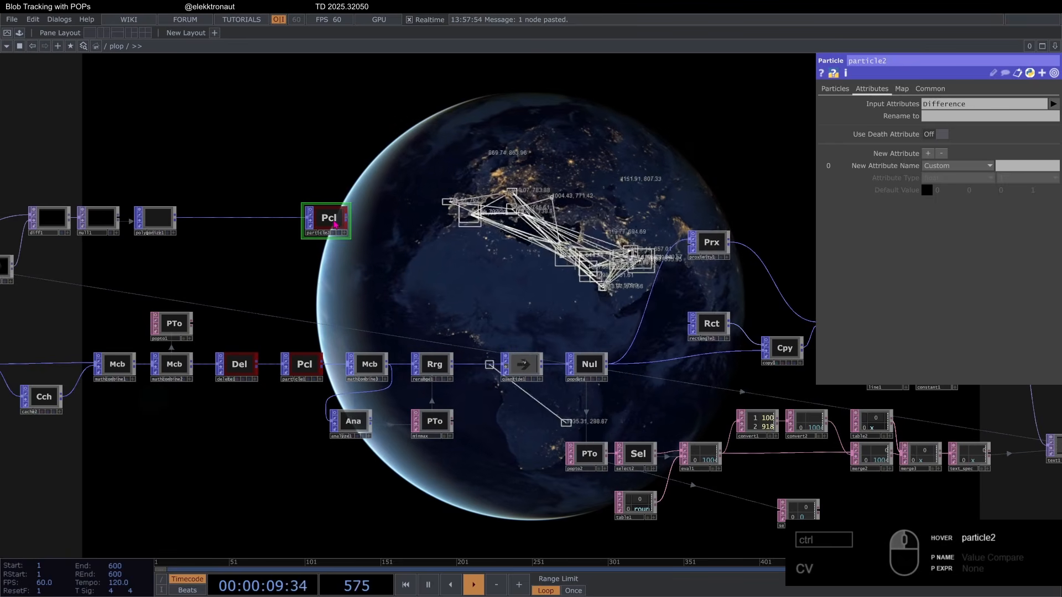
key(Delete)
Review diff1 and polygonize1, and follow the rest of the network through the text and rendering branches to the output
drag(49, 235, 257, 236)
scroll(256, 234, up, 2)
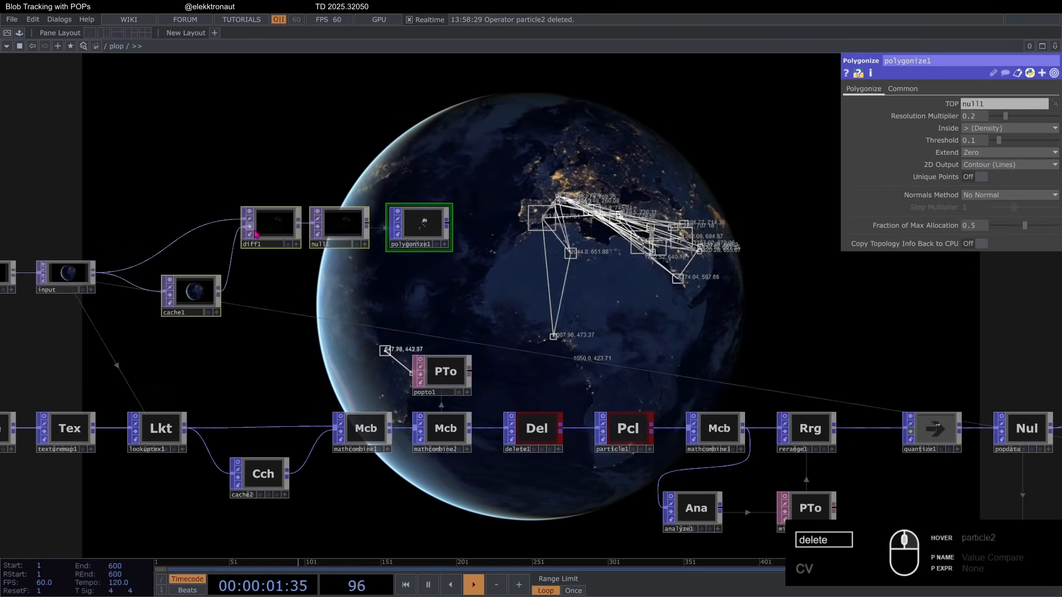
click(256, 234)
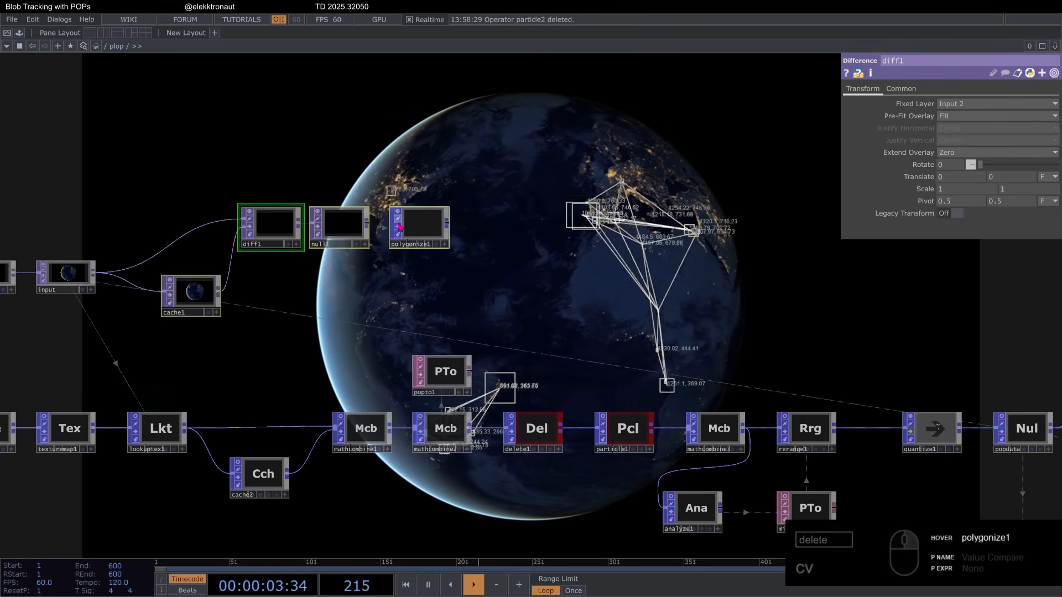
scroll(399, 230, down, 4)
drag(486, 268, 326, 296)
drag(365, 260, 218, 239)
drag(542, 211, 293, 175)
scroll(512, 210, down, 2)
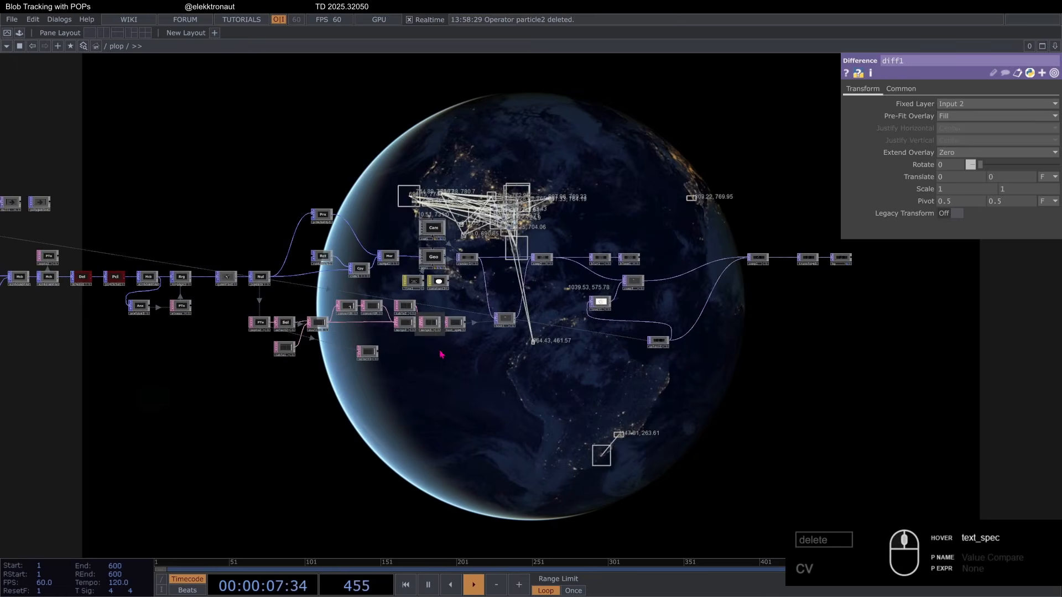
scroll(442, 374, up, 2)
drag(442, 372, 651, 421)
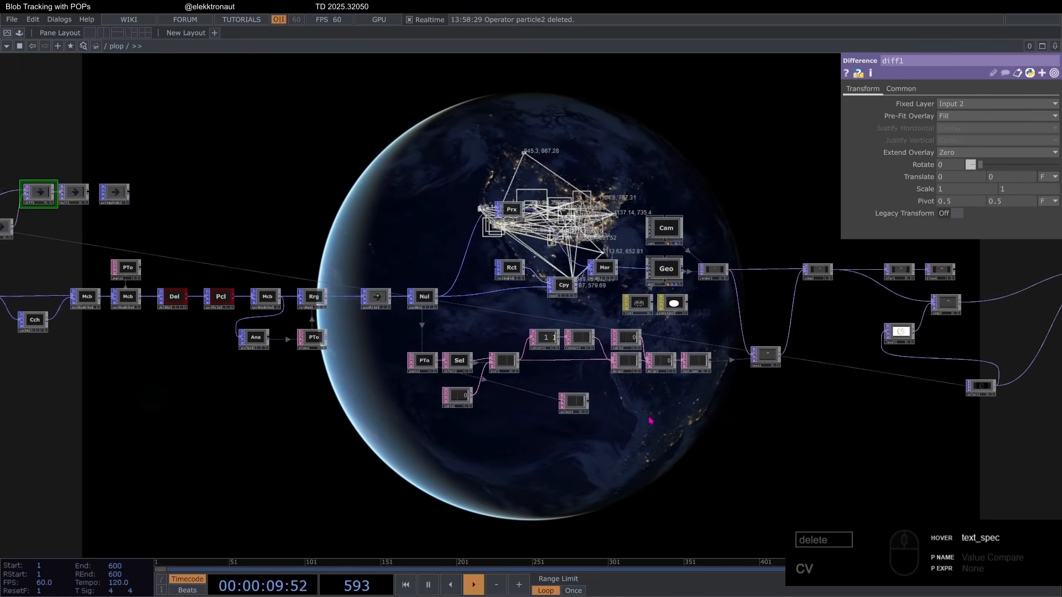